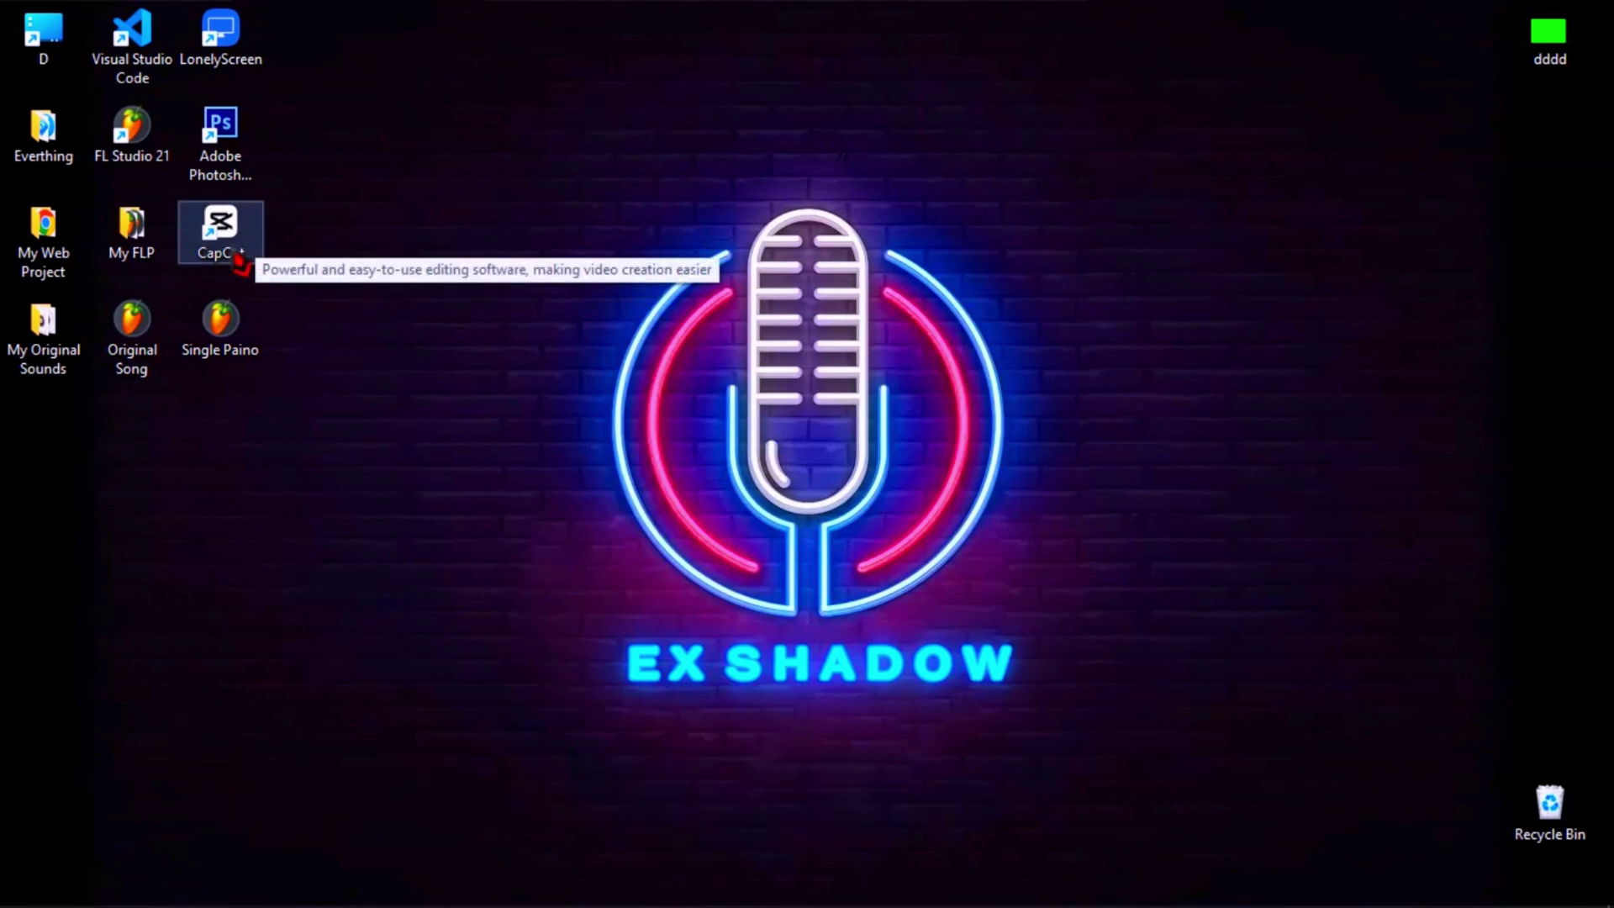
# Open the file location of the CapCut desktop shortcut.
pyautogui.click(234, 238)
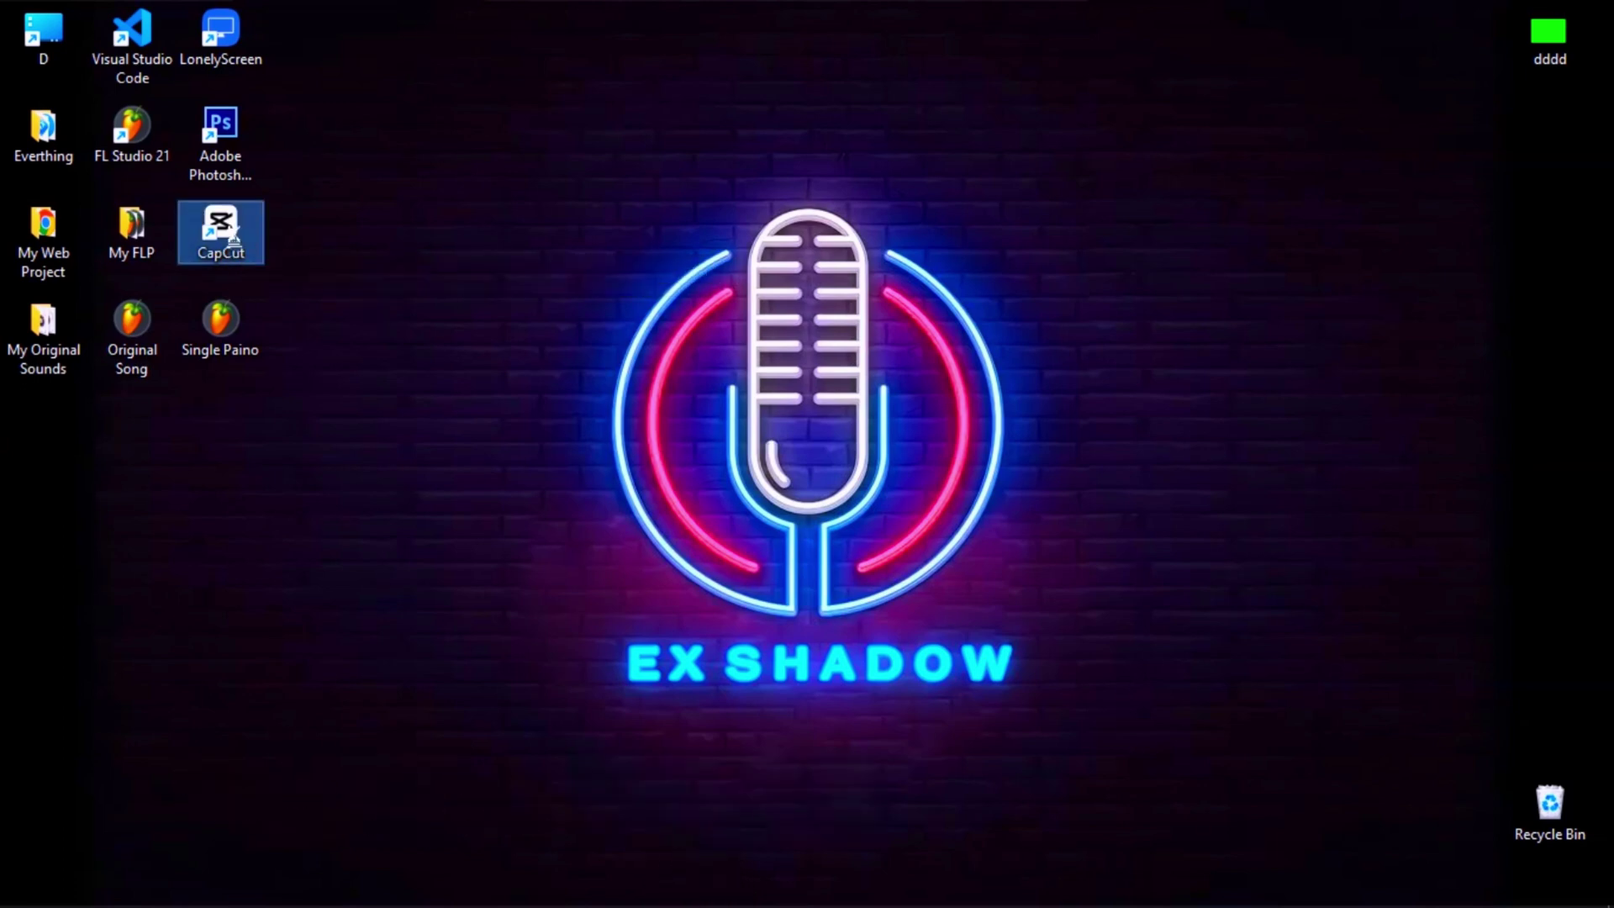
pyautogui.rightClick(233, 239)
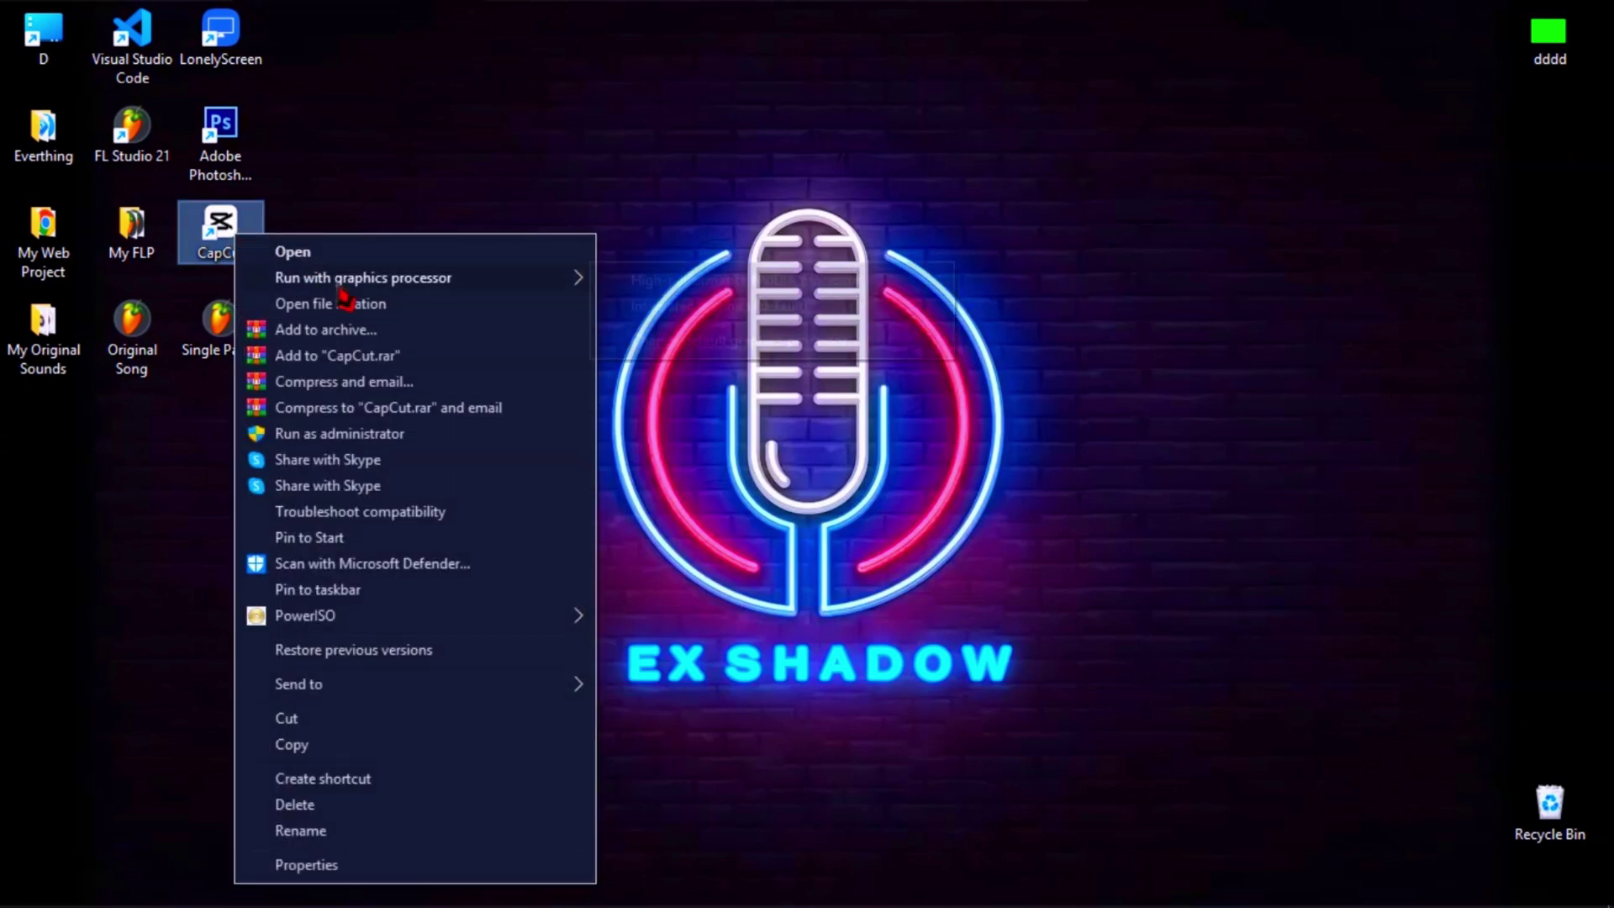
pyautogui.click(395, 308)
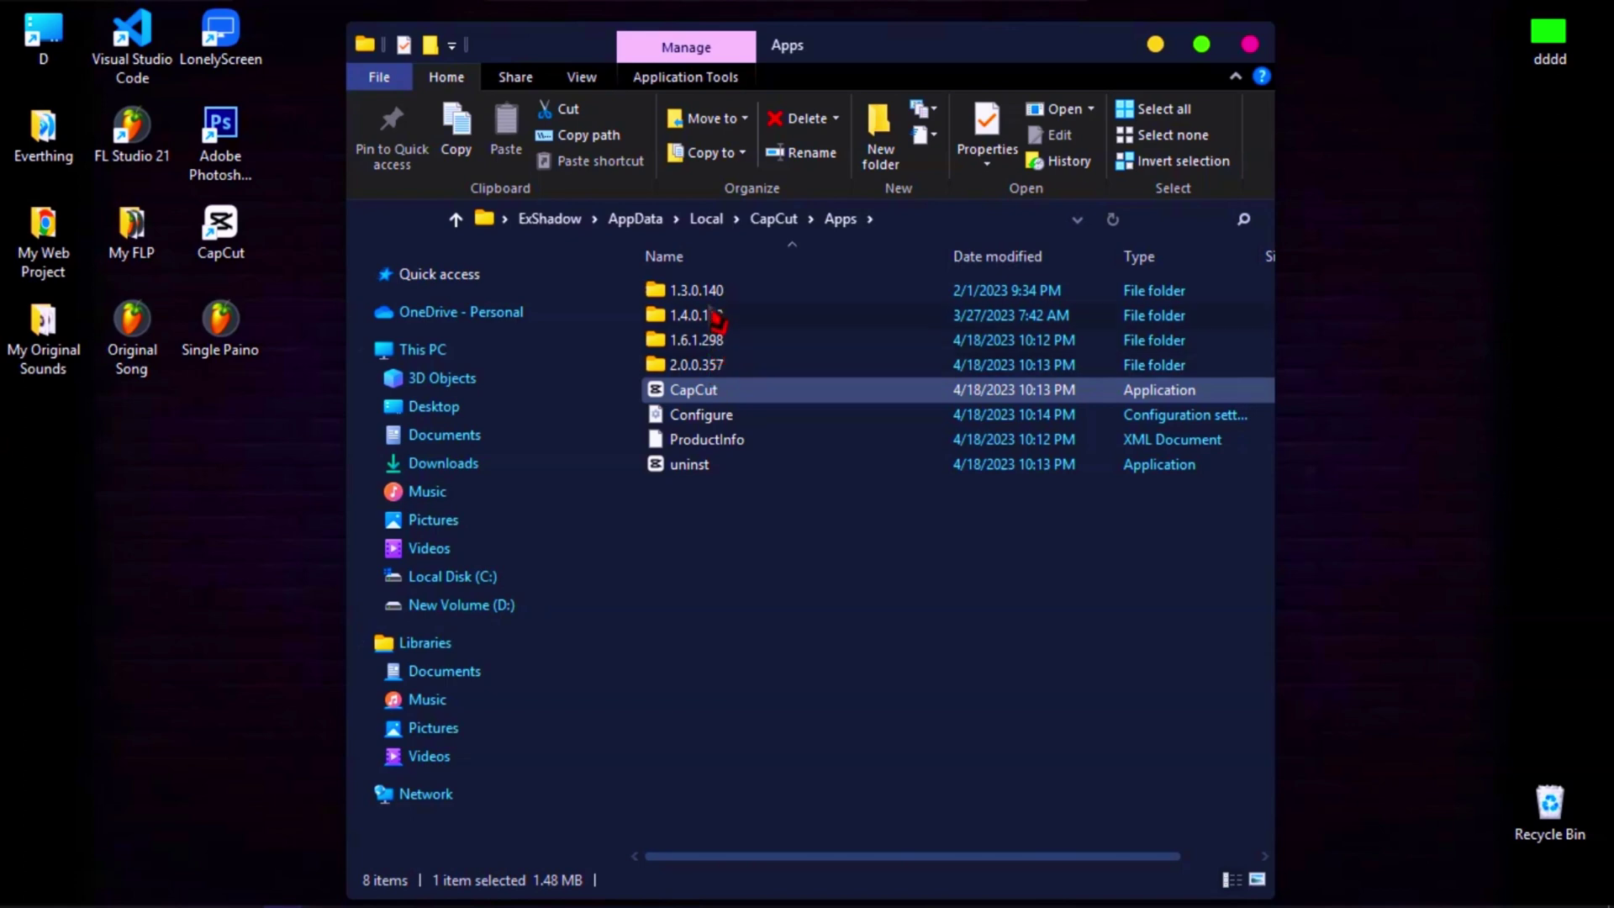
# Examine the CapCut version folders and their dates to tell the older versions from the newest one.
pyautogui.click(722, 295)
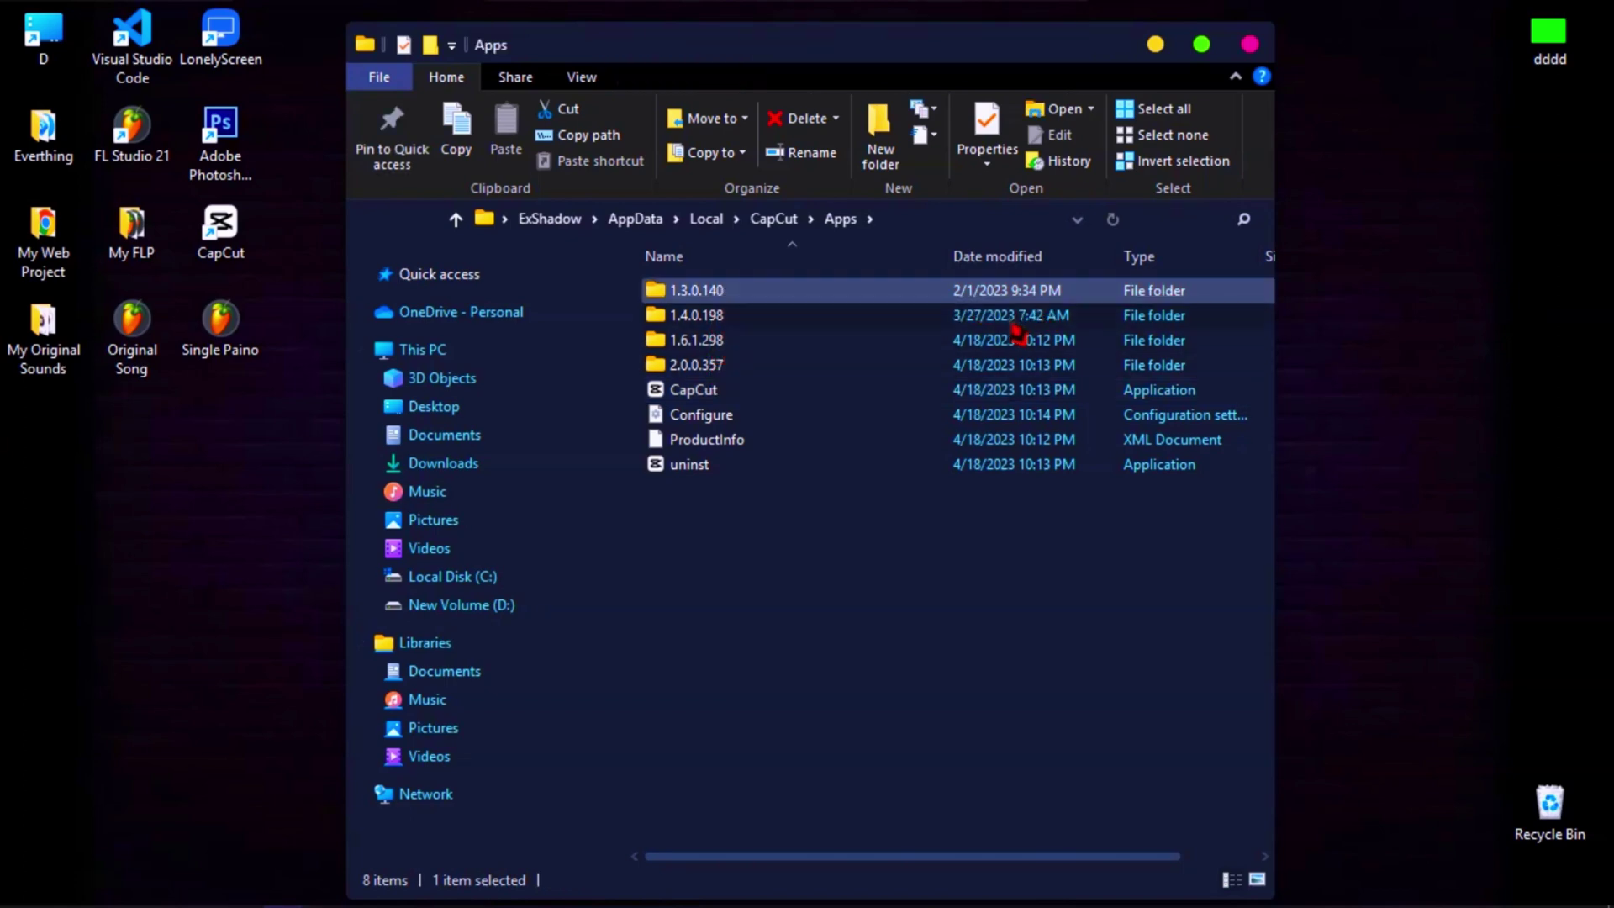
pyautogui.click(715, 318)
pyautogui.click(725, 296)
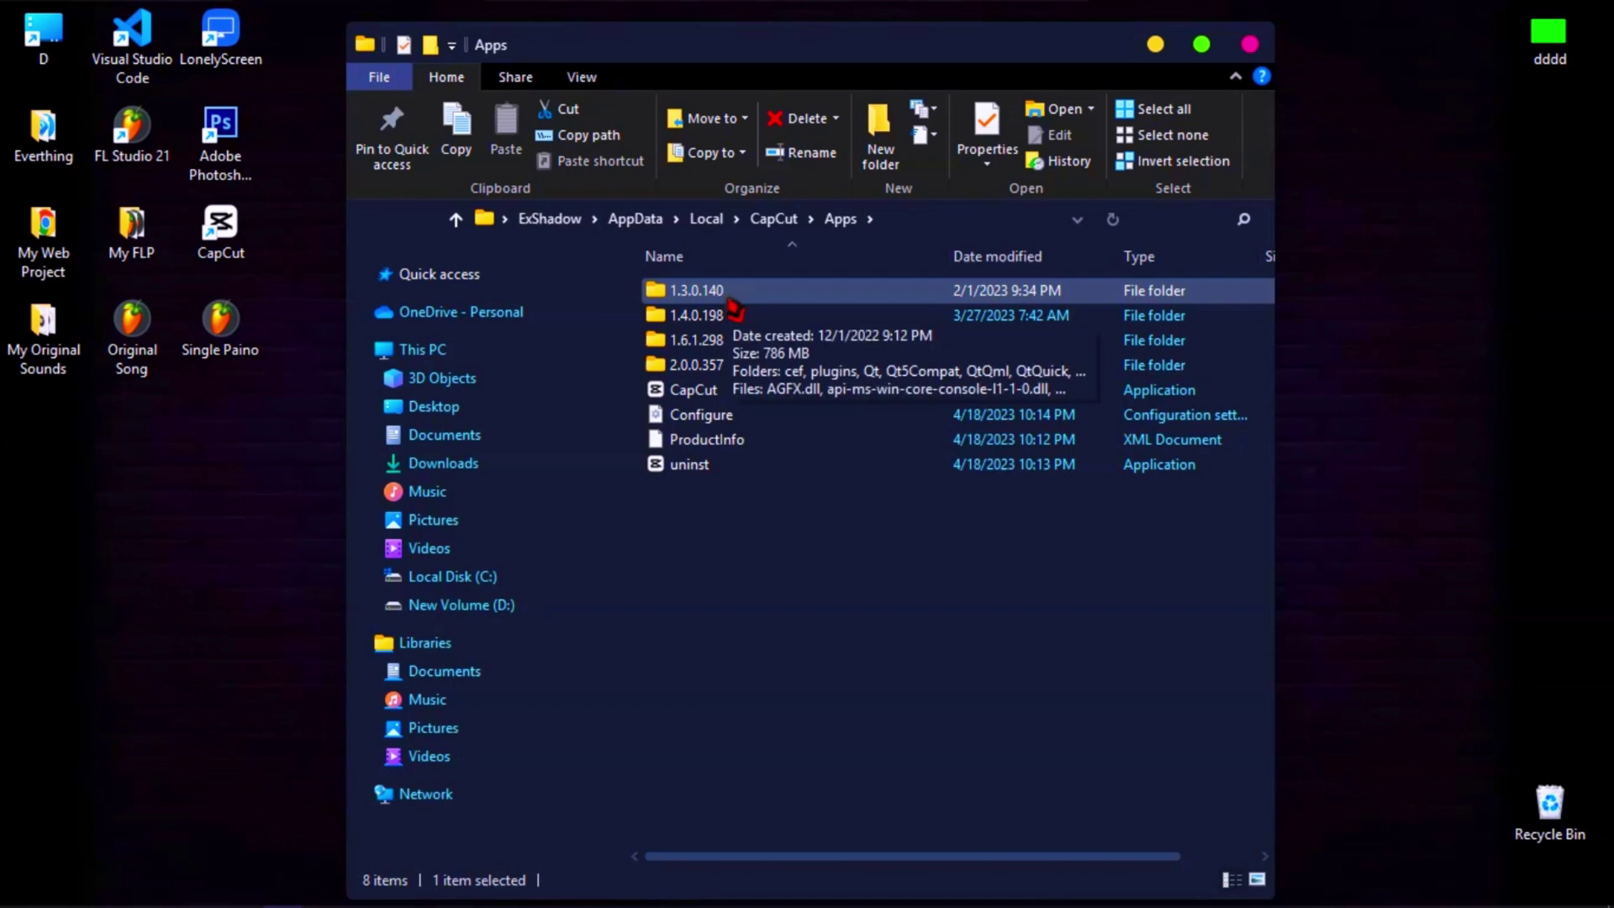
pyautogui.click(715, 318)
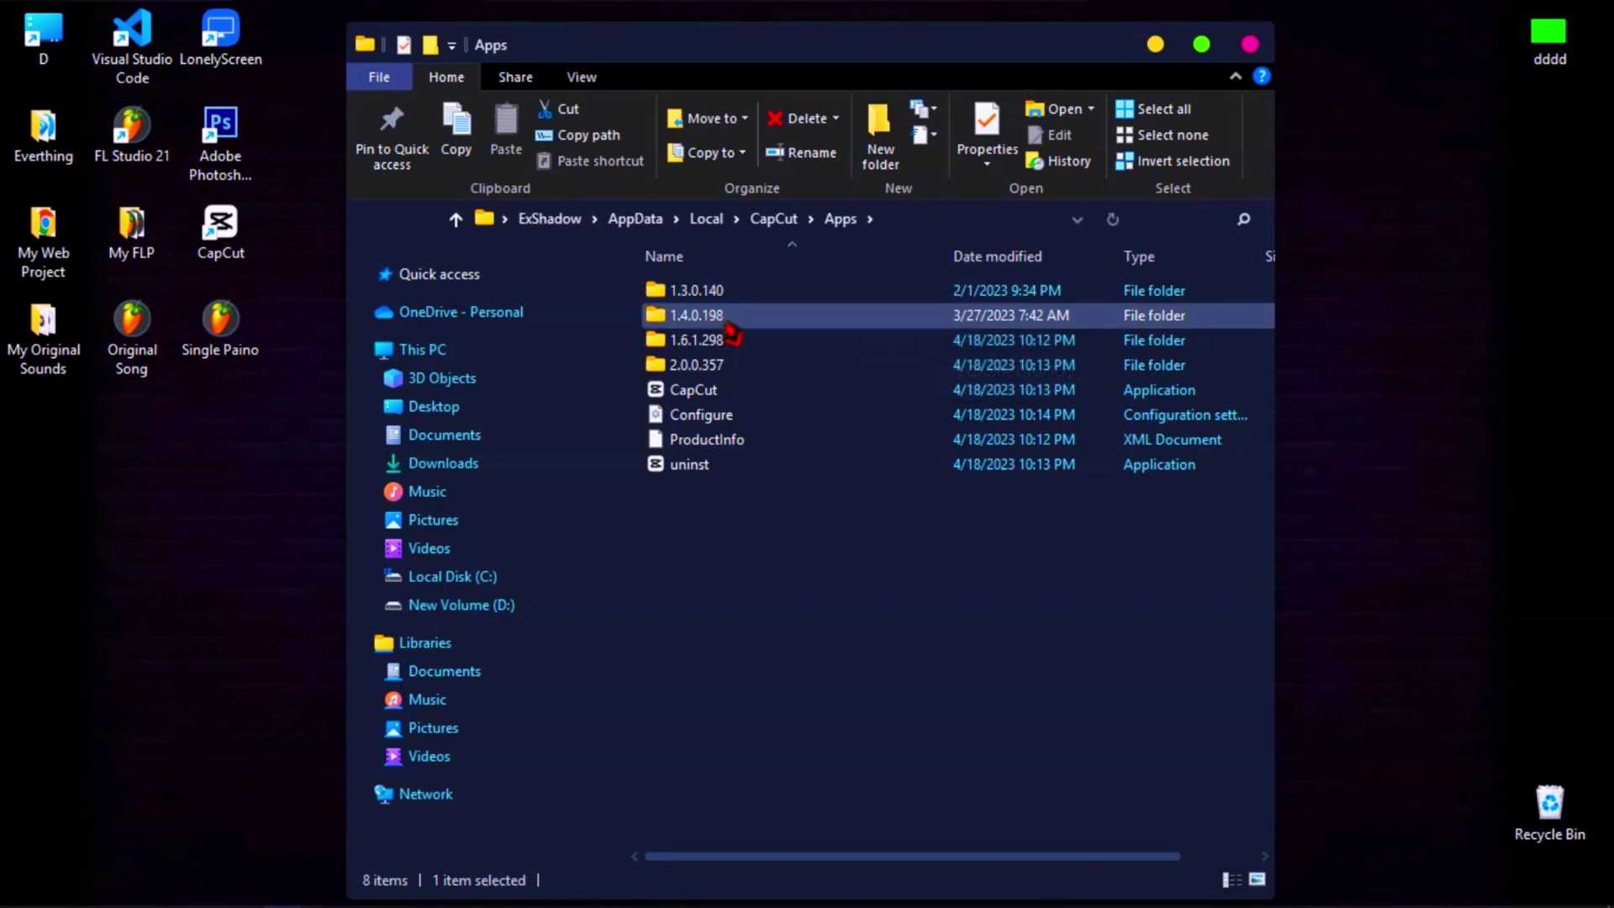
pyautogui.click(717, 336)
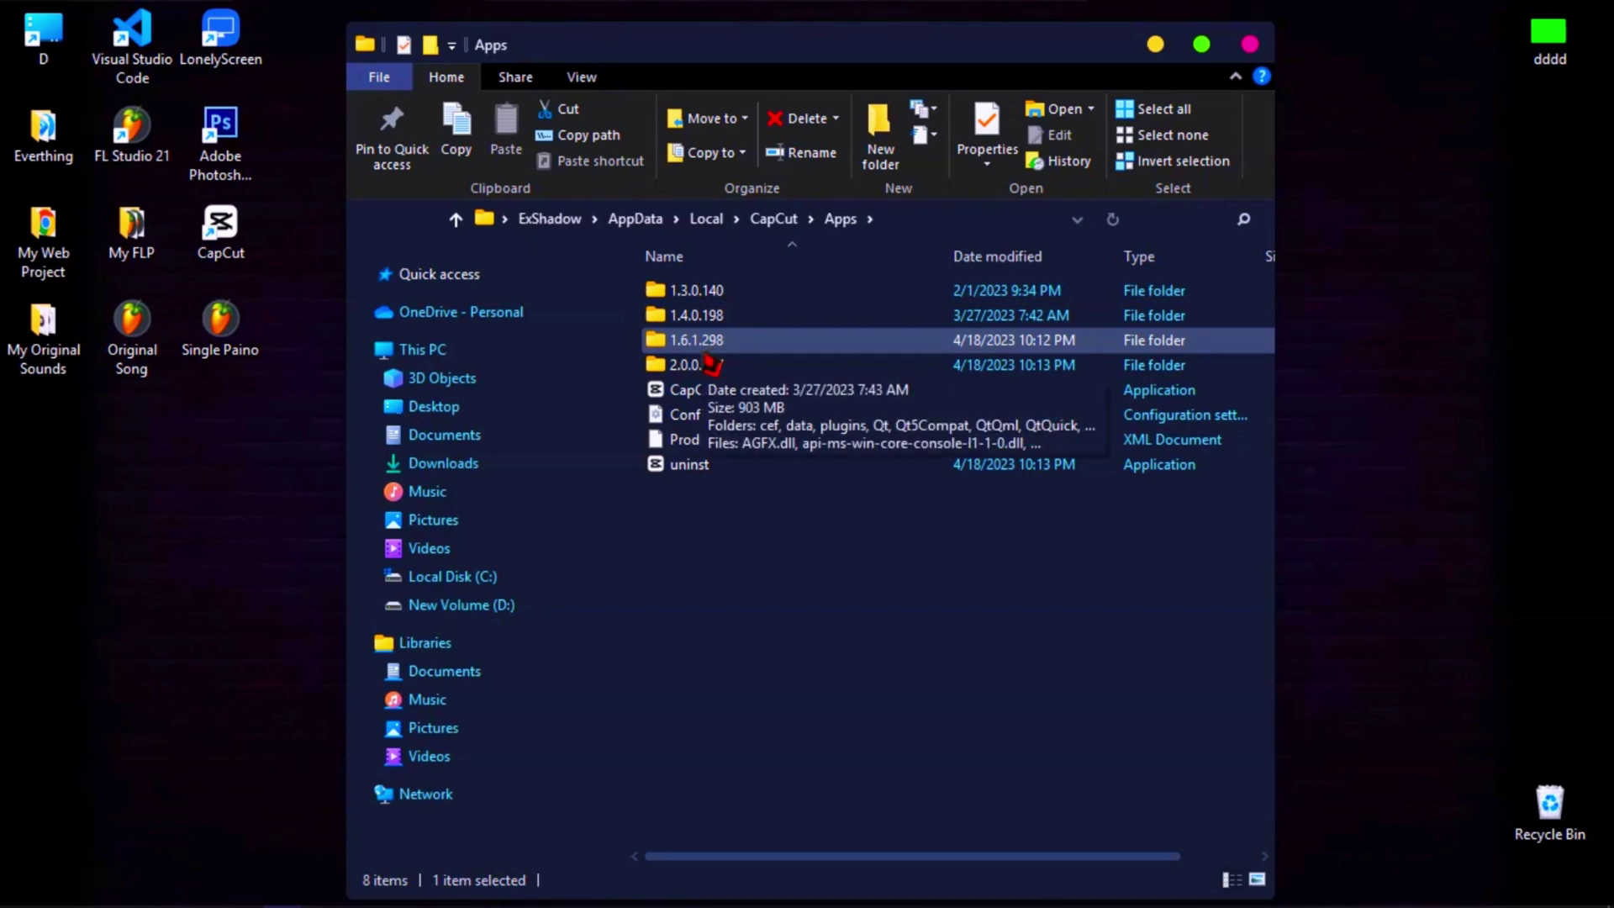
pyautogui.click(974, 375)
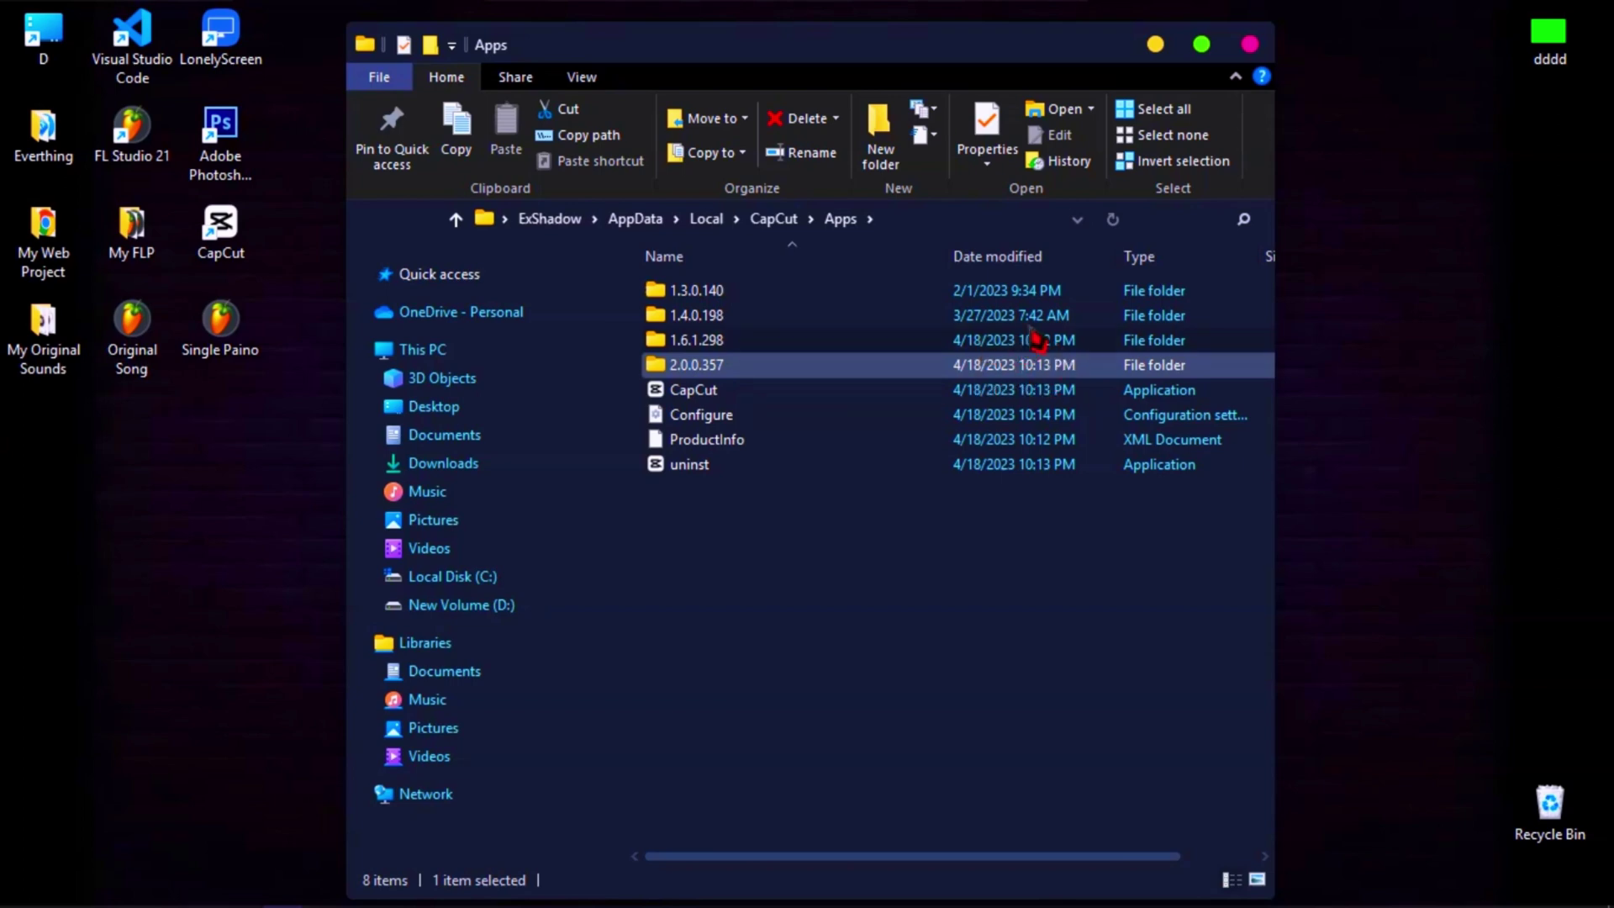
pyautogui.press('Up')
pyautogui.press('Up')
pyautogui.press('Up')
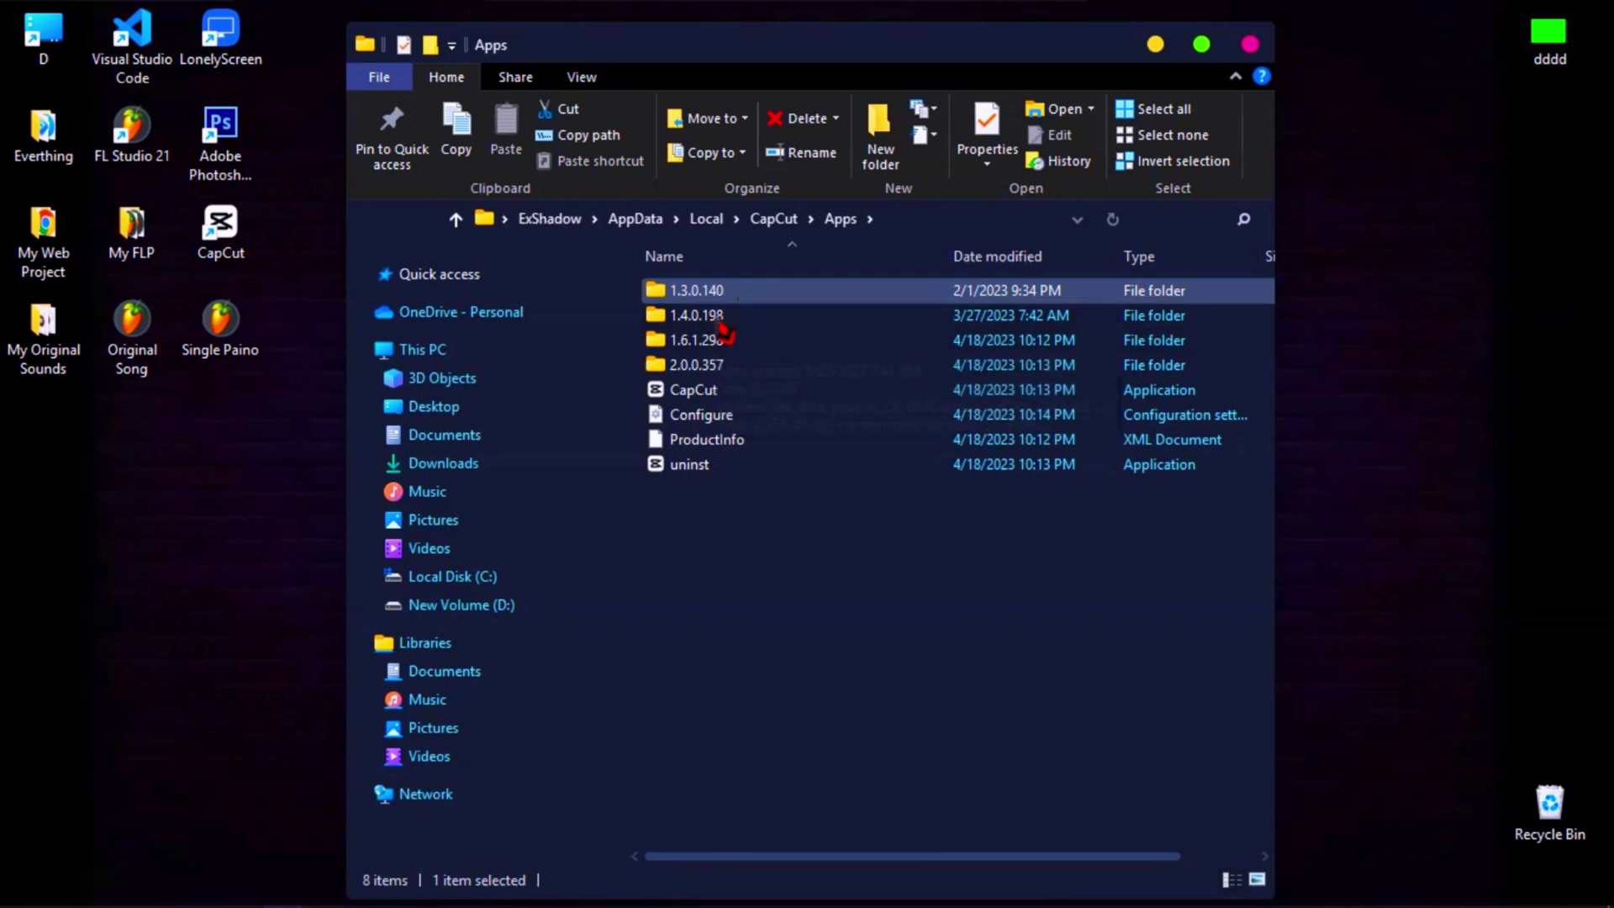
pyautogui.click(721, 370)
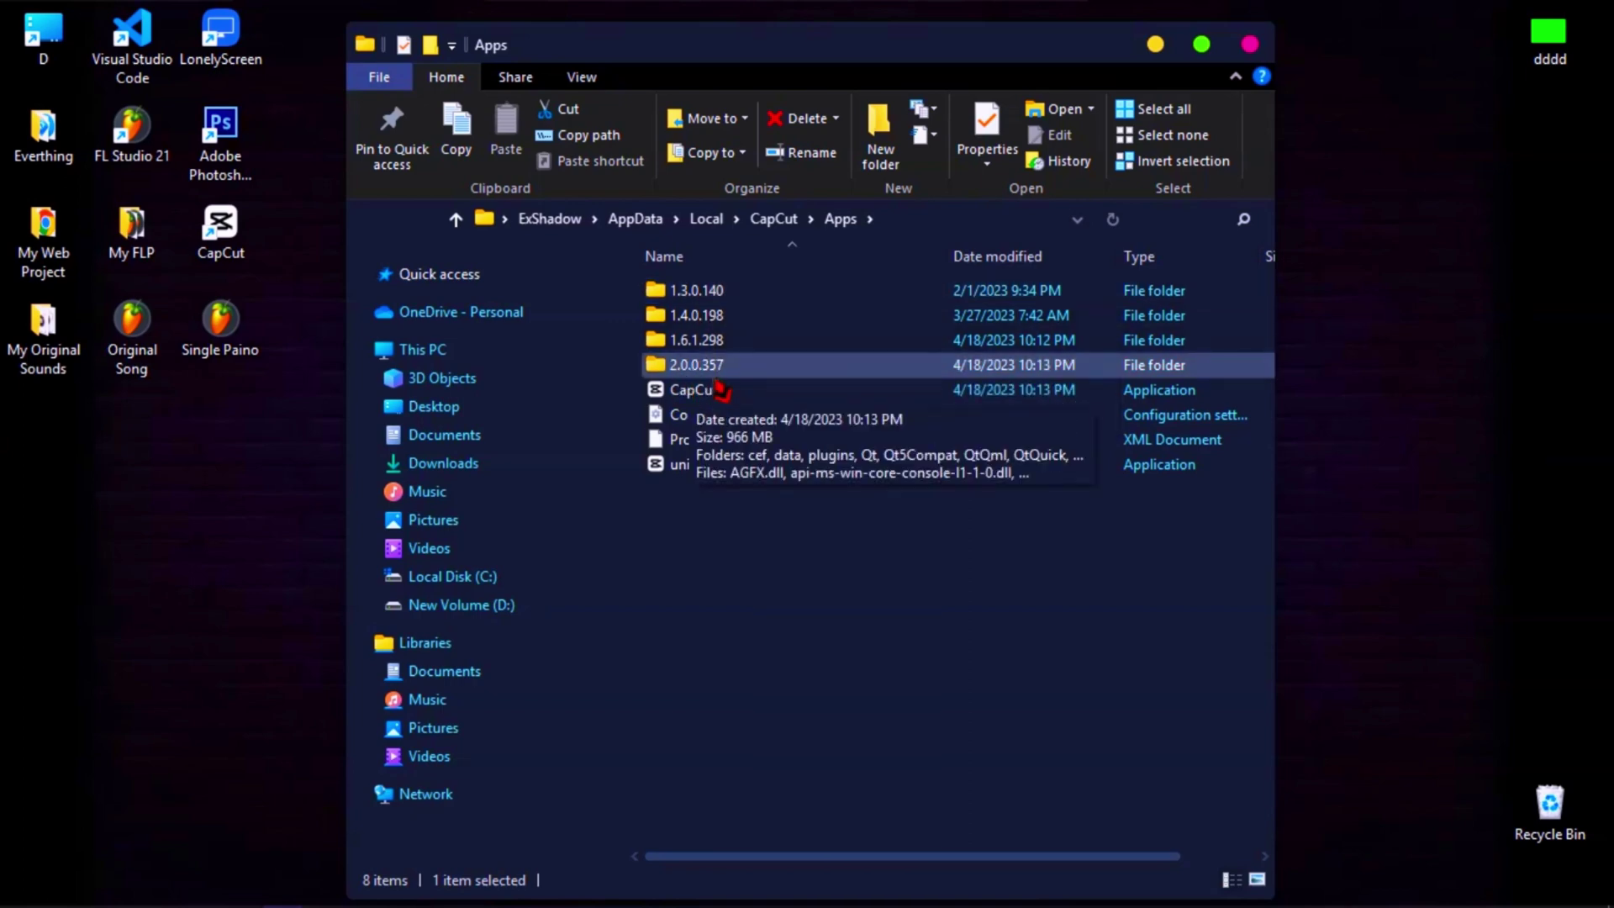
# Delete the old version folders 1.3.0.140, 1.4.0.198 and 1.6.1.298, keeping 2.0.0.357, and refresh the folder.
pyautogui.press('Home')
pyautogui.moveTo(648, 353); pyautogui.dragTo(699, 296)
pyautogui.rightClick(699, 296)
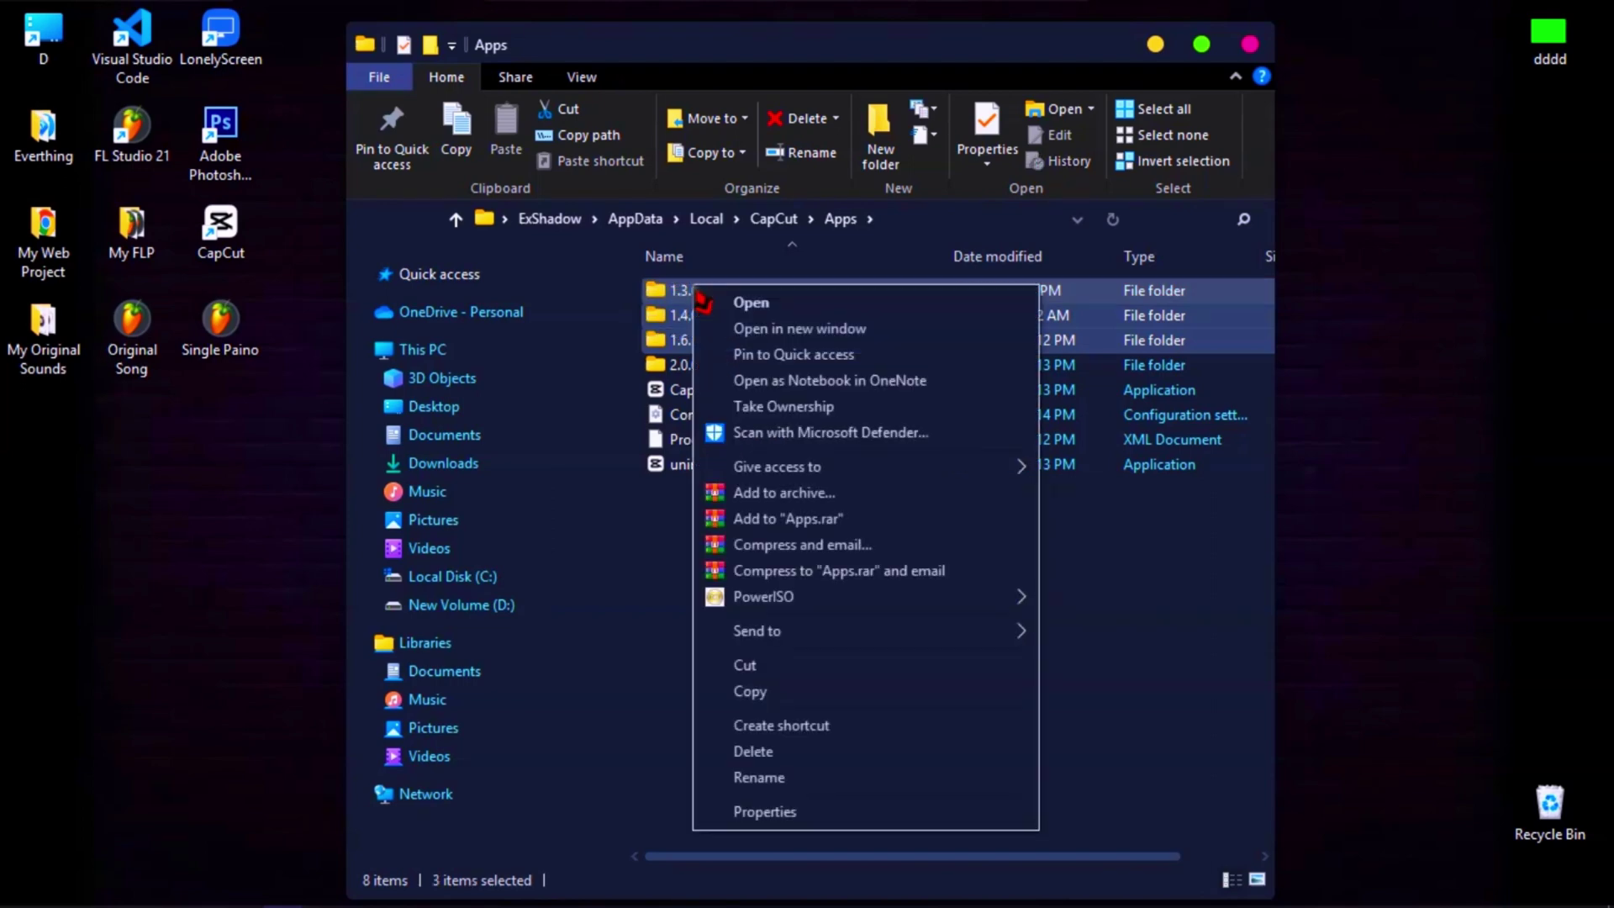
pyautogui.click(801, 756)
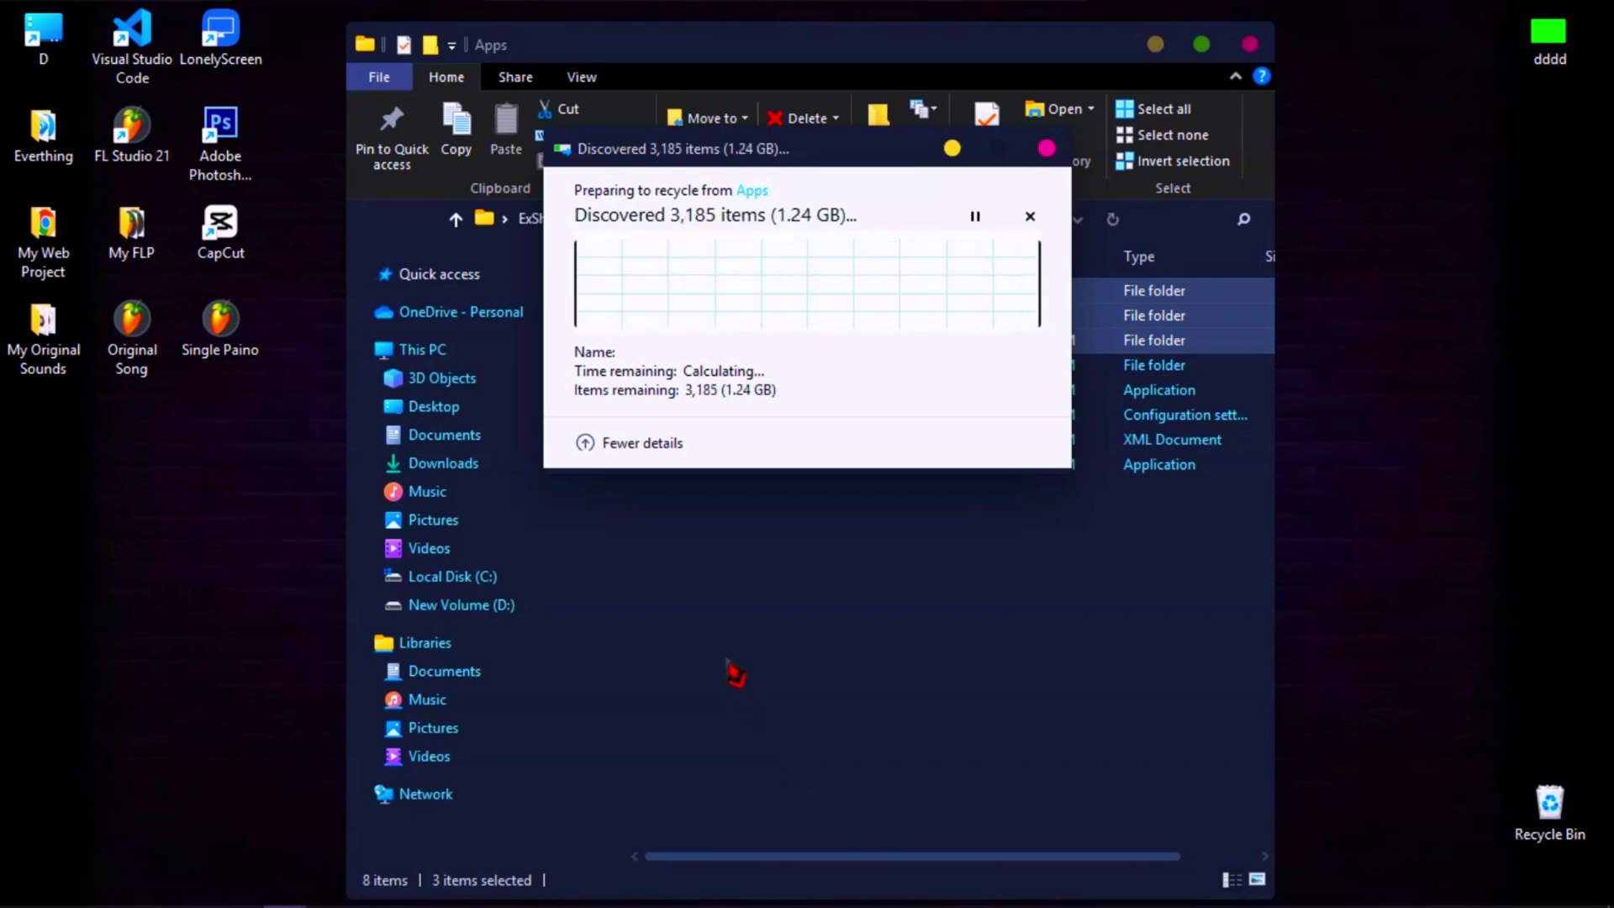
pyautogui.moveTo(849, 151); pyautogui.dragTo(857, 433)
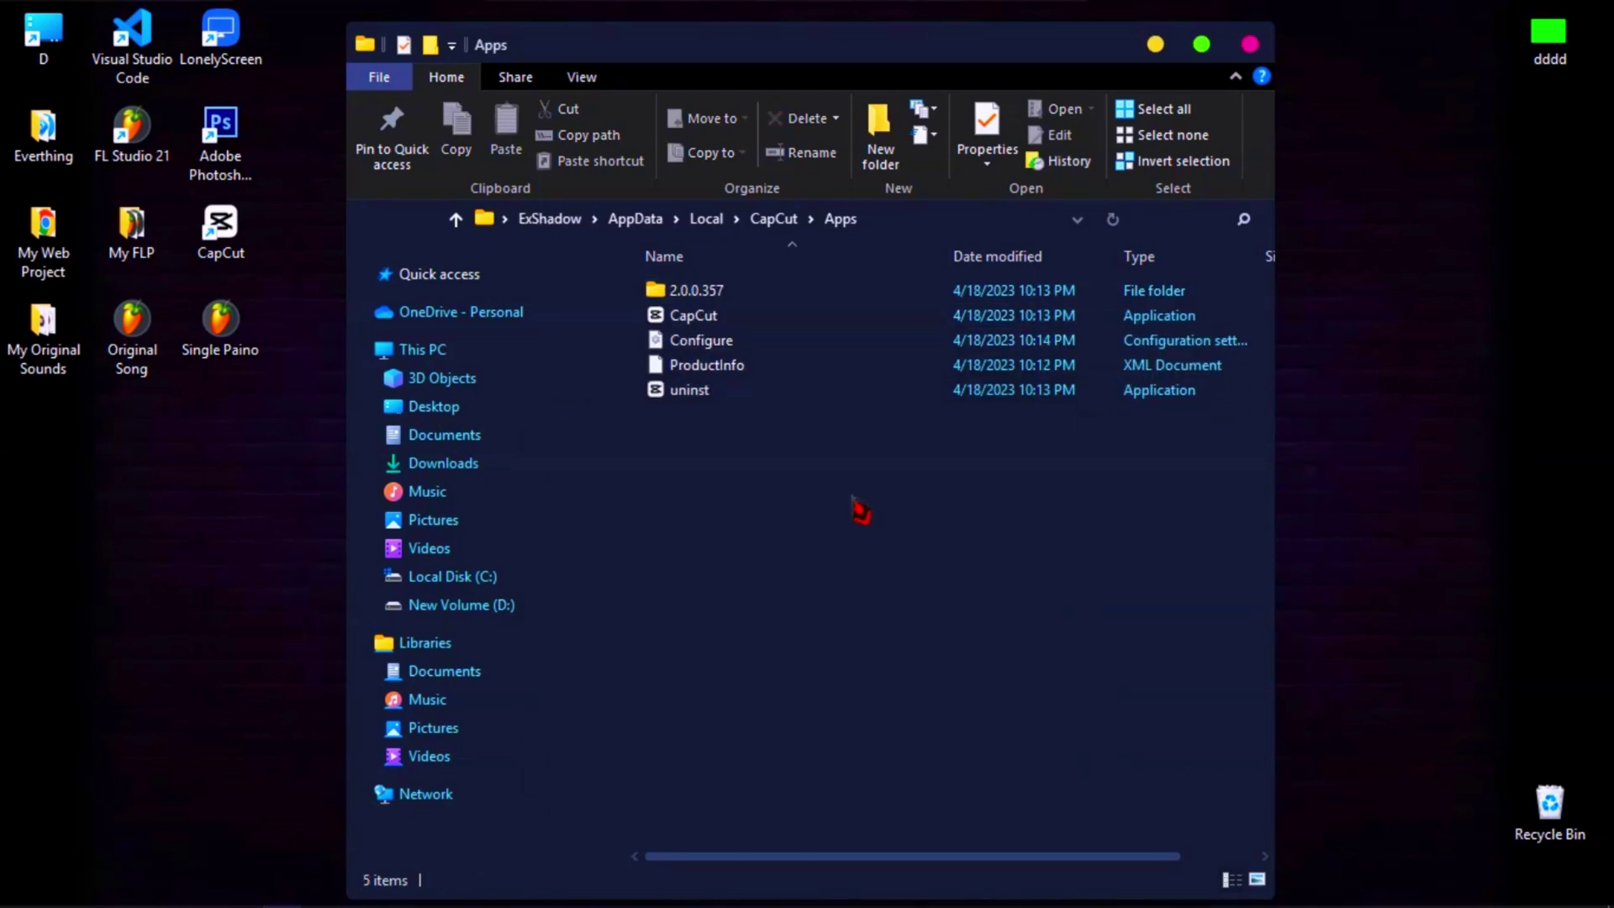
pyautogui.click(688, 300)
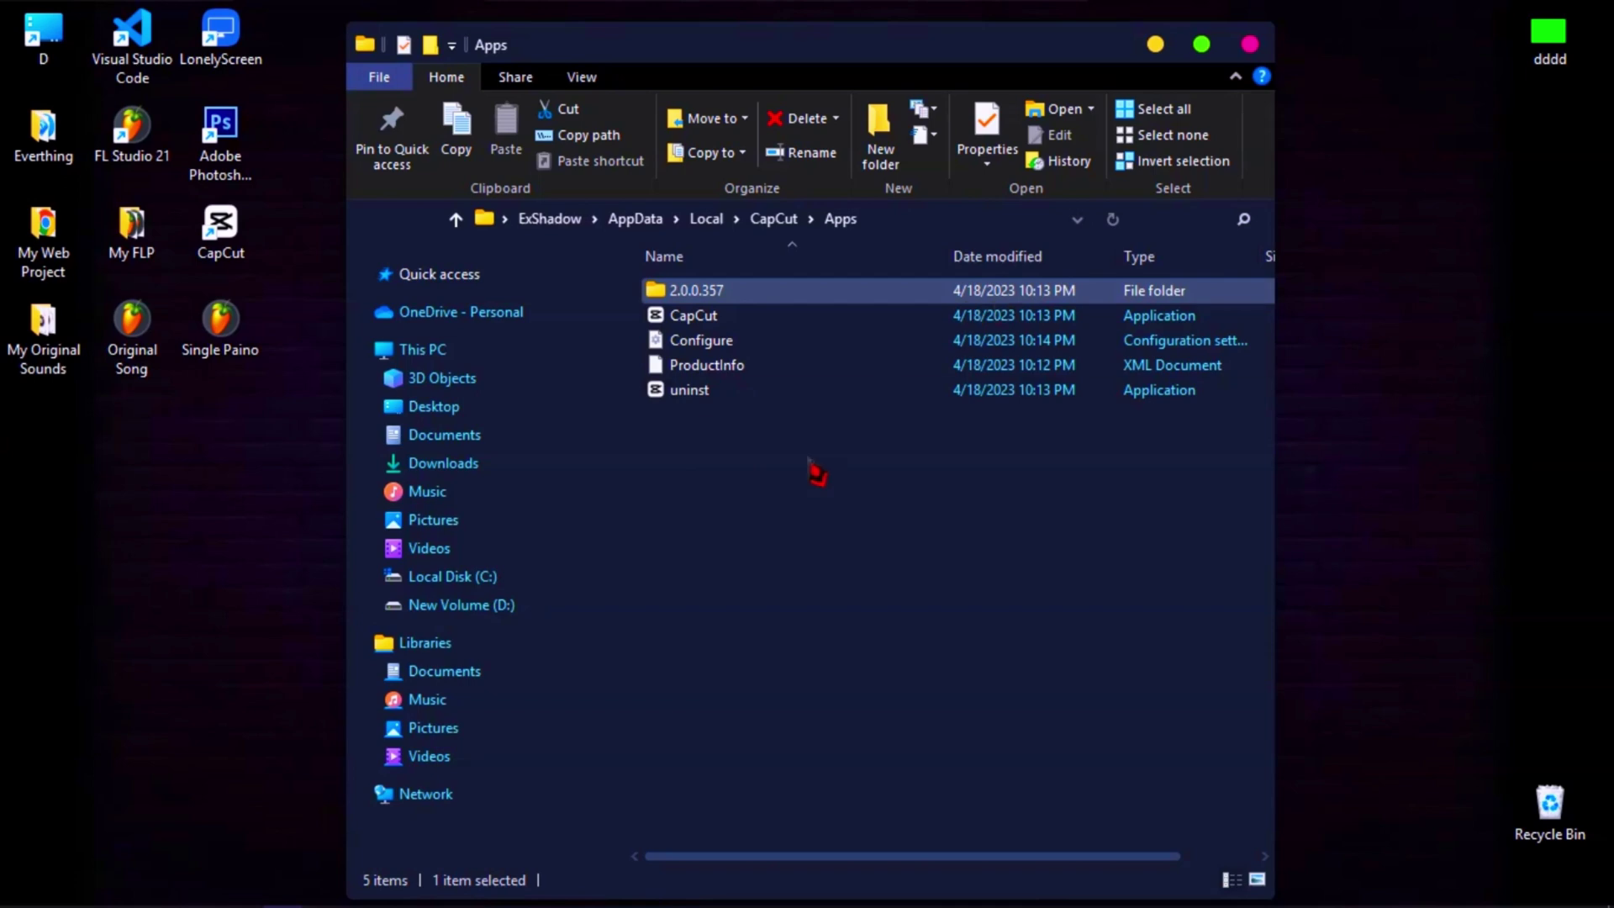
pyautogui.rightClick(770, 467)
pyautogui.click(814, 560)
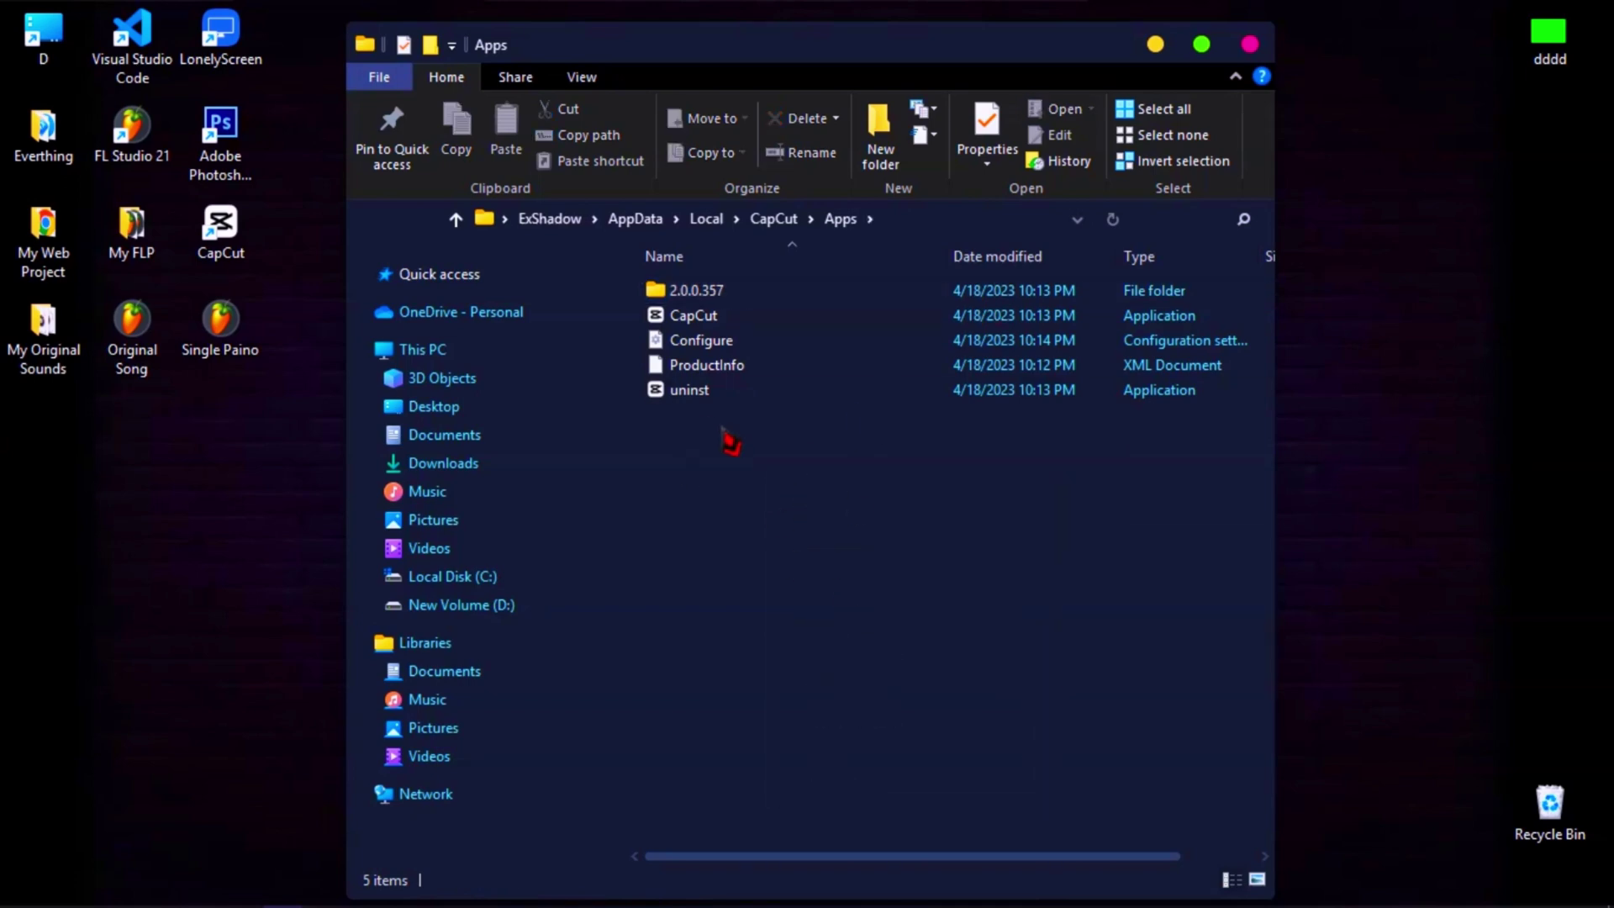
# Close the Apps folder window and start a new project in CapCut.
pyautogui.click(1250, 44)
pyautogui.rightClick(794, 160)
pyautogui.click(923, 235)
pyautogui.doubleClick(245, 238)
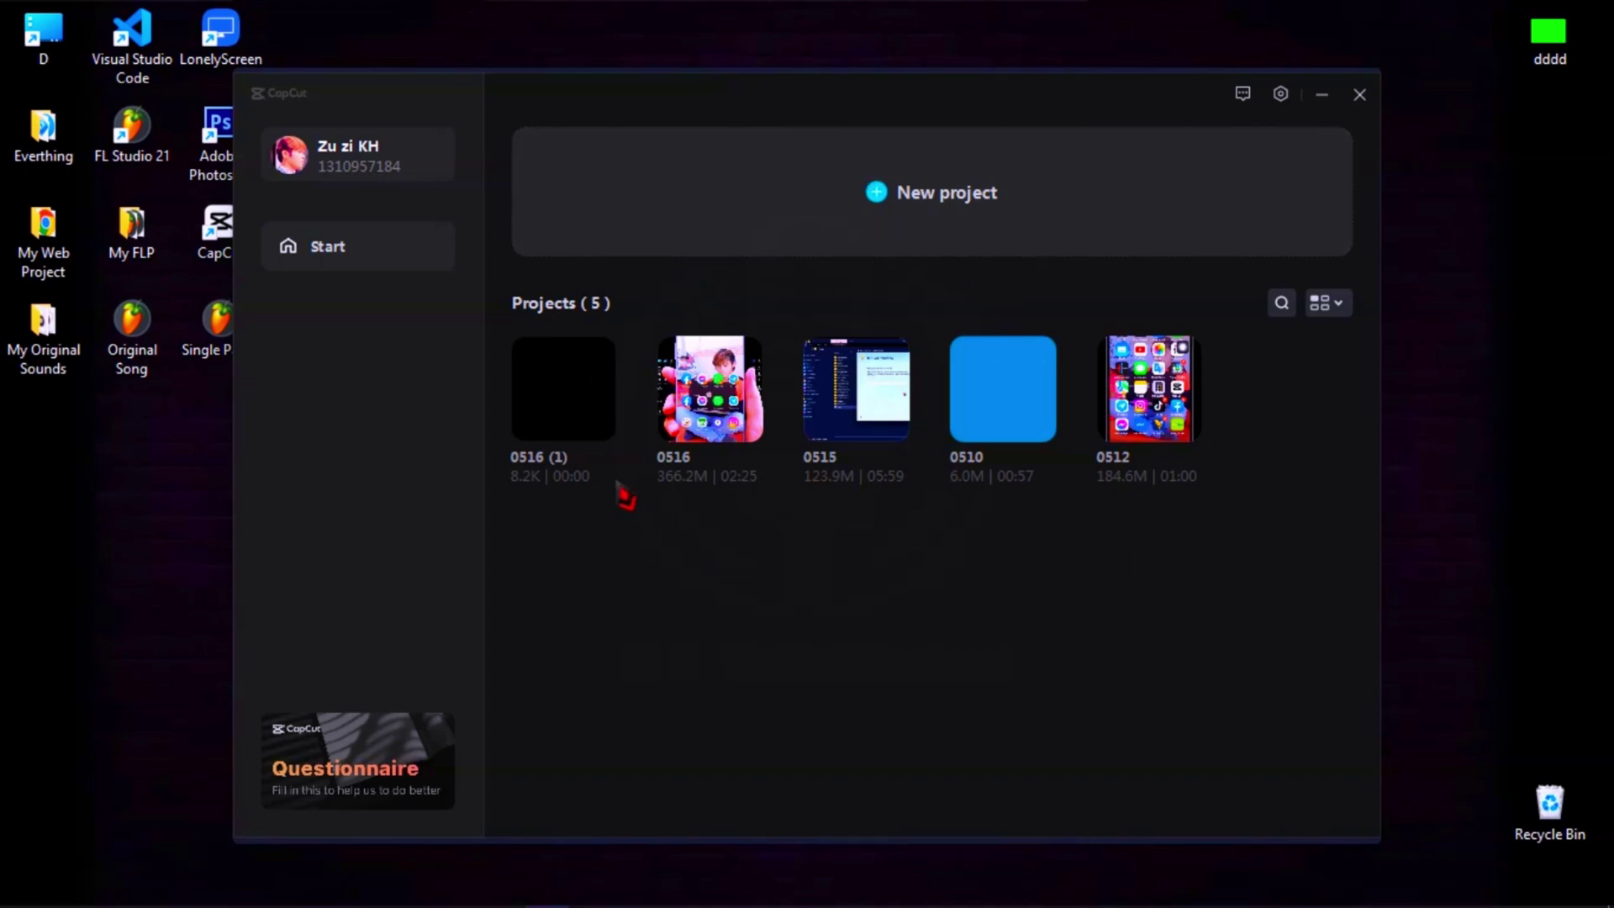
pyautogui.click(930, 205)
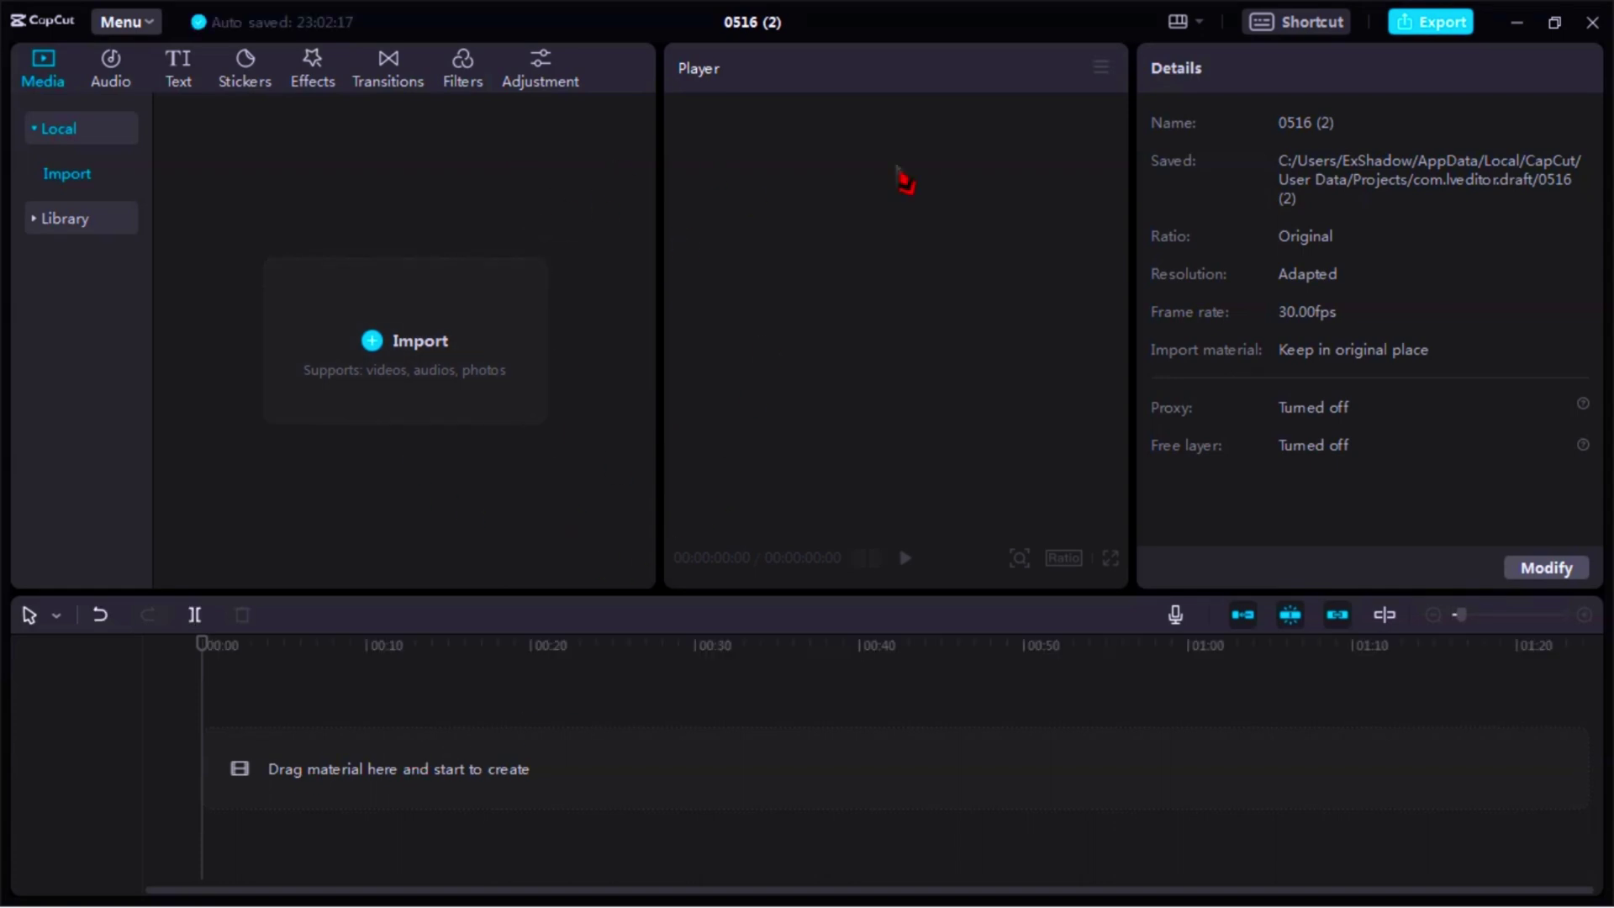
# Import the green dddd image from the desktop straight onto the timeline at 00:00 and restore the full-size editor window.
pyautogui.moveTo(1012, 32); pyautogui.dragTo(911, 96)
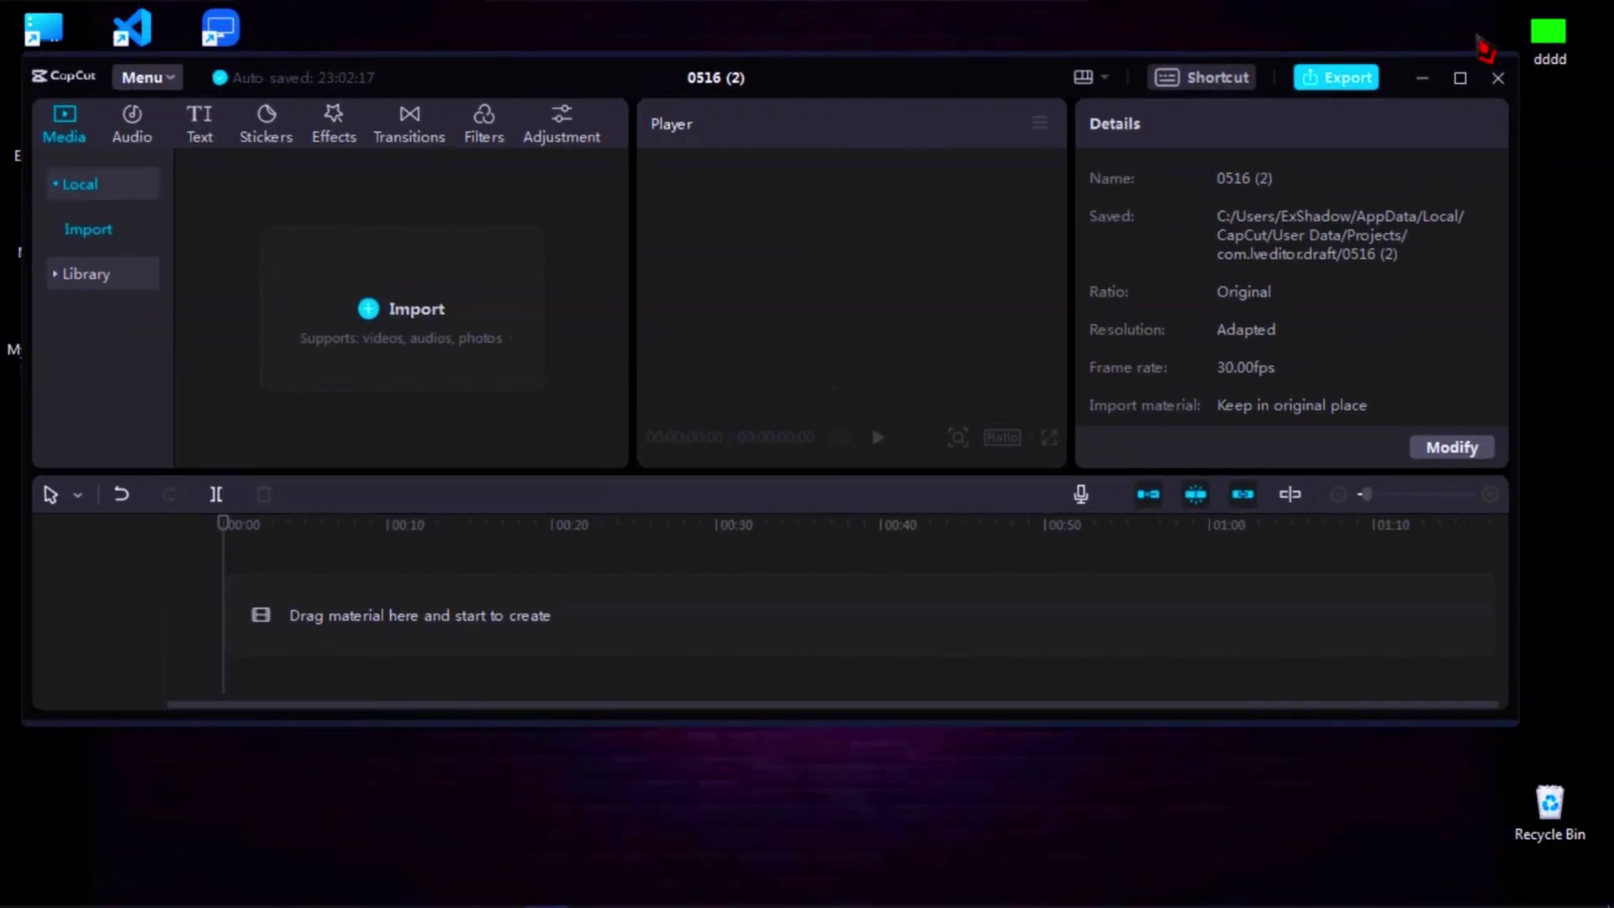
pyautogui.moveTo(1566, 52); pyautogui.dragTo(279, 647)
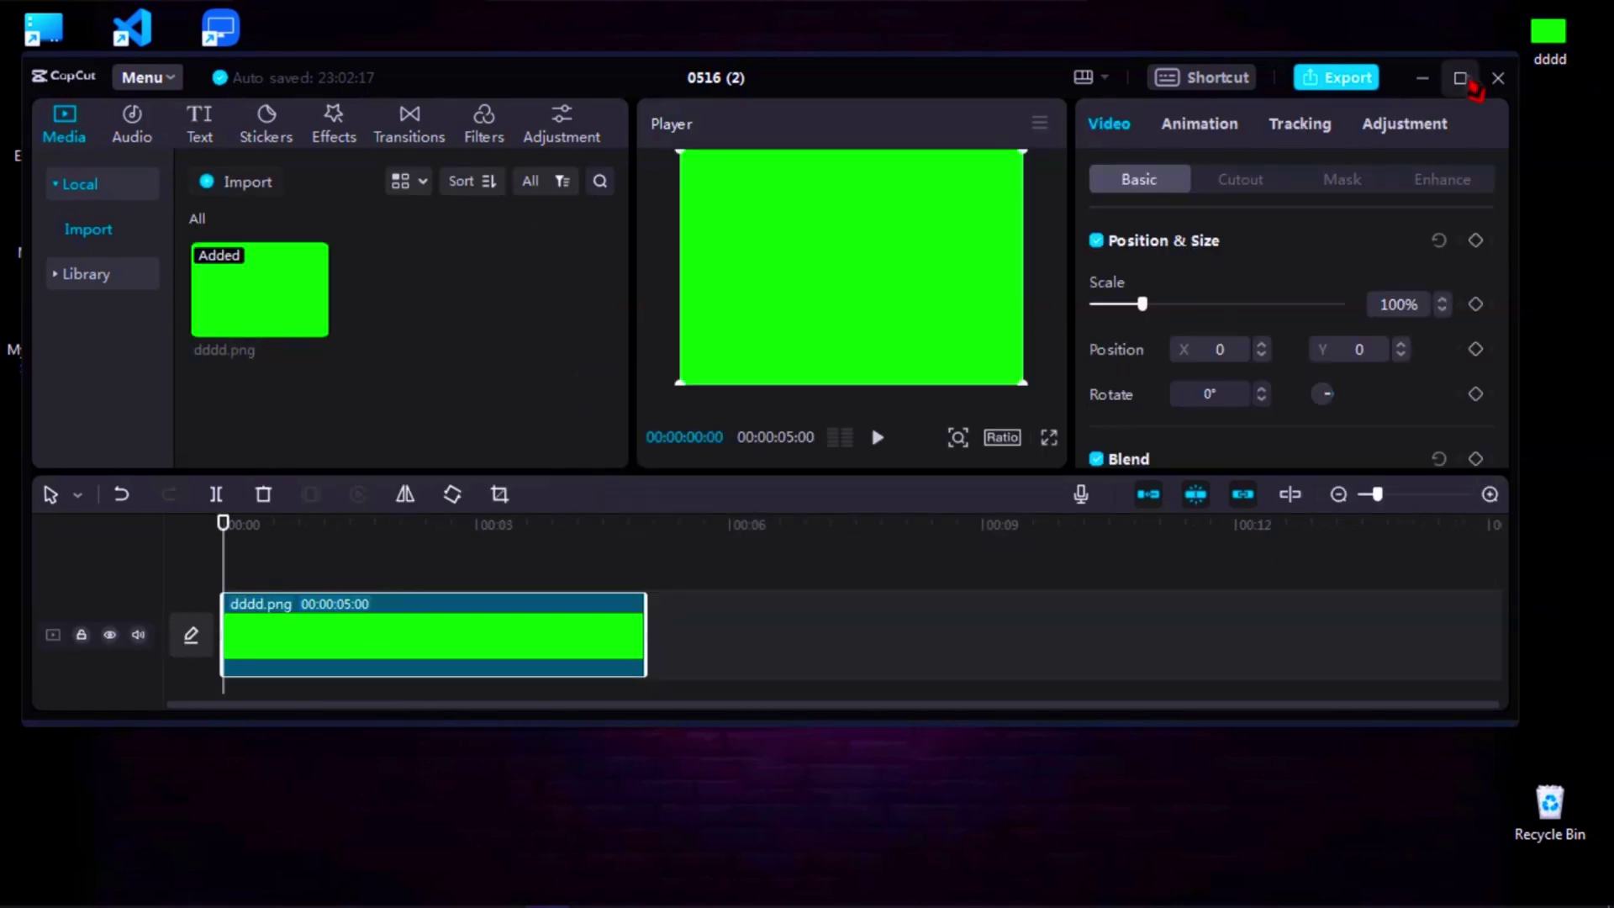
pyautogui.click(1461, 78)
pyautogui.scroll(-1, 817, 725)
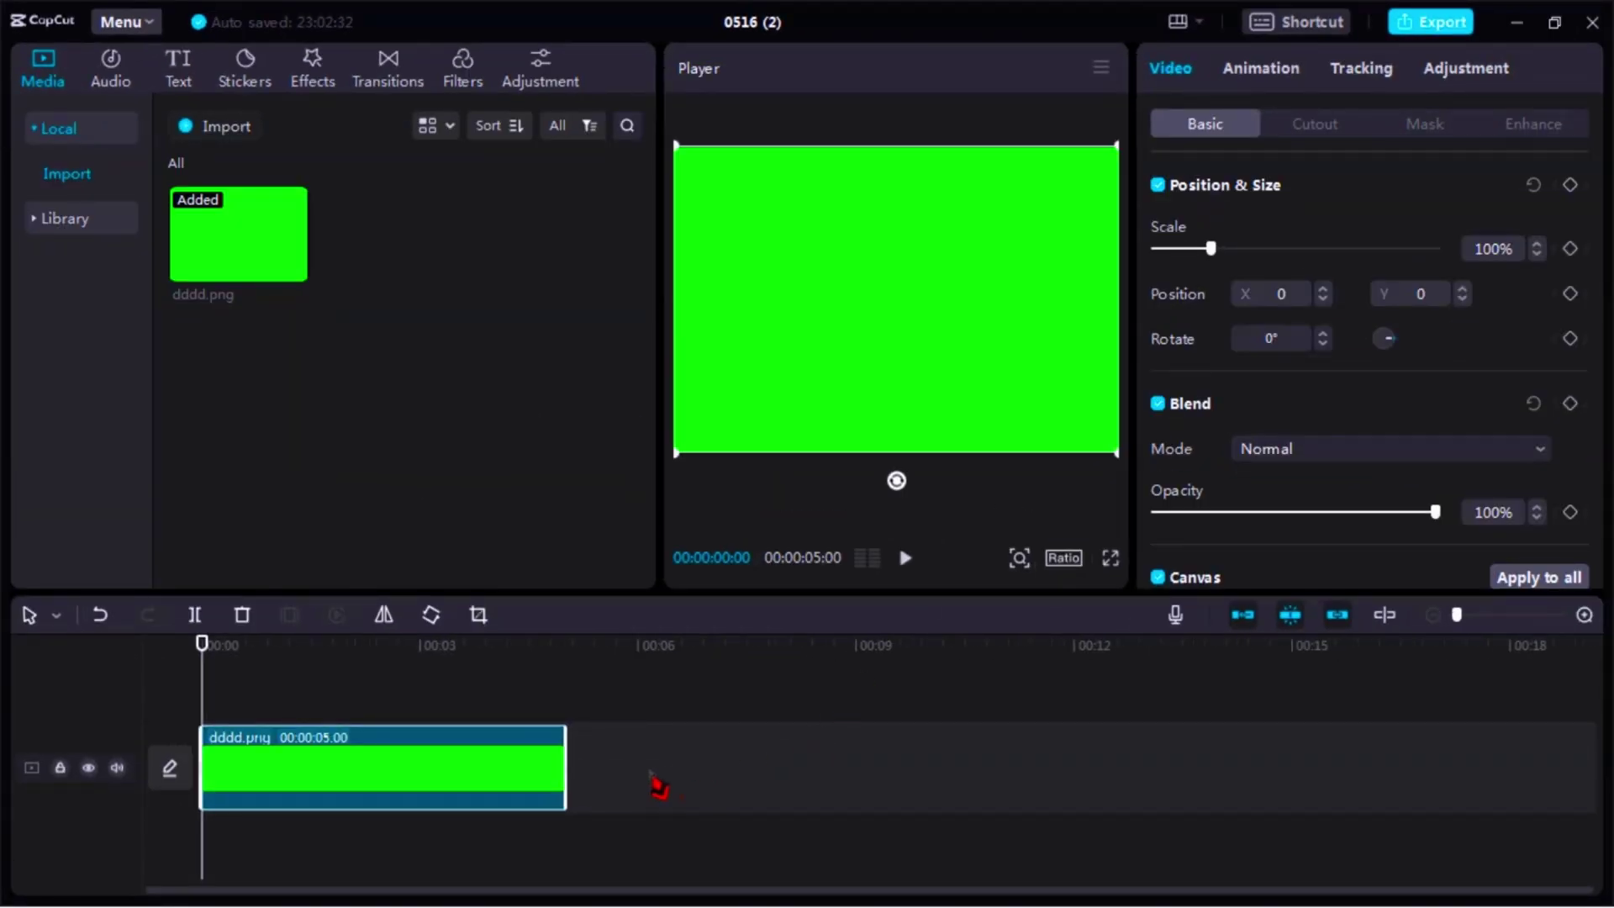
# Extend the green dddd.png clip on the timeline to about 30 seconds.
pyautogui.moveTo(589, 756); pyautogui.dragTo(1290, 715)
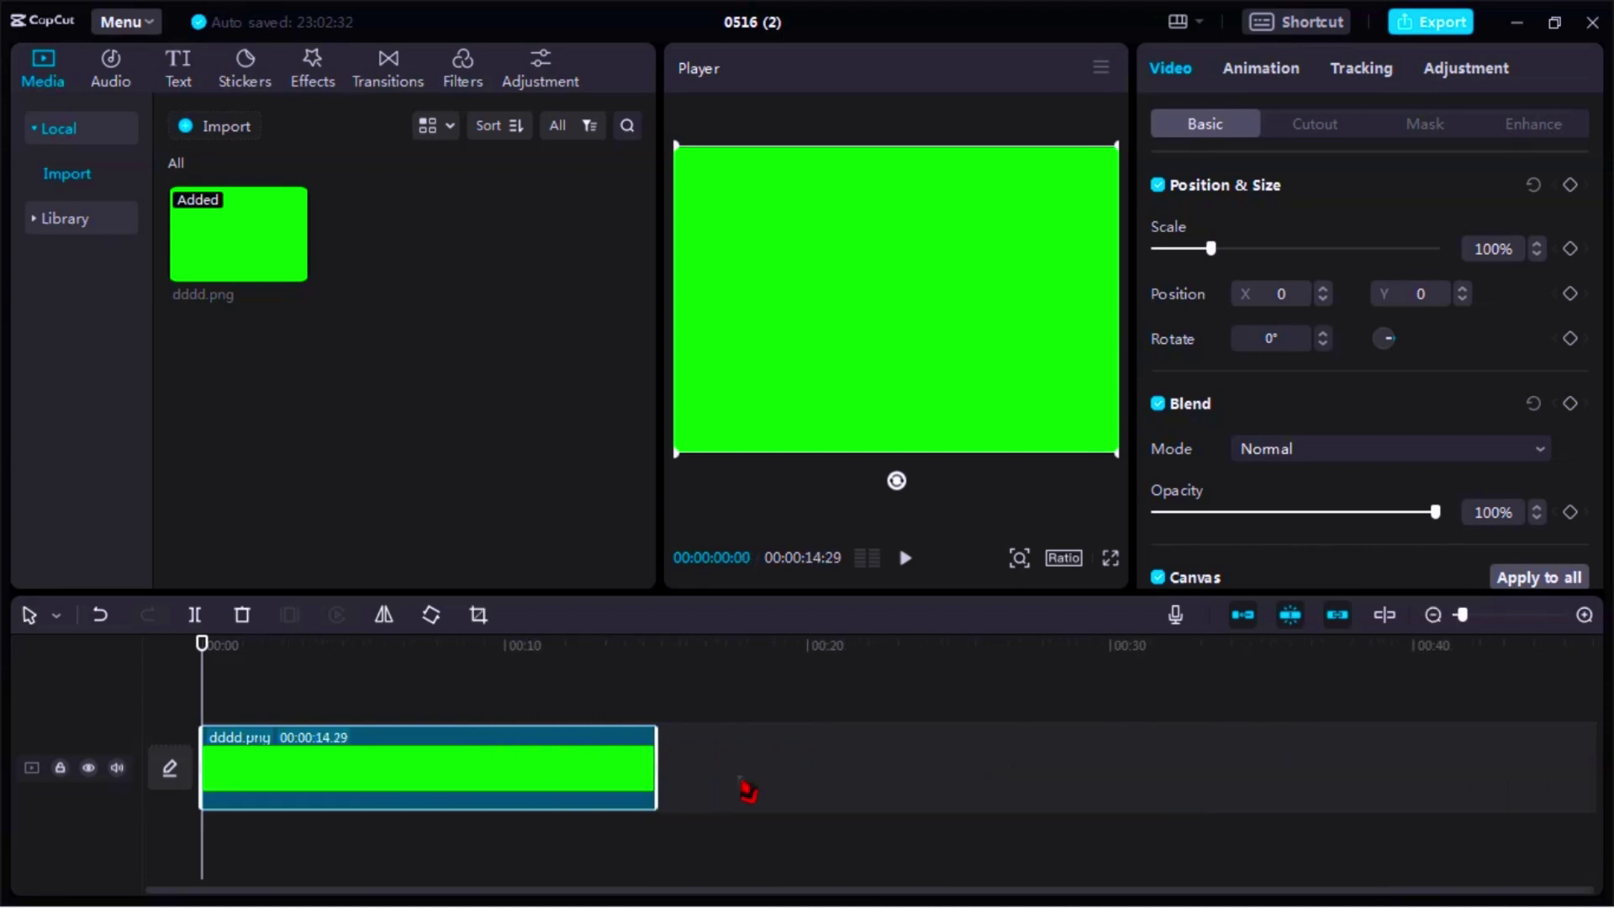
pyautogui.moveTo(664, 768); pyautogui.dragTo(1117, 736)
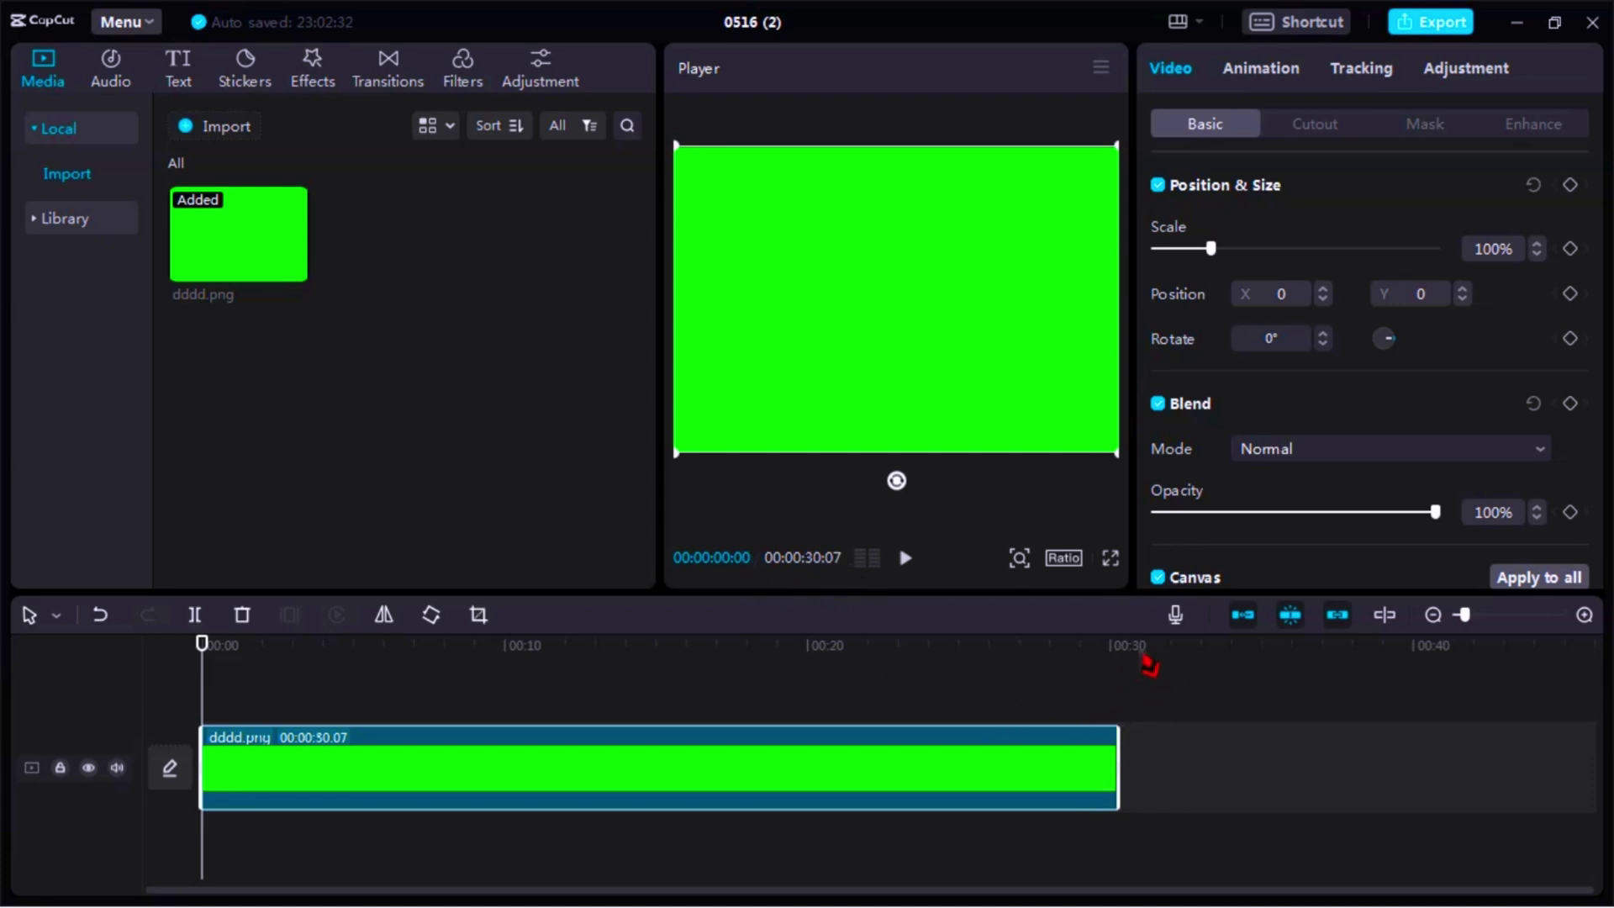
pyautogui.moveTo(212, 667)
pyautogui.mouseDown()
pyautogui.moveTo(583, 679)
pyautogui.moveTo(194, 691)
pyautogui.mouseUp()
# Browse the favorite and trending stickers and return to the imported media.
pyautogui.click(248, 75)
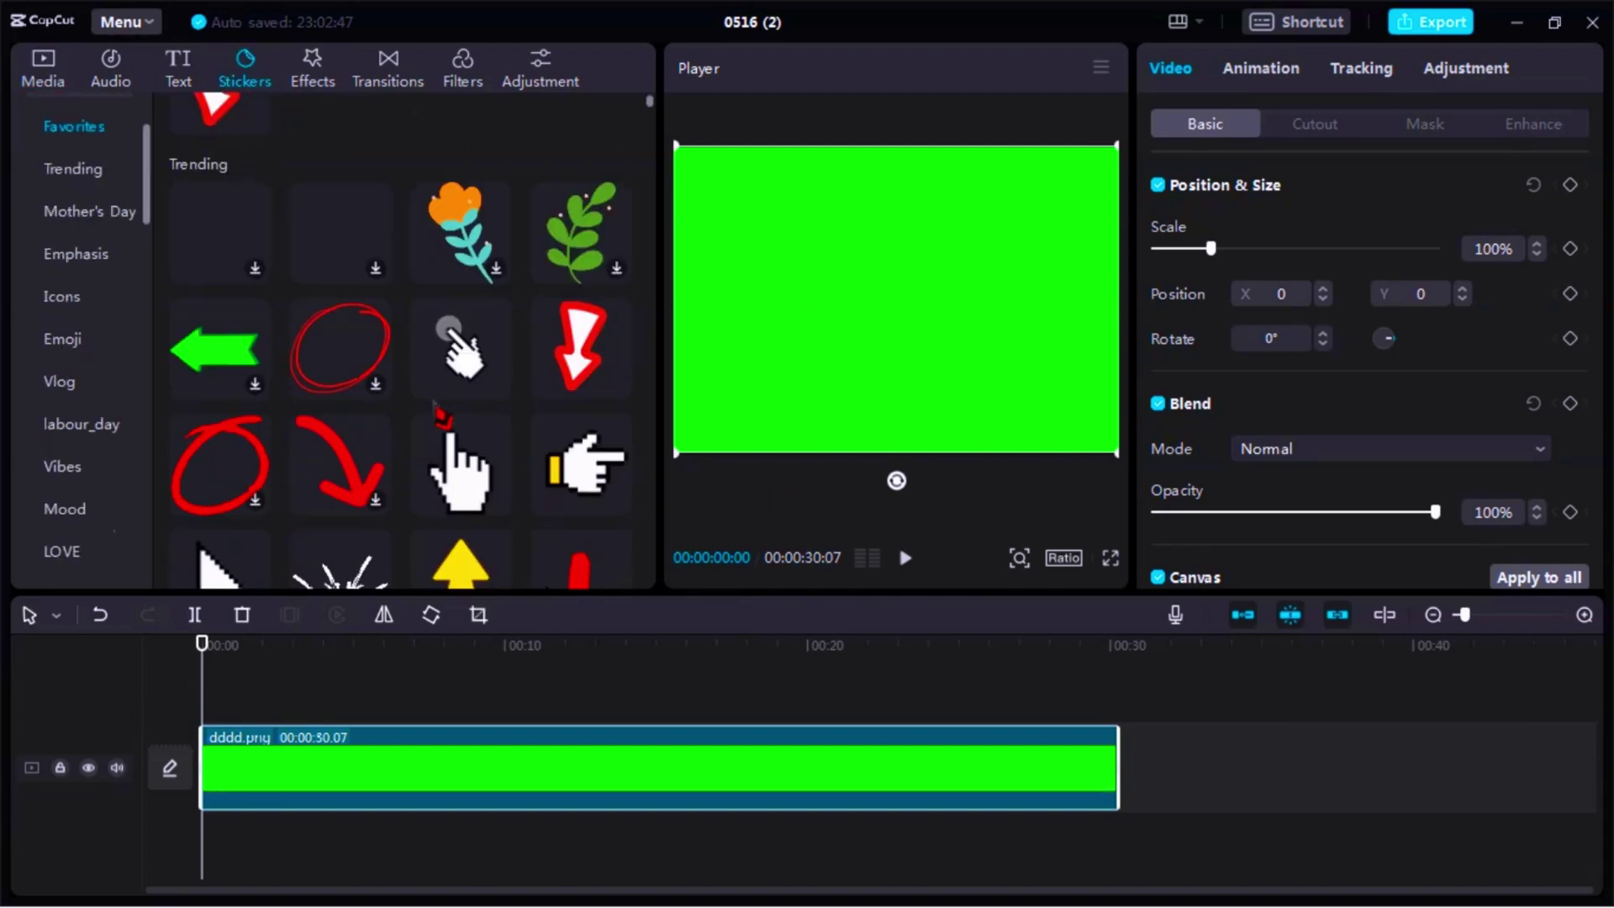
pyautogui.scroll(-10, 385, 471)
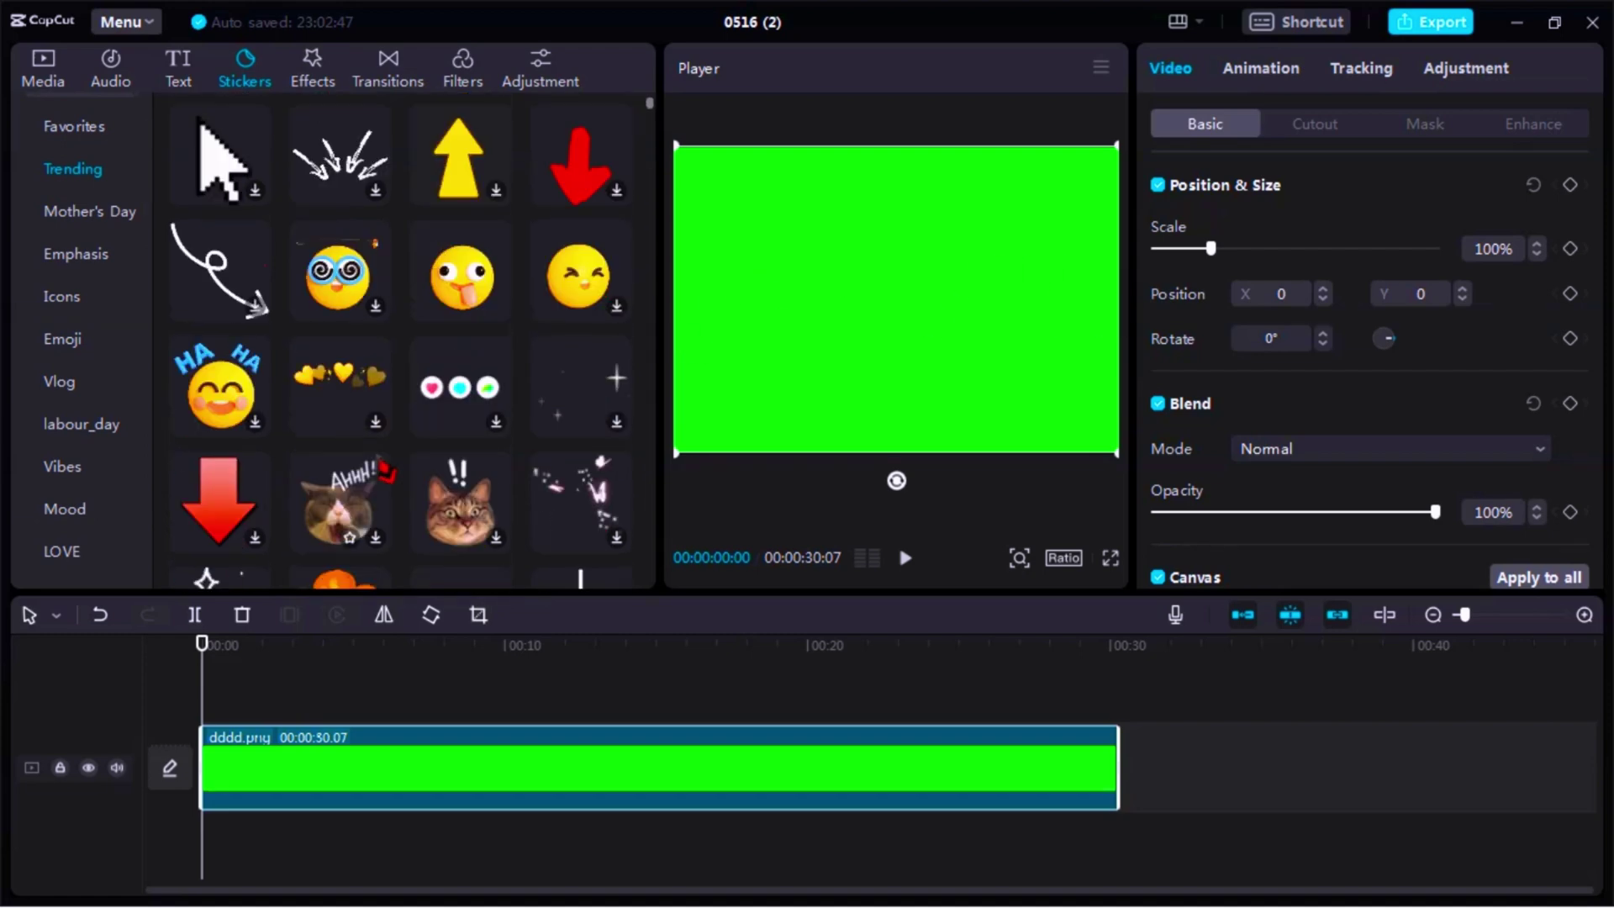
pyautogui.scroll(10, 353, 403)
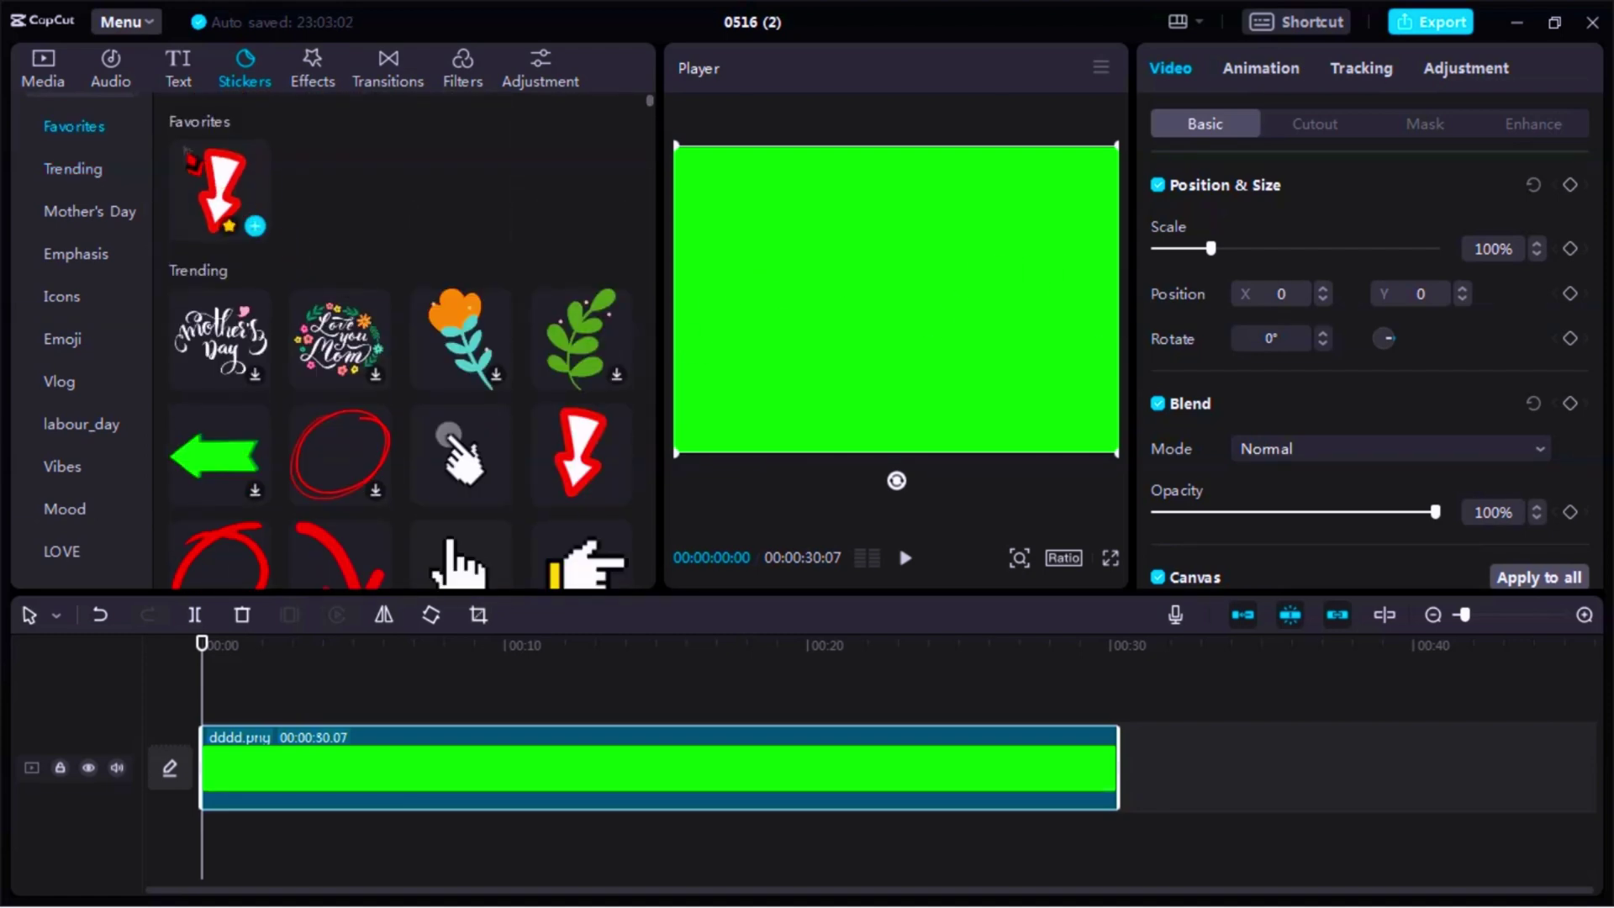
pyautogui.click(46, 76)
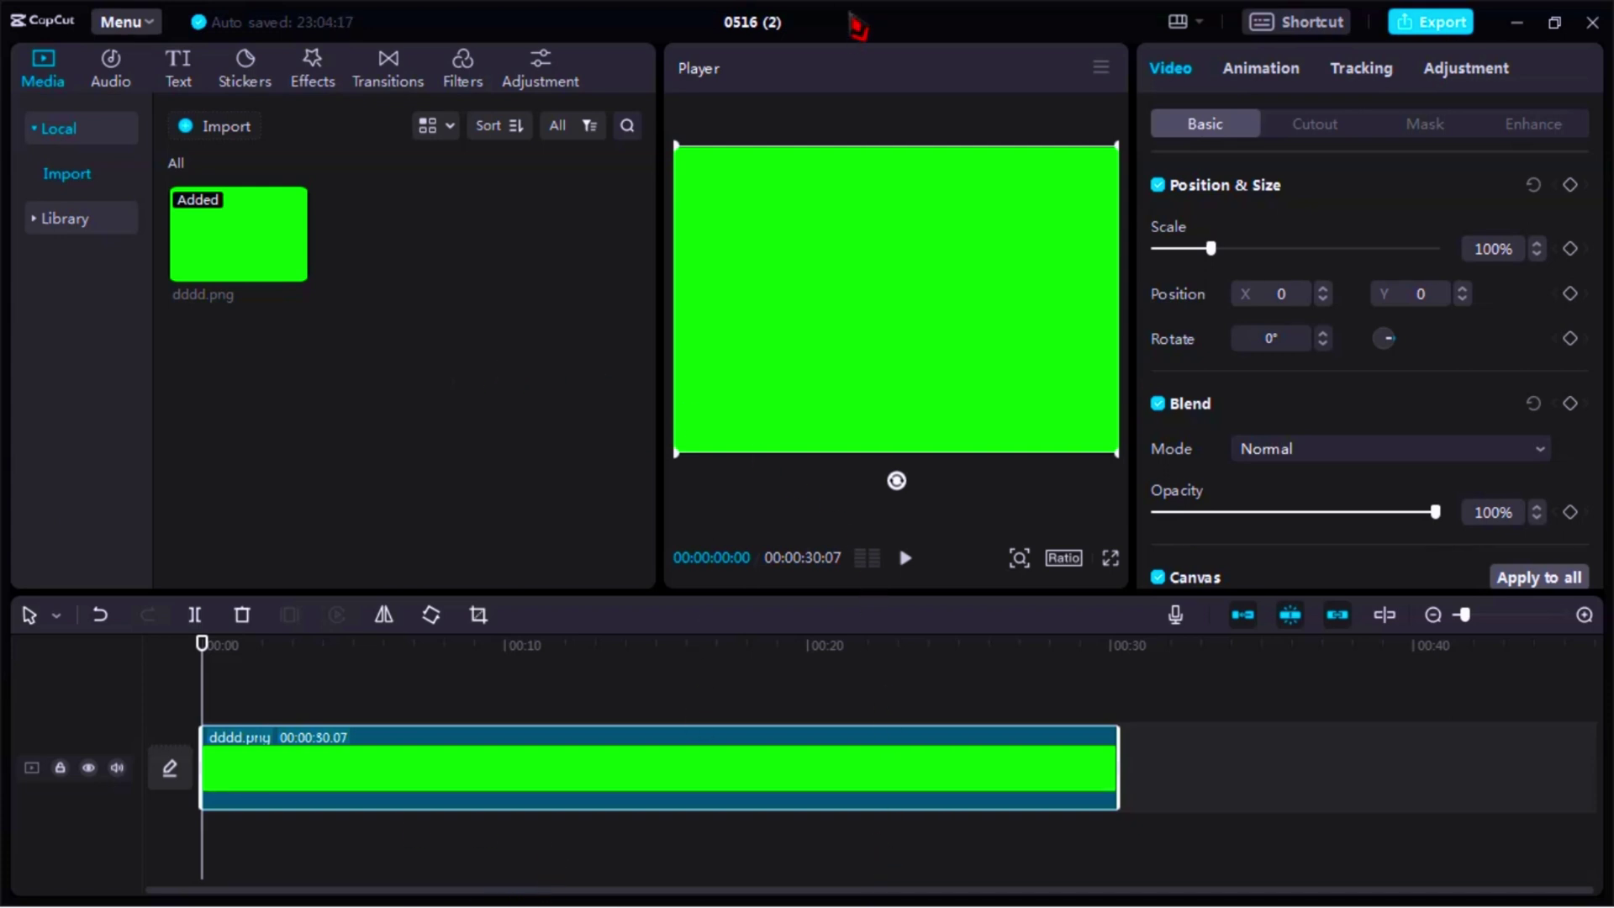
# Capture a wide strip of the empty dark area below the dddd.png thumbnail as a screenshot named rrrr.png.
pyautogui.doubleClick(842, 35)
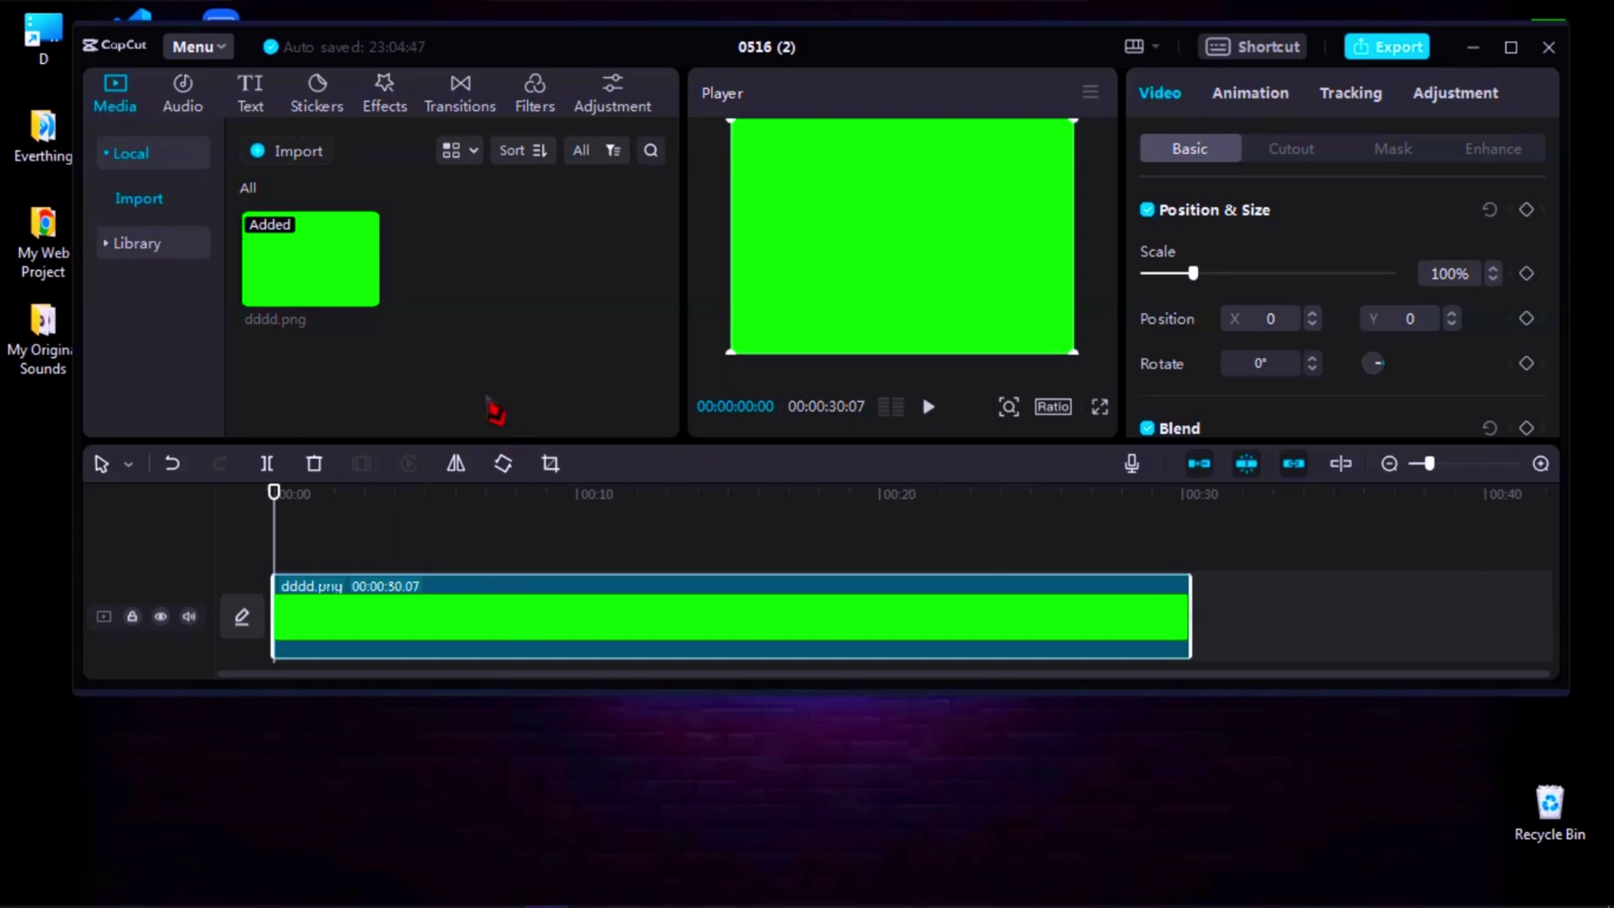
pyautogui.press('super+shift+r')
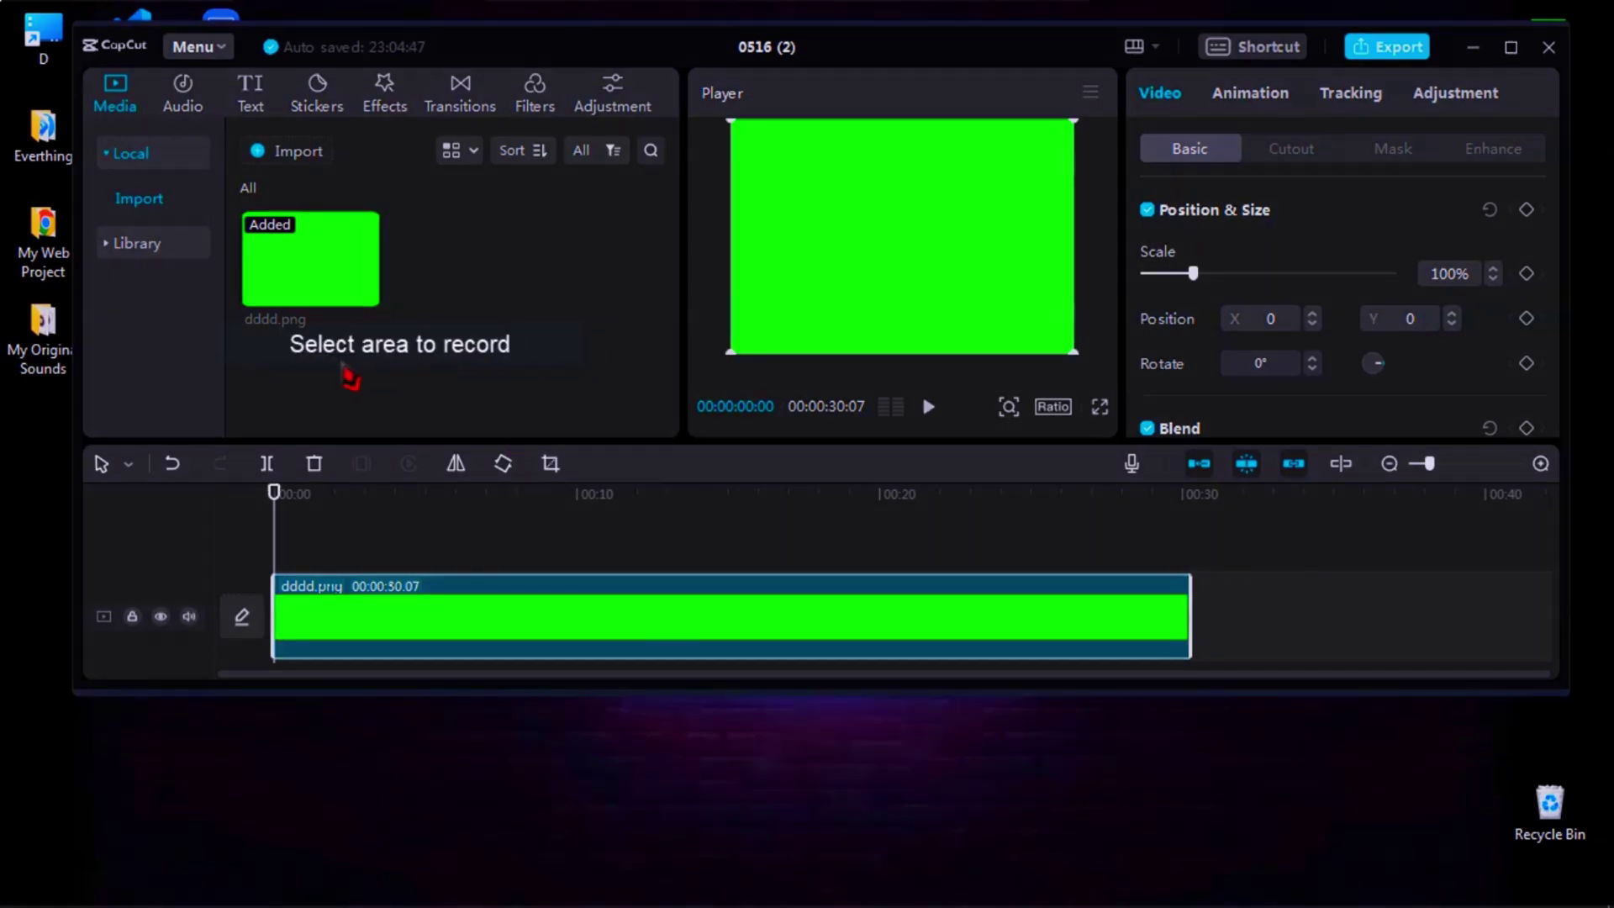
pyautogui.moveTo(237, 343); pyautogui.dragTo(645, 406)
pyautogui.click(216, 499)
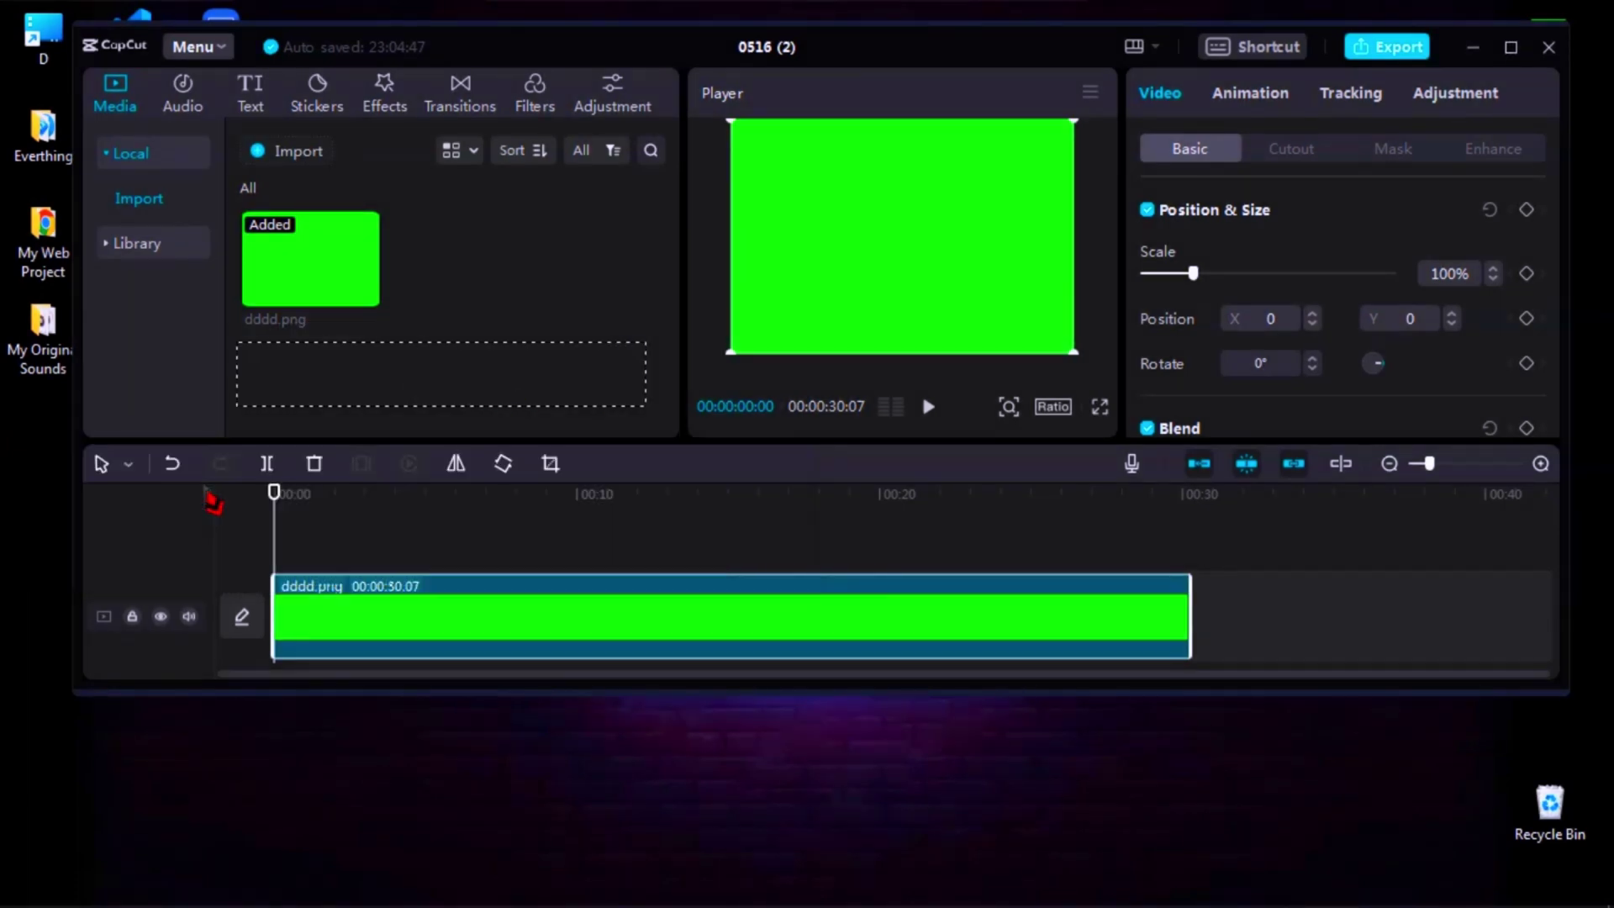
pyautogui.write('rrrr')
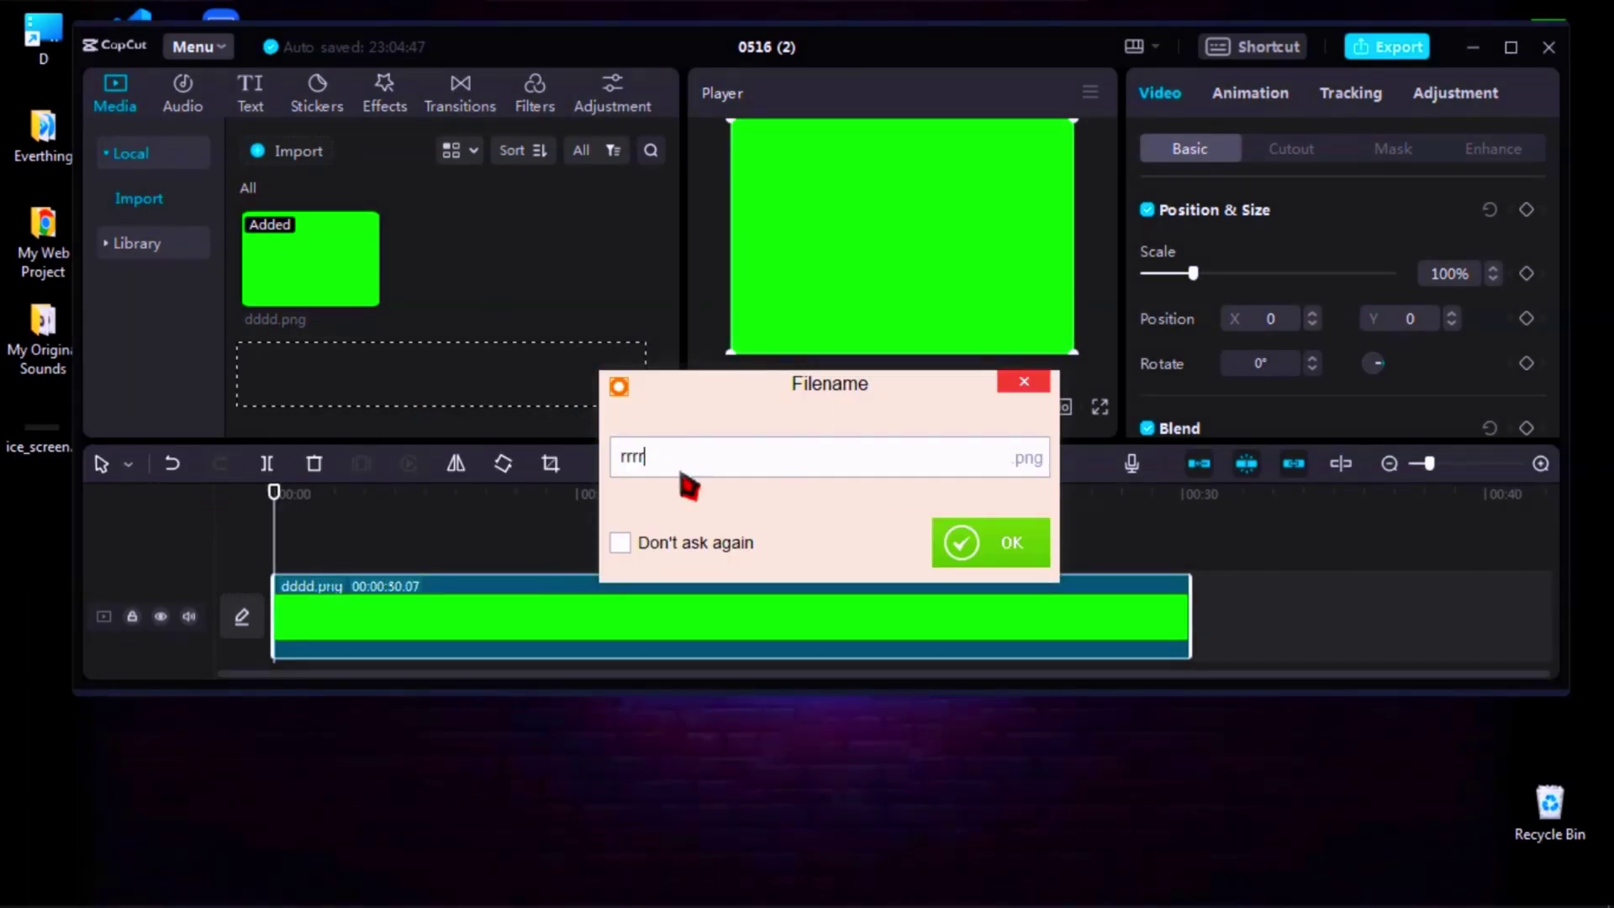
pyautogui.click(997, 546)
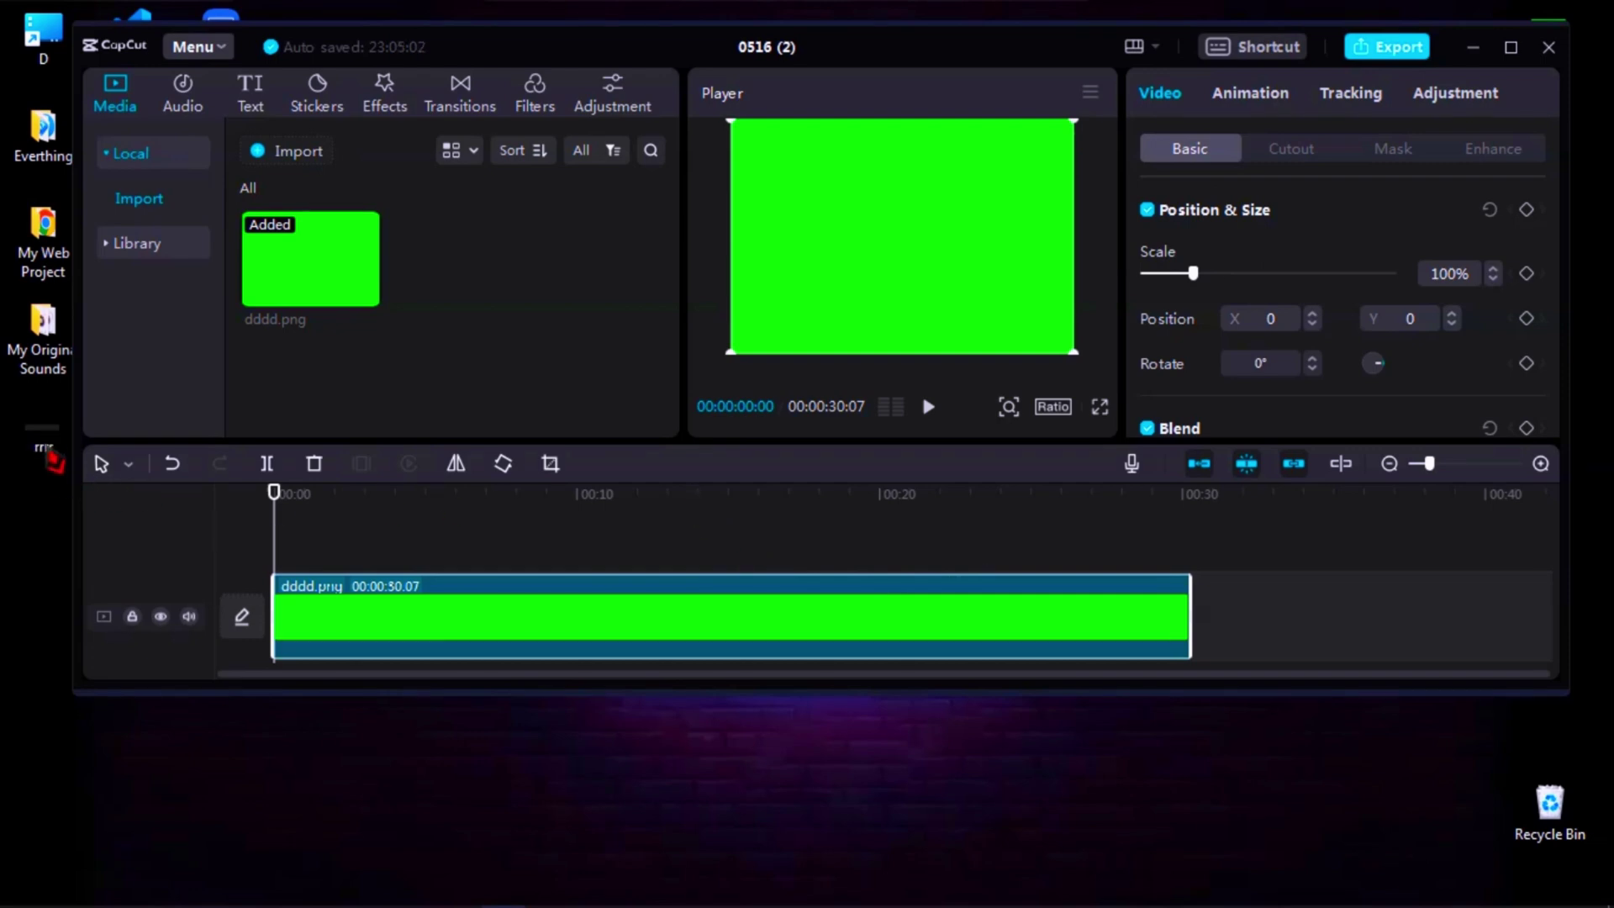
# Add the rrrr image from the desktop at 00:00 on a track above the green clip and maximize the editor.
pyautogui.moveTo(49, 450); pyautogui.dragTo(302, 555)
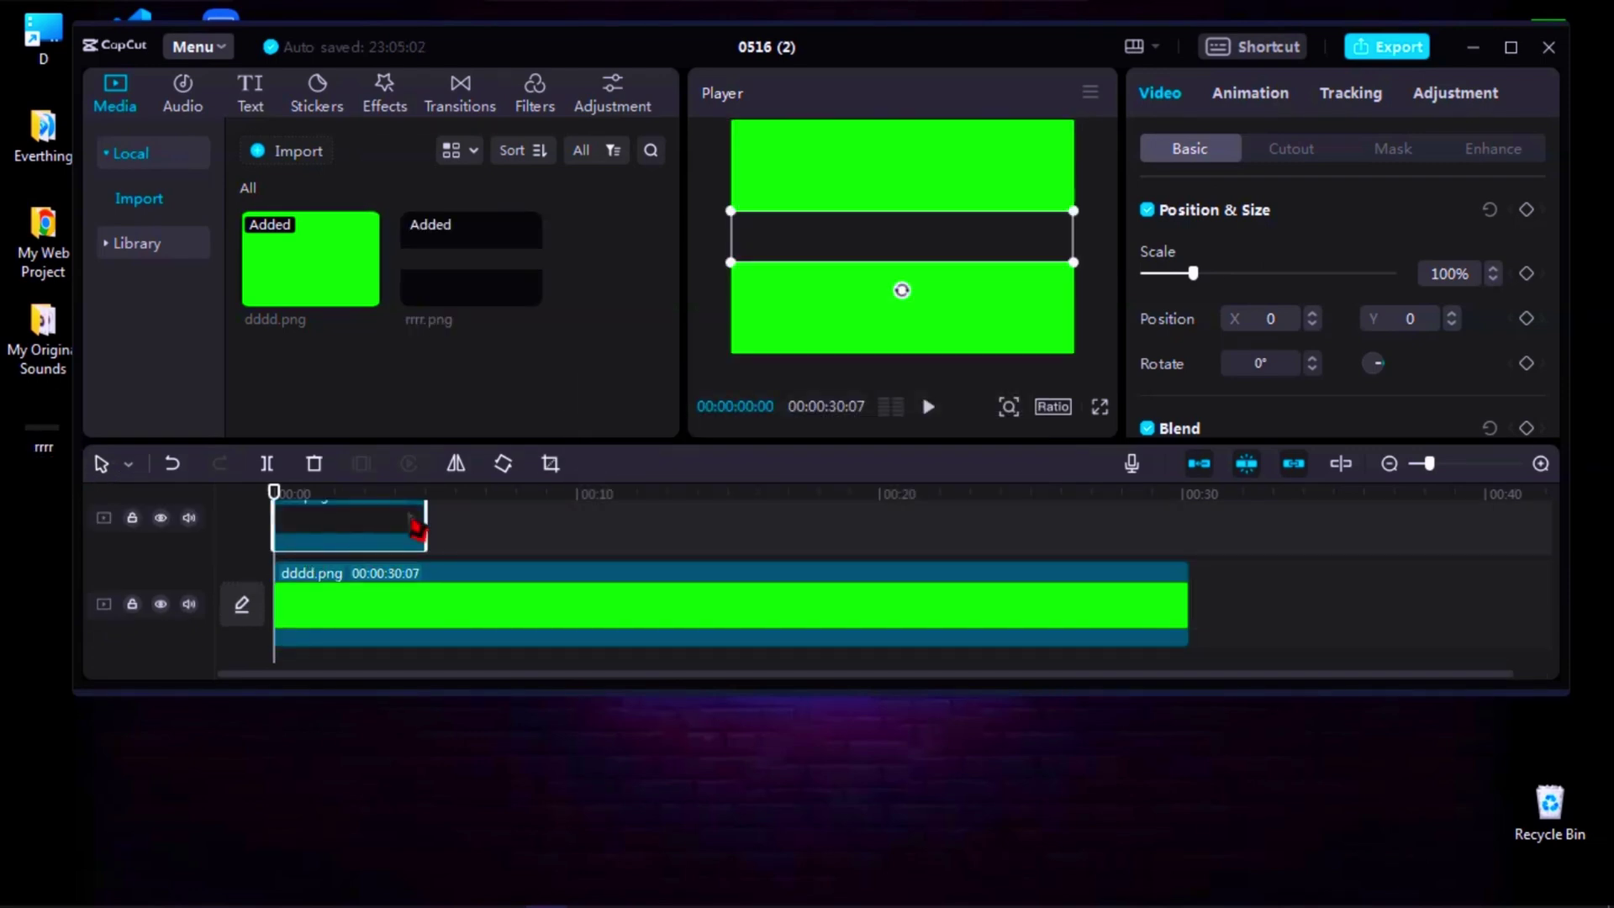
pyautogui.click(1511, 47)
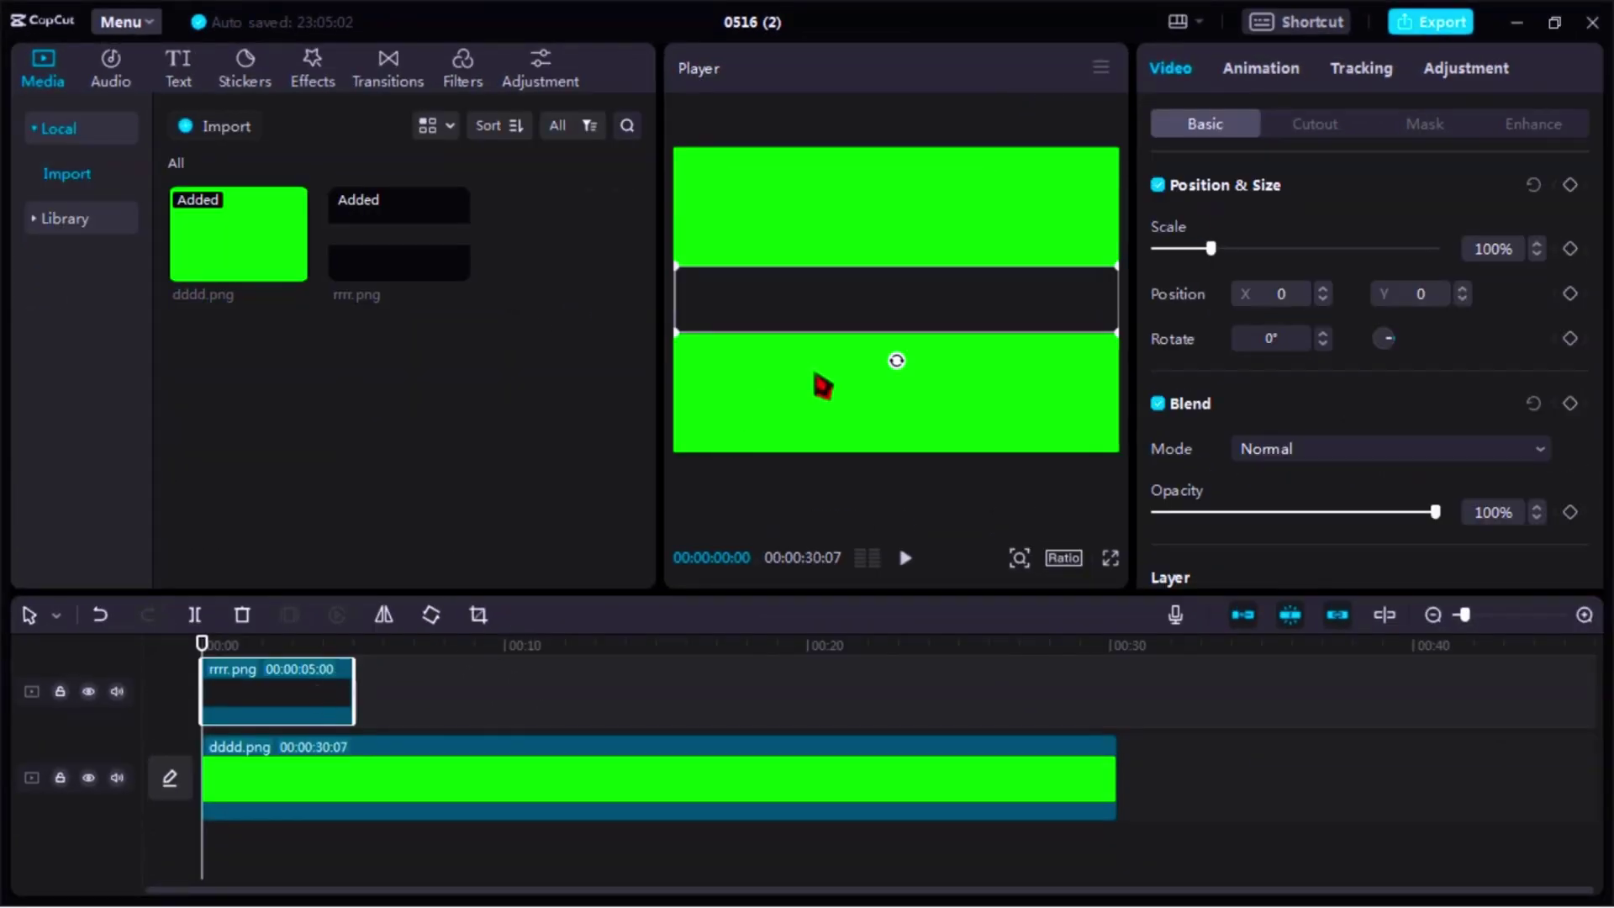
# Scale the rrrr.png overlay to about 114% and extend it to 00:00:30:07 to match the green clip's length.
pyautogui.moveTo(684, 284)
pyautogui.mouseDown()
pyautogui.moveTo(660, 269)
pyautogui.moveTo(695, 279)
pyautogui.moveTo(654, 284)
pyautogui.mouseUp()
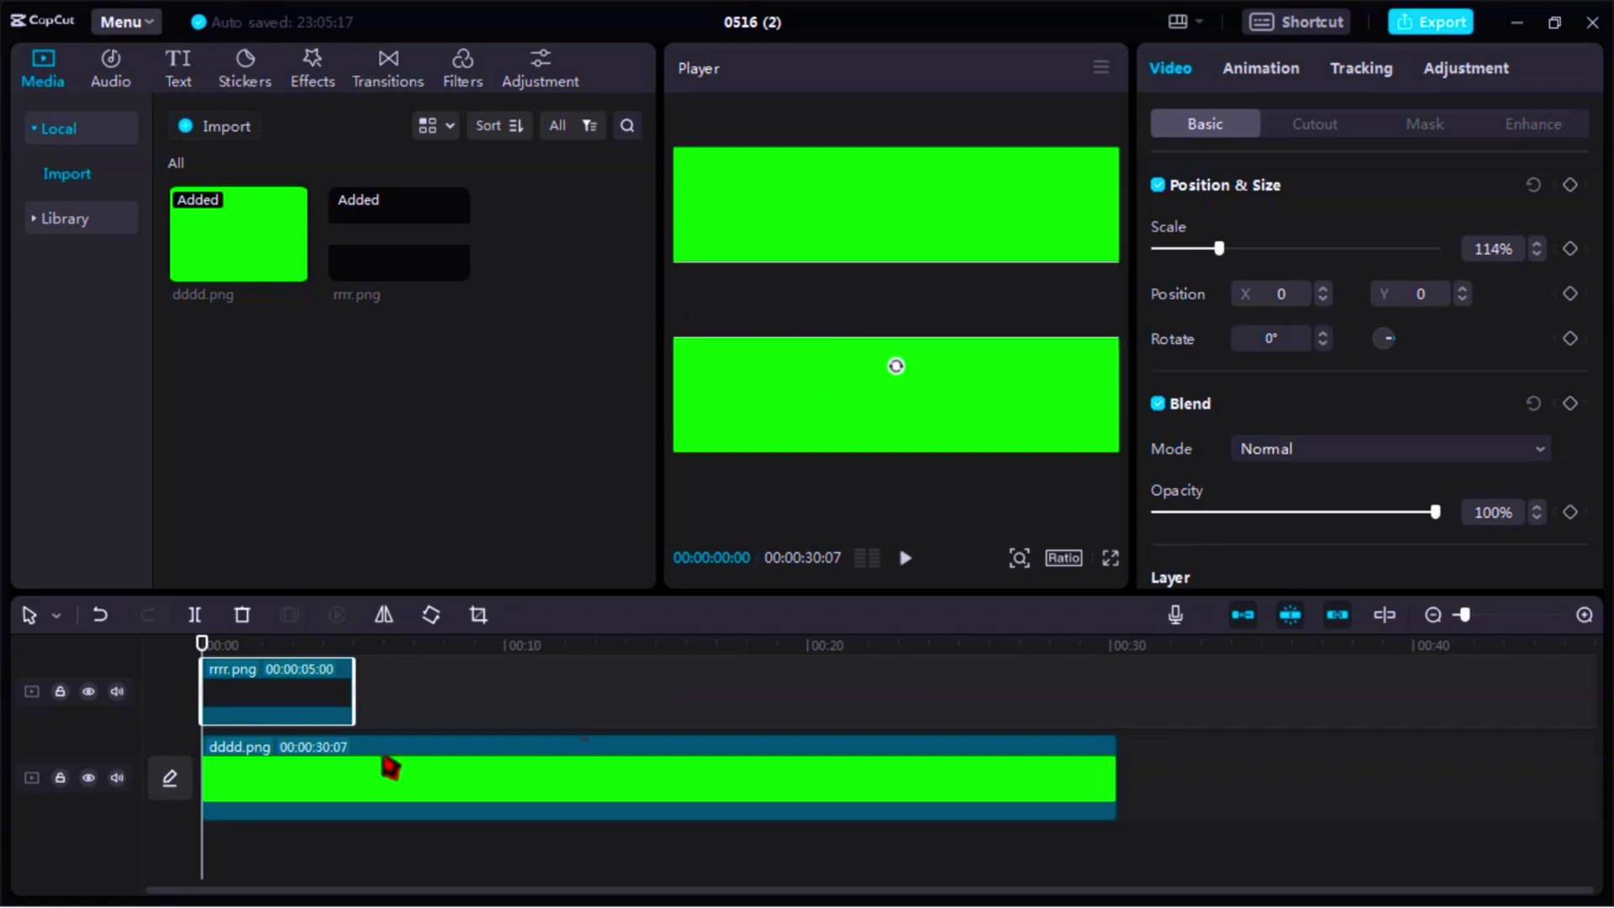
pyautogui.moveTo(355, 689); pyautogui.dragTo(1112, 793)
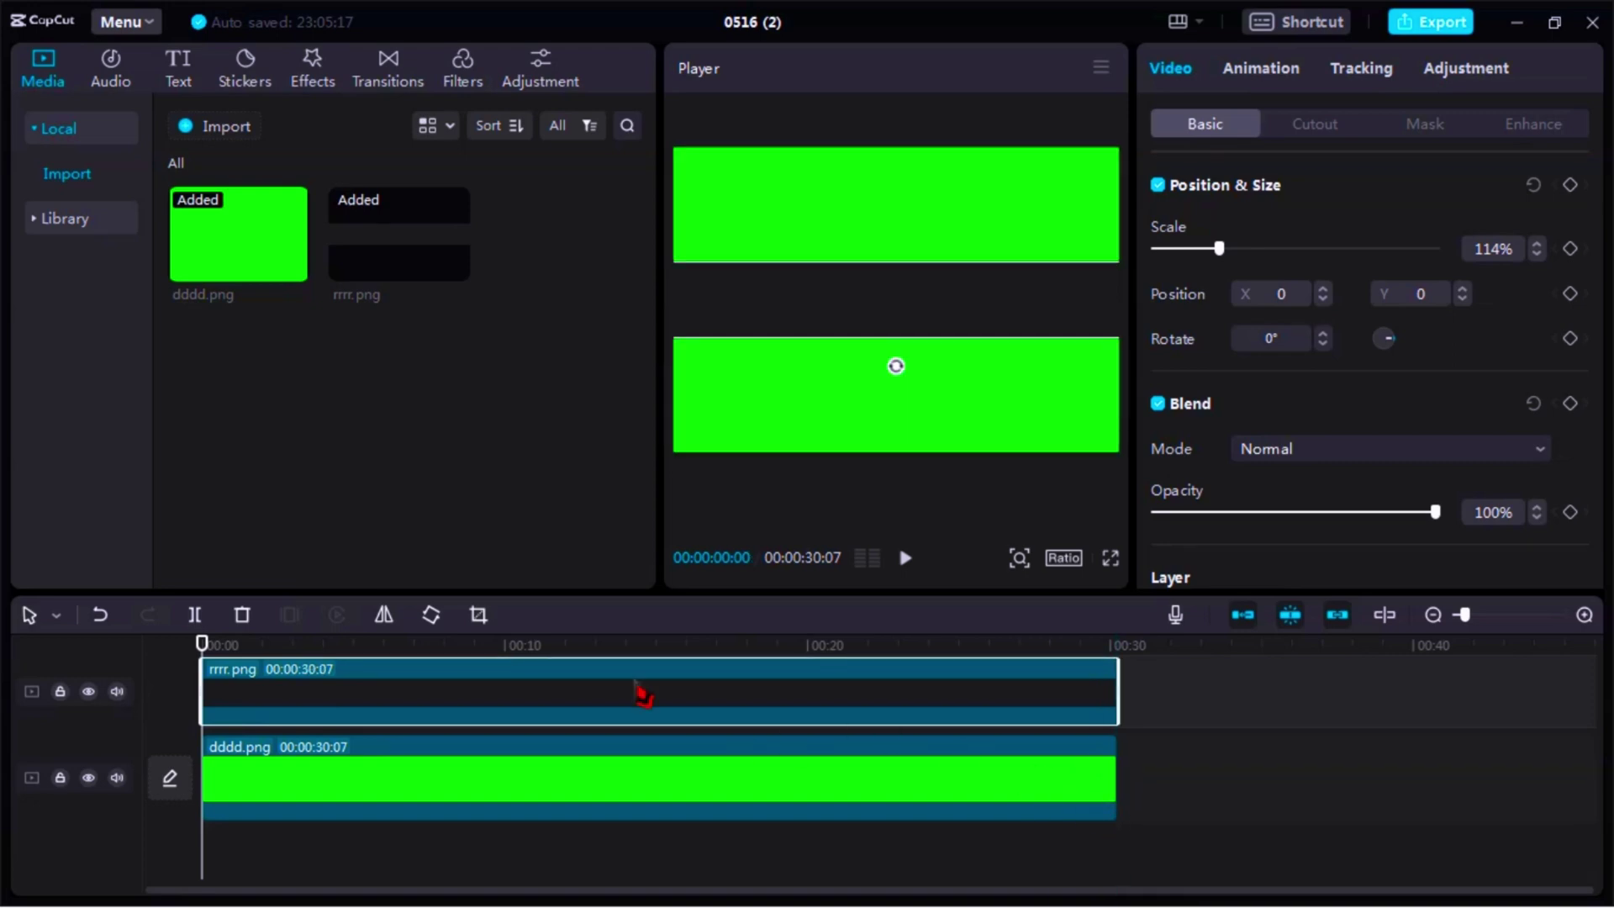
# Lower the rrrr.png strip's opacity to make it semi-transparent over the green clip, check it further along, and return the playhead to 00:00.
pyautogui.click(548, 811)
pyautogui.click(670, 862)
pyautogui.moveTo(670, 660); pyautogui.dragTo(202, 660)
pyautogui.click(479, 682)
pyautogui.scroll(-2, 1246, 445)
pyautogui.scroll(2, 1249, 446)
pyautogui.moveTo(1437, 529); pyautogui.dragTo(1347, 523)
pyautogui.click(529, 645)
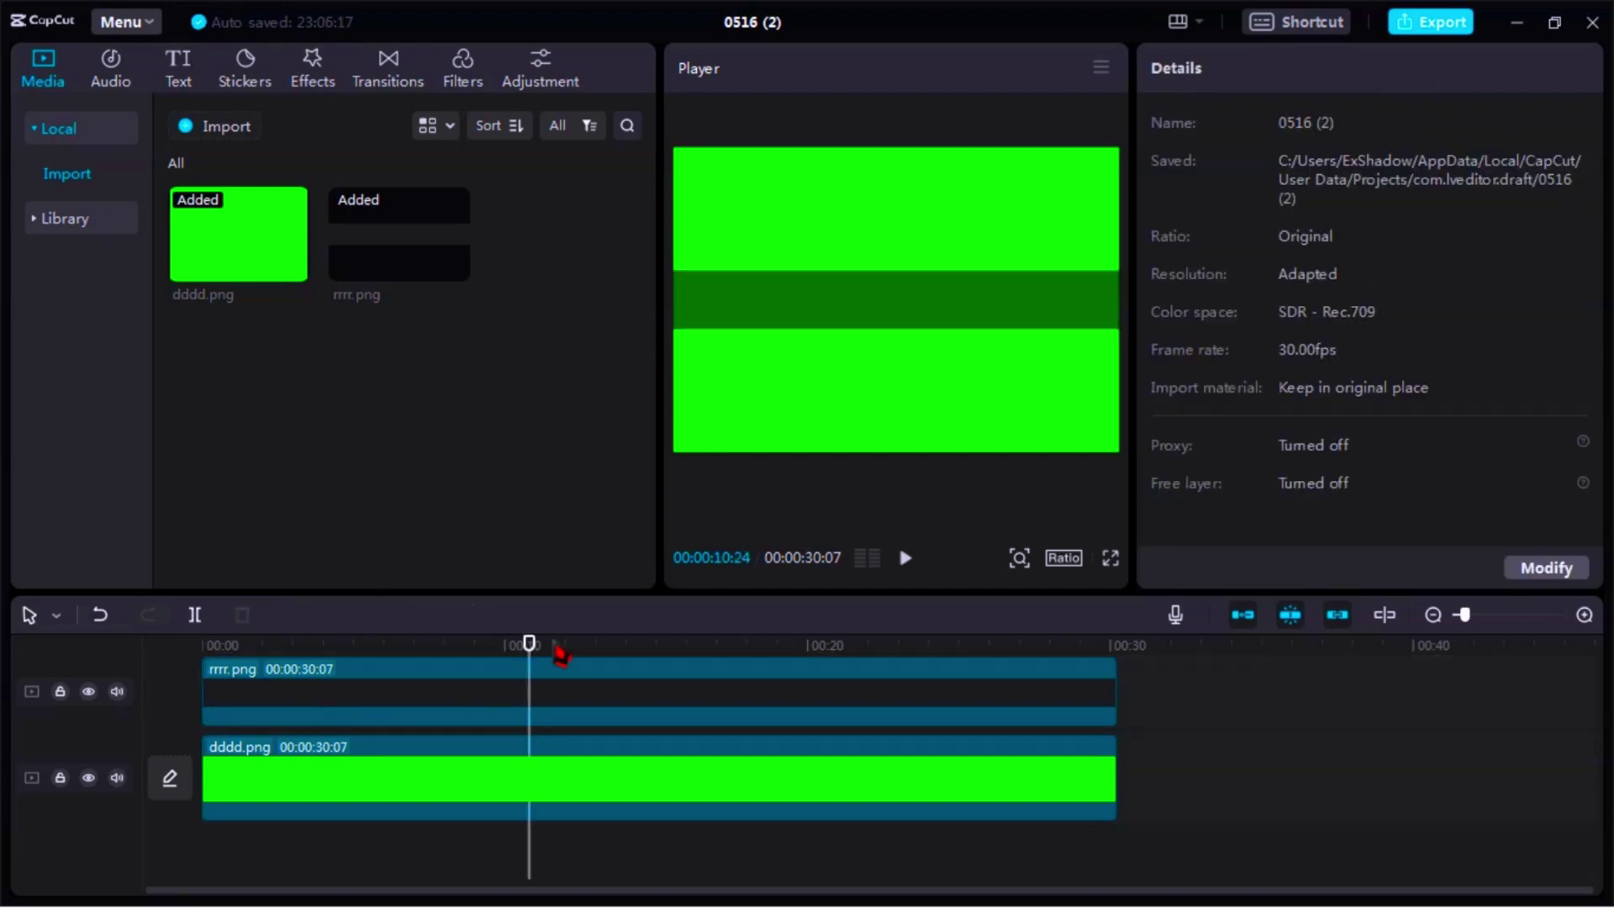
pyautogui.press('Home')
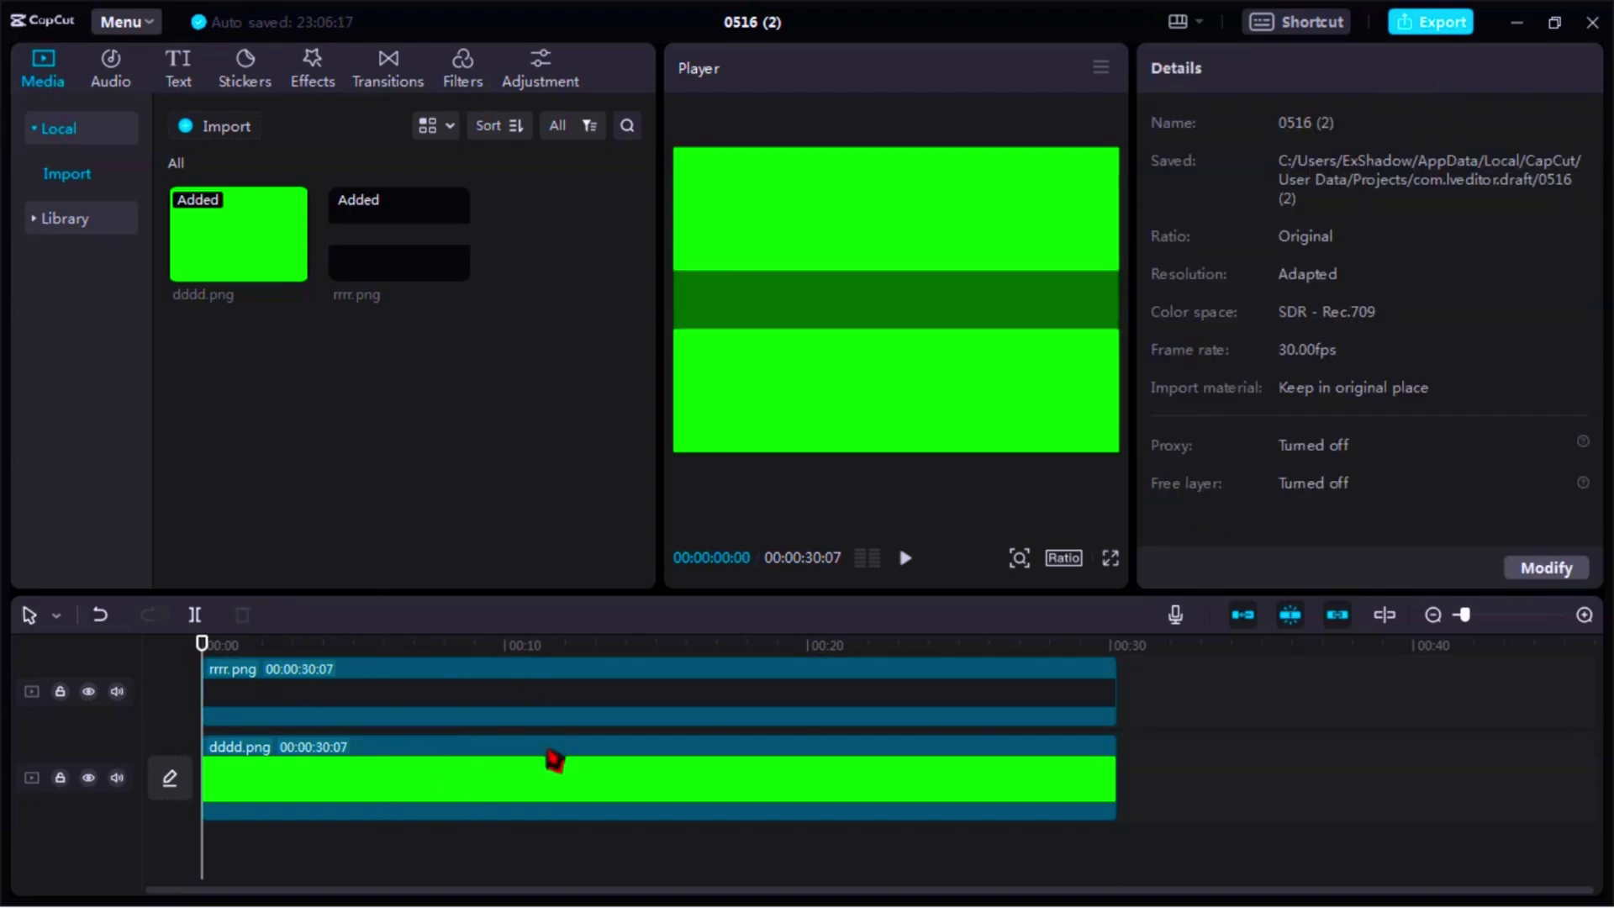
# Add a default text above the rrrr.png track from 00:00 to 00:00:30:07 and enlarge it slightly within the strip.
pyautogui.scroll(1, 352, 732)
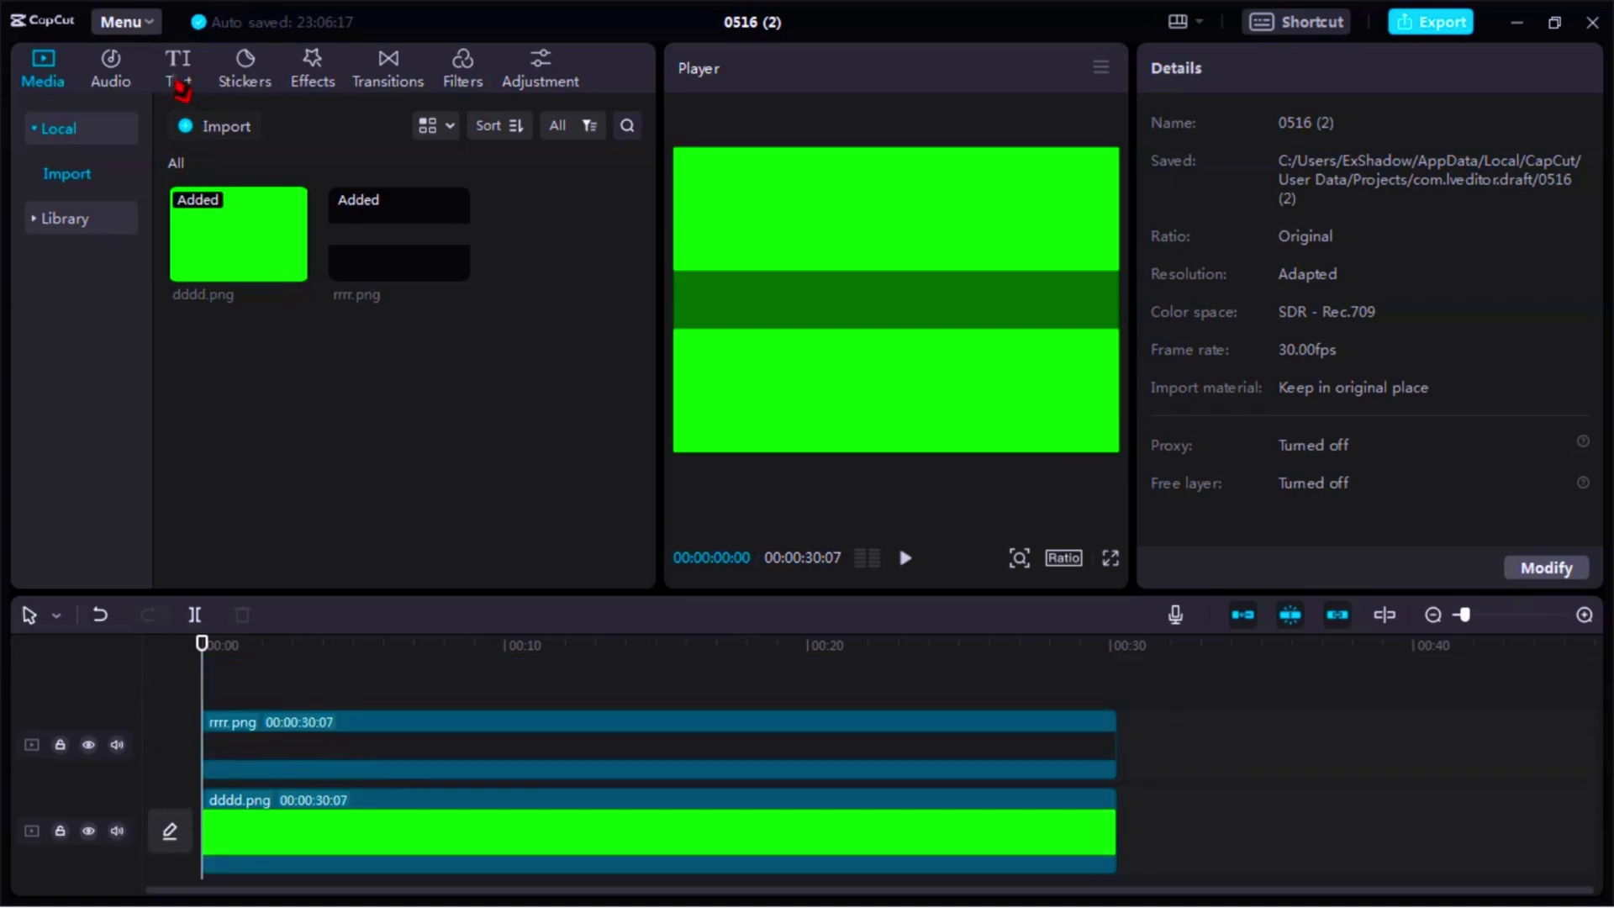
pyautogui.click(179, 79)
pyautogui.moveTo(189, 195); pyautogui.dragTo(1123, 835)
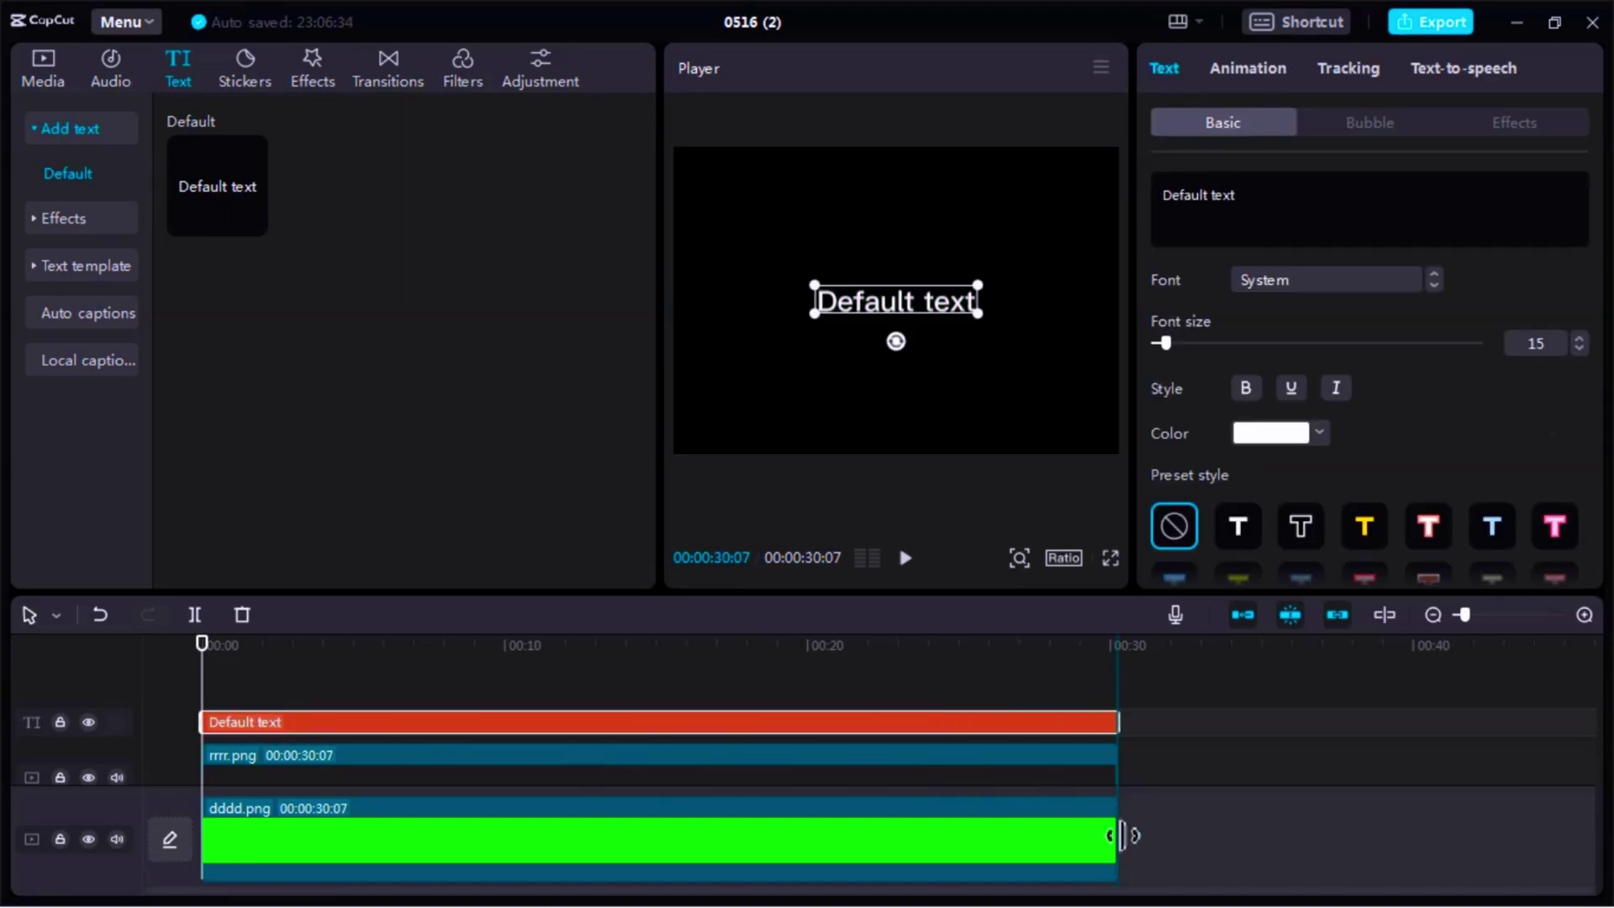
pyautogui.moveTo(820, 294); pyautogui.dragTo(861, 323)
# Replace the default text with the copied message "Thanks for watching, if you like this video, then please subscribe and hit the like button. Thanks and bye for now".
pyautogui.click(1223, 207)
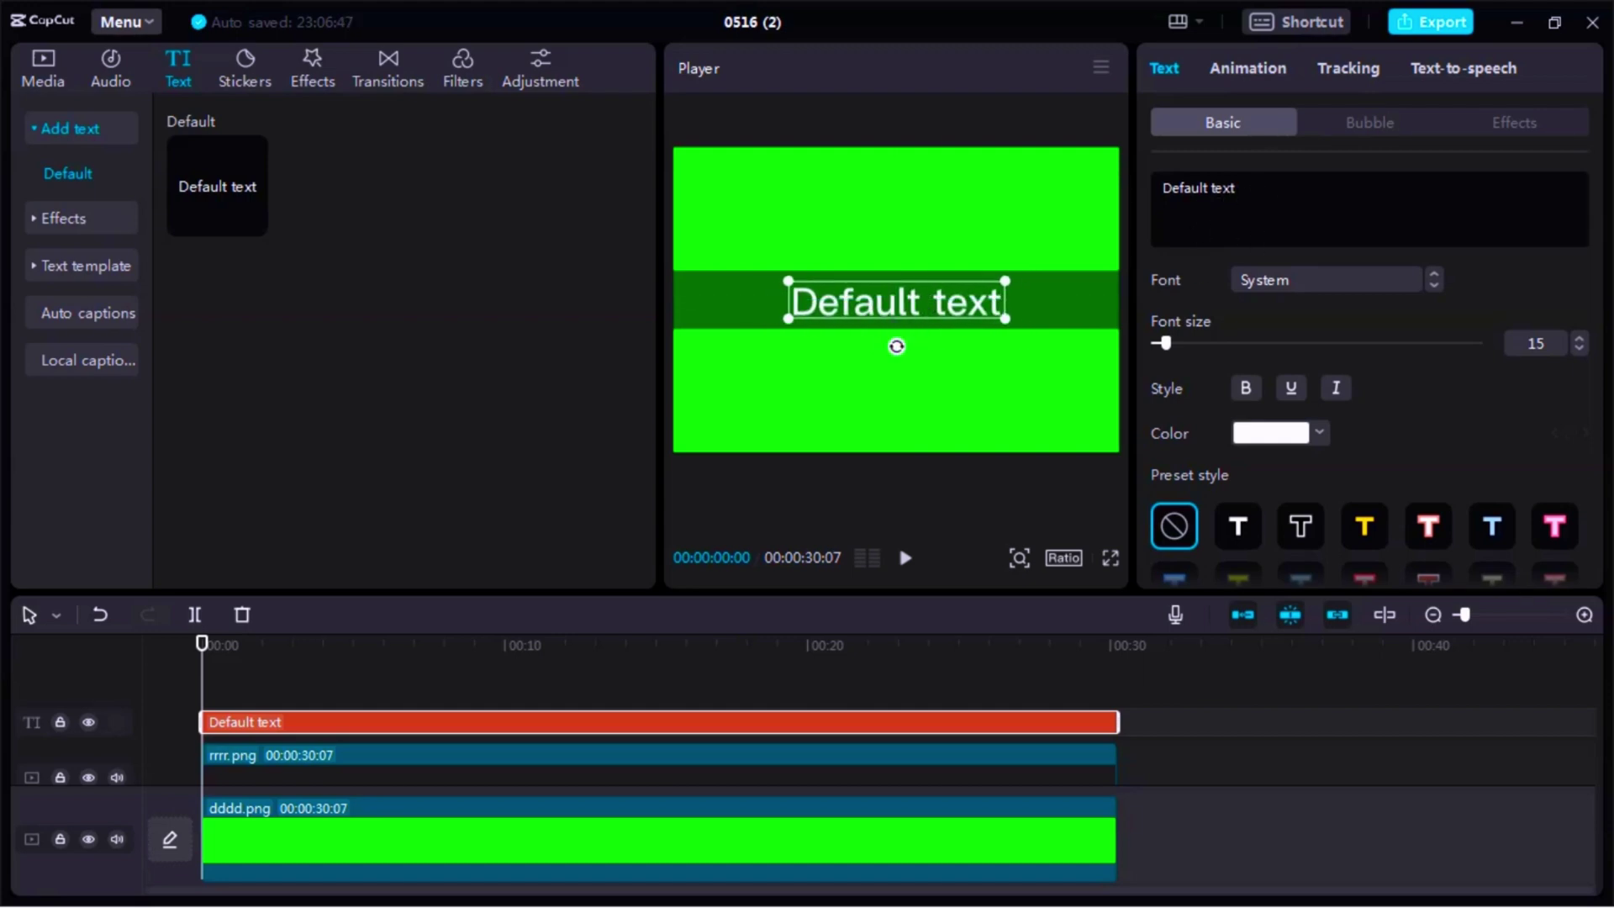
pyautogui.moveTo(1239, 188); pyautogui.dragTo(1156, 181)
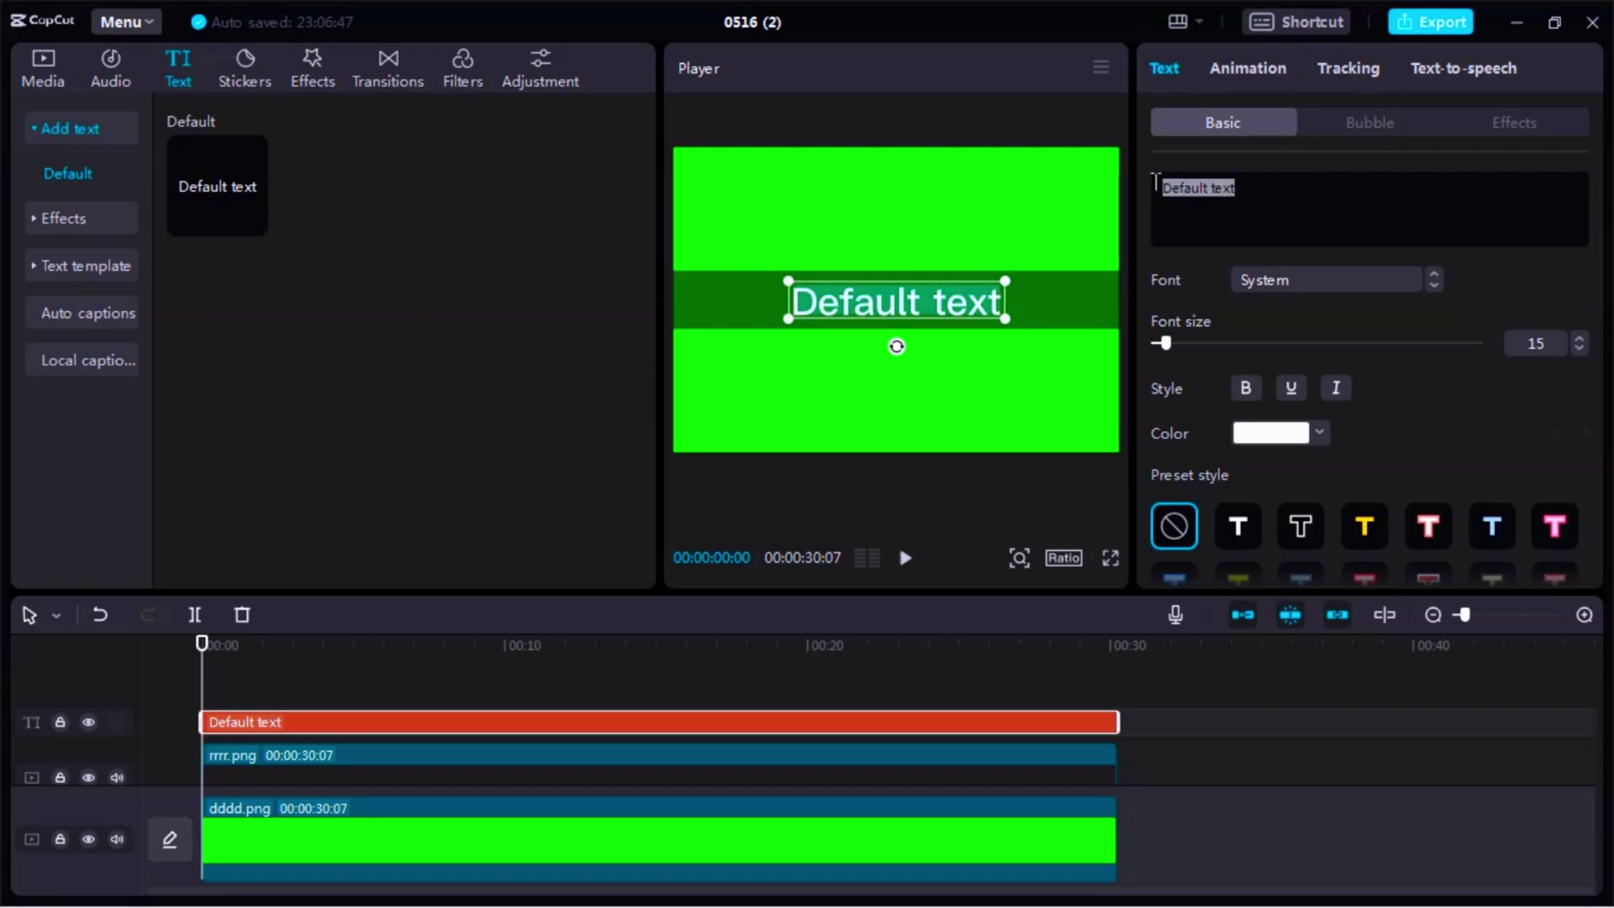
pyautogui.rightClick(1215, 227)
pyautogui.click(1259, 326)
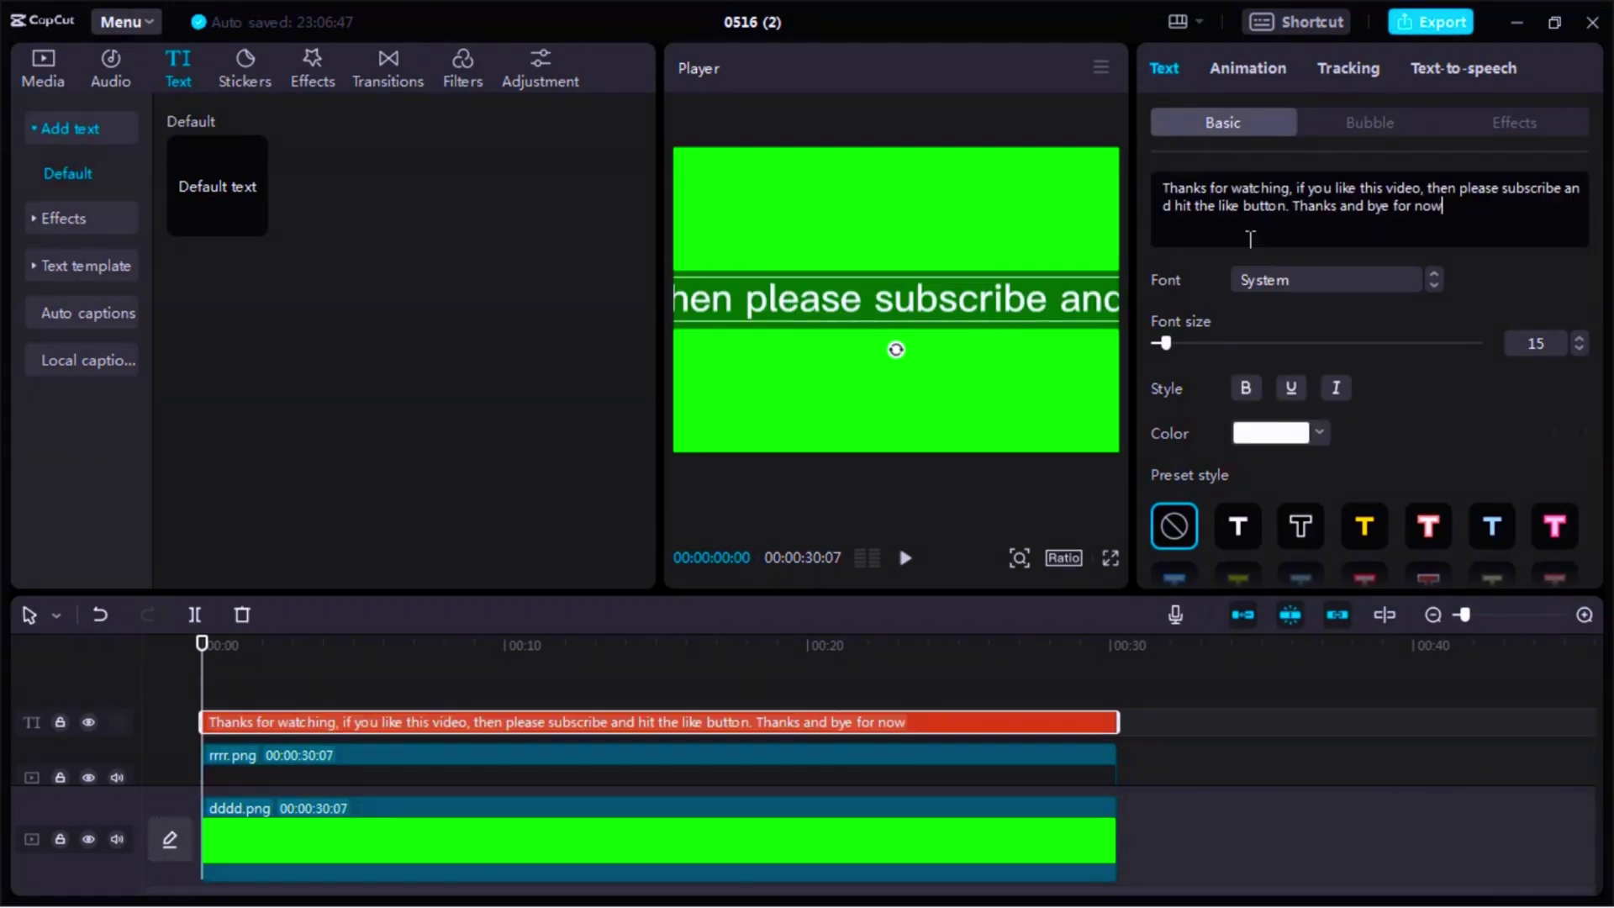
# Reposition the message horizontally along the dark strip so its beginning sits near the left edge of the frame.
pyautogui.moveTo(832, 310); pyautogui.dragTo(1094, 311)
pyautogui.moveTo(726, 312); pyautogui.dragTo(786, 296)
pyautogui.moveTo(1042, 315); pyautogui.dragTo(989, 303)
pyautogui.click(745, 310)
pyautogui.click(646, 722)
pyautogui.moveTo(855, 318); pyautogui.dragTo(718, 293)
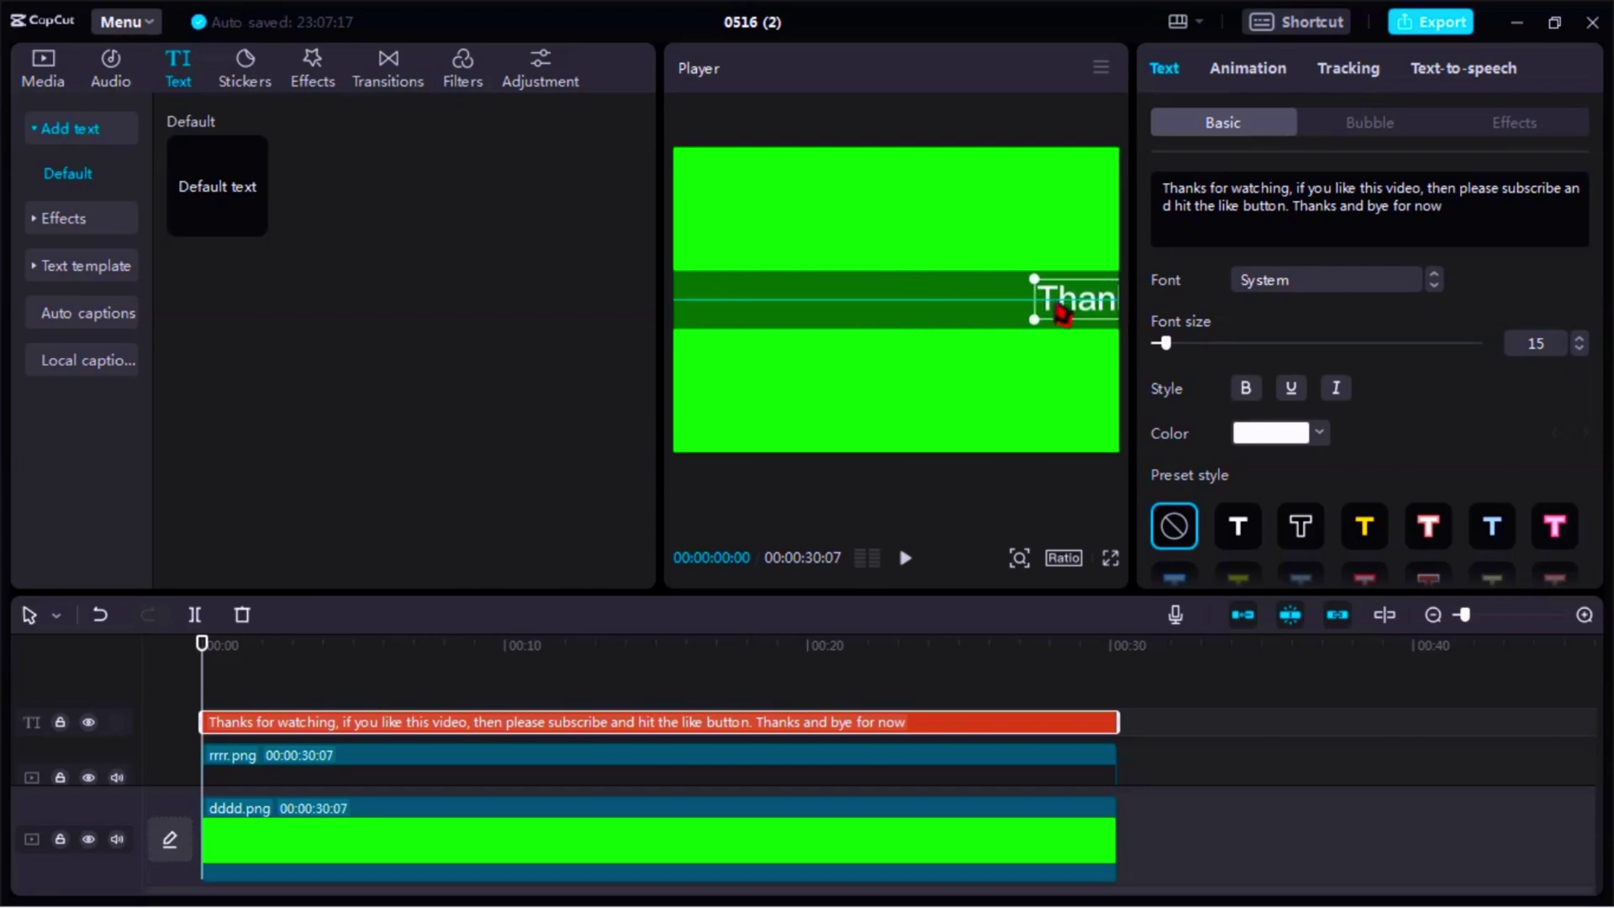
# Compare several preset styles on the message and apply the white one with a pink shadow.
pyautogui.click(1429, 530)
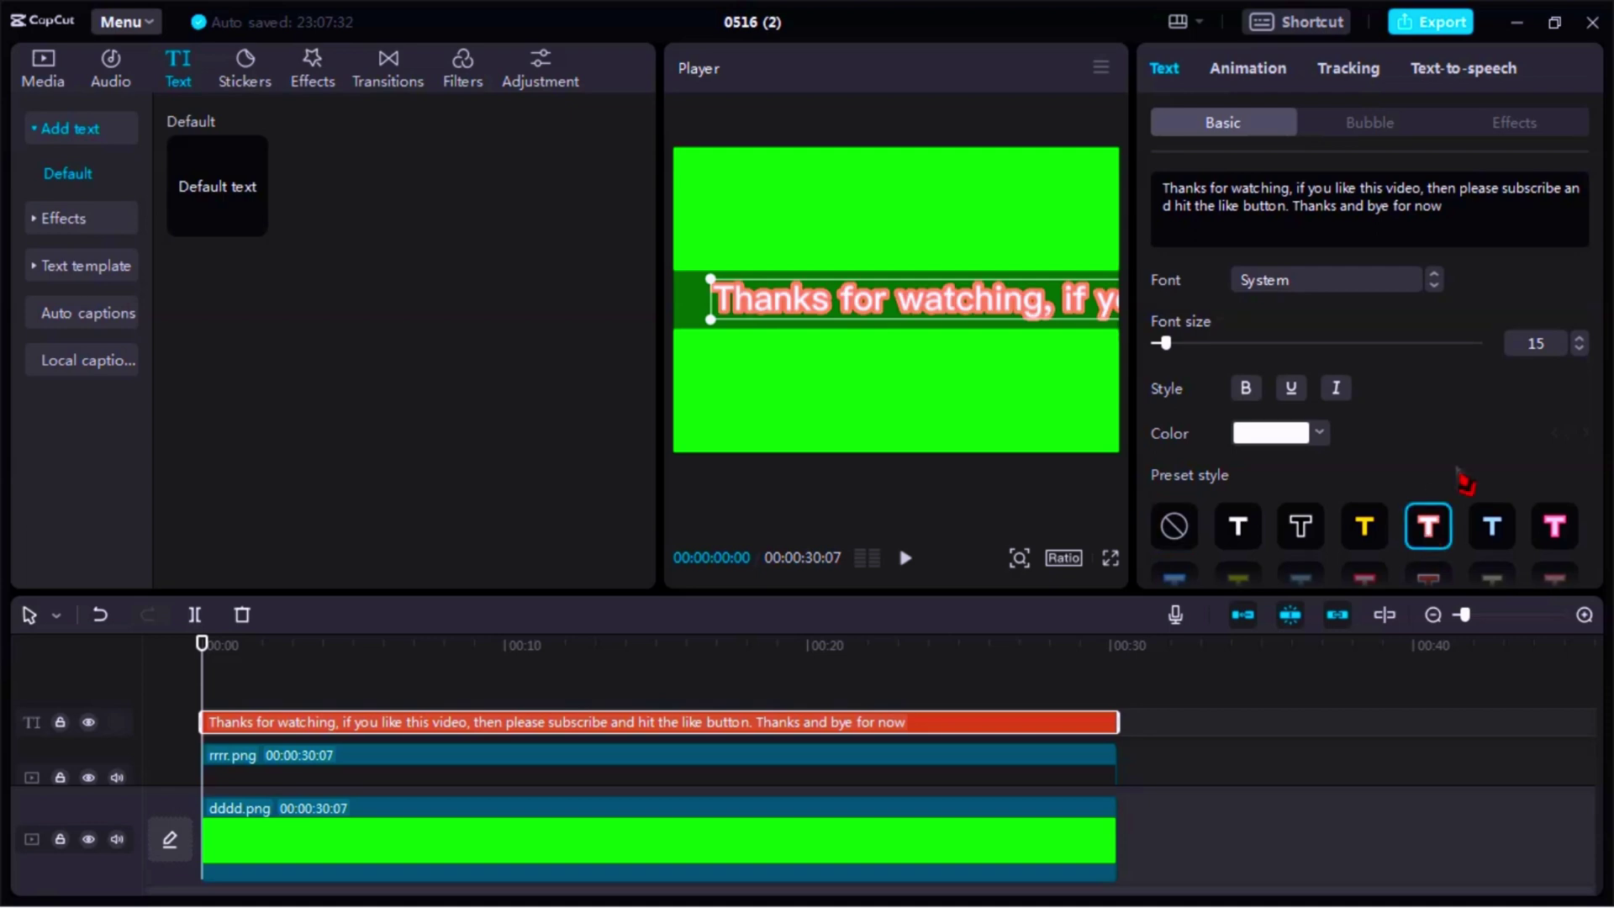
pyautogui.click(1557, 542)
pyautogui.scroll(-1, 1424, 504)
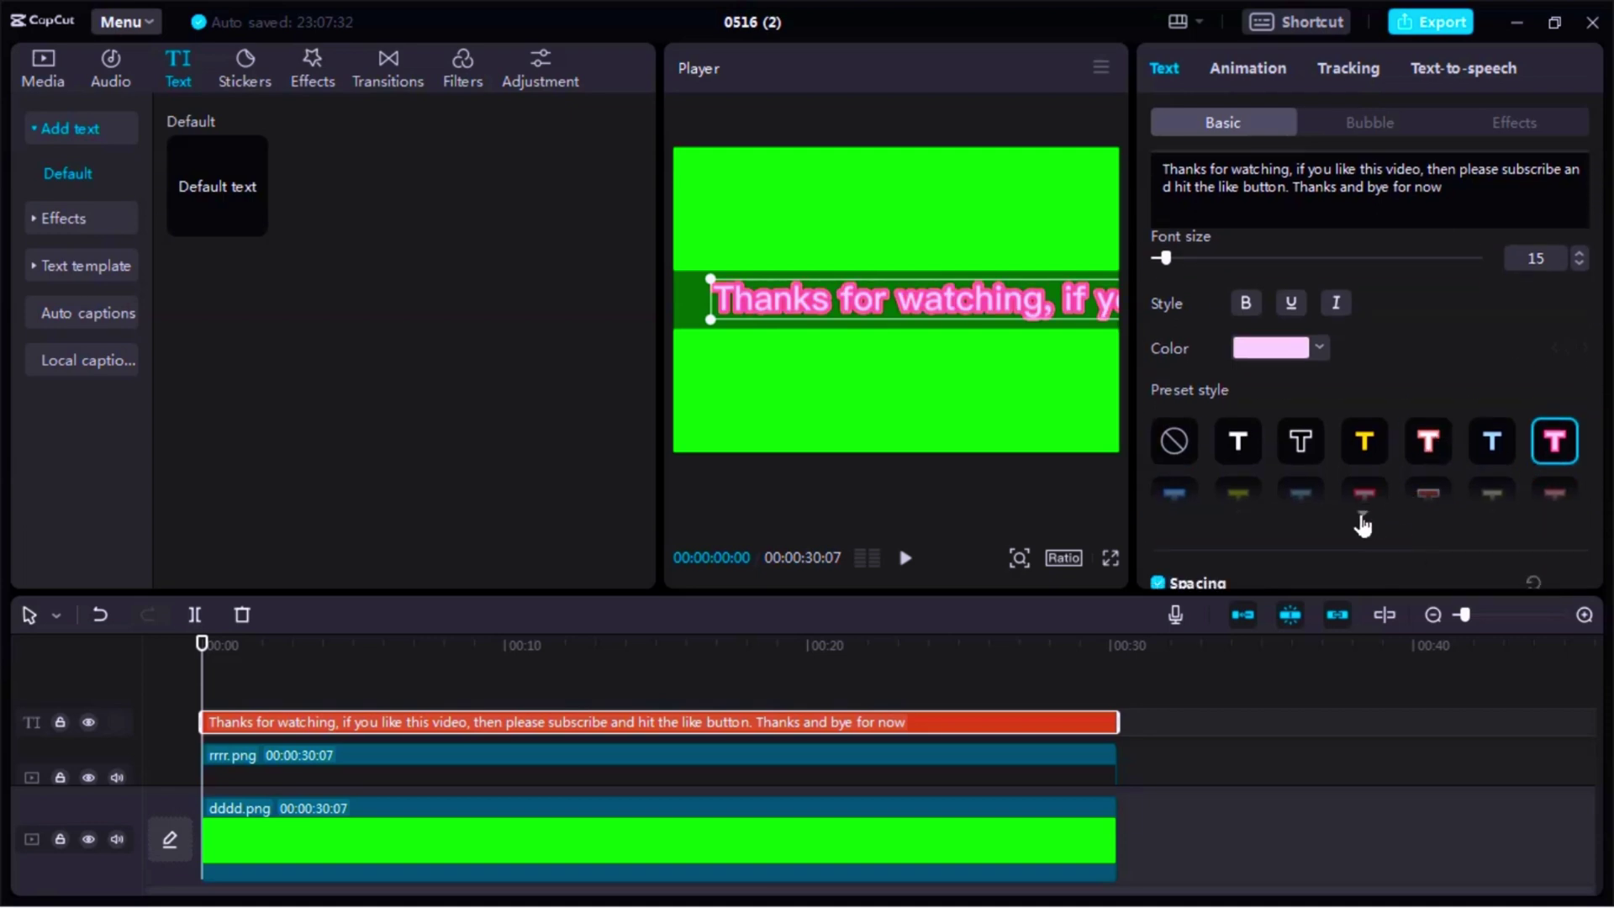
pyautogui.scroll(-1, 1379, 509)
pyautogui.click(1176, 492)
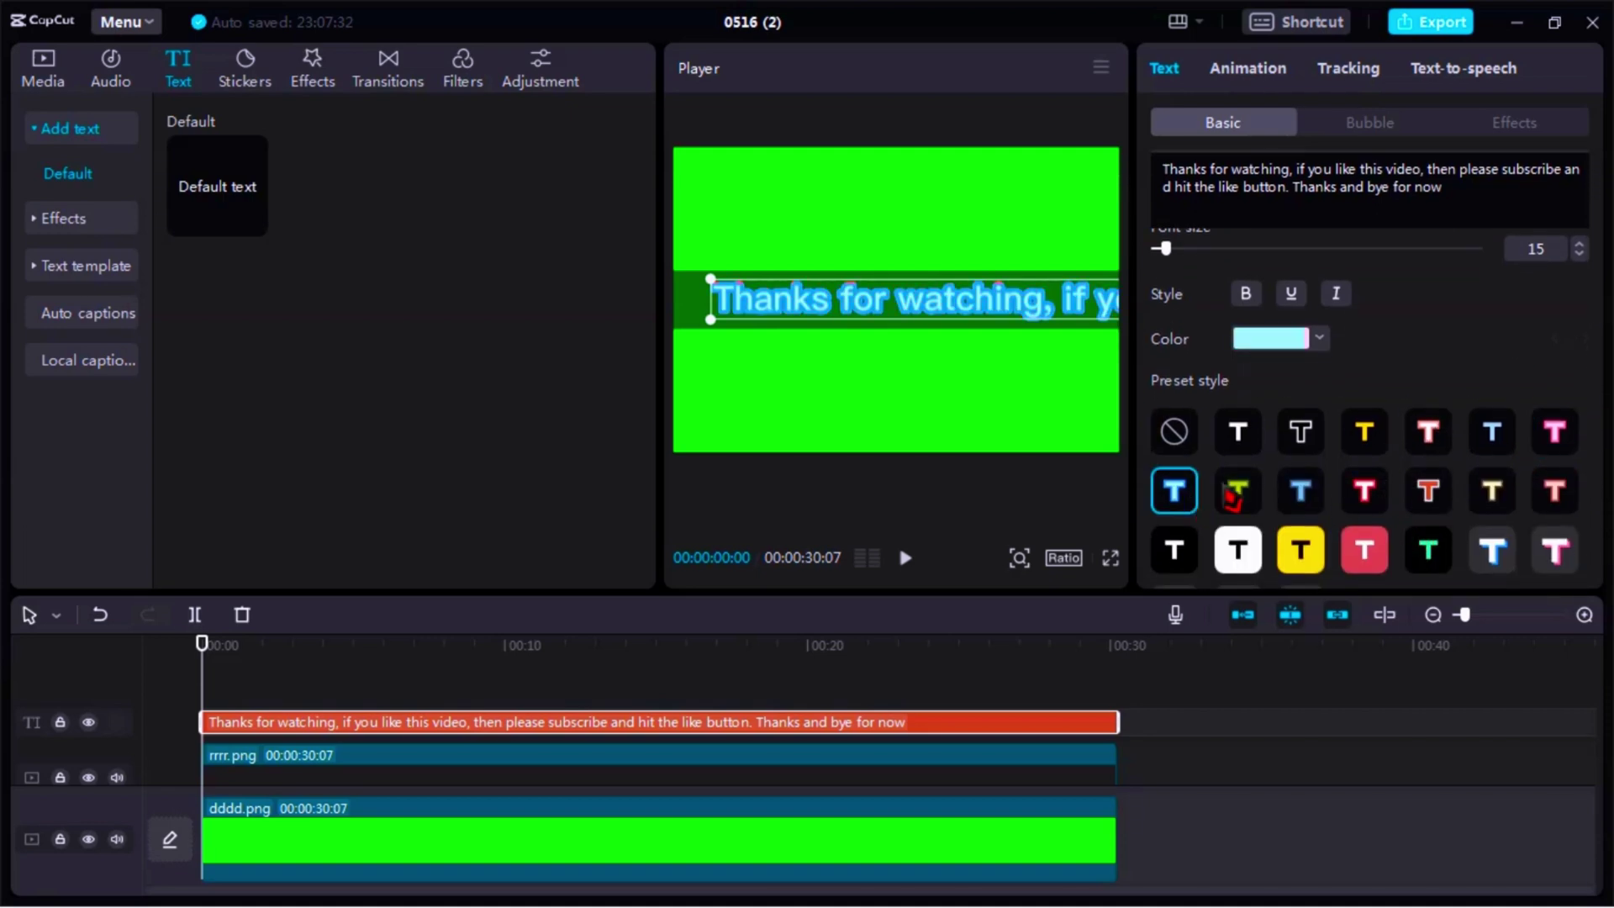
pyautogui.click(1562, 503)
pyautogui.click(1557, 548)
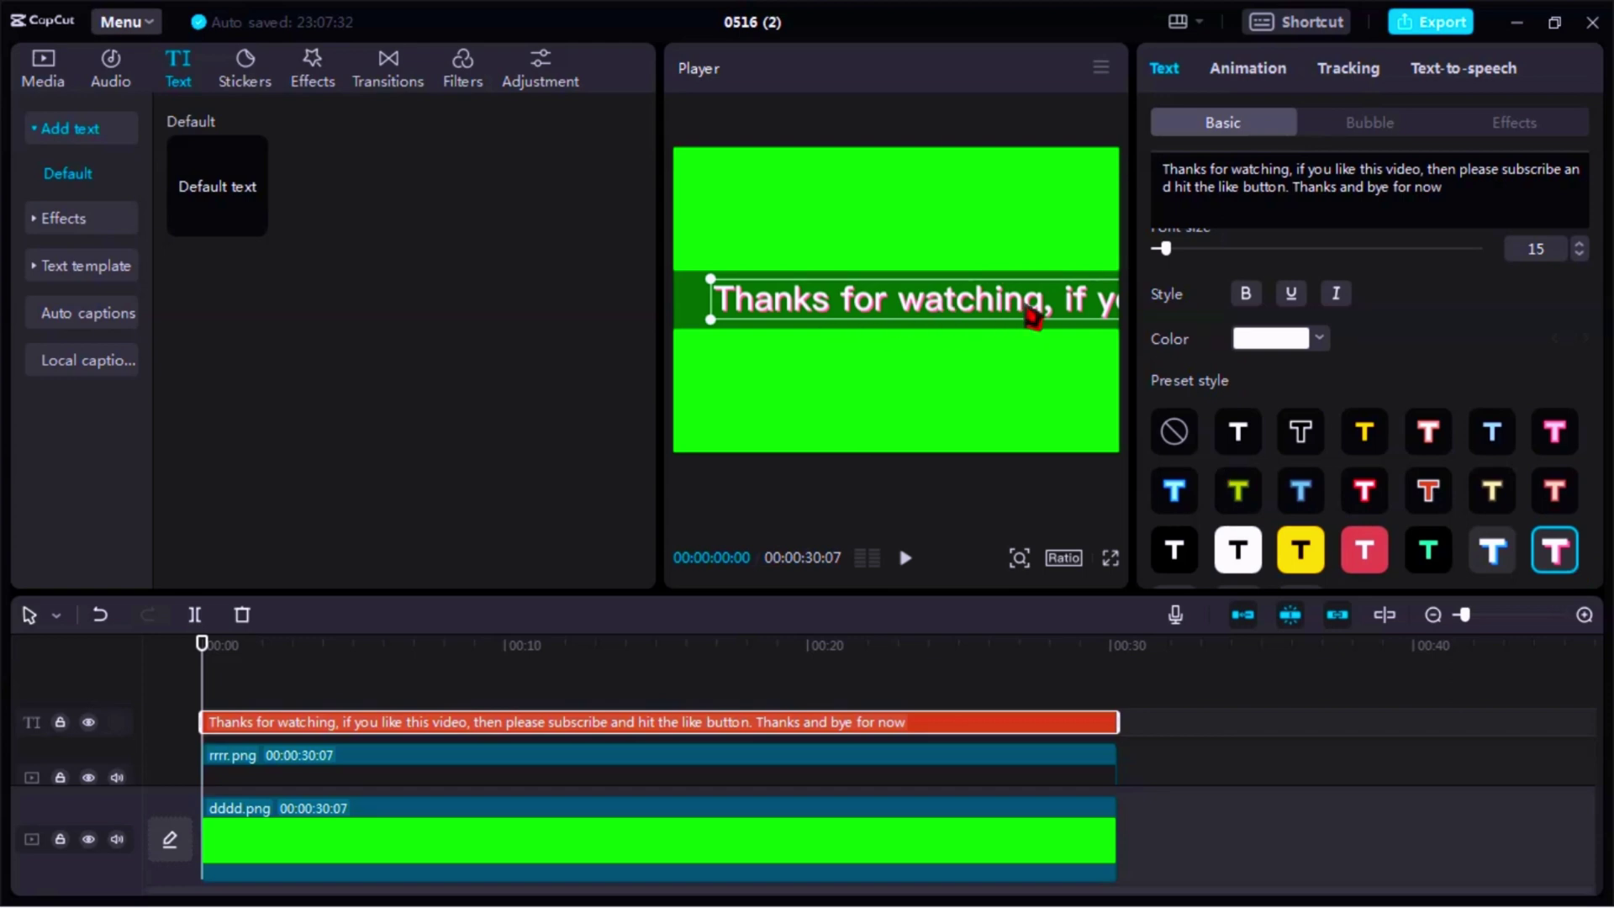
# Try several artistic text effects on the message, including the multicolored red, yellow and cyan one.
pyautogui.click(1381, 135)
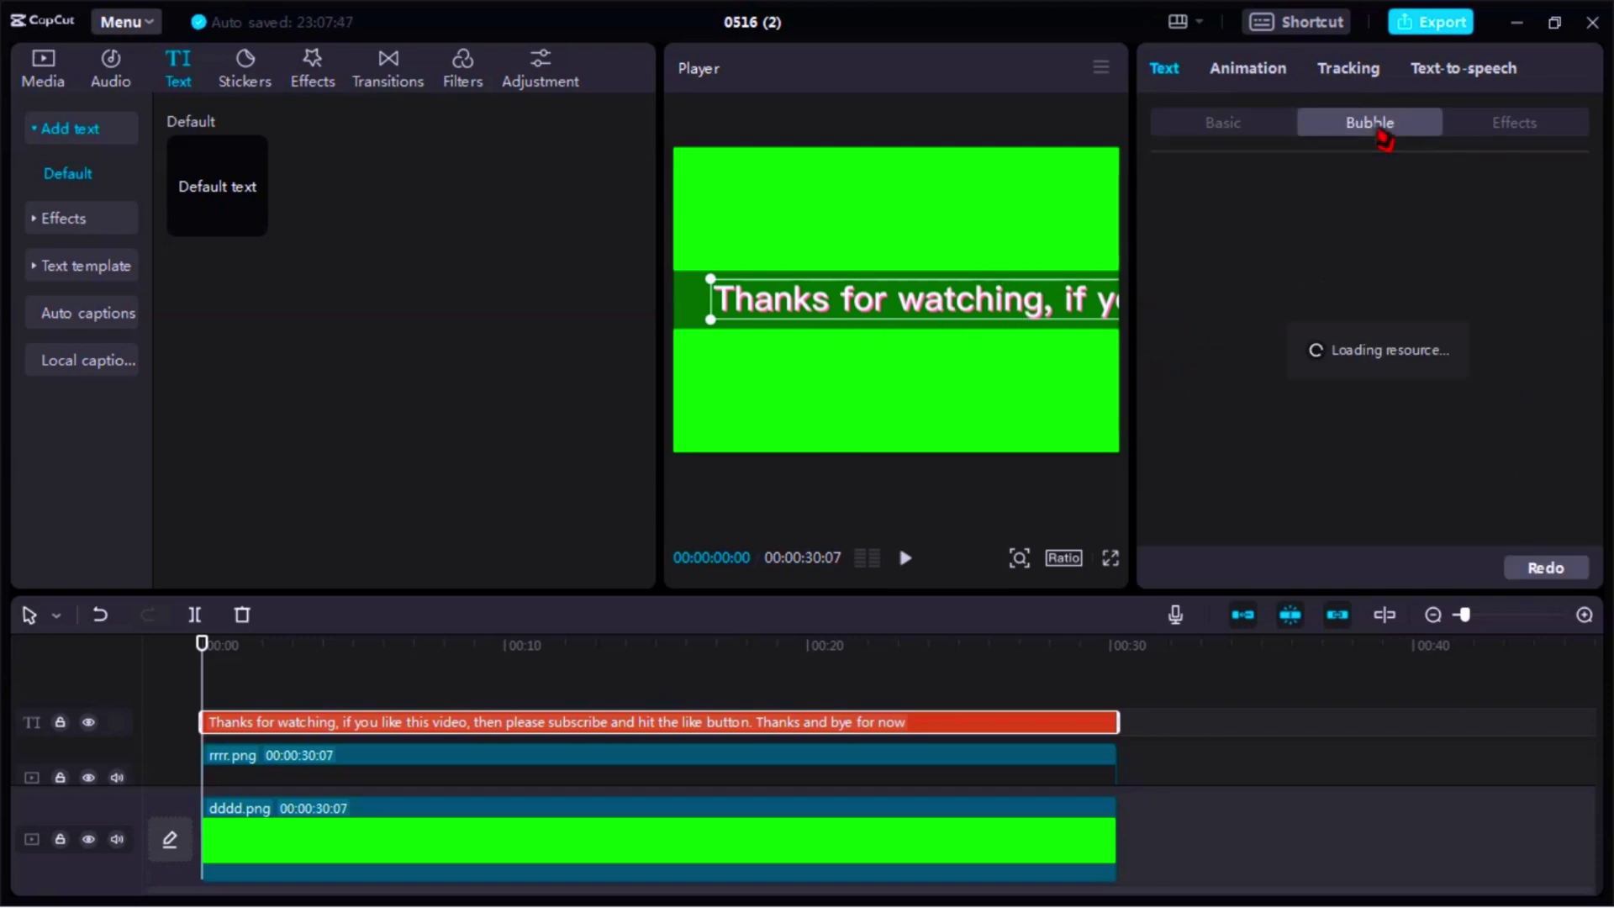
pyautogui.click(1526, 128)
pyautogui.scroll(-1, 1417, 324)
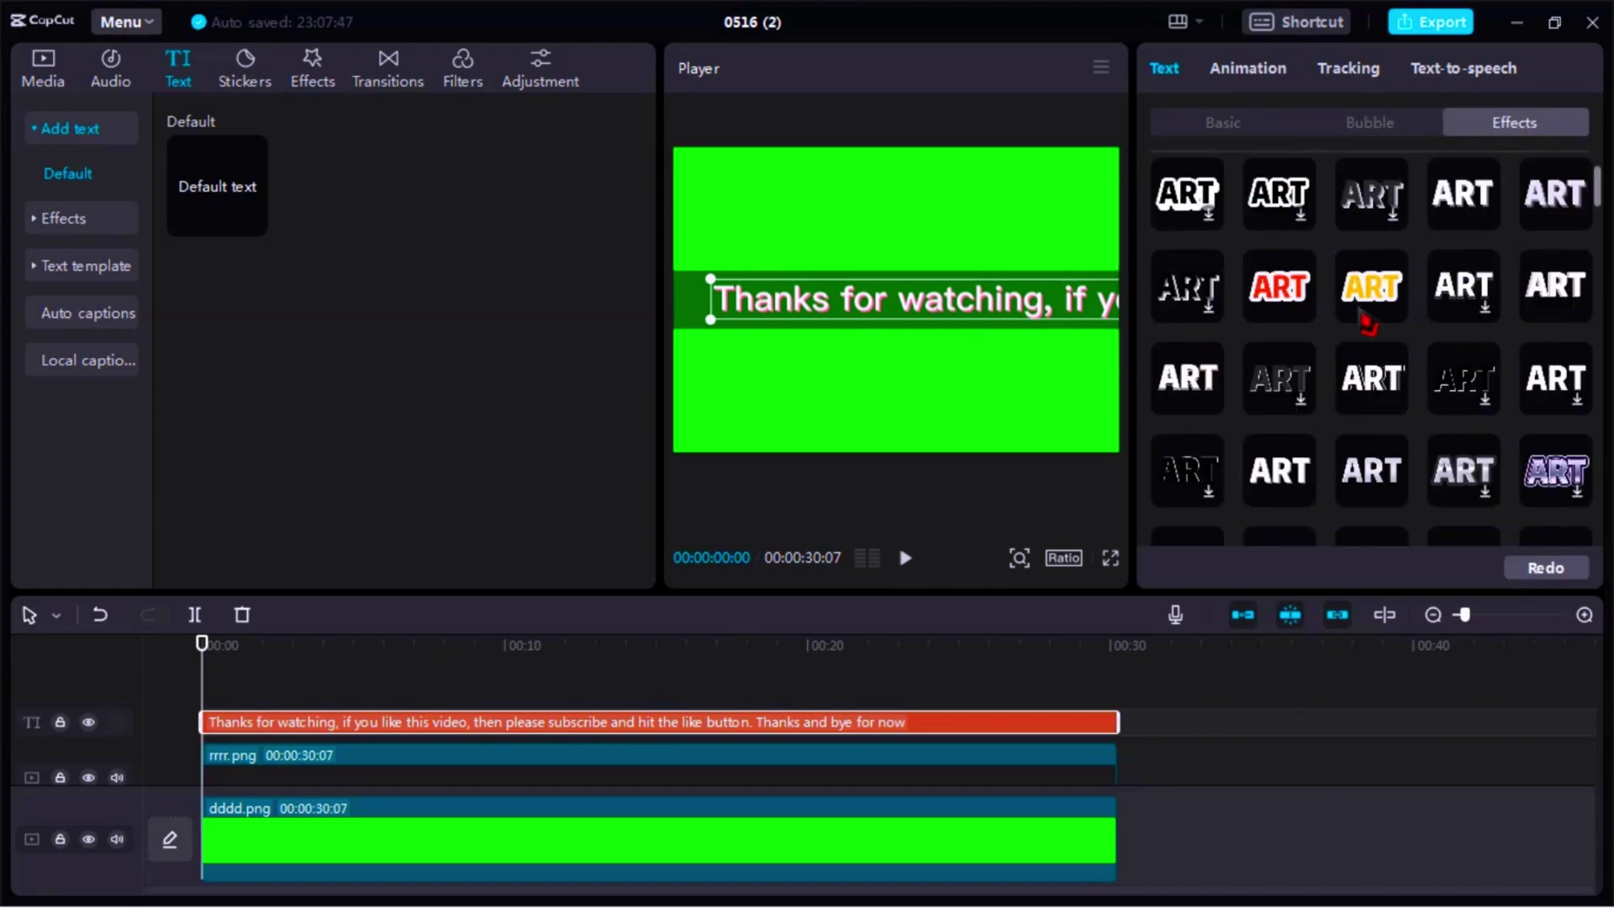
pyautogui.click(1286, 292)
pyautogui.scroll(-1, 1286, 293)
pyautogui.click(1170, 276)
pyautogui.click(1577, 178)
pyautogui.click(1187, 457)
pyautogui.scroll(-2, 1211, 349)
pyautogui.click(1209, 343)
pyautogui.scroll(-3, 1405, 395)
pyautogui.click(1474, 440)
pyautogui.click(1279, 522)
pyautogui.scroll(-1, 1261, 496)
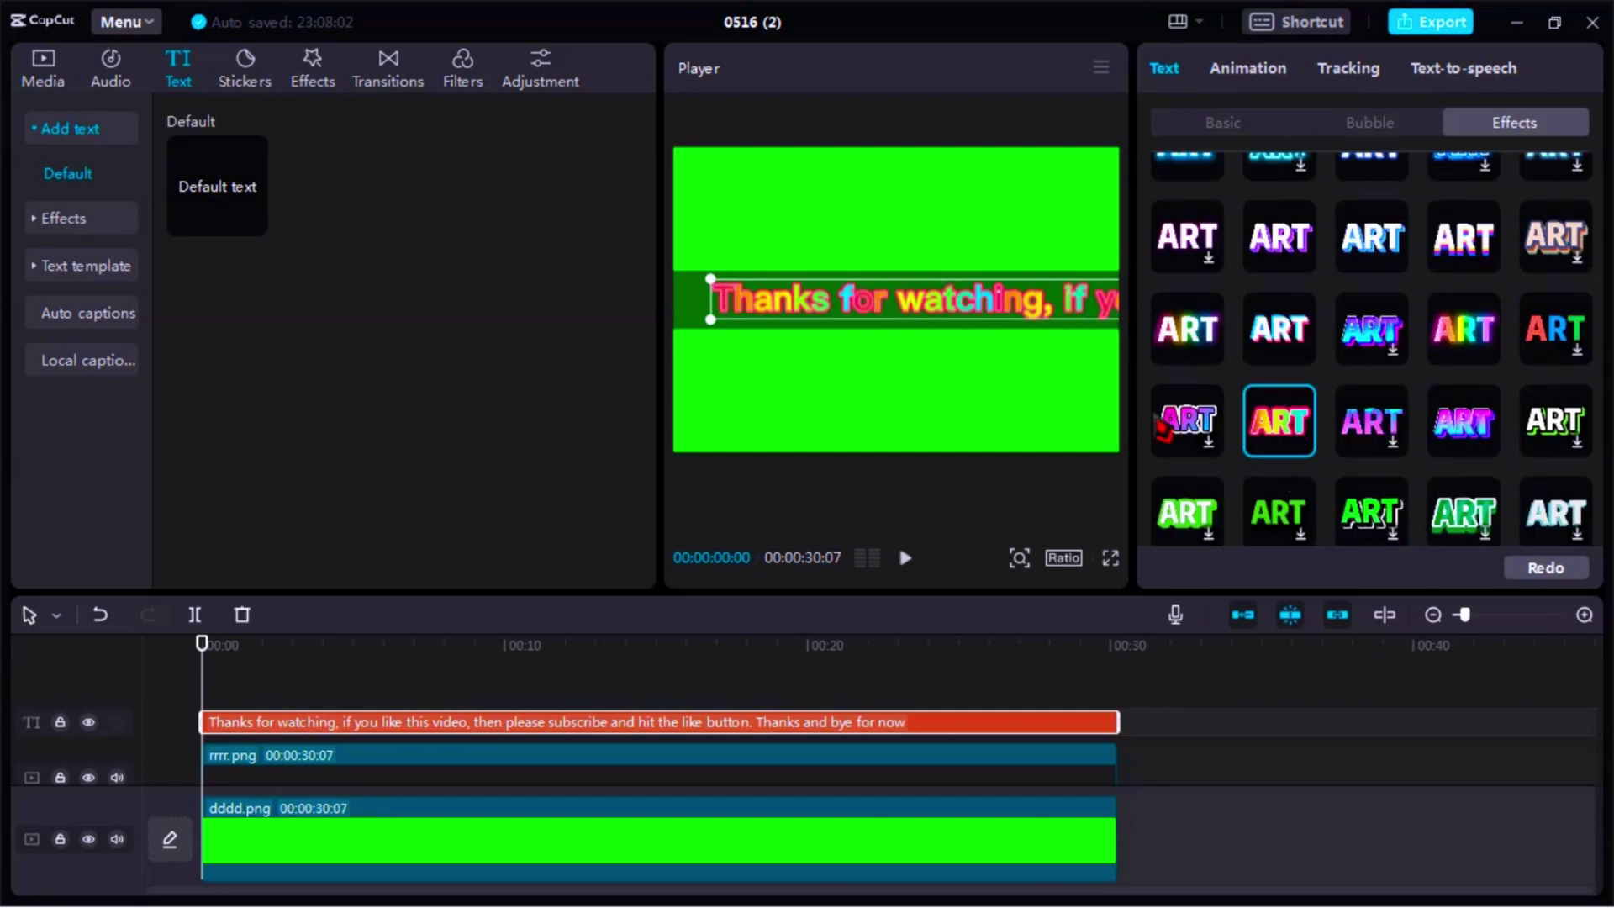
# Shift the message slightly closer to the frame's left edge and reapply the white preset style with a pink shadow.
pyautogui.moveTo(1018, 309); pyautogui.dragTo(772, 316)
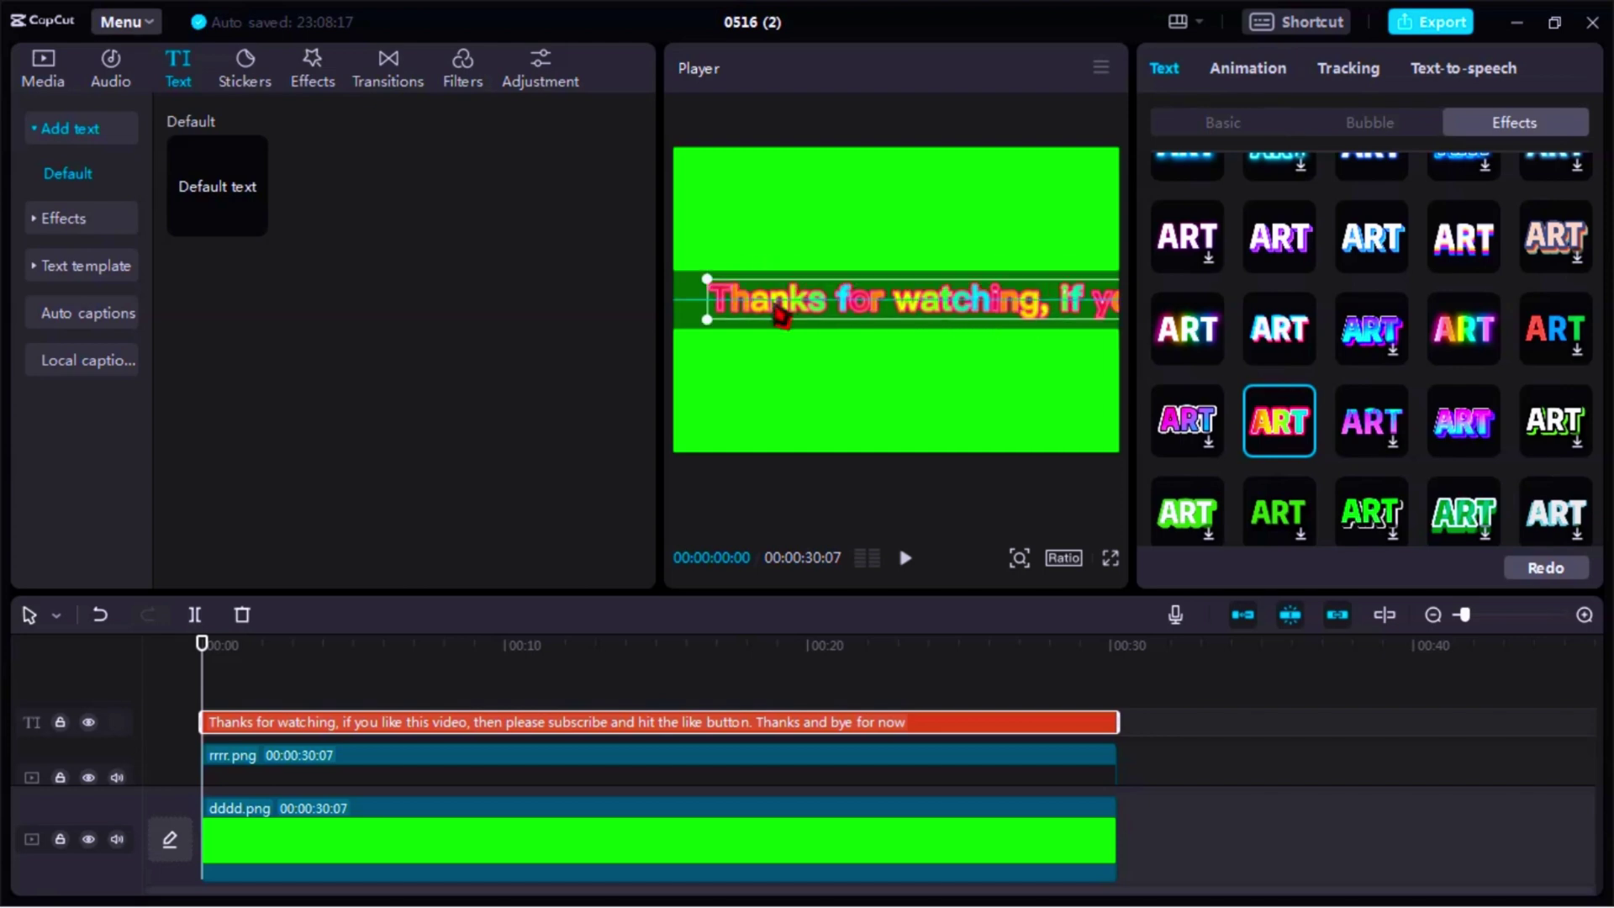
pyautogui.click(1187, 328)
pyautogui.click(1225, 134)
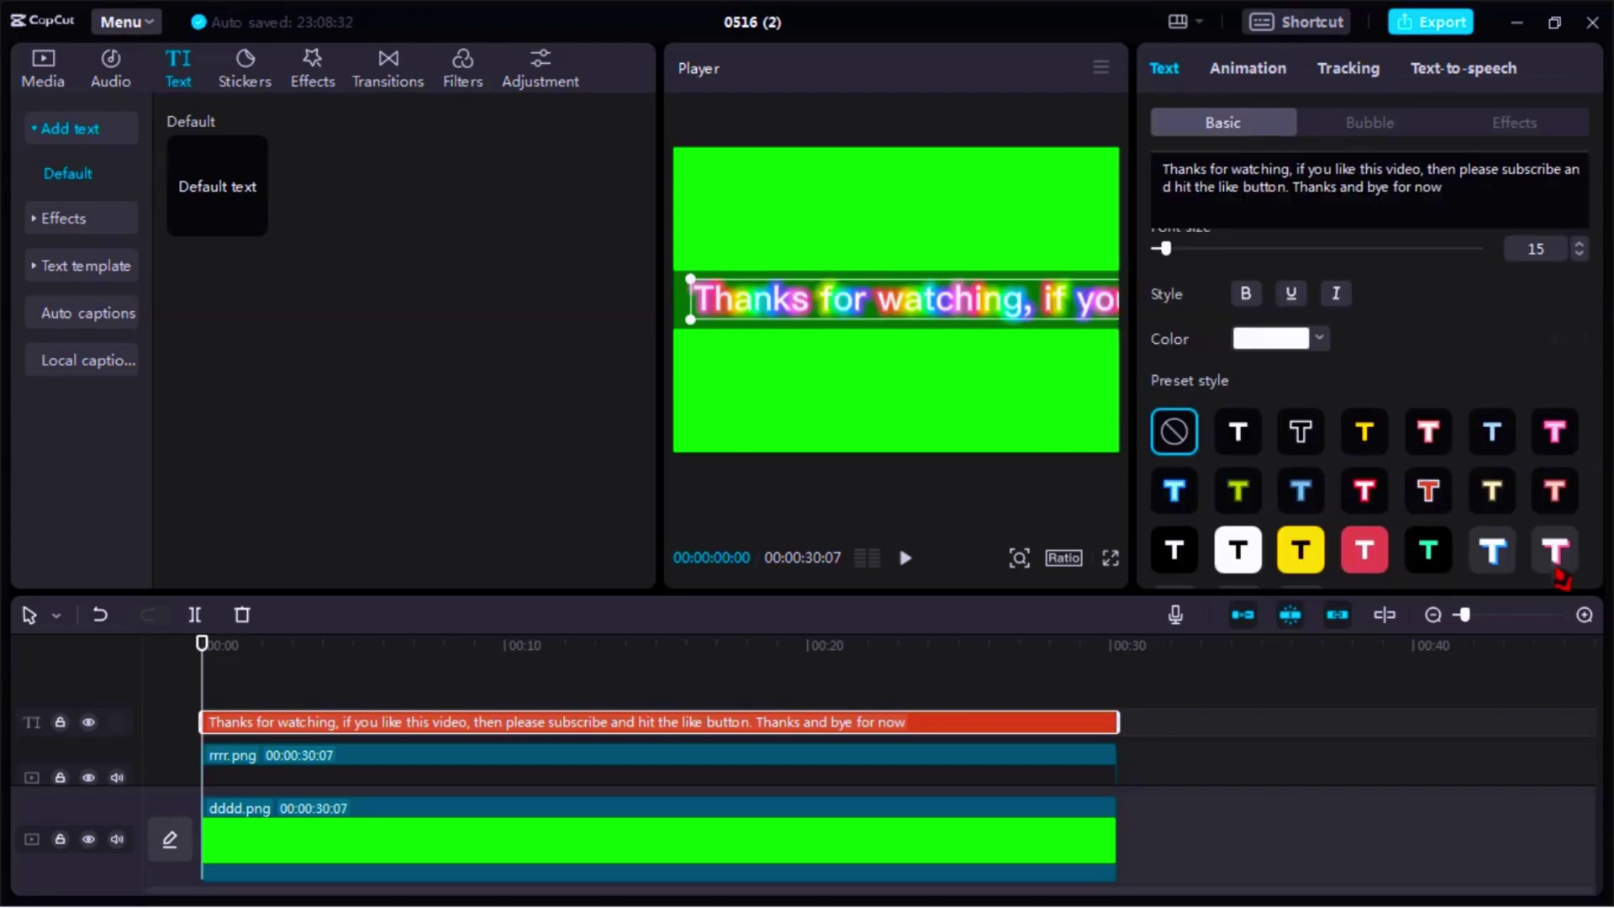
pyautogui.click(1555, 549)
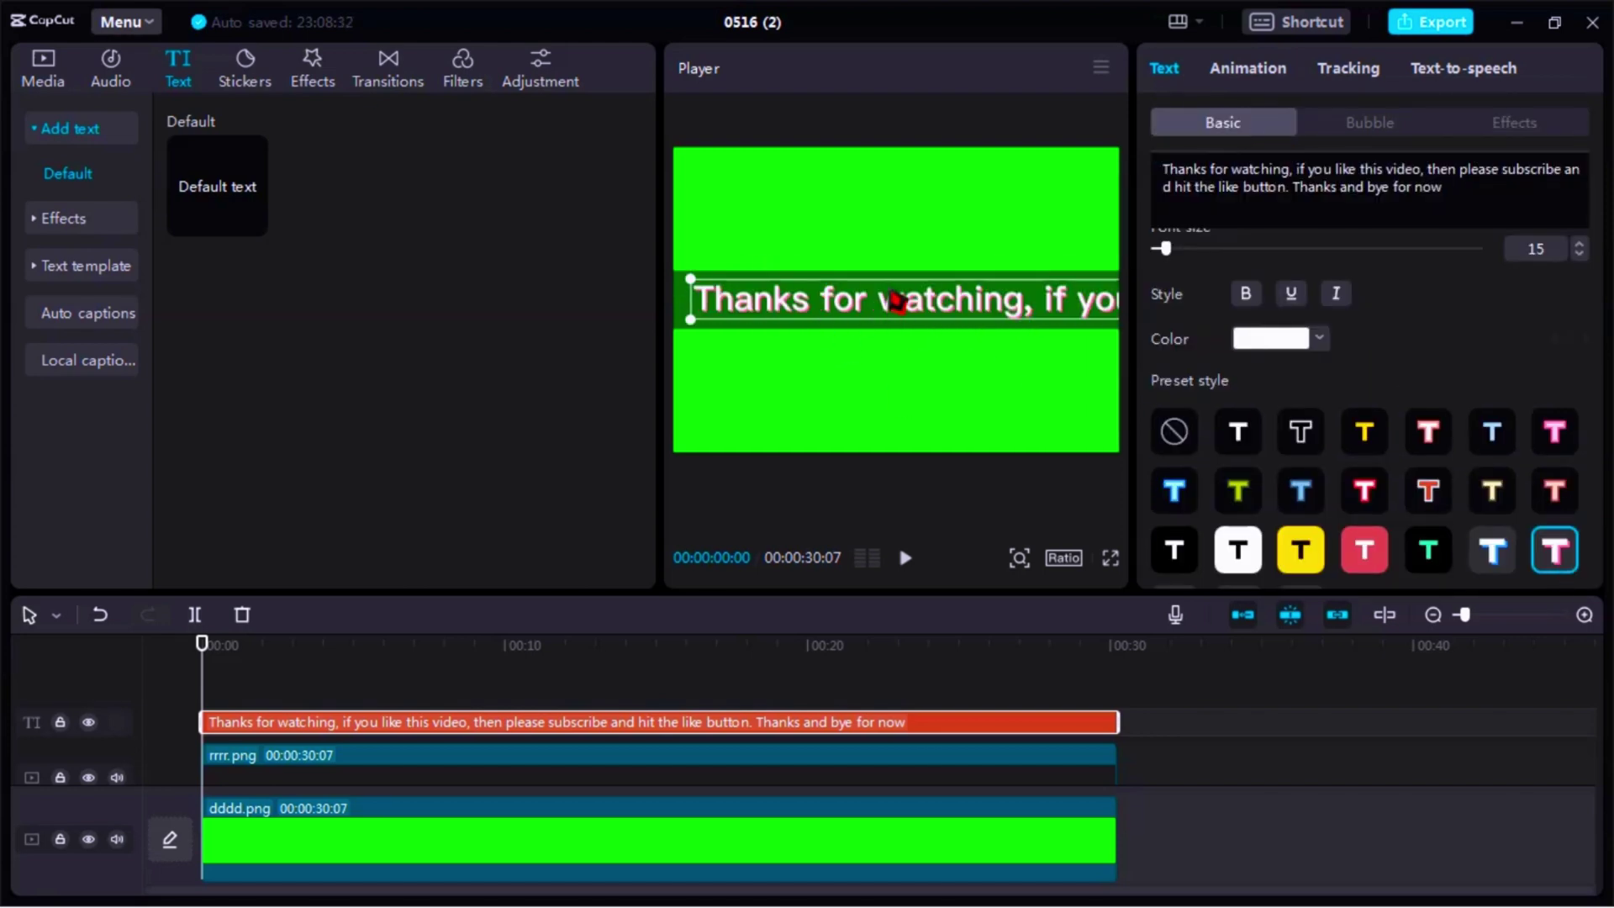
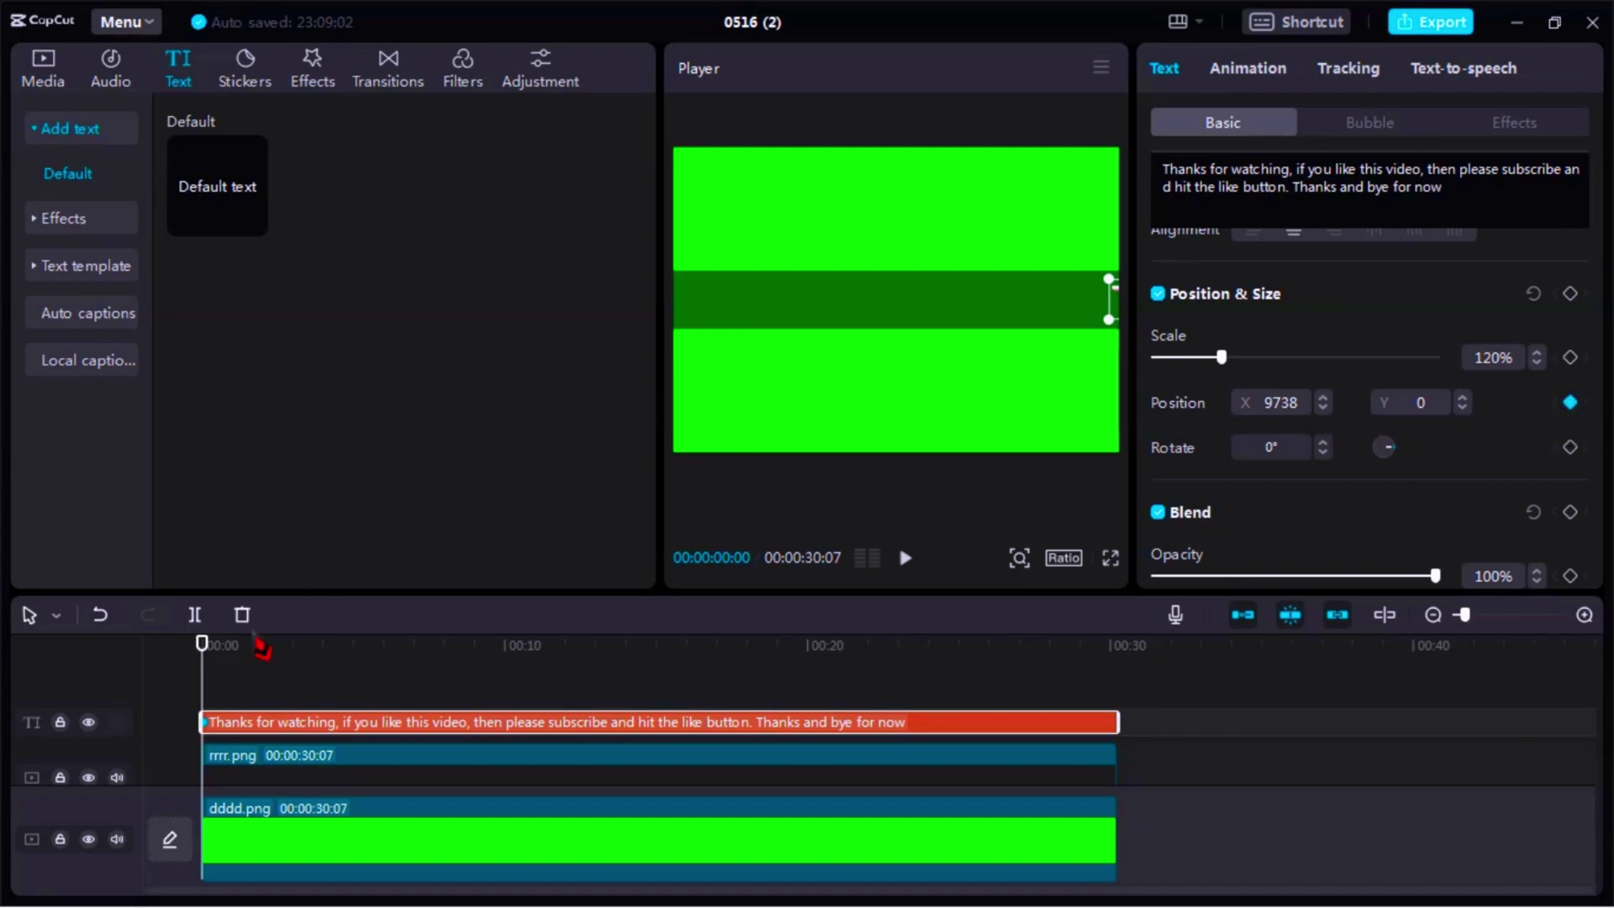
# At the 30:07 end of the timeline, keyframe the message past the frame's left edge at about X -9551, Y 0.
pyautogui.moveTo(201, 650); pyautogui.dragTo(1120, 679)
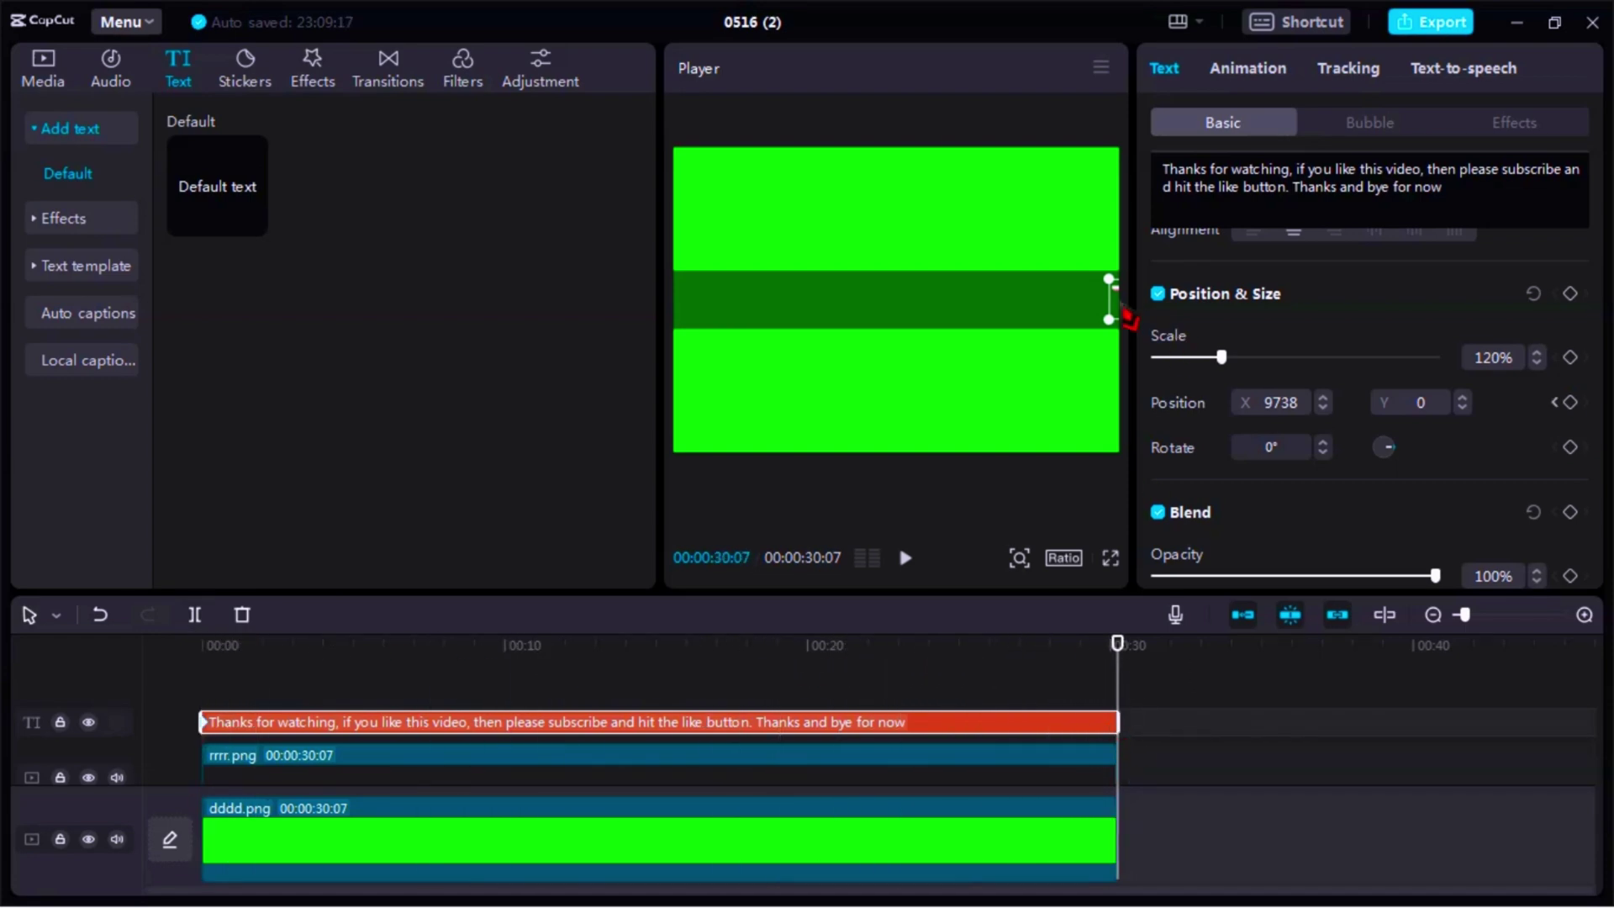
pyautogui.moveTo(1122, 318); pyautogui.dragTo(640, 313)
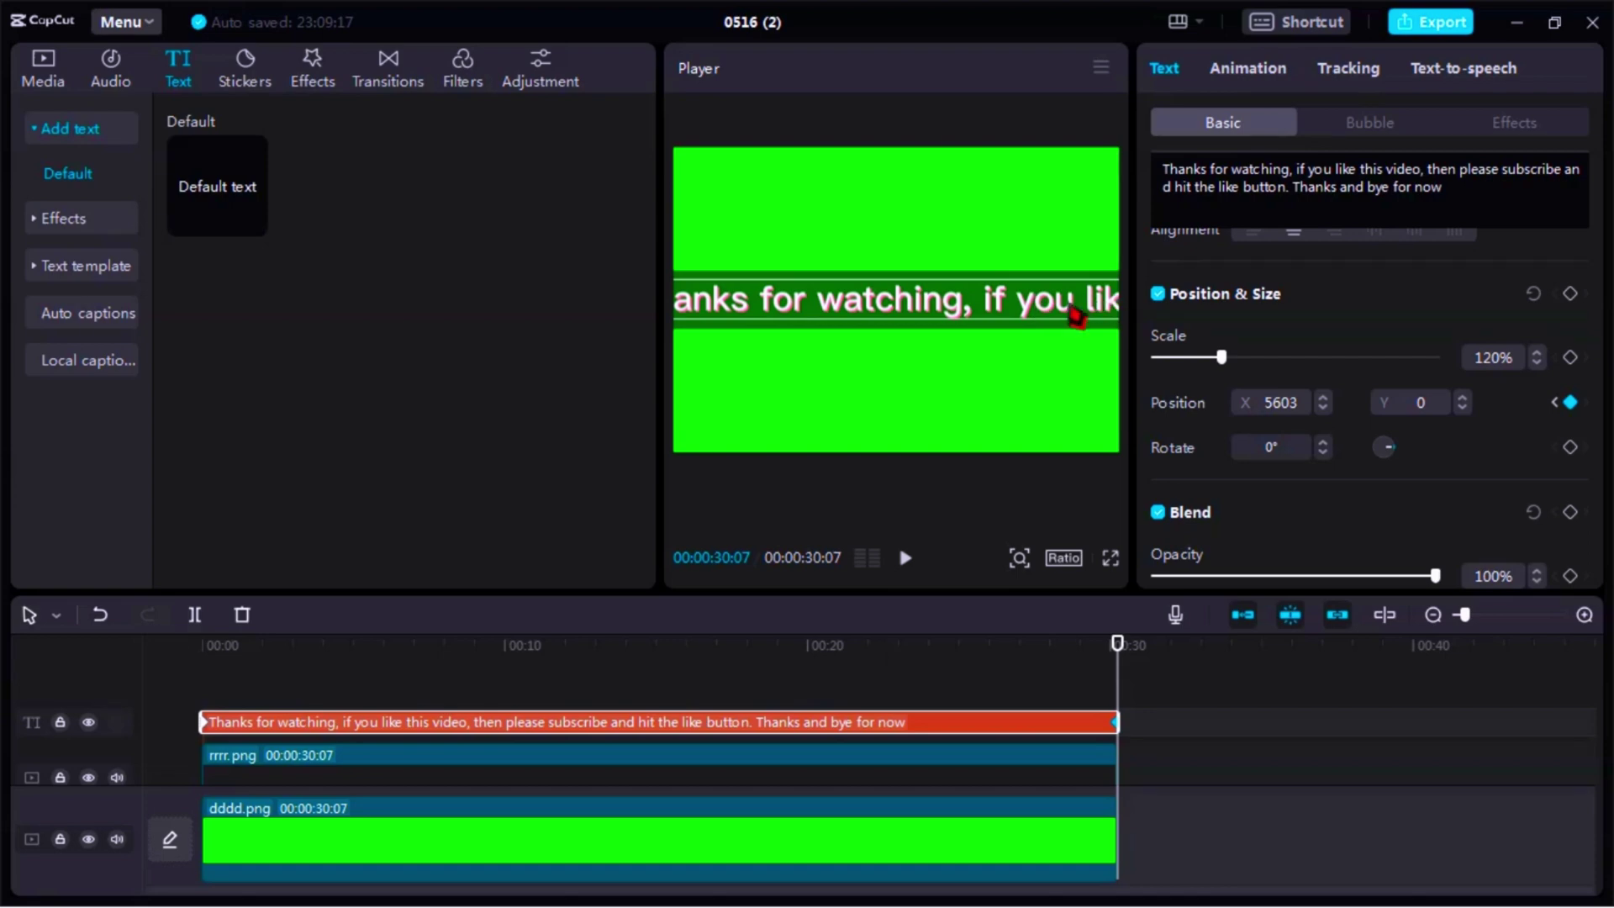
pyautogui.moveTo(1078, 317); pyautogui.dragTo(570, 315)
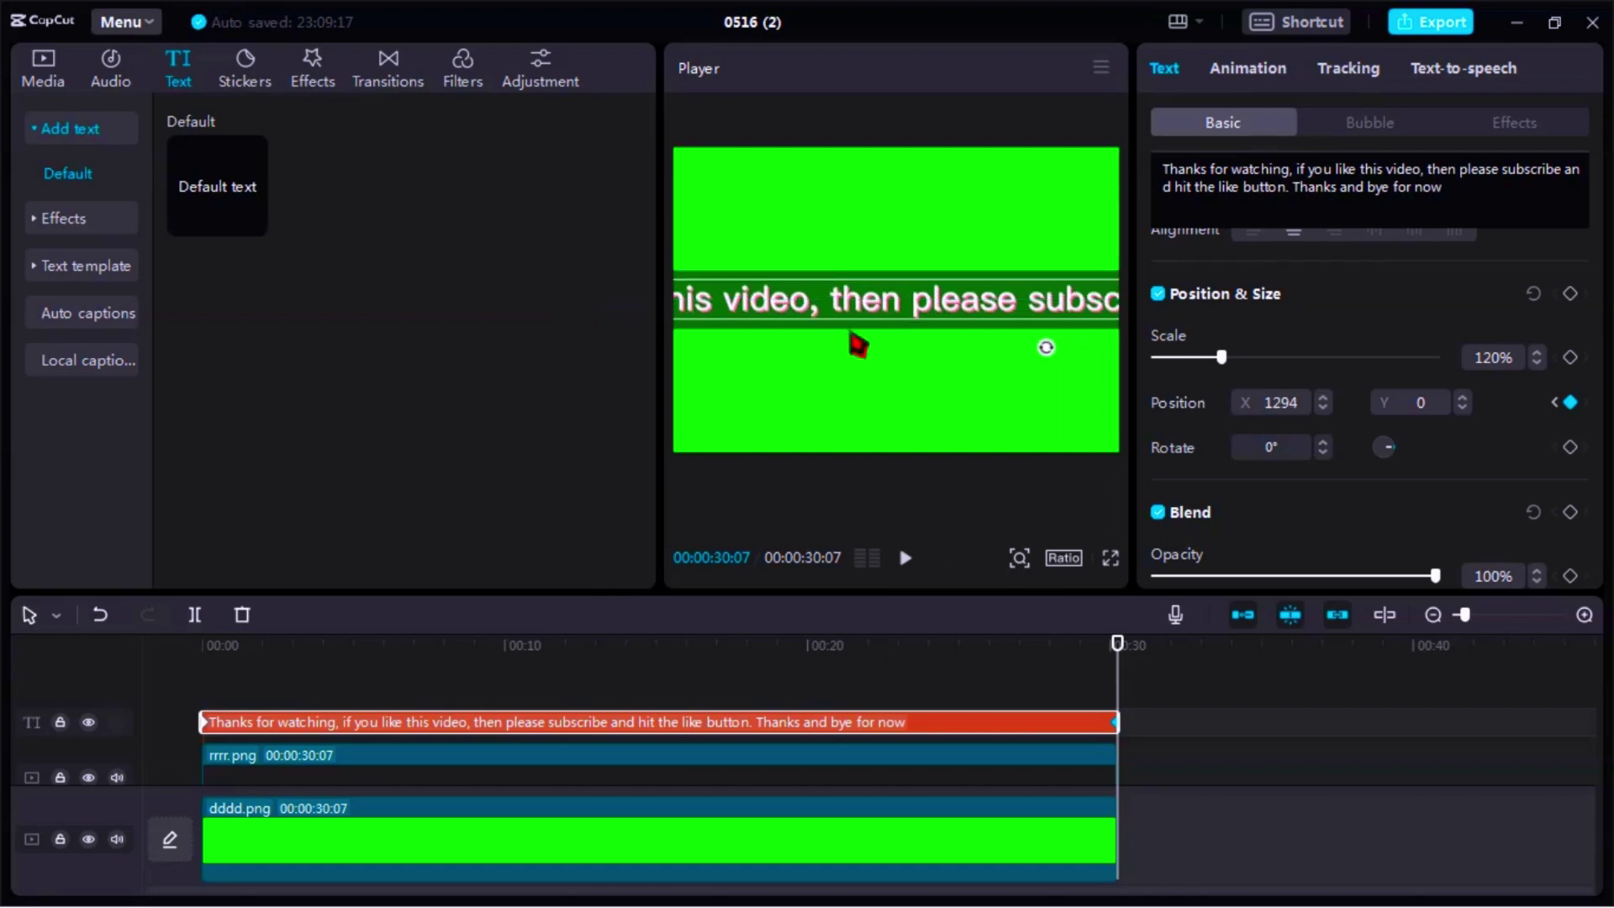
pyautogui.moveTo(1078, 329); pyautogui.dragTo(638, 303)
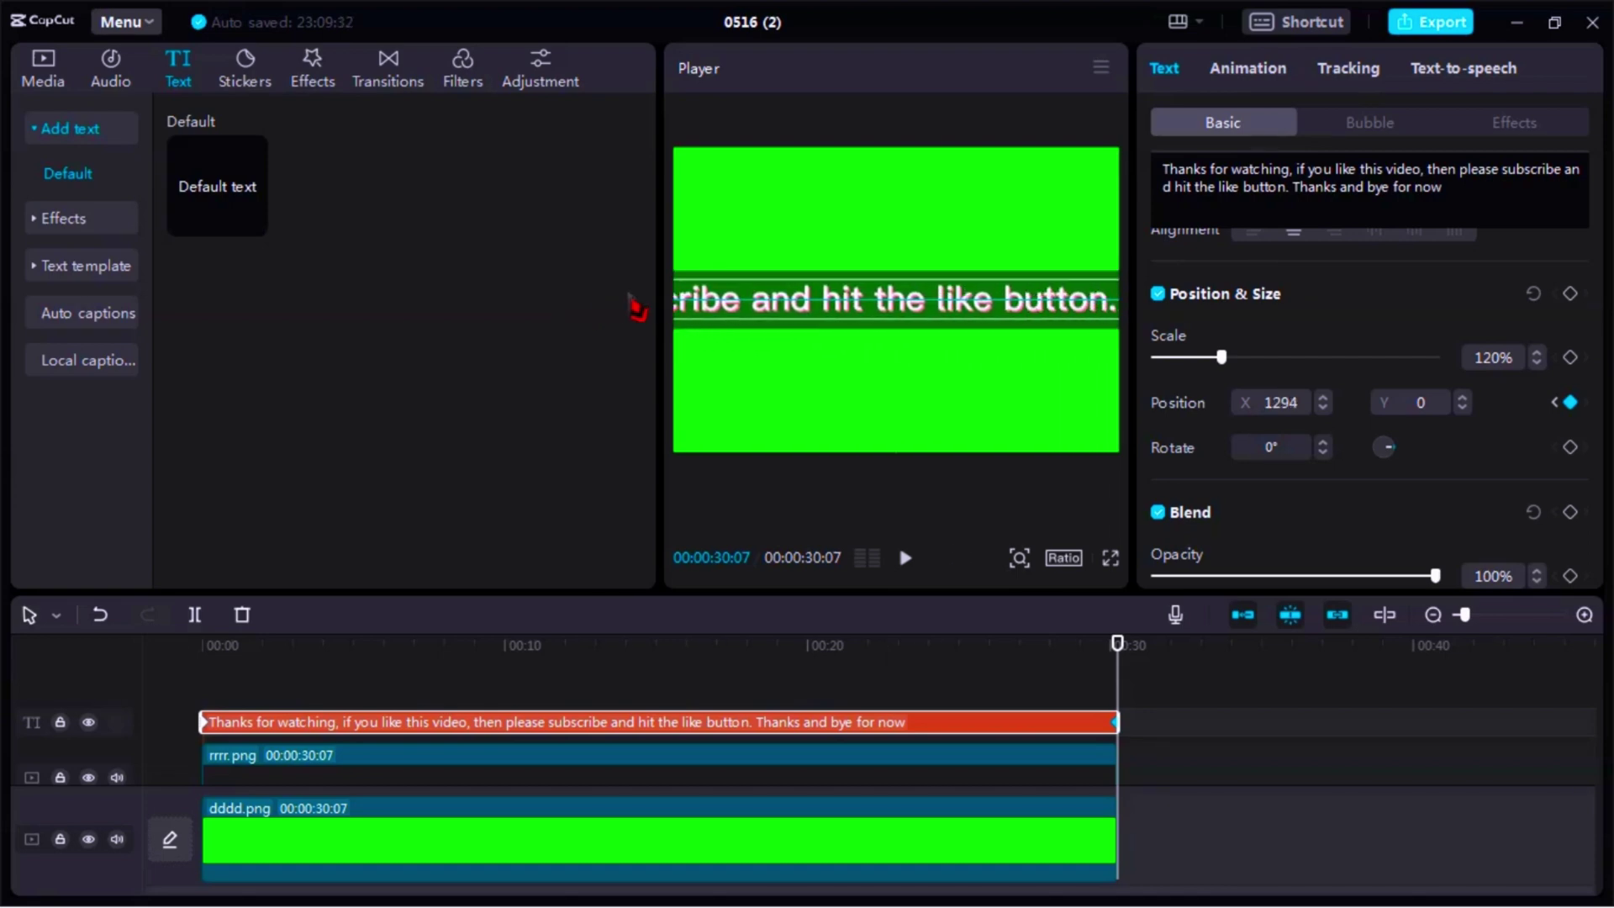
pyautogui.moveTo(1082, 325); pyautogui.dragTo(706, 311)
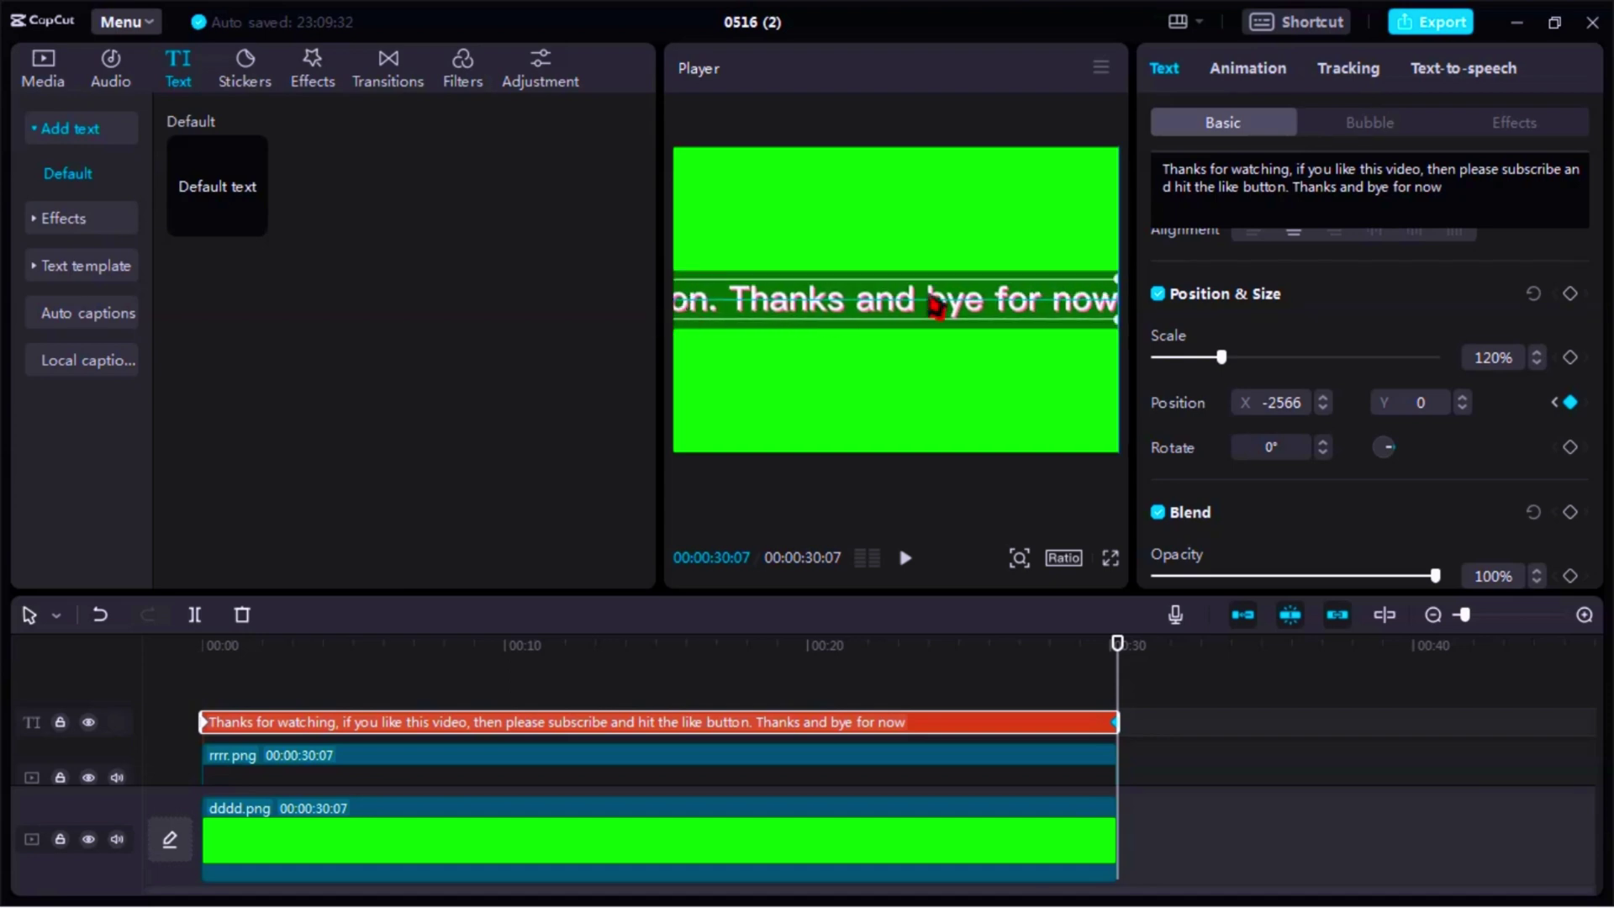
pyautogui.moveTo(1087, 328); pyautogui.dragTo(691, 321)
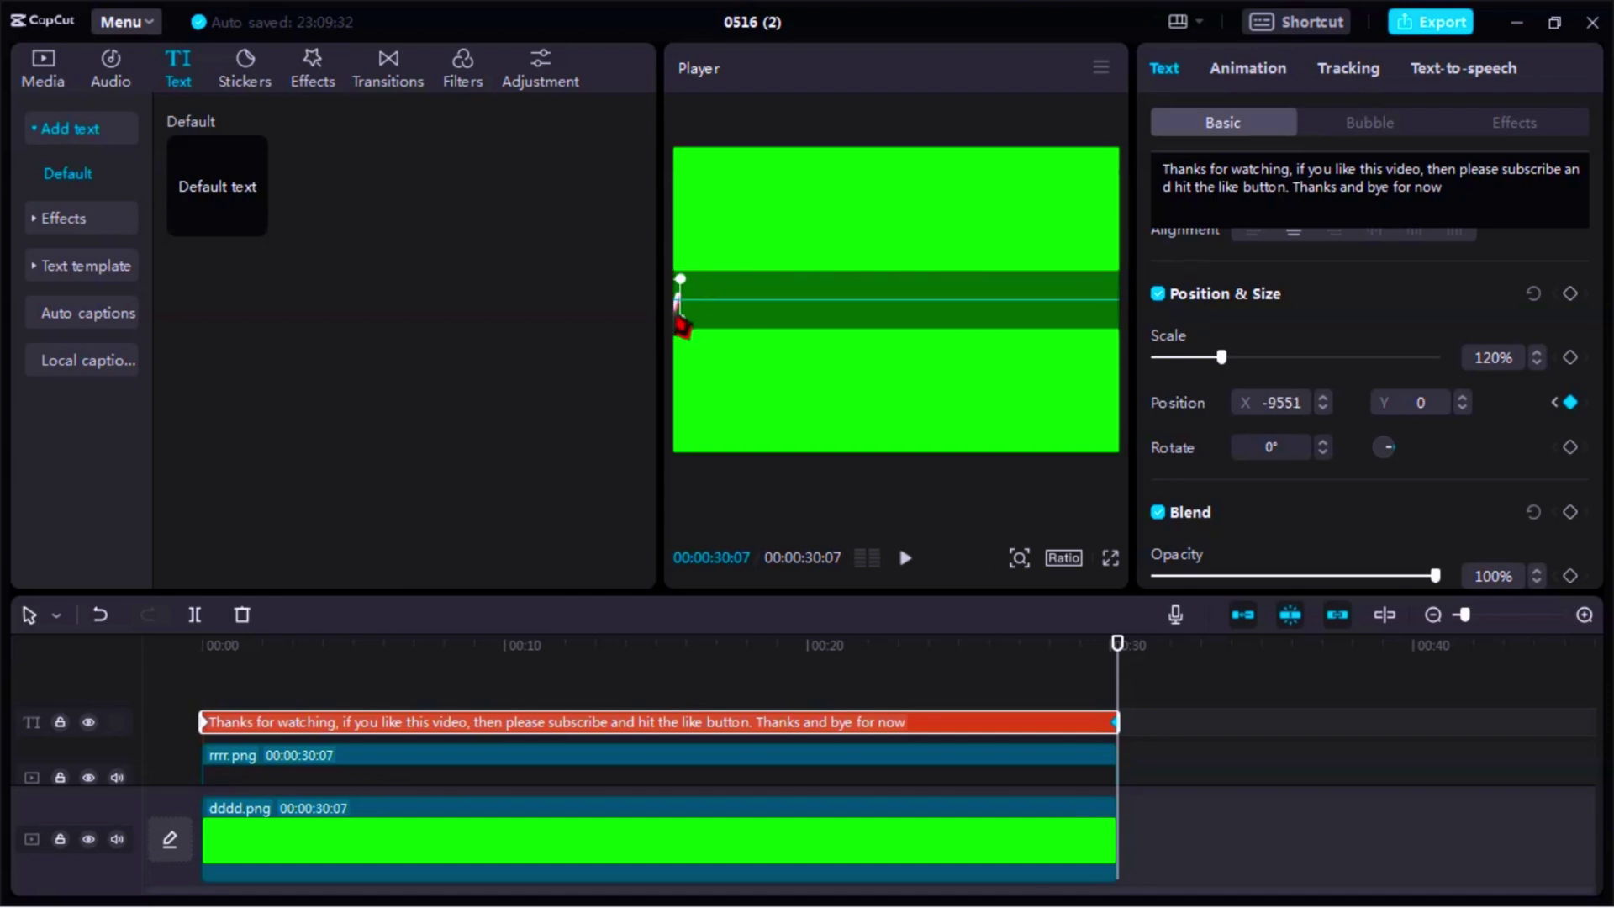
pyautogui.click(902, 662)
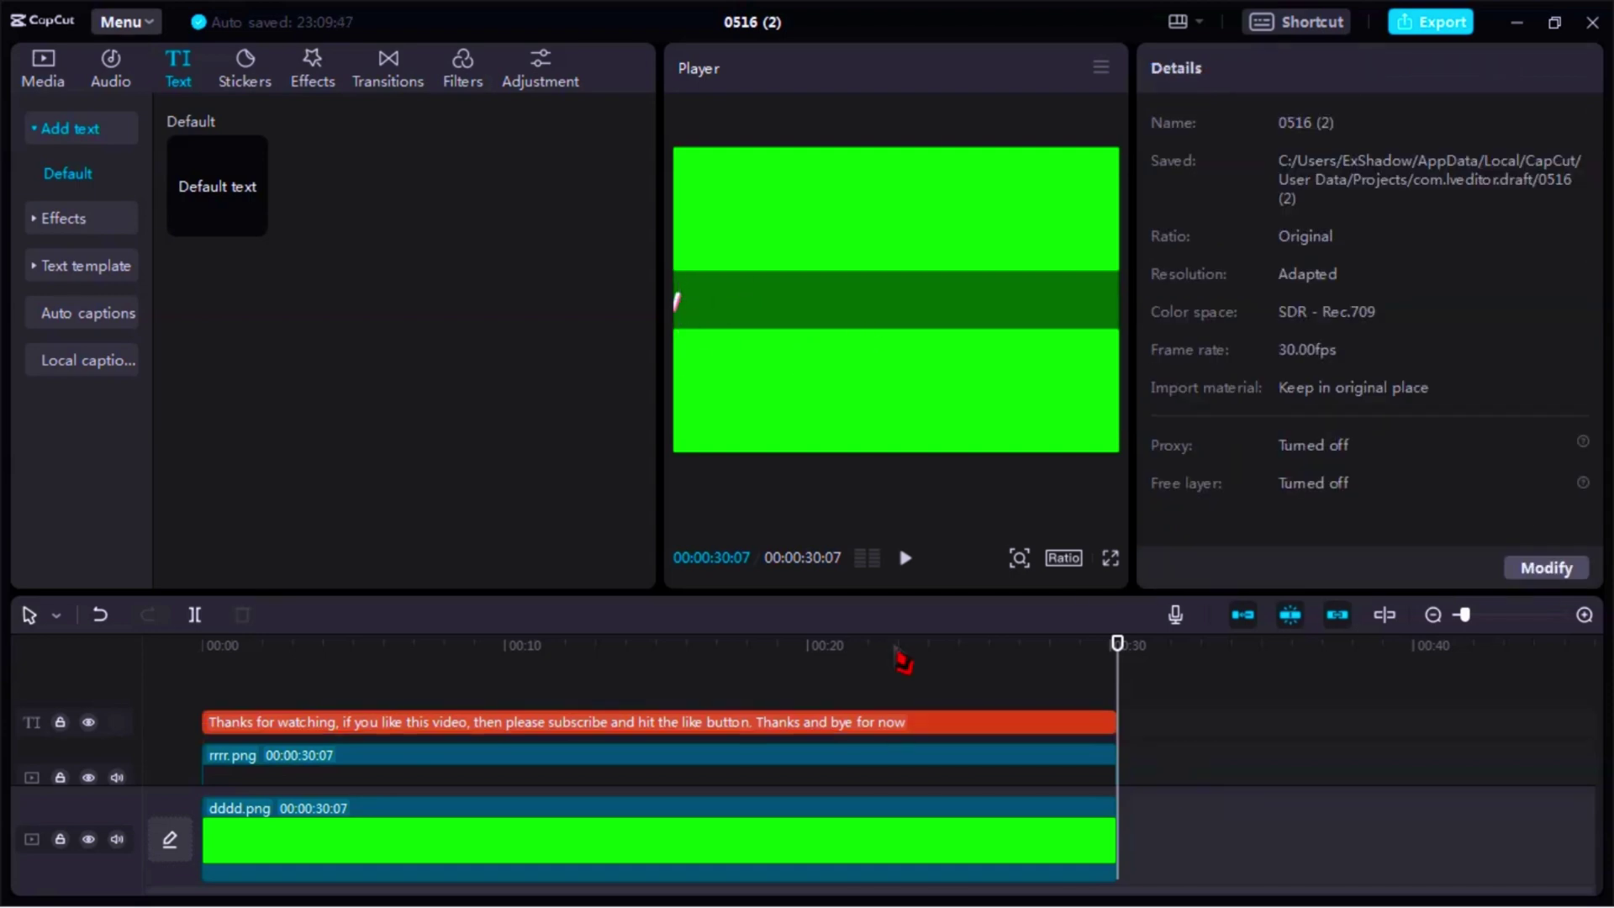
# Play the scrolling message from the start of the timeline, viewing part of it in full screen.
pyautogui.moveTo(1124, 666); pyautogui.dragTo(198, 719)
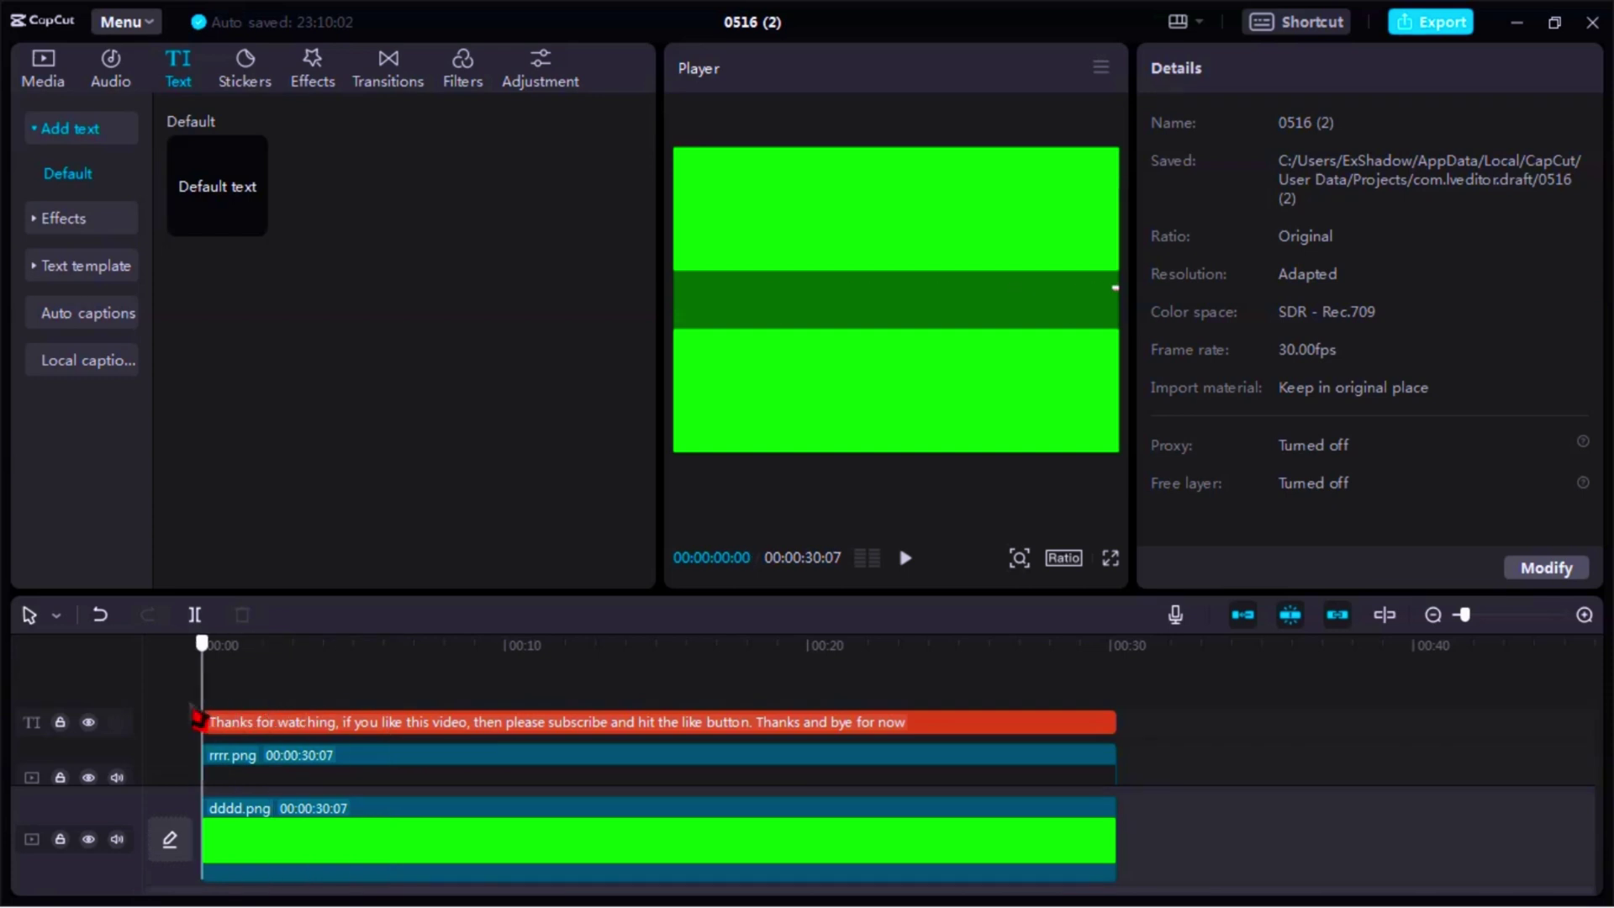
pyautogui.press('space')
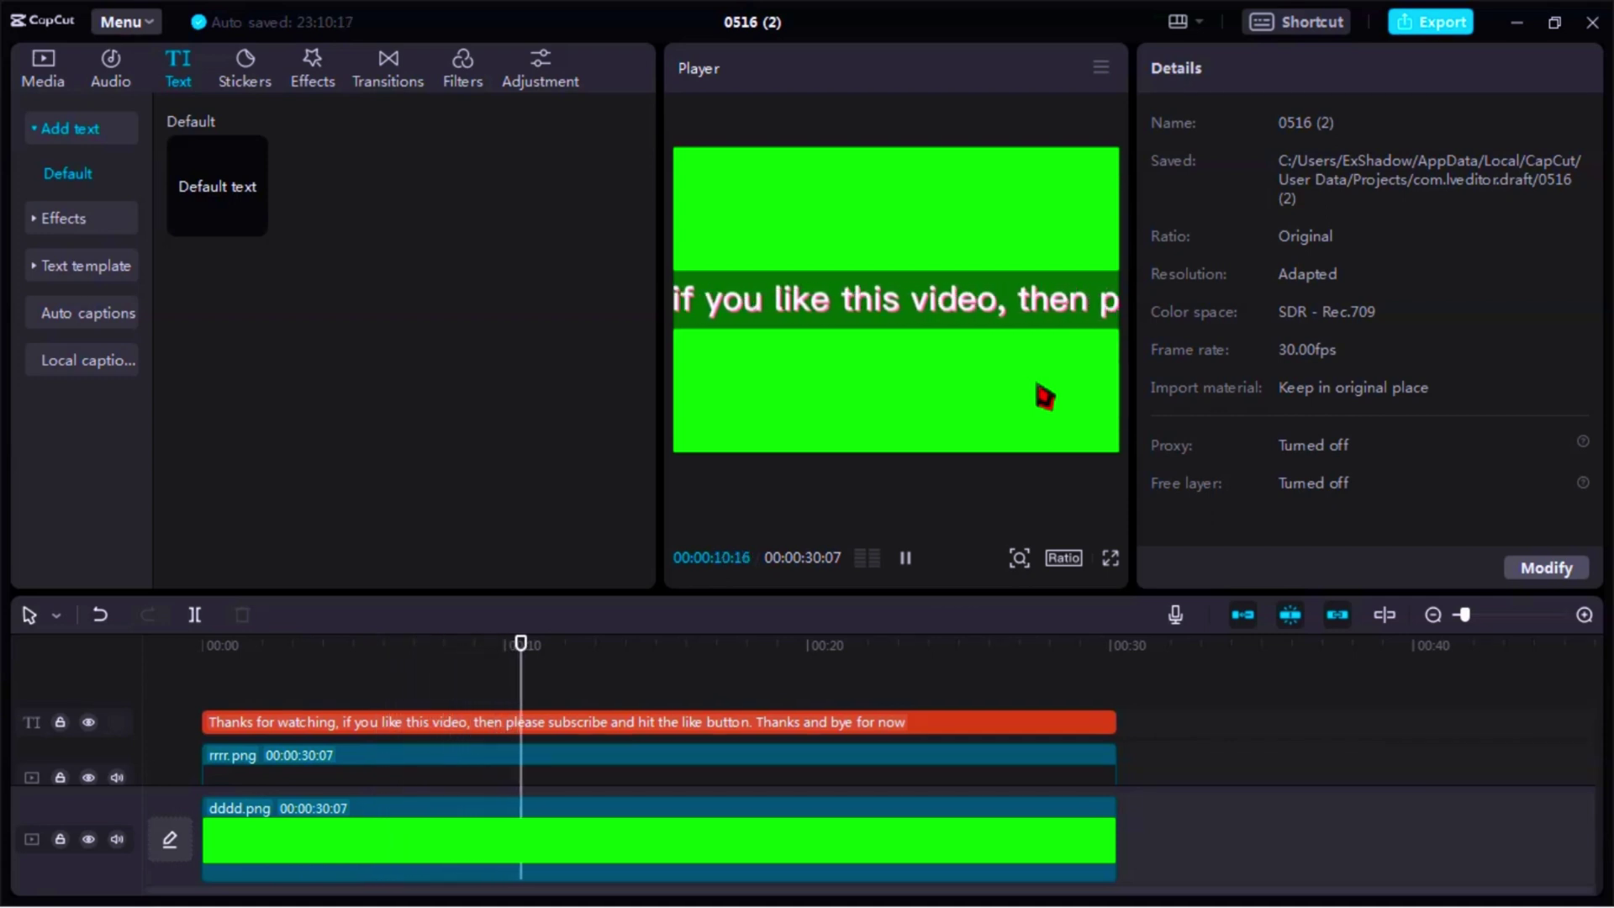
pyautogui.click(1111, 557)
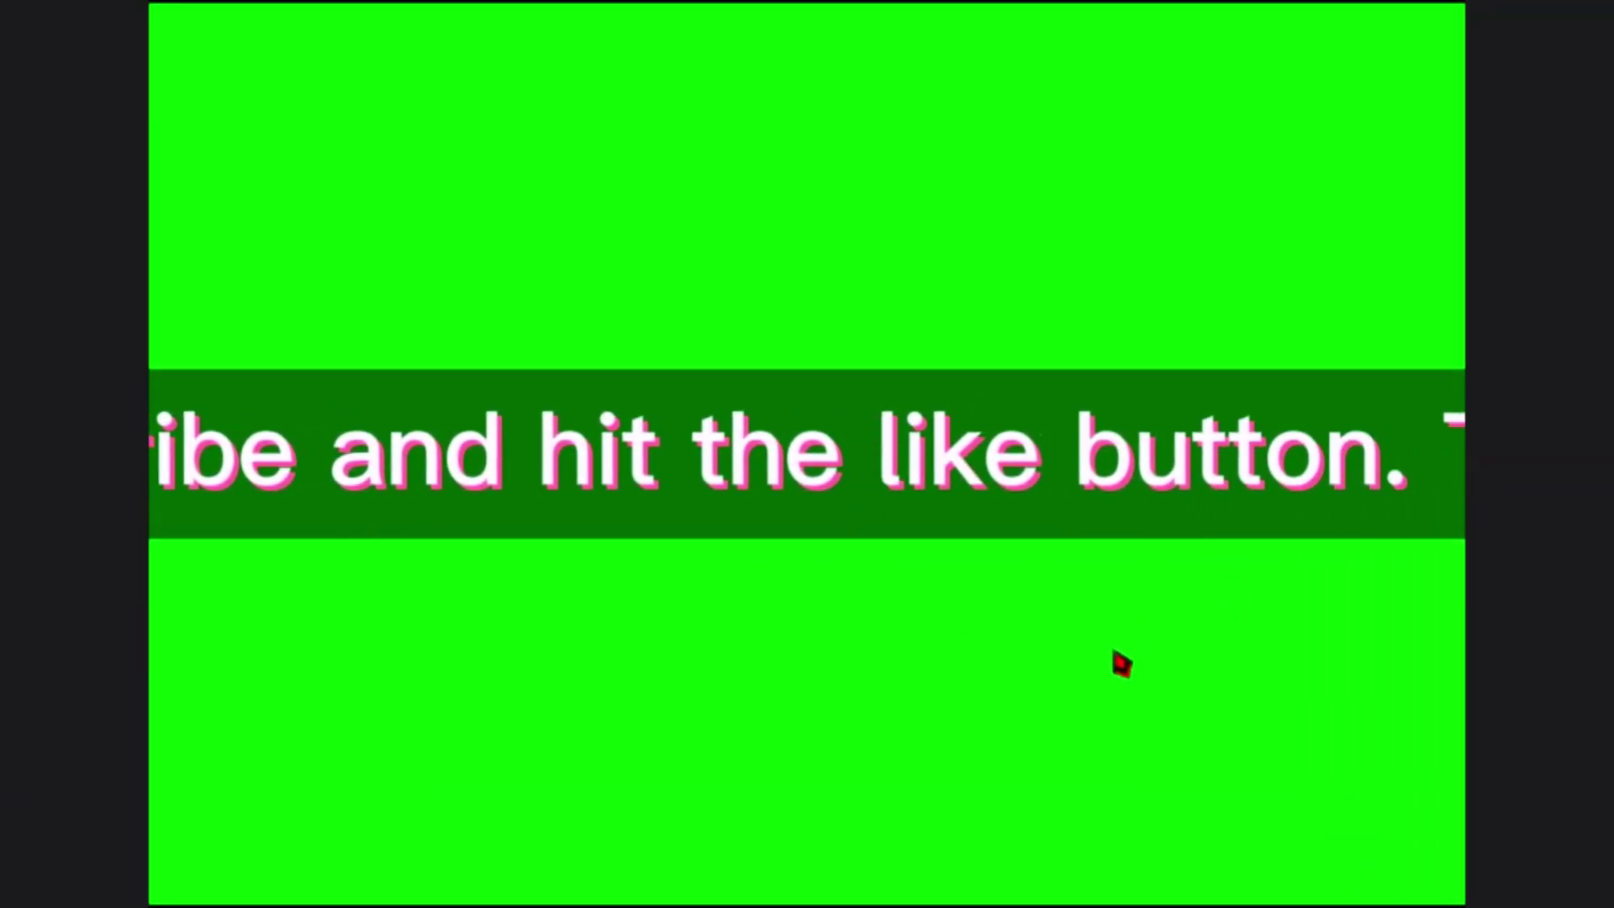
pyautogui.click(1130, 803)
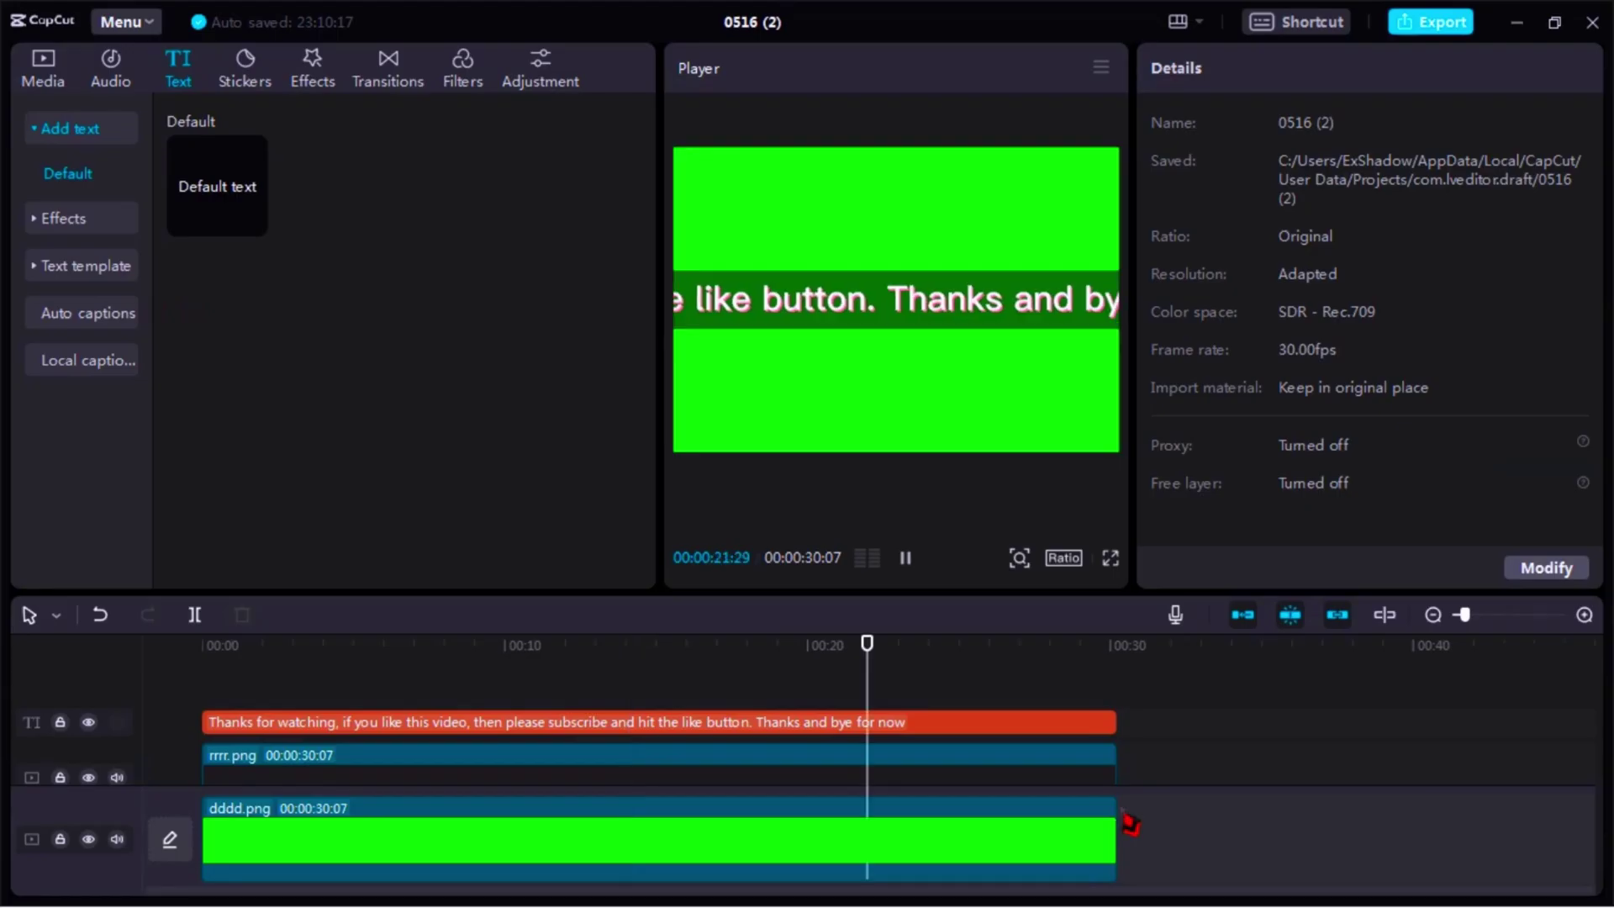
pyautogui.press('space')
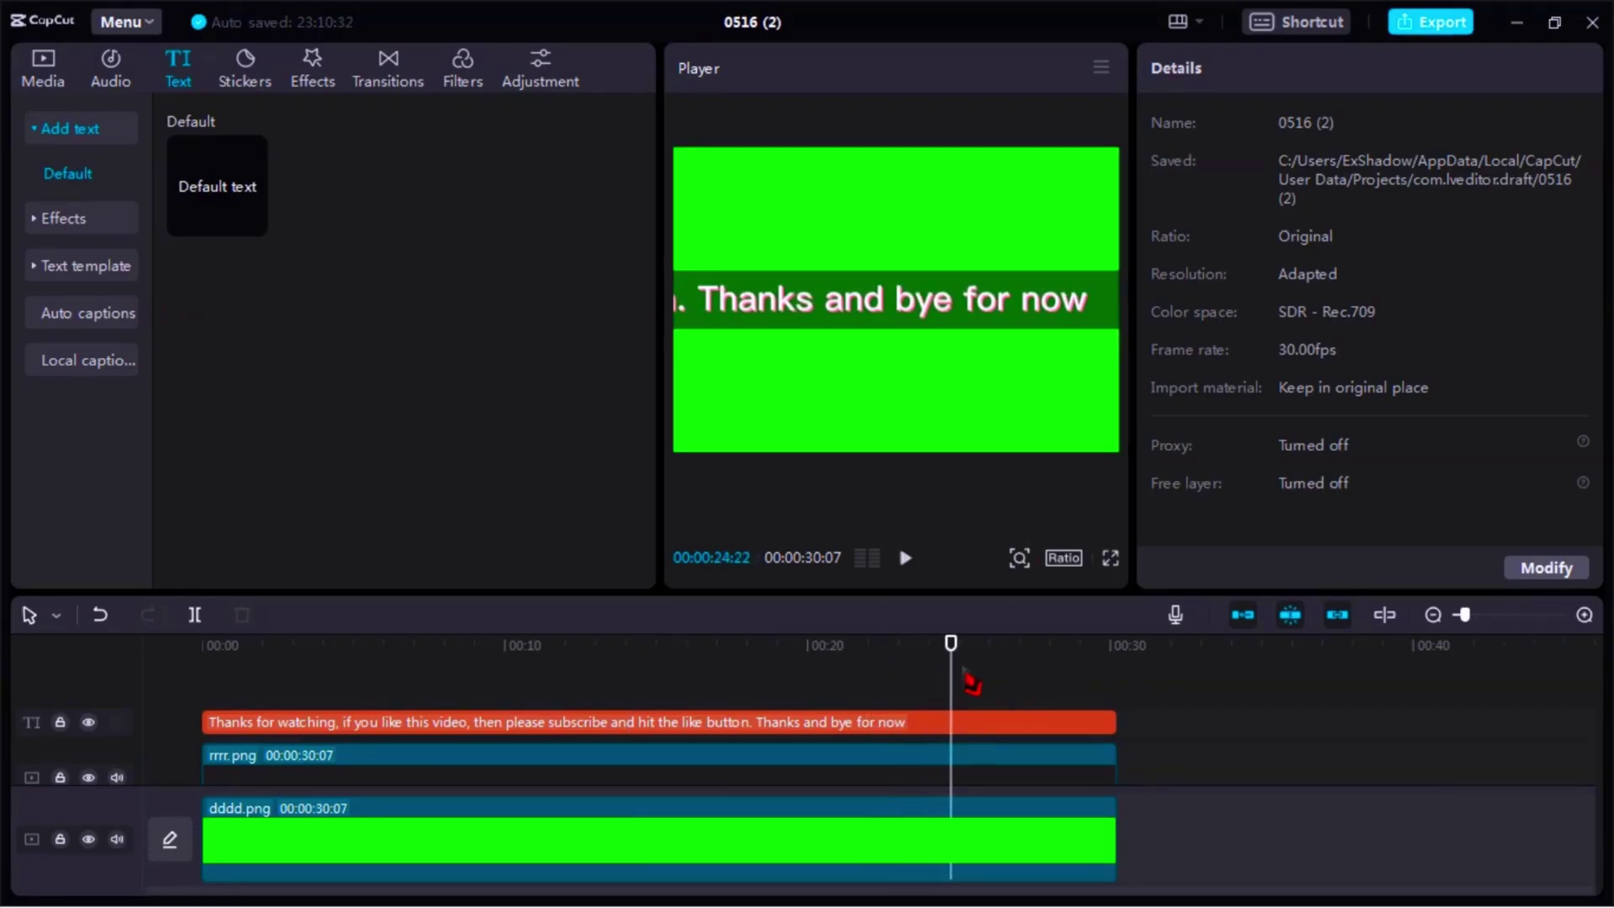
# Recolor only the word Subscribe in the message magenta and make it bold.
pyautogui.moveTo(953, 654); pyautogui.dragTo(674, 667)
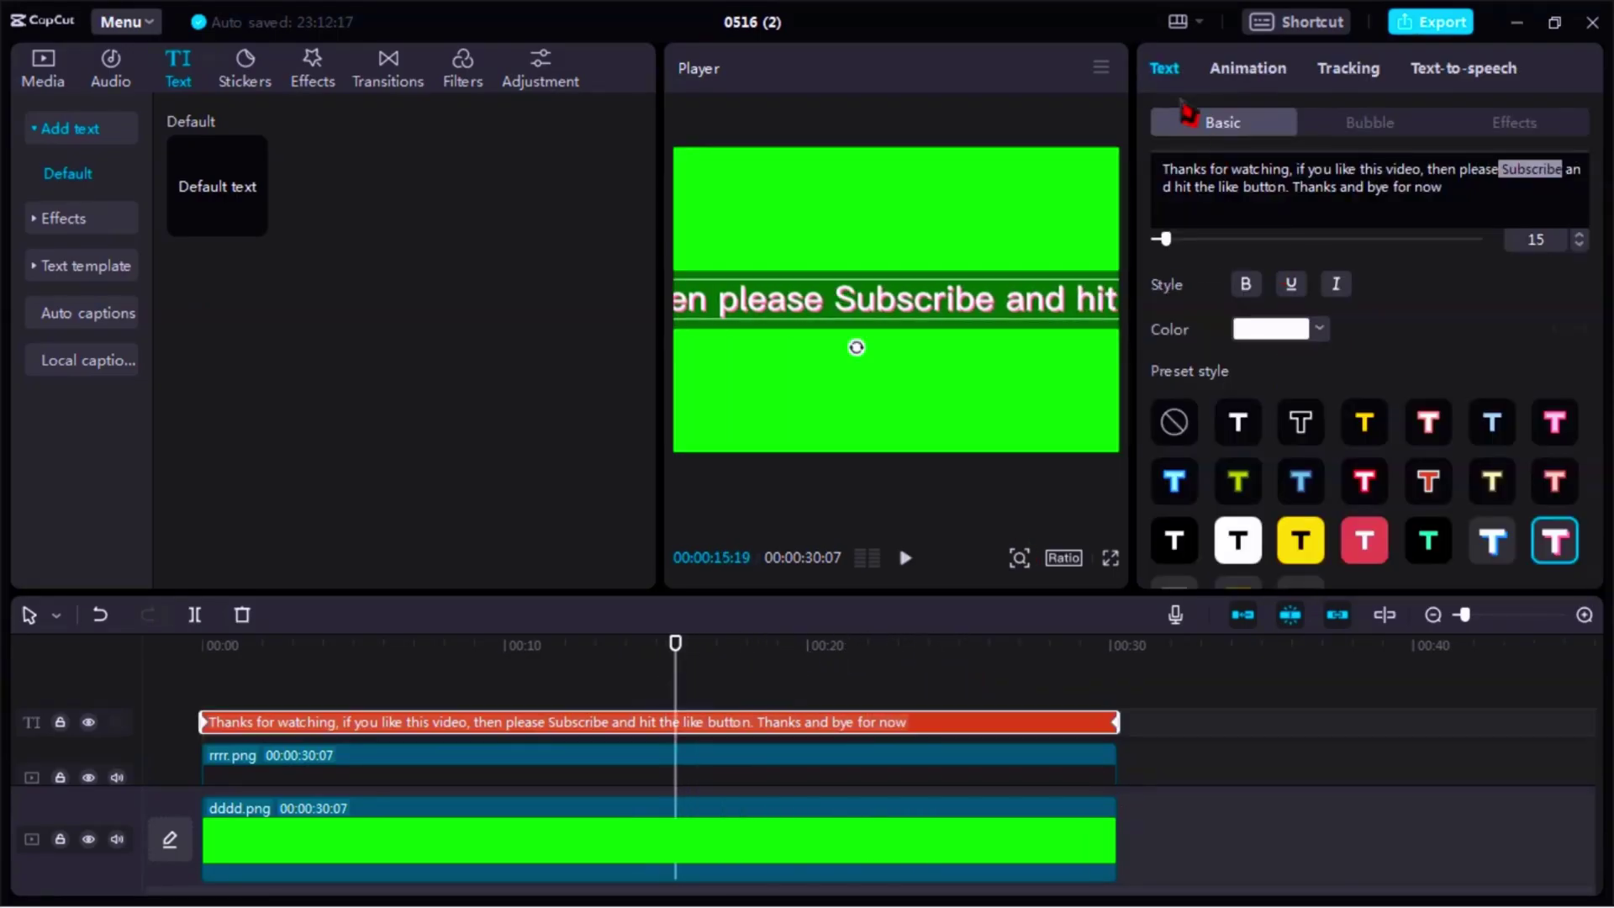
pyautogui.click(1505, 222)
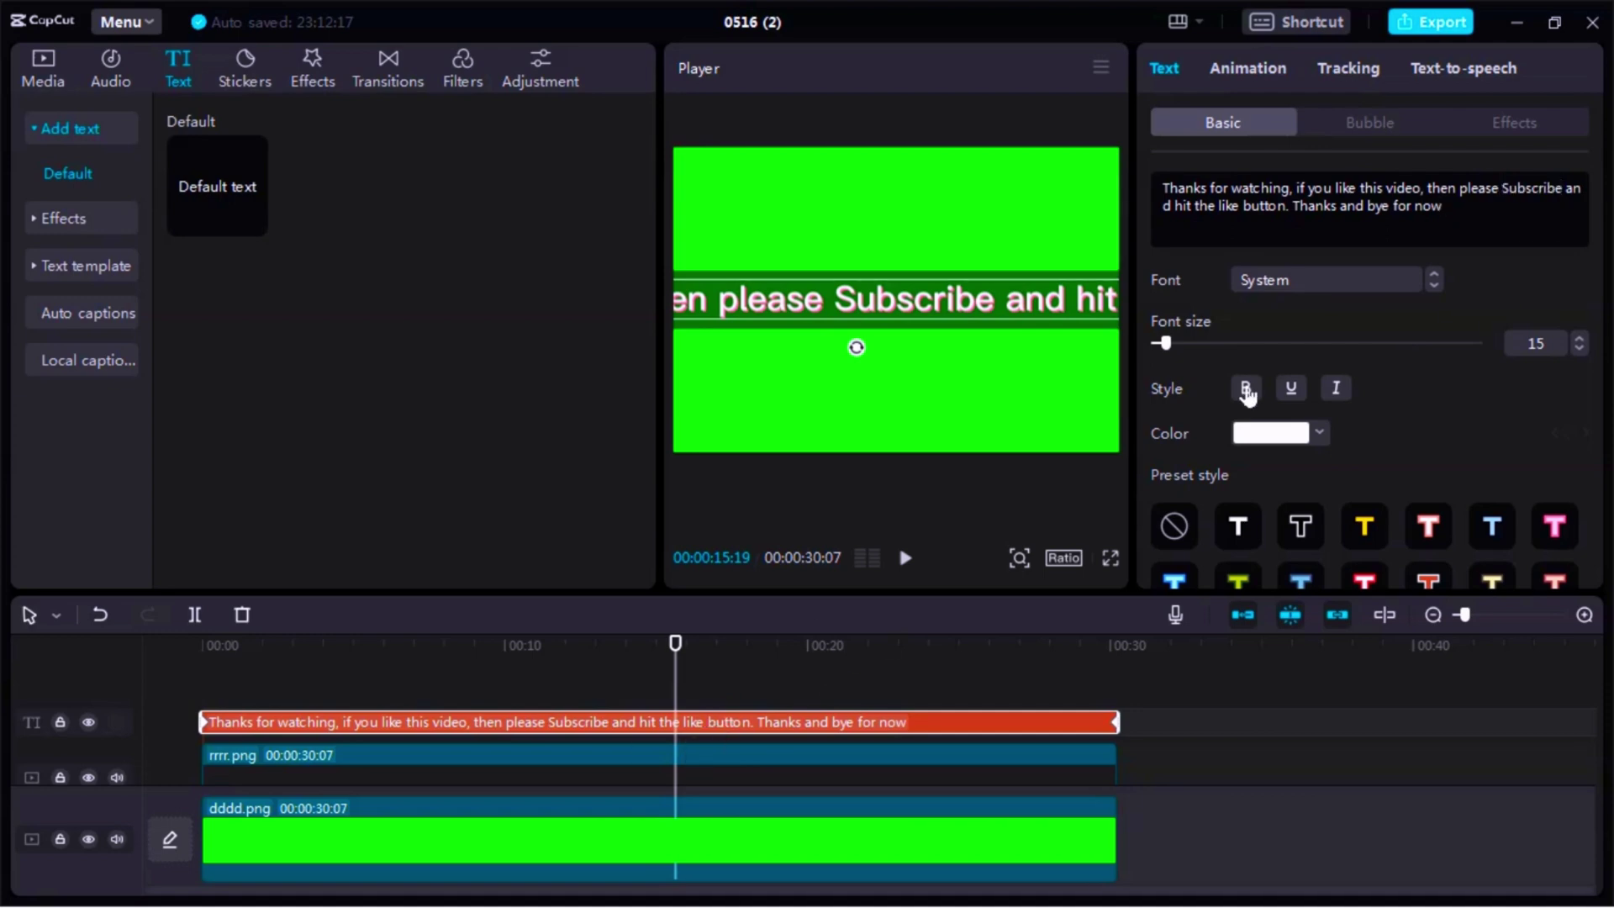
pyautogui.doubleClick(1509, 188)
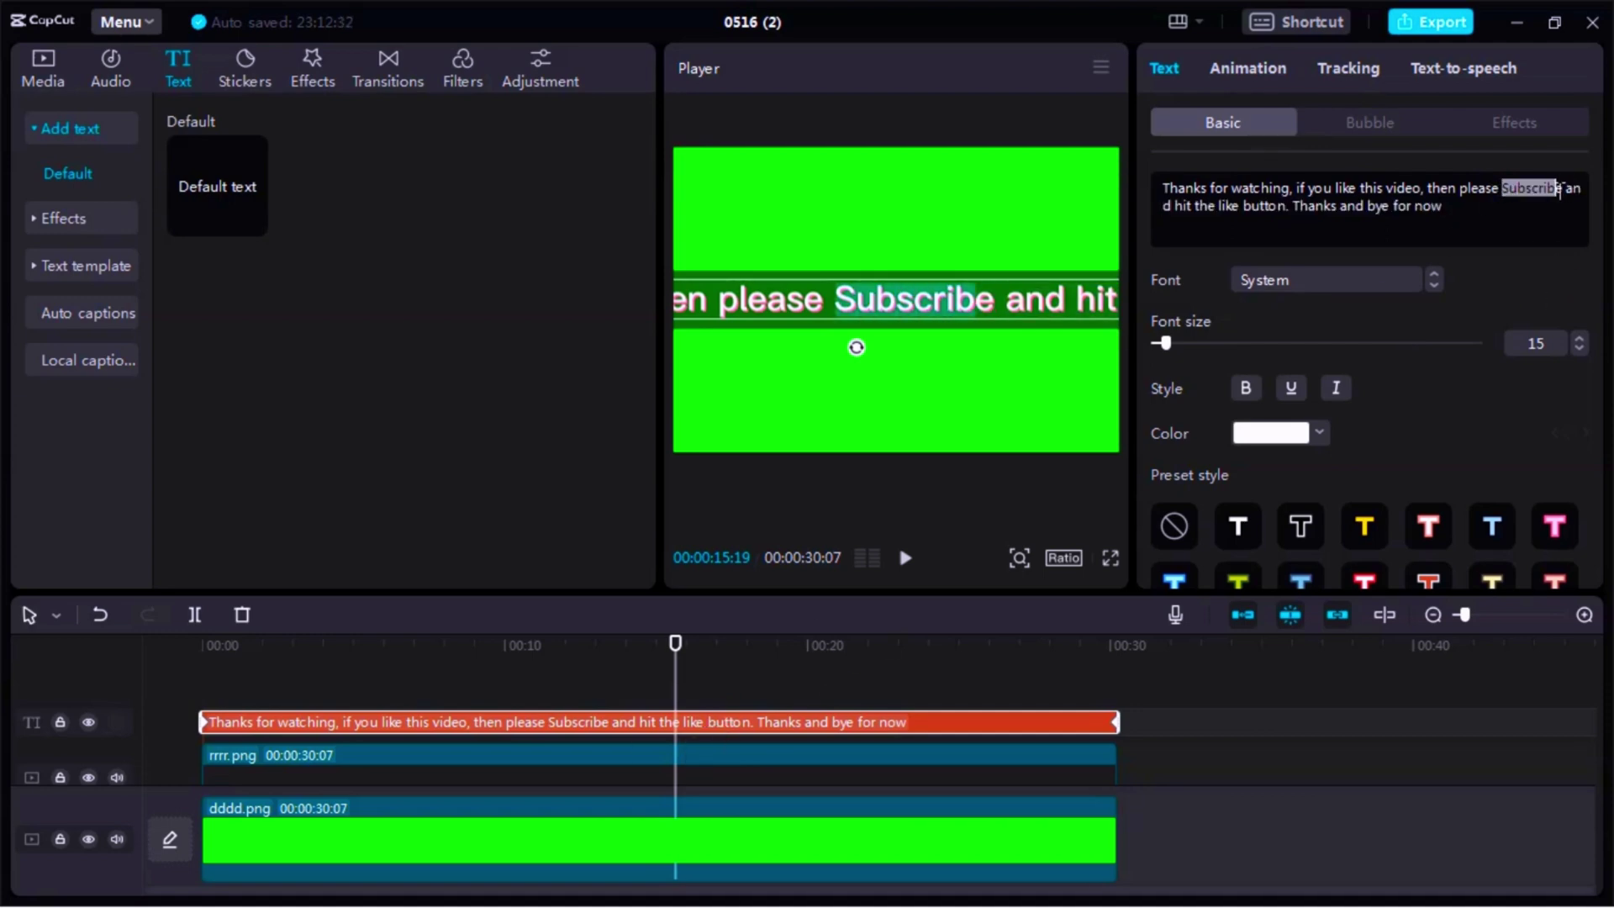
pyautogui.click(1558, 188)
pyautogui.moveTo(1562, 189); pyautogui.dragTo(1505, 192)
pyautogui.click(1322, 434)
pyautogui.moveTo(1422, 505); pyautogui.dragTo(1436, 538)
pyautogui.click(1432, 637)
pyautogui.click(1532, 449)
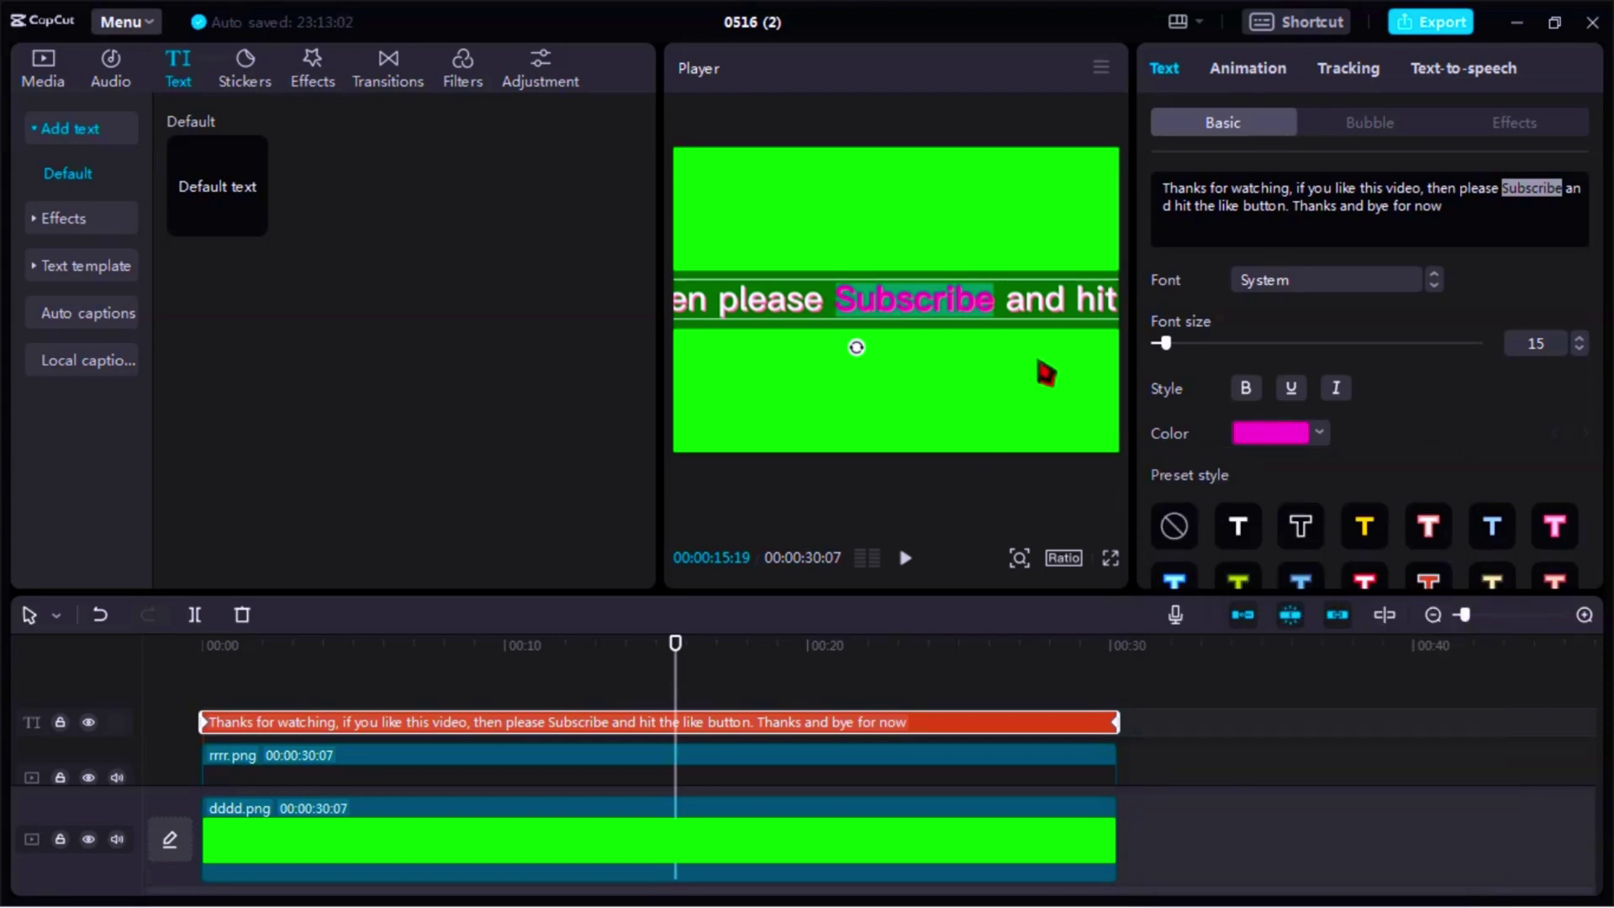
pyautogui.click(1247, 389)
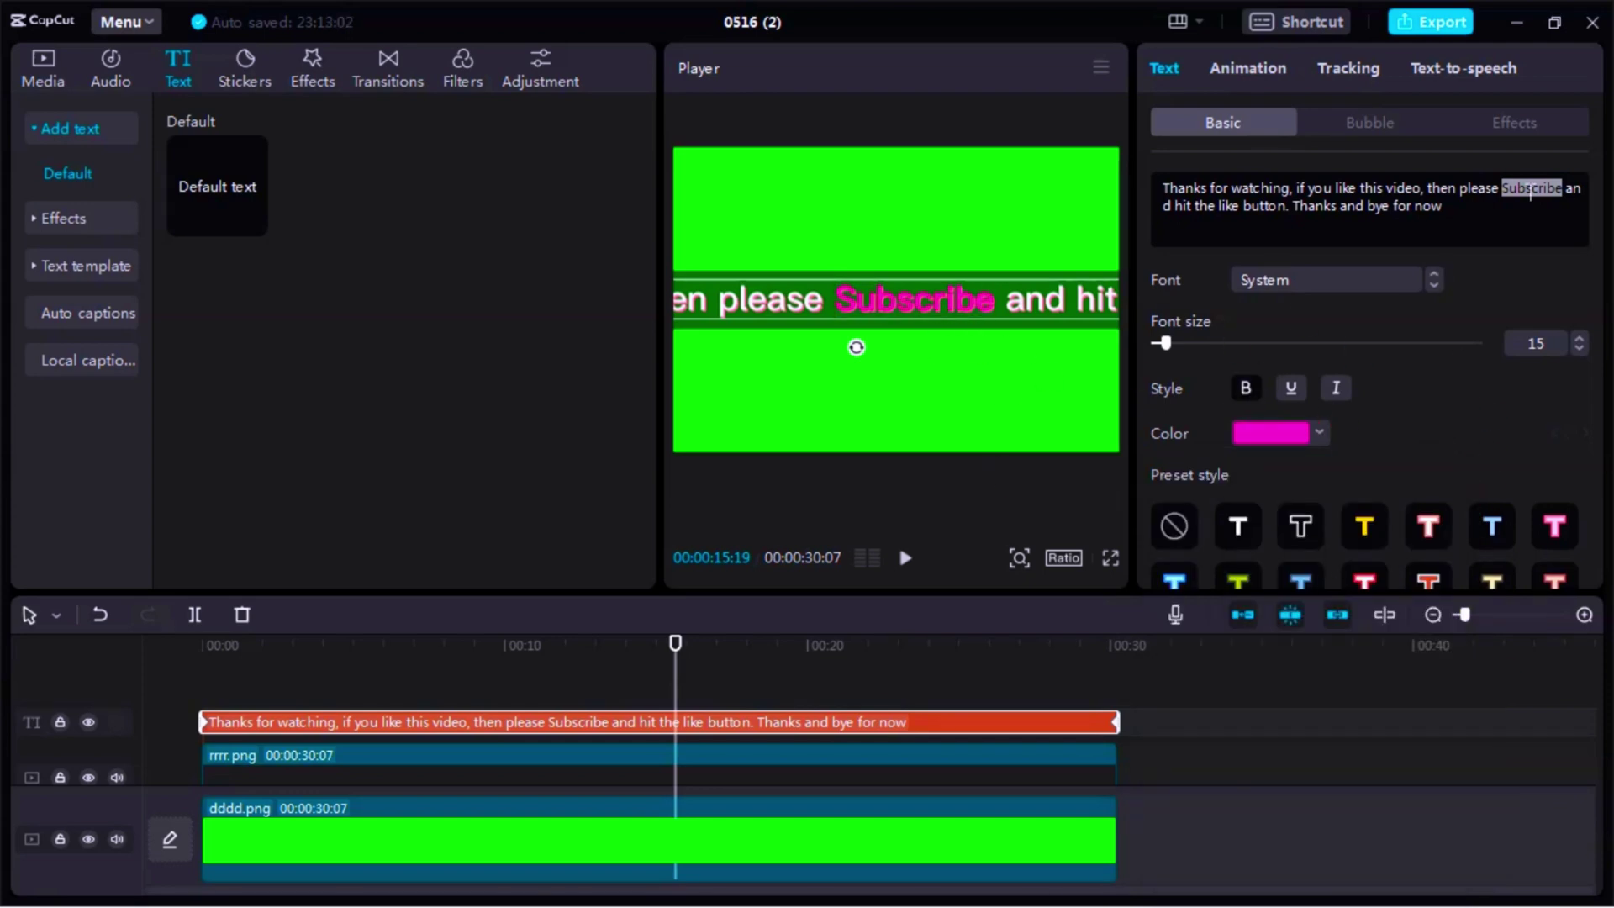
pyautogui.click(1379, 220)
# Play the rest of the message to check how the recolored word scrolls past.
pyautogui.click(1150, 780)
pyautogui.click(905, 558)
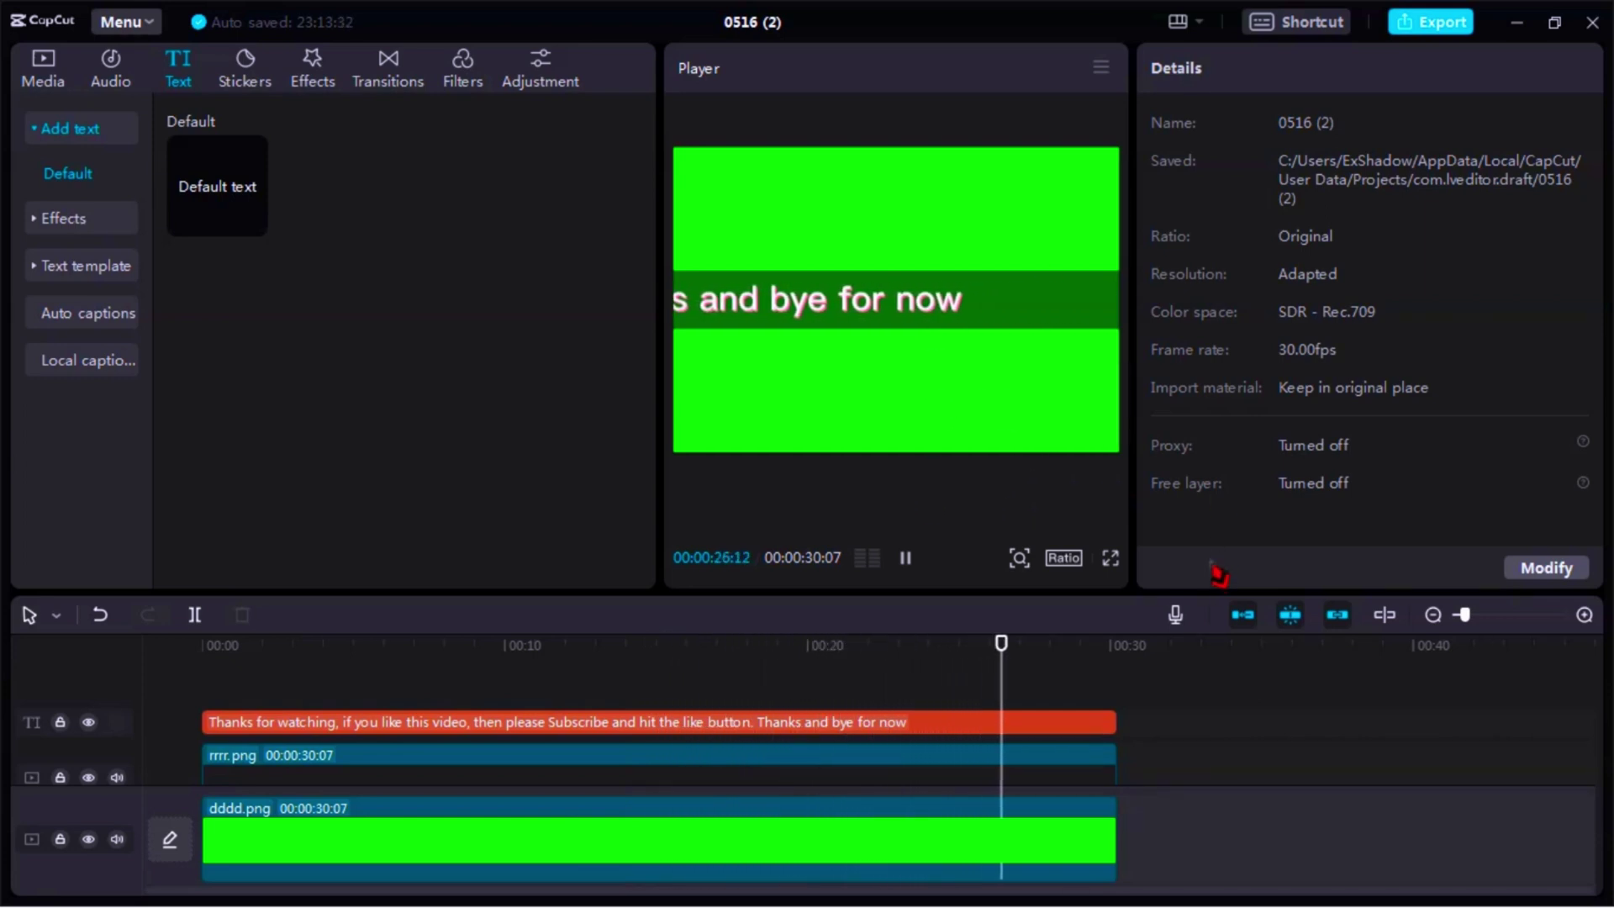
pyautogui.press('space')
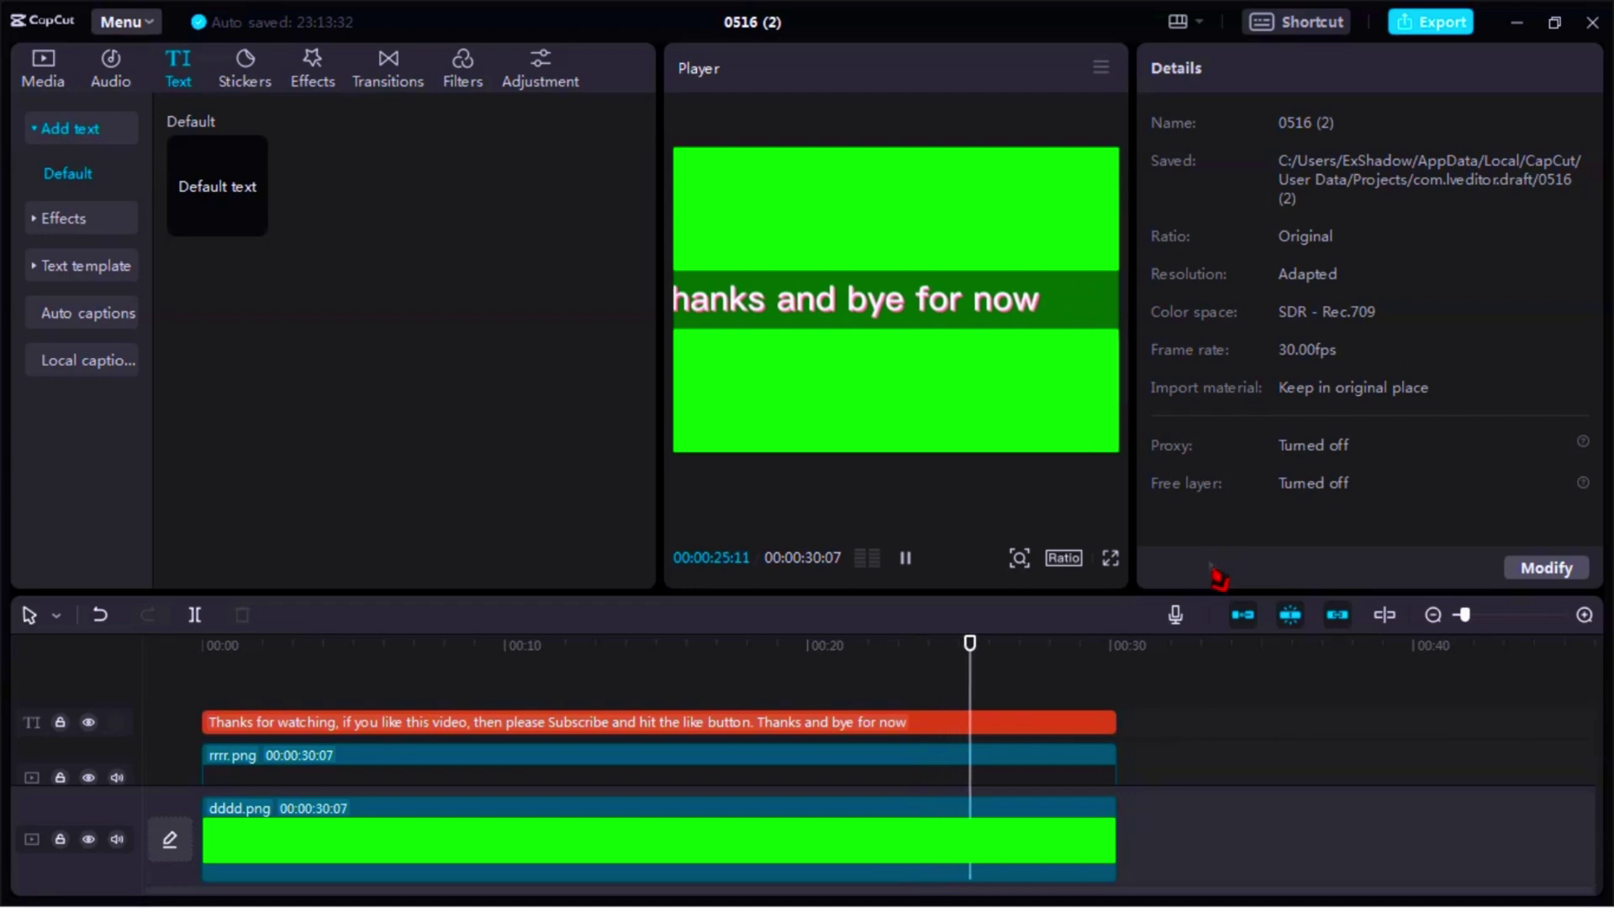
pyautogui.press('space')
# Copy the dark strip clip rrrr.png and paste it onto a separate track above the original.
pyautogui.moveTo(1048, 657); pyautogui.dragTo(389, 667)
pyautogui.click(586, 769)
pyautogui.scroll(-1, 458, 710)
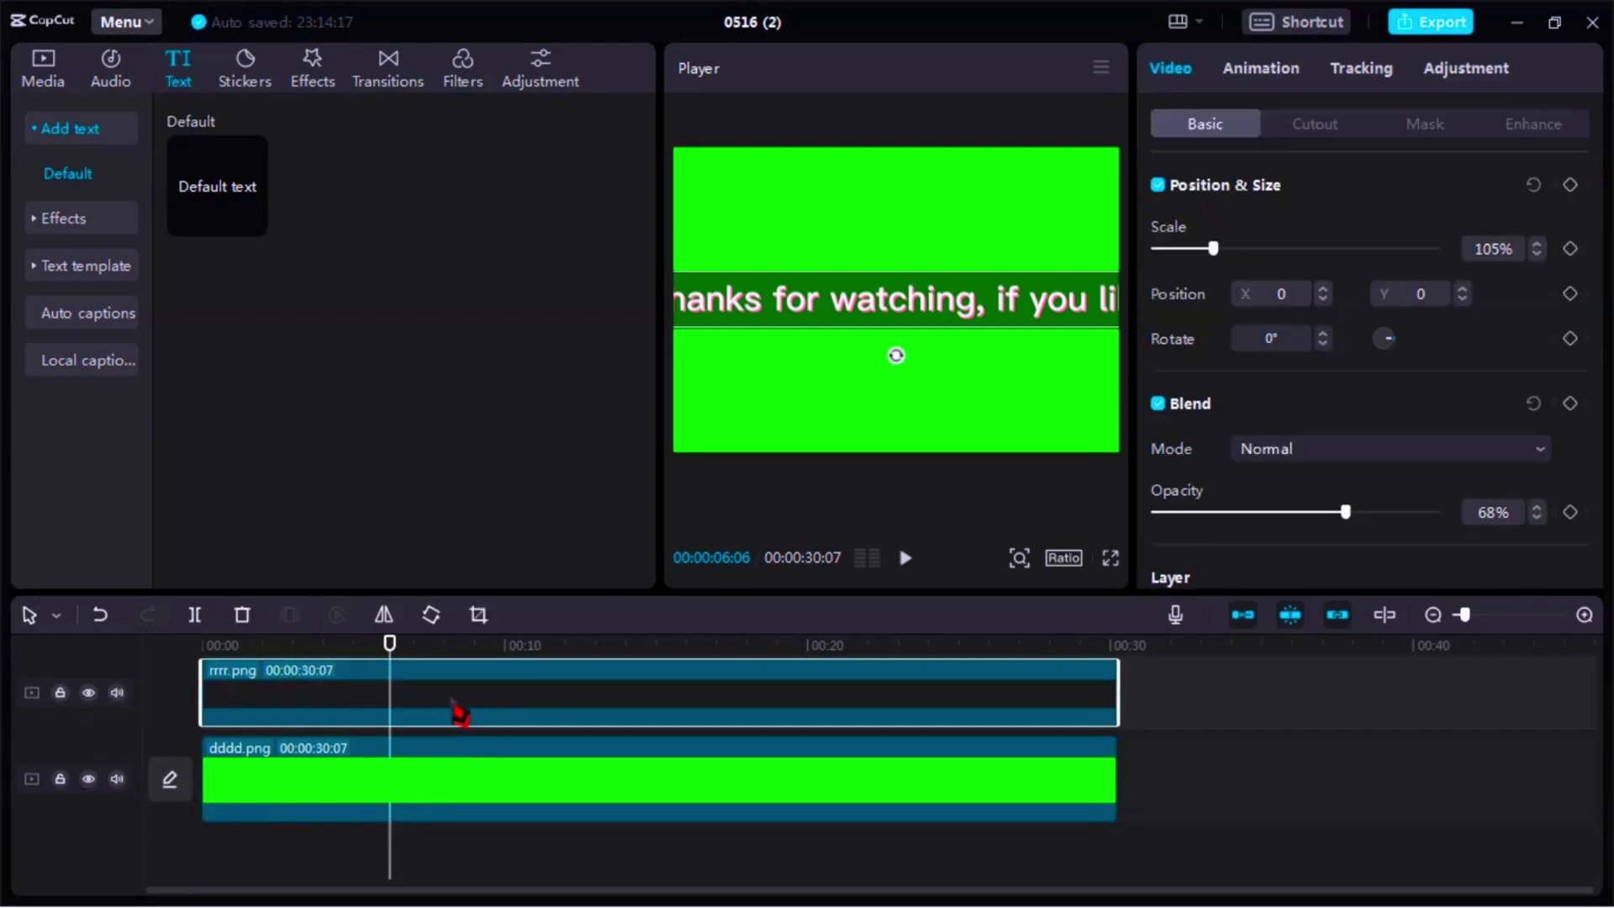
pyautogui.scroll(1, 471, 761)
pyautogui.rightClick(471, 762)
pyautogui.click(536, 414)
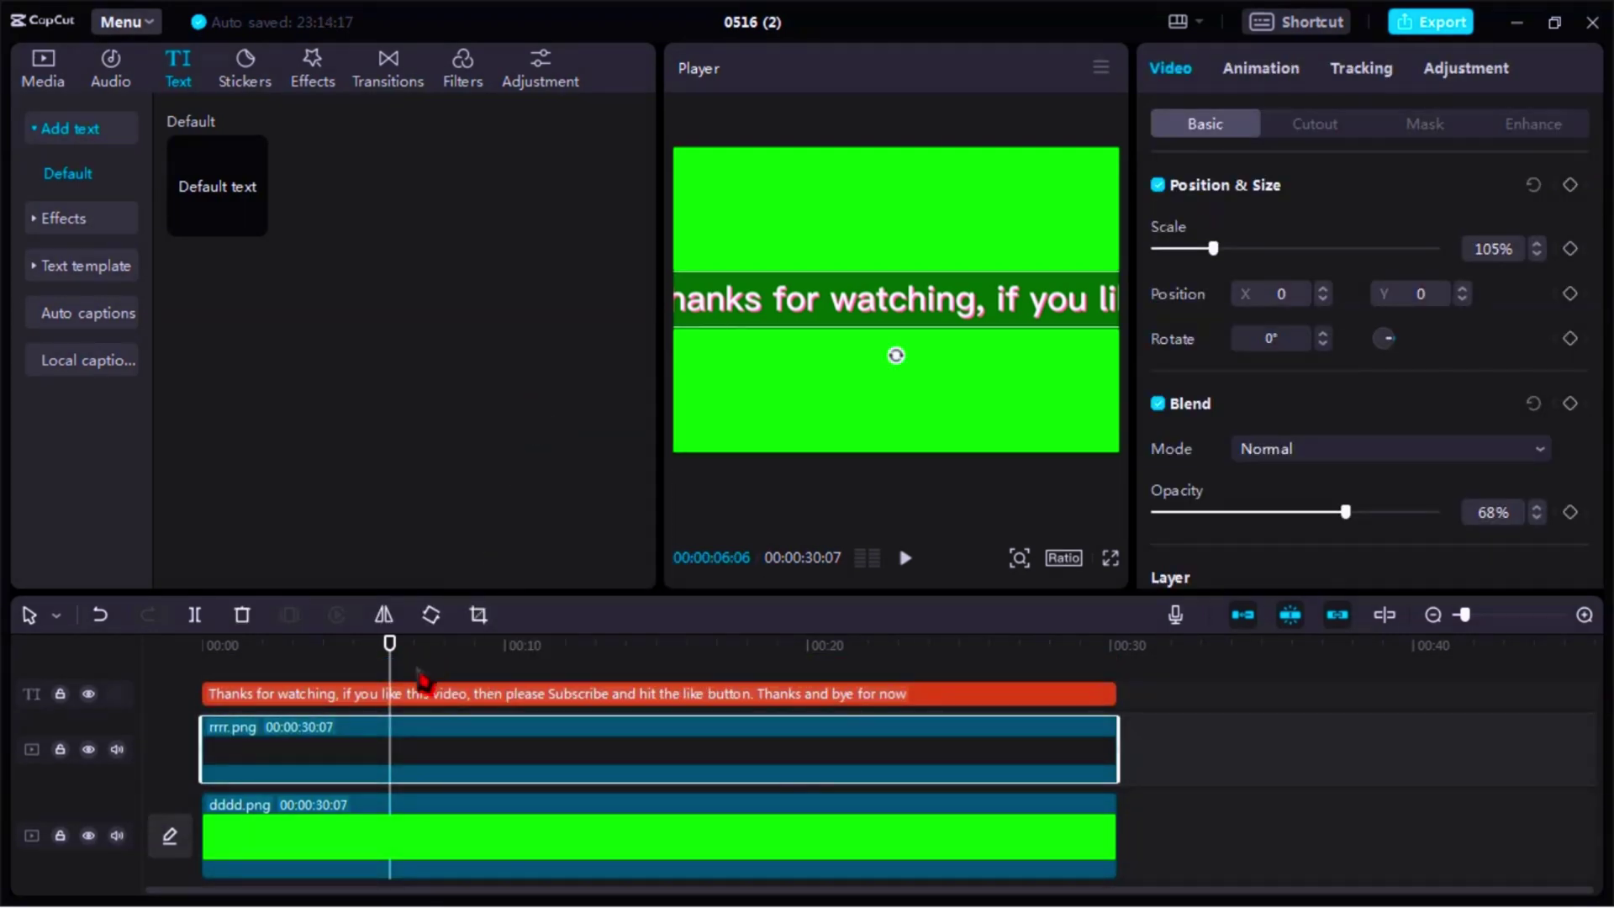
pyautogui.rightClick(419, 670)
pyautogui.click(393, 666)
pyautogui.rightClick(425, 670)
pyautogui.click(454, 684)
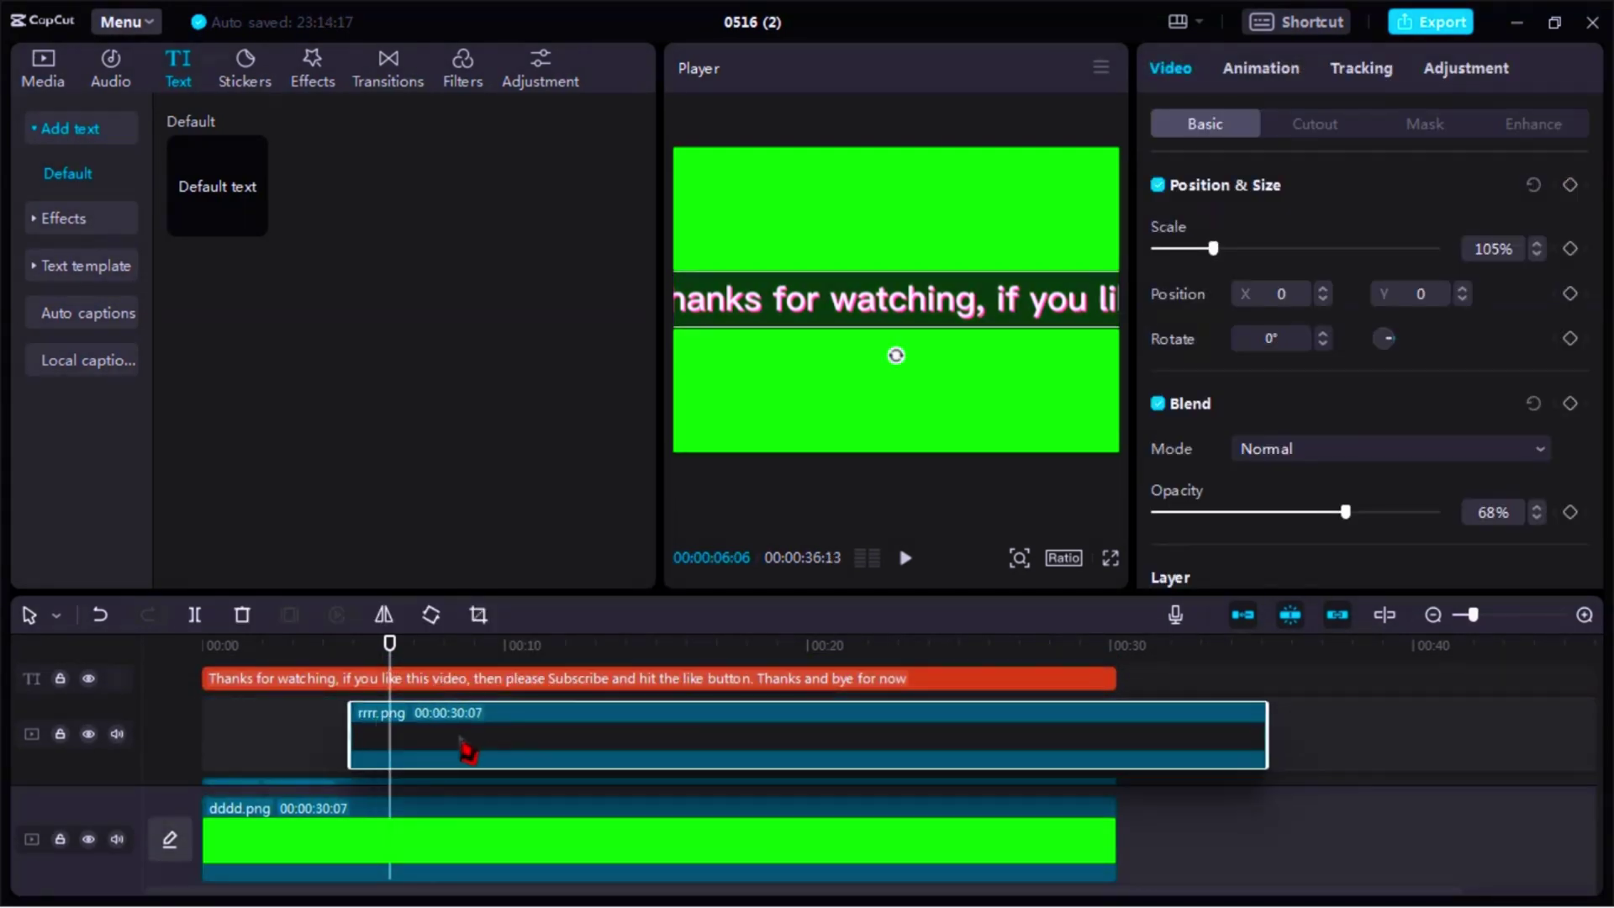
# Move the copied dark strip straight down to about Y -733, below the message strip, and preview it briefly.
pyautogui.click(854, 339)
pyautogui.click(585, 756)
pyautogui.moveTo(865, 336); pyautogui.dragTo(871, 404)
pyautogui.click(1222, 774)
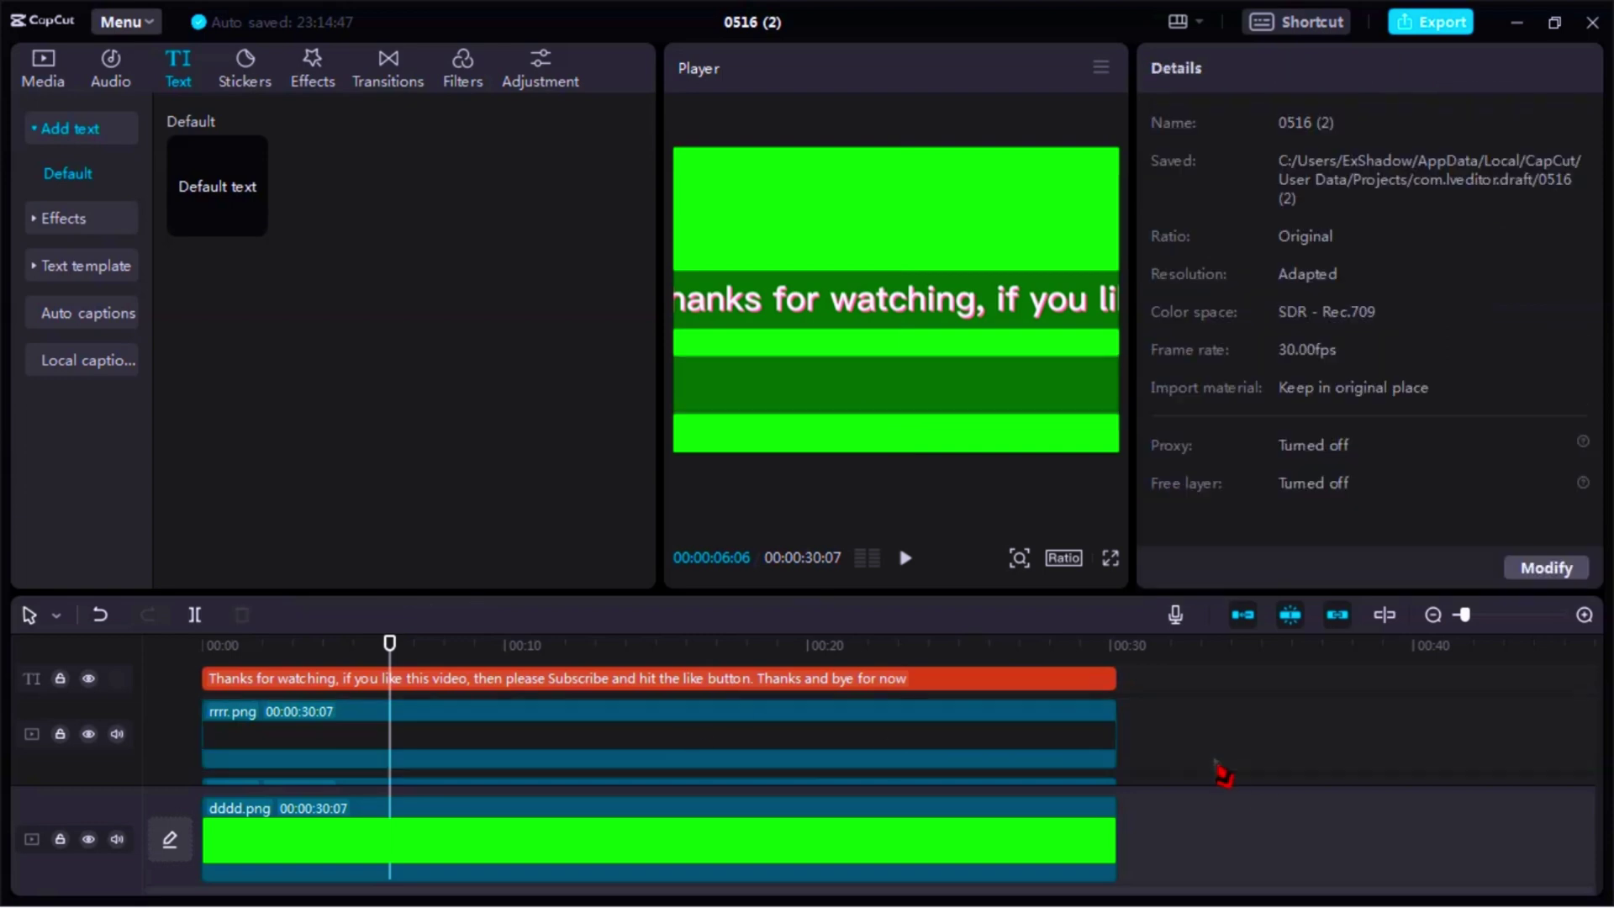
pyautogui.press('space')
pyautogui.press('space')
# Set the lower dark strip's opacity to 53%.
pyautogui.scroll(-2, 487, 767)
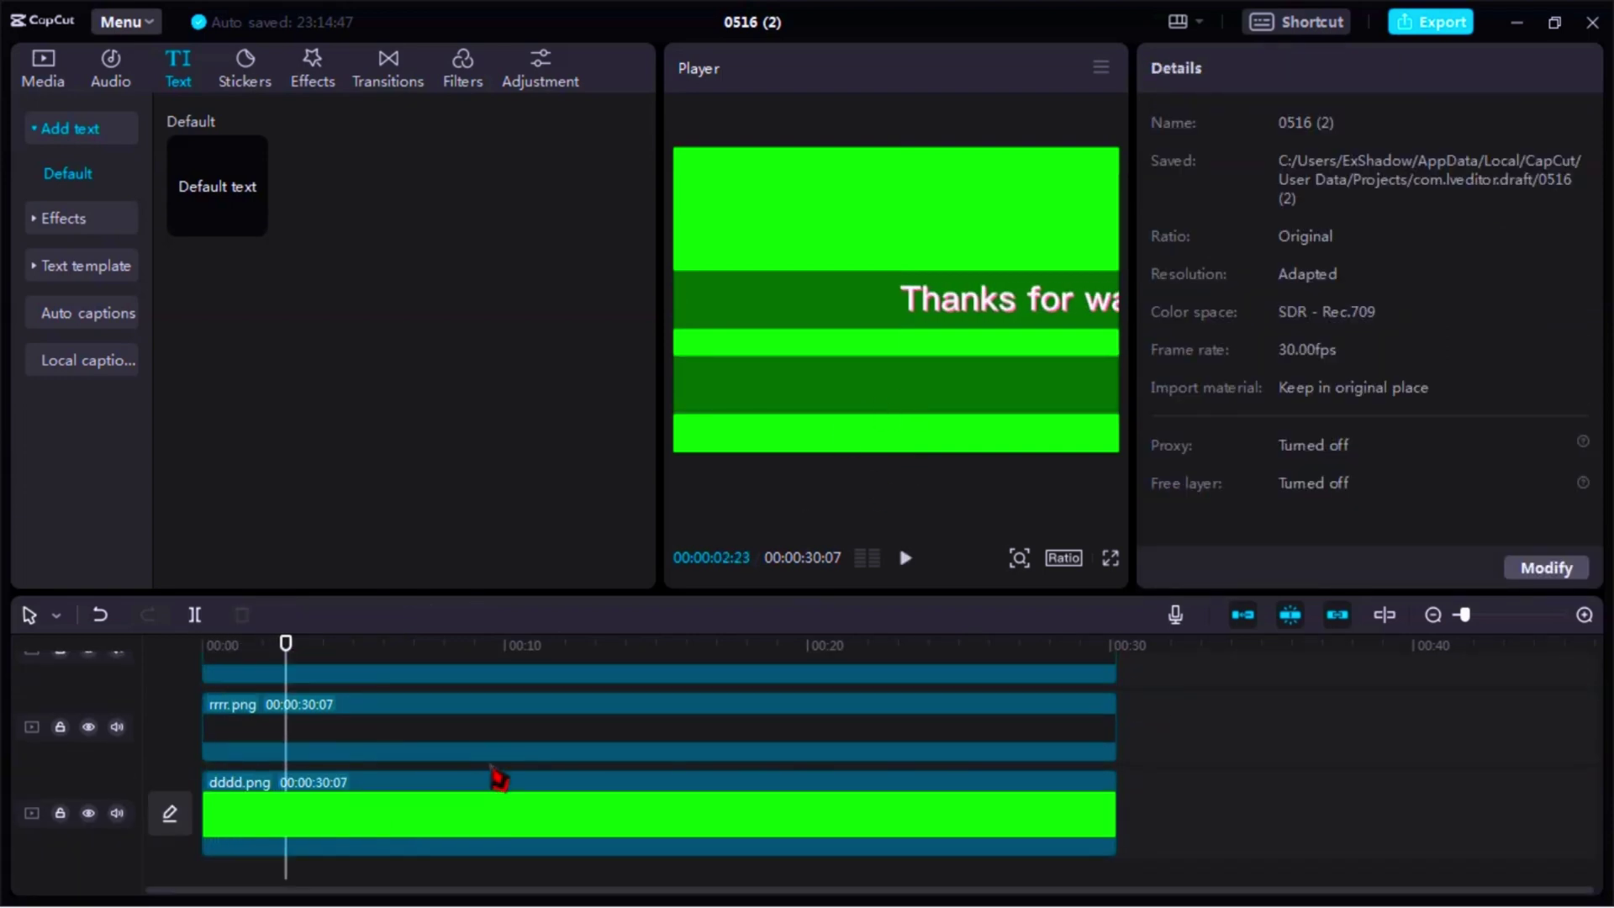
pyautogui.moveTo(536, 691); pyautogui.dragTo(562, 634)
pyautogui.moveTo(1345, 512); pyautogui.dragTo(1303, 568)
pyautogui.scroll(2, 618, 746)
pyautogui.scroll(1, 512, 737)
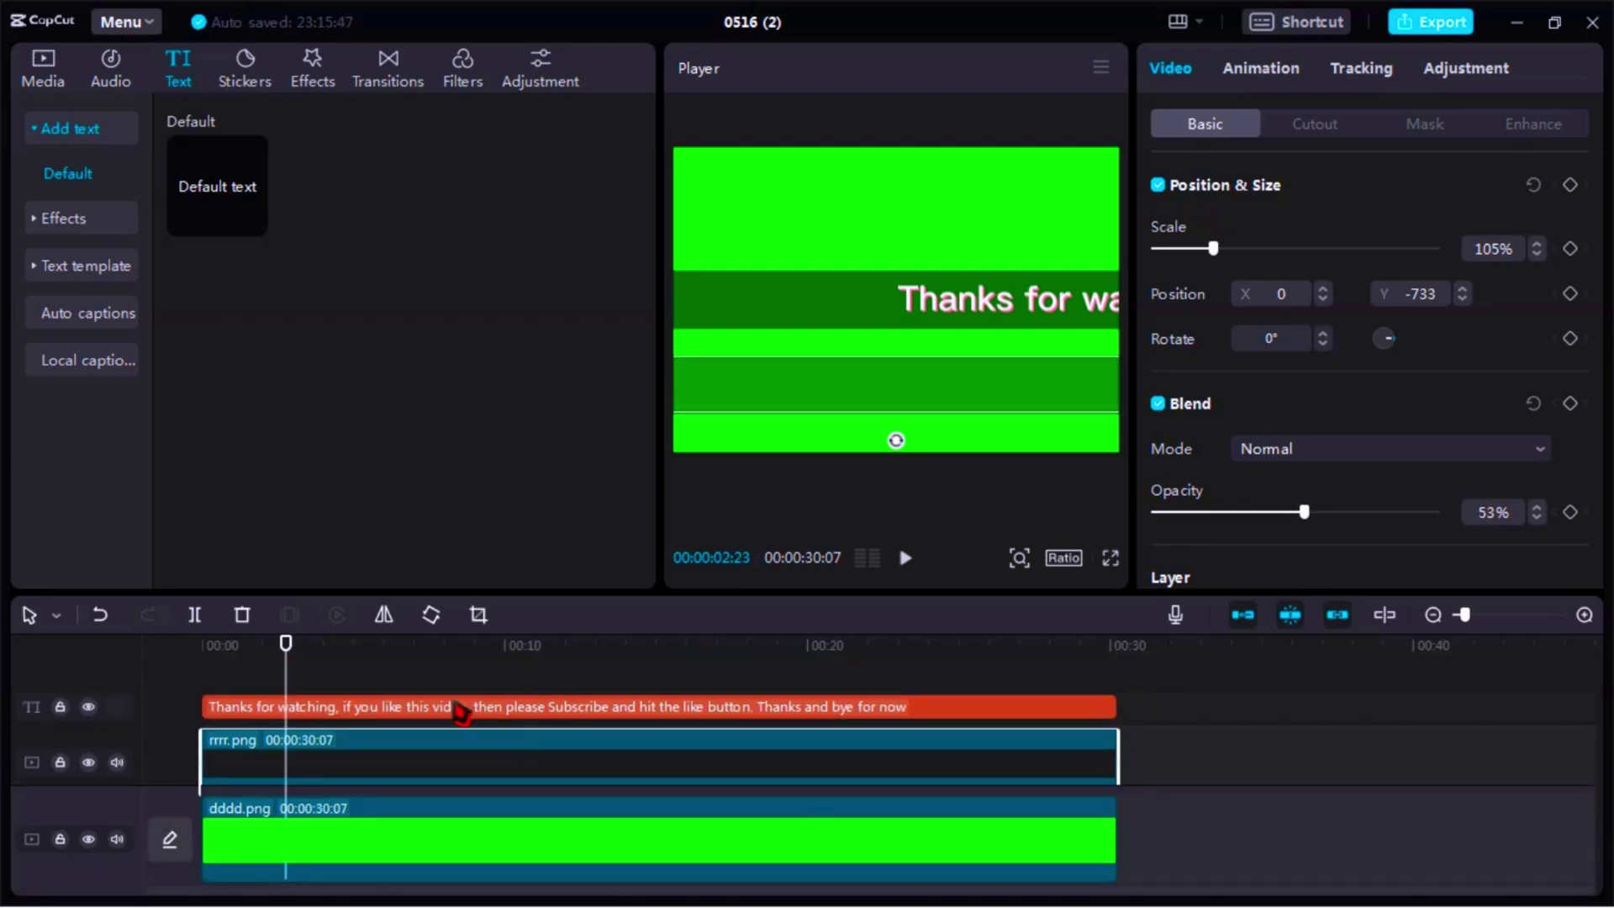
# Add a default text spanning the full timeline, place it on the lower dark strip and enlarge it slightly.
pyautogui.click(415, 712)
pyautogui.press('Home')
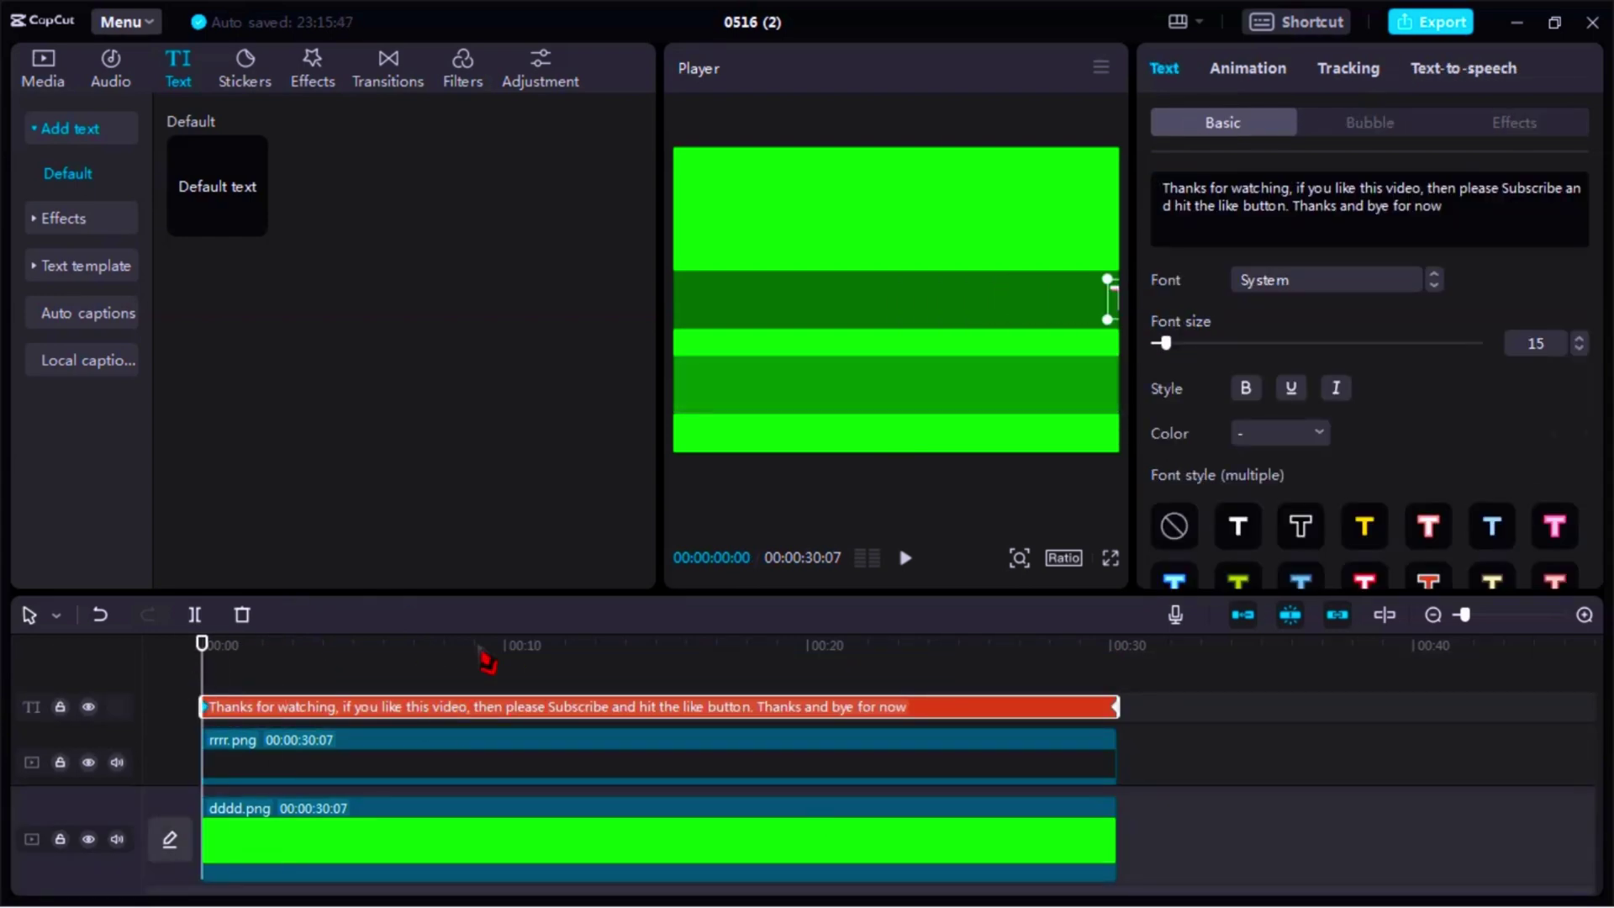
pyautogui.moveTo(214, 662); pyautogui.dragTo(332, 662)
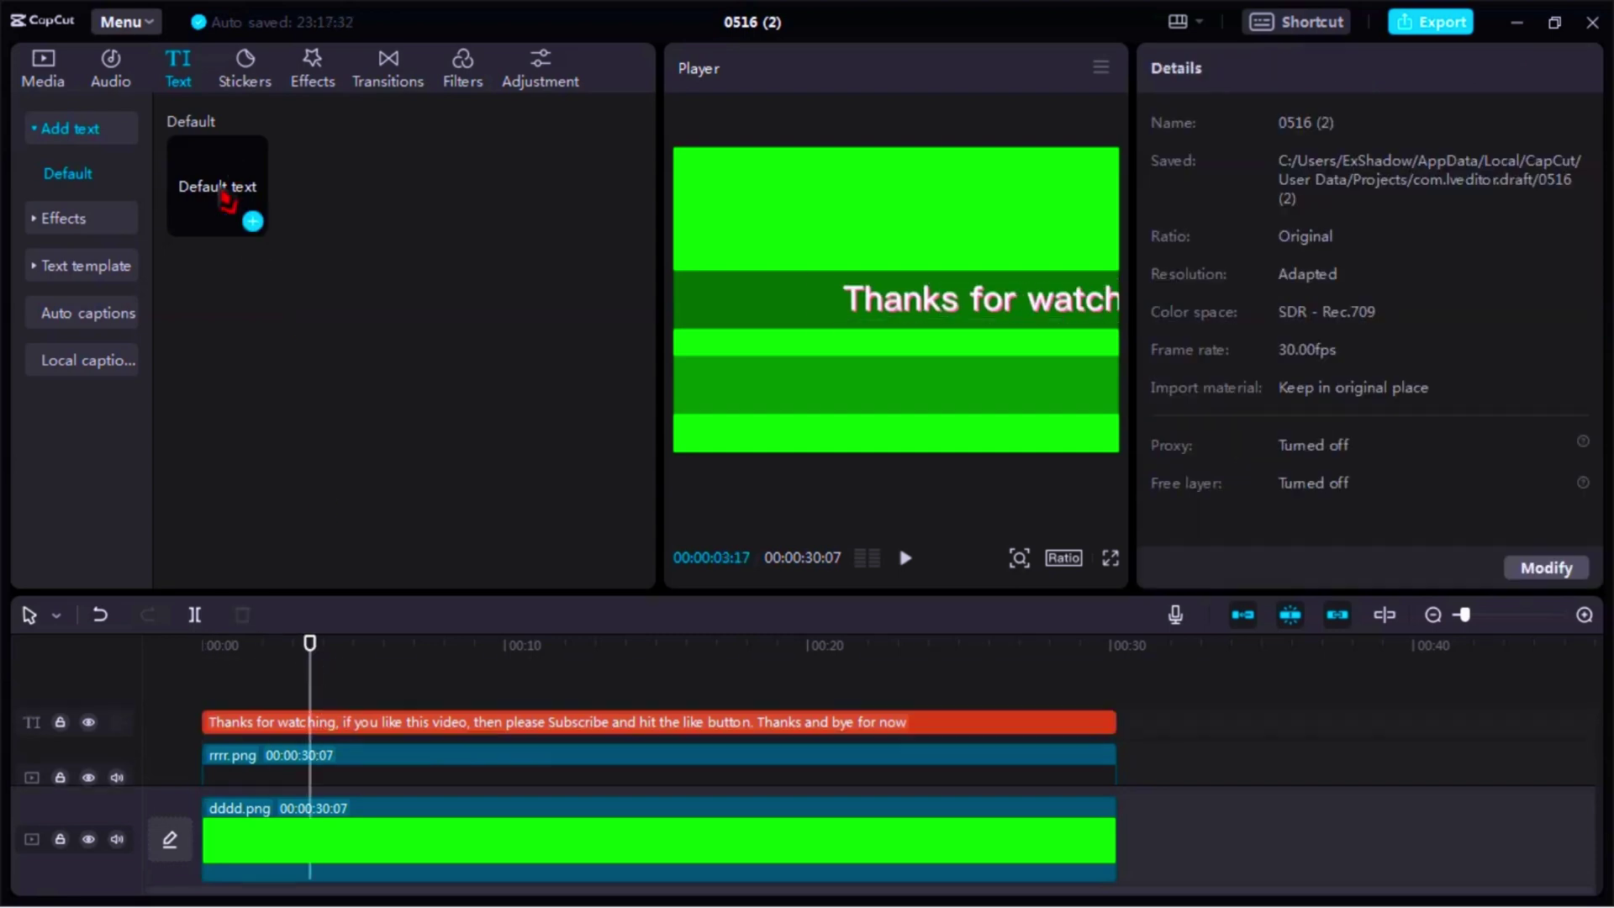
pyautogui.moveTo(226, 201); pyautogui.dragTo(187, 660)
pyautogui.moveTo(353, 723); pyautogui.dragTo(1119, 721)
pyautogui.moveTo(871, 314); pyautogui.dragTo(877, 400)
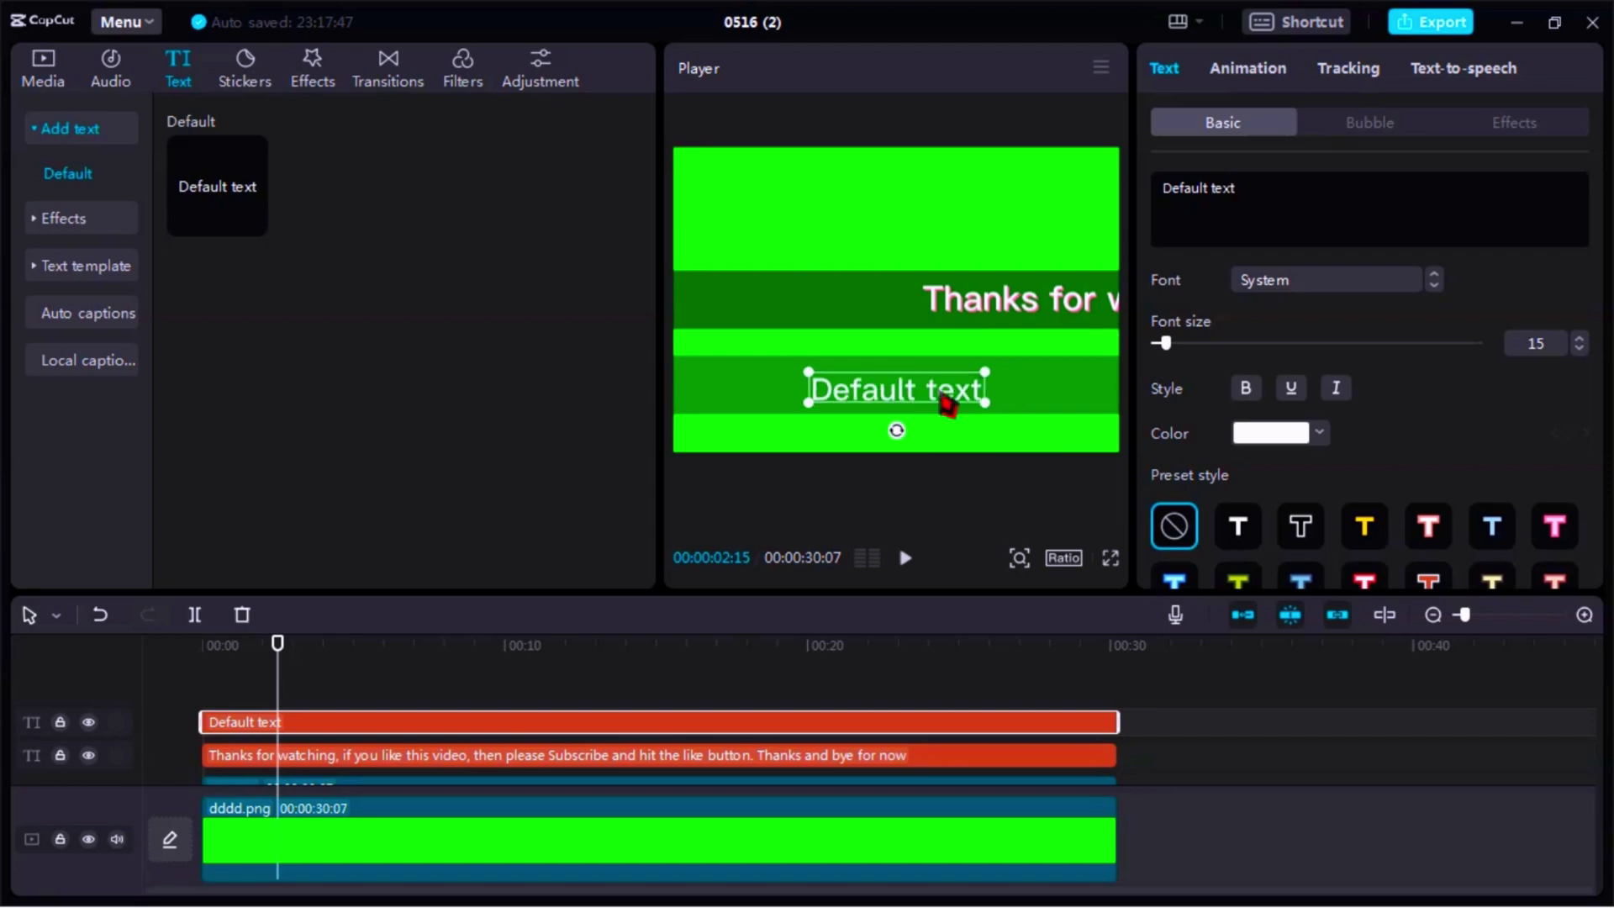
pyautogui.moveTo(990, 397); pyautogui.dragTo(1002, 402)
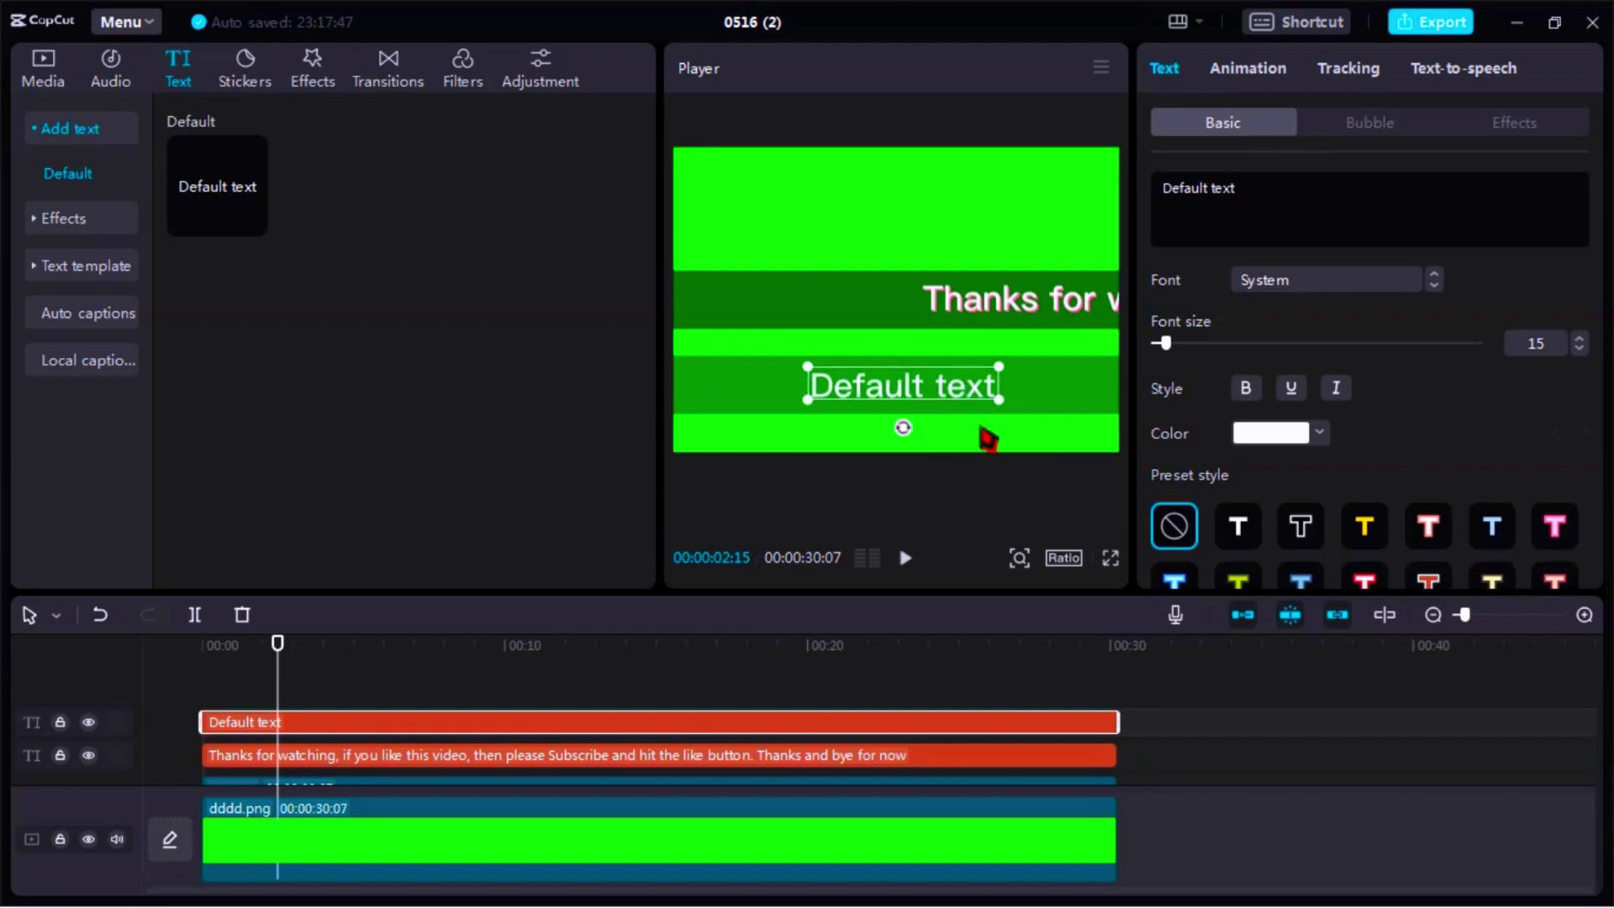
# Set the lower dark strip's opacity to 56%.
pyautogui.scroll(-1, 740, 752)
pyautogui.click(740, 753)
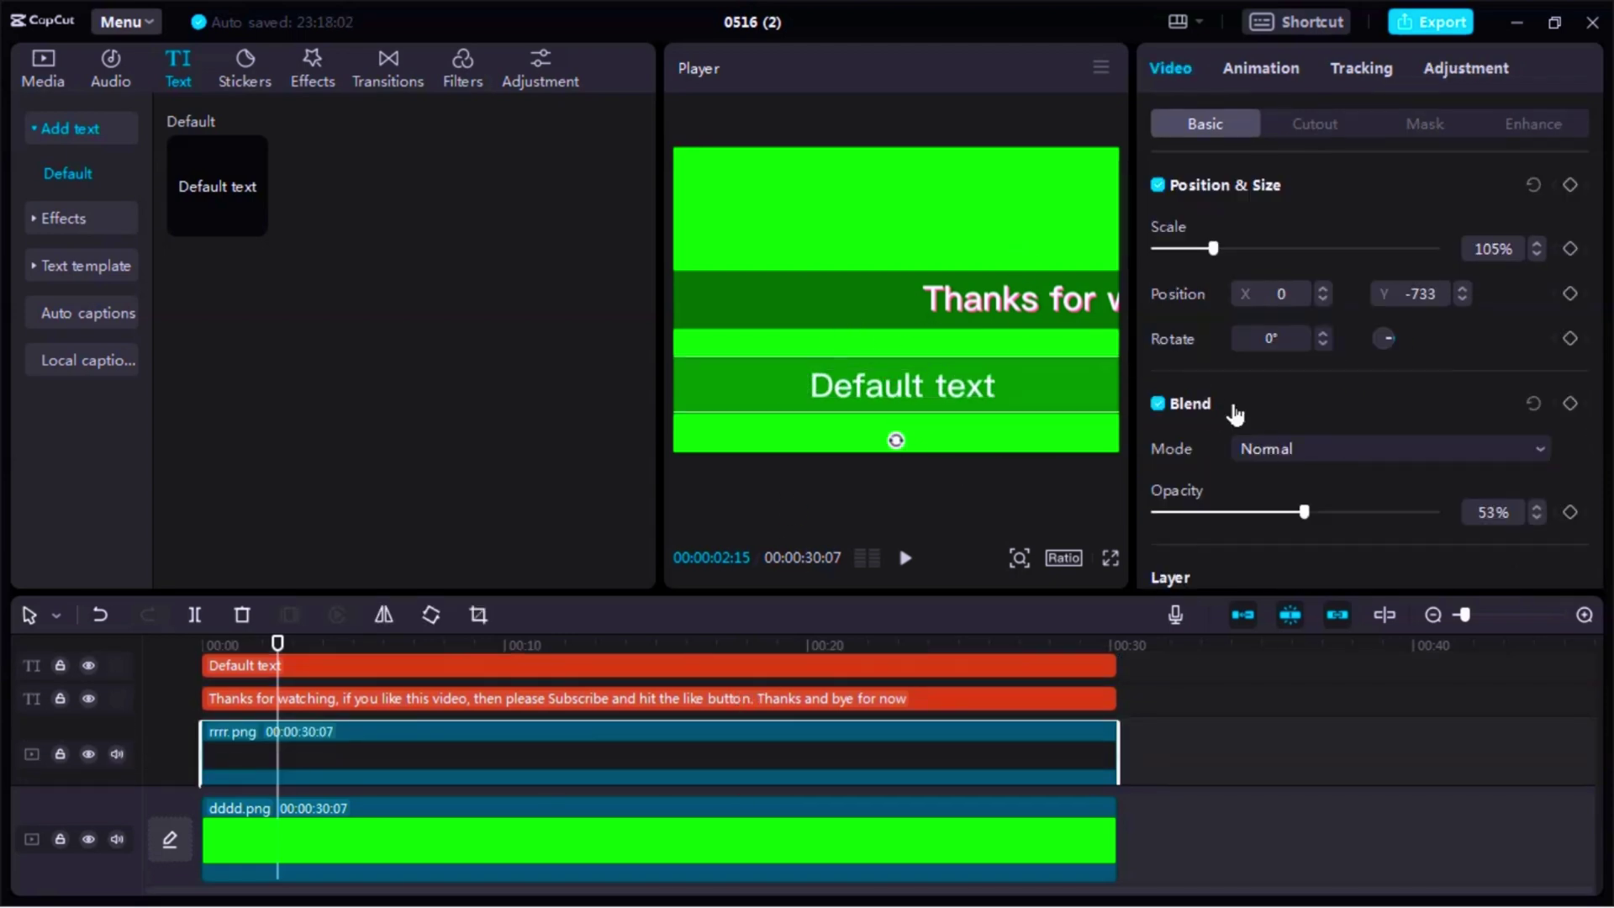
pyautogui.moveTo(1304, 513)
pyautogui.mouseDown()
pyautogui.moveTo(1262, 515)
pyautogui.moveTo(1337, 530)
pyautogui.moveTo(1318, 525)
pyautogui.mouseUp()
pyautogui.scroll(-1, 605, 753)
pyautogui.click(555, 762)
pyautogui.click(604, 712)
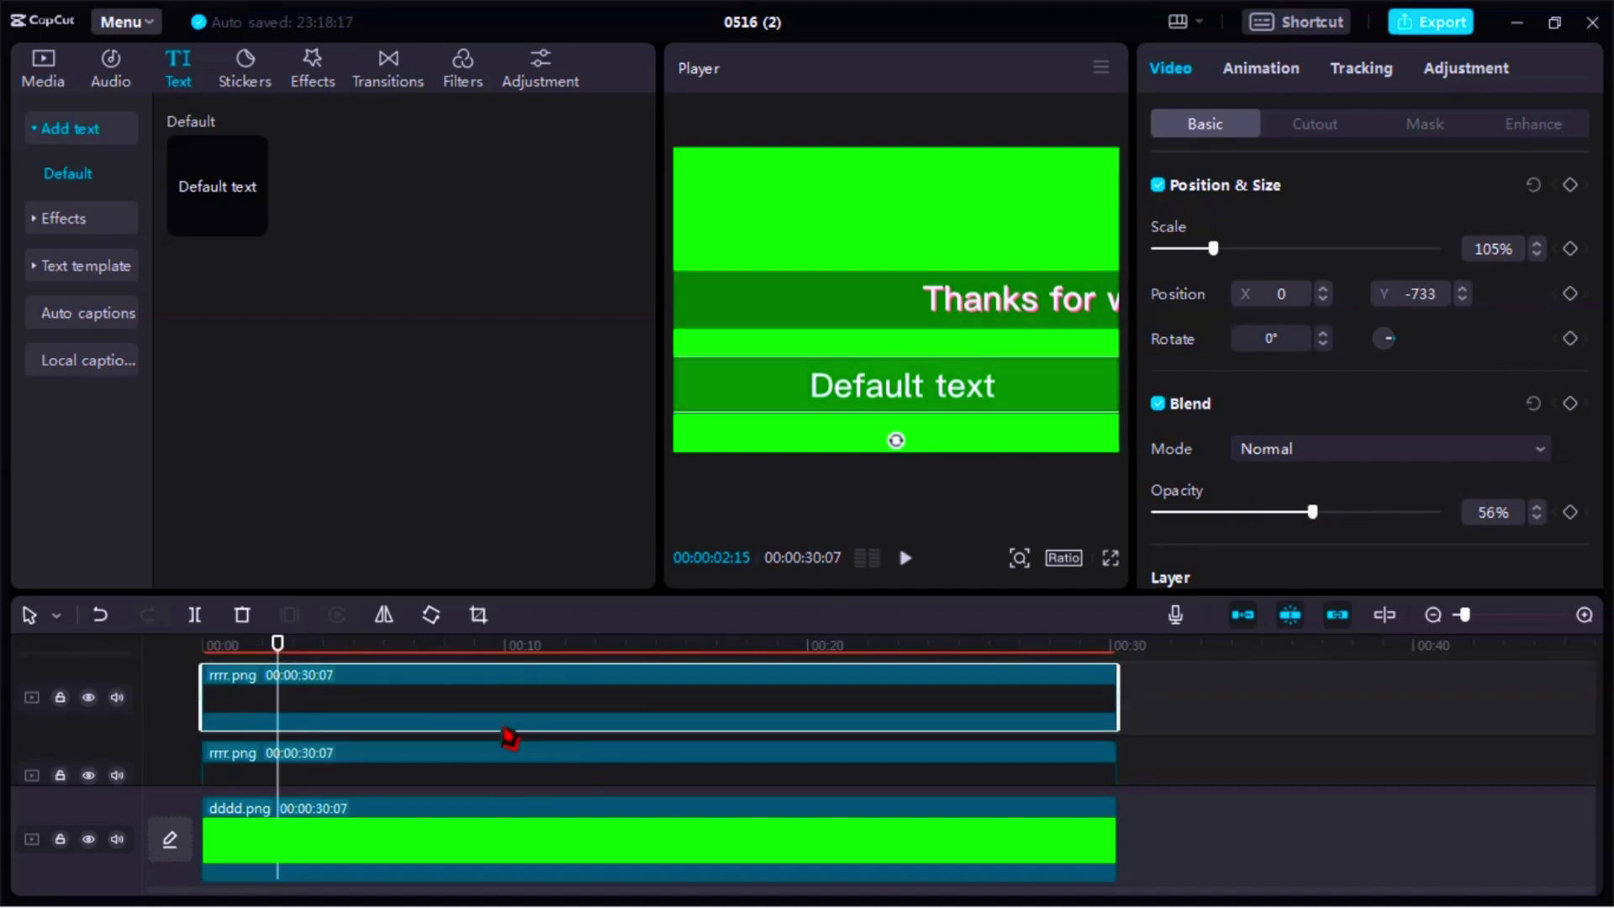
# Replace the lower strip's default text with the Khmer message "សូមអរគុណសម្រាប់ការទស្សនា".
pyautogui.scroll(1, 508, 737)
pyautogui.click(450, 721)
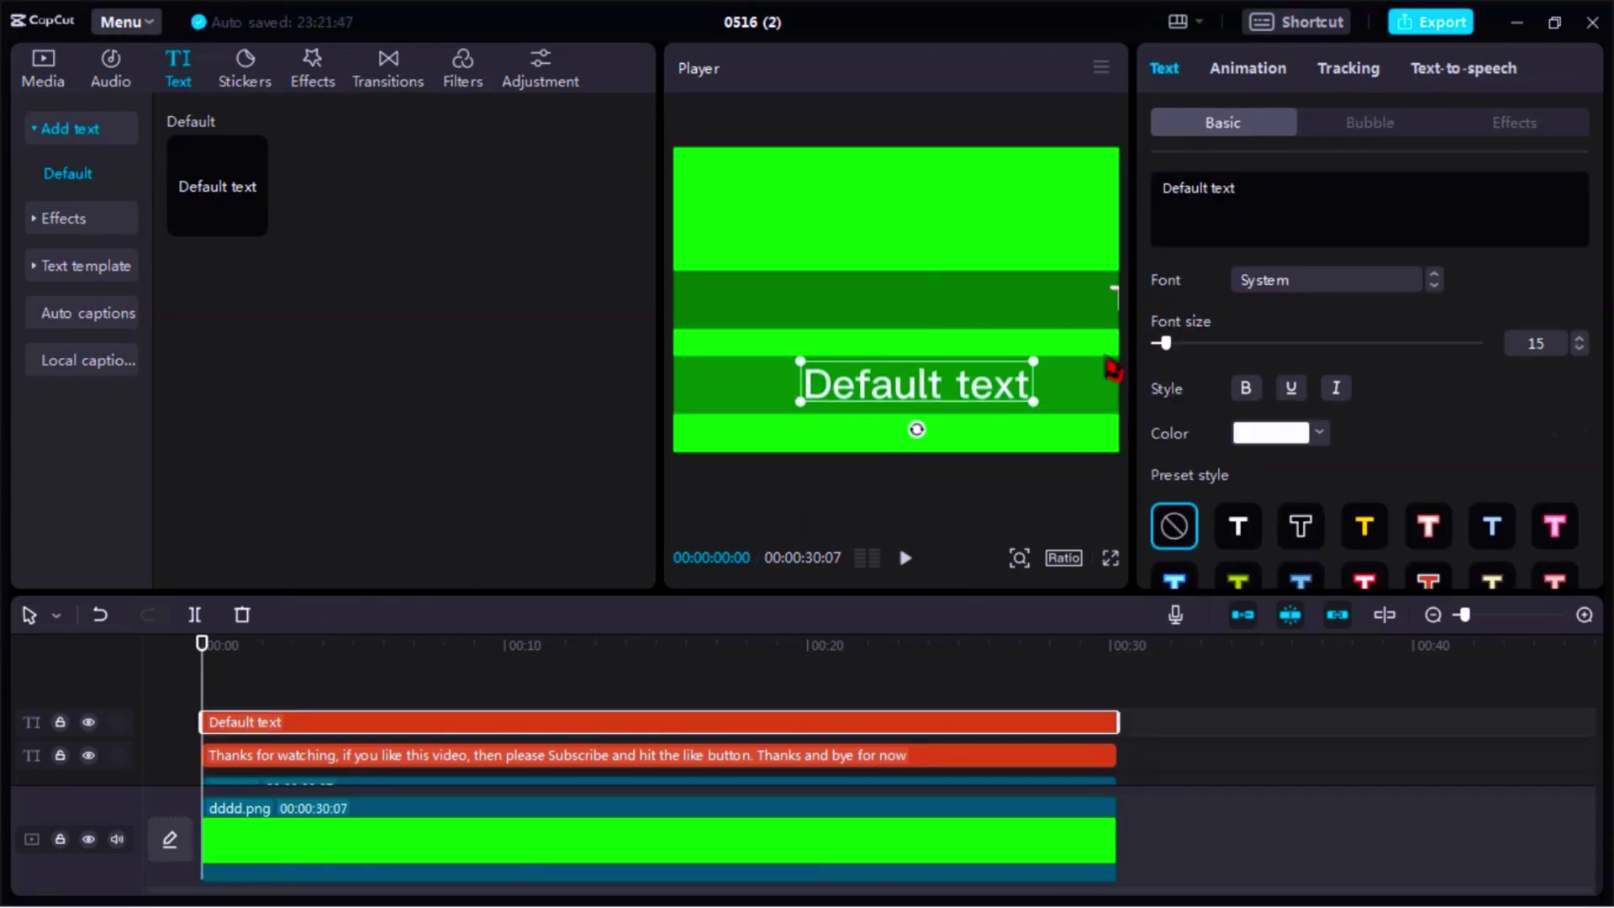
pyautogui.click(1214, 216)
pyautogui.hotkey('ctrl', 'a')
pyautogui.write('ស')
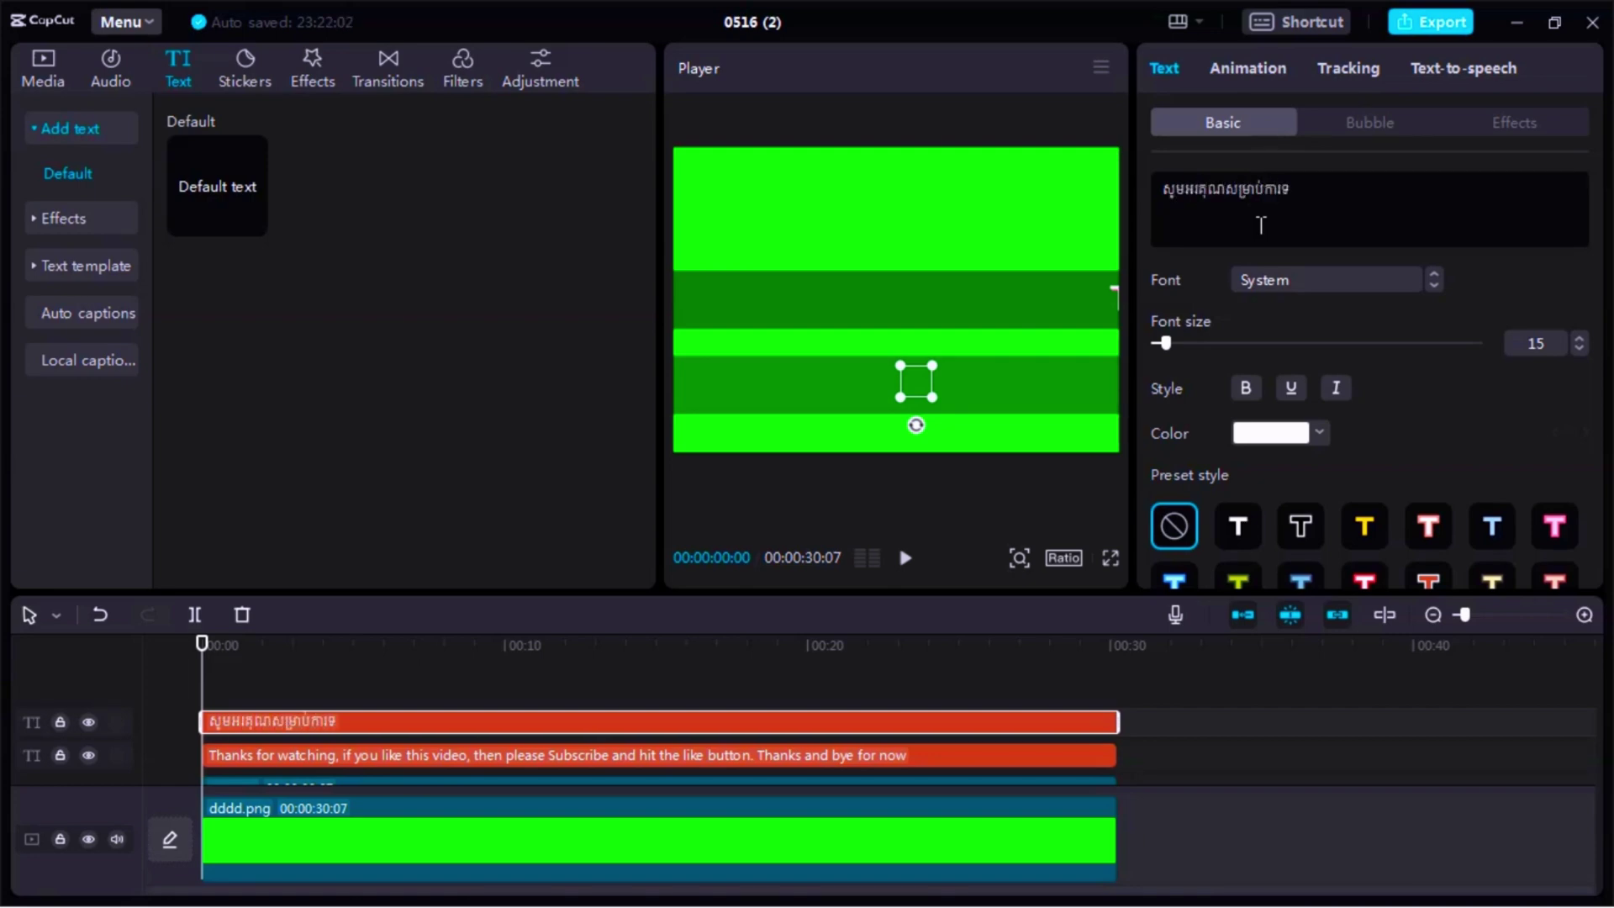
# Set the font of the whole Khmer message to AKbalthom Ream.
pyautogui.moveTo(1263, 225); pyautogui.dragTo(1151, 185)
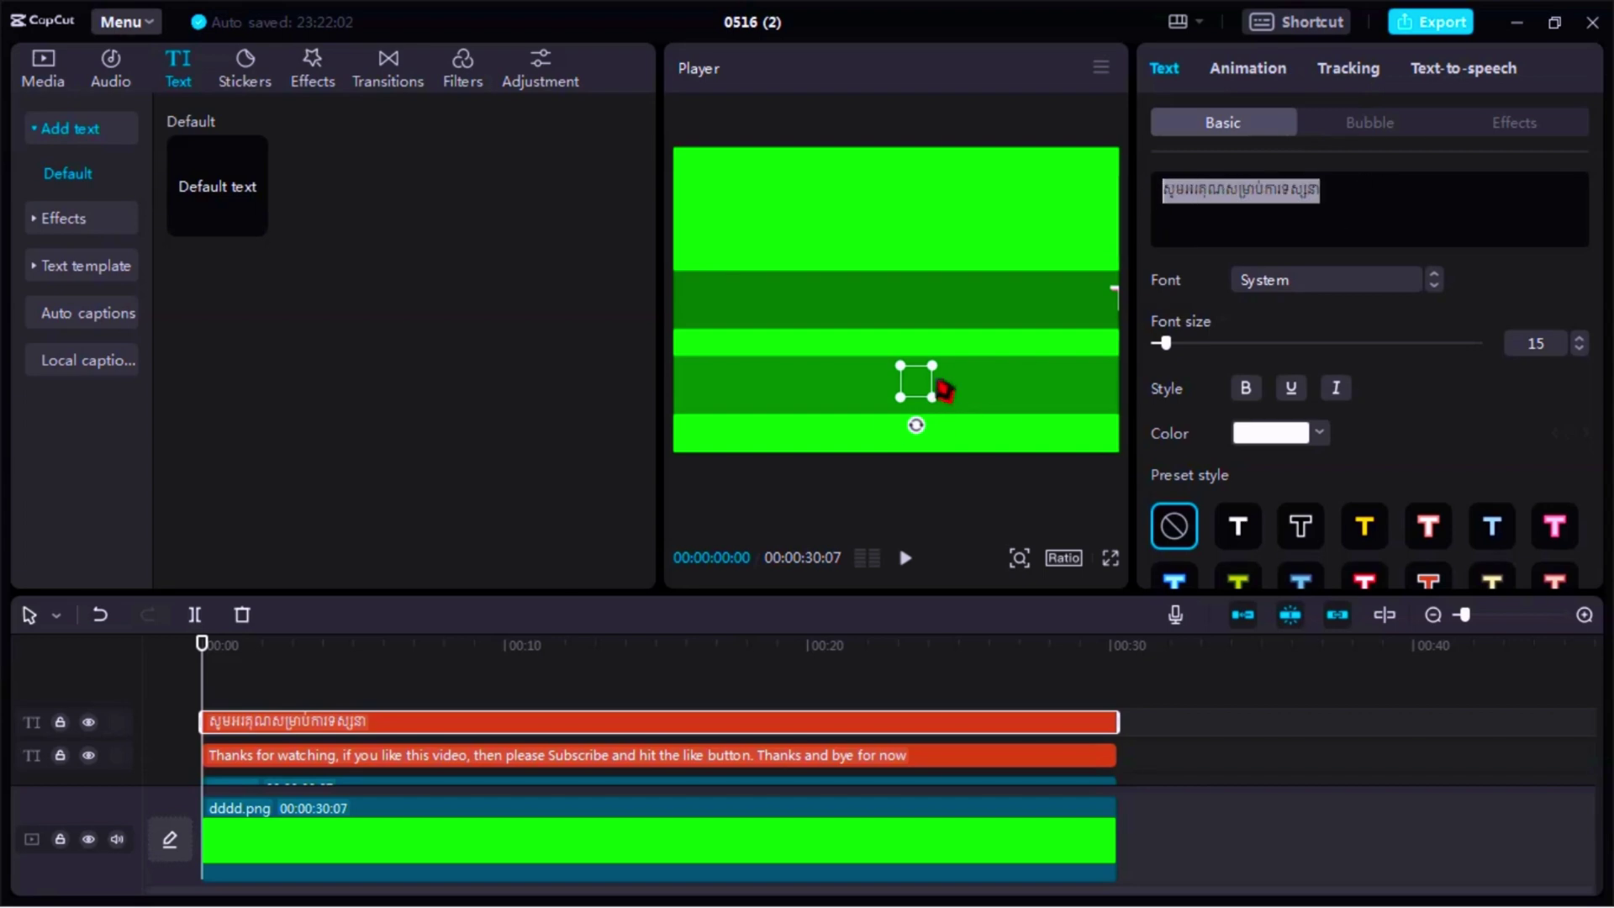
pyautogui.click(1317, 290)
pyautogui.scroll(-10, 1340, 421)
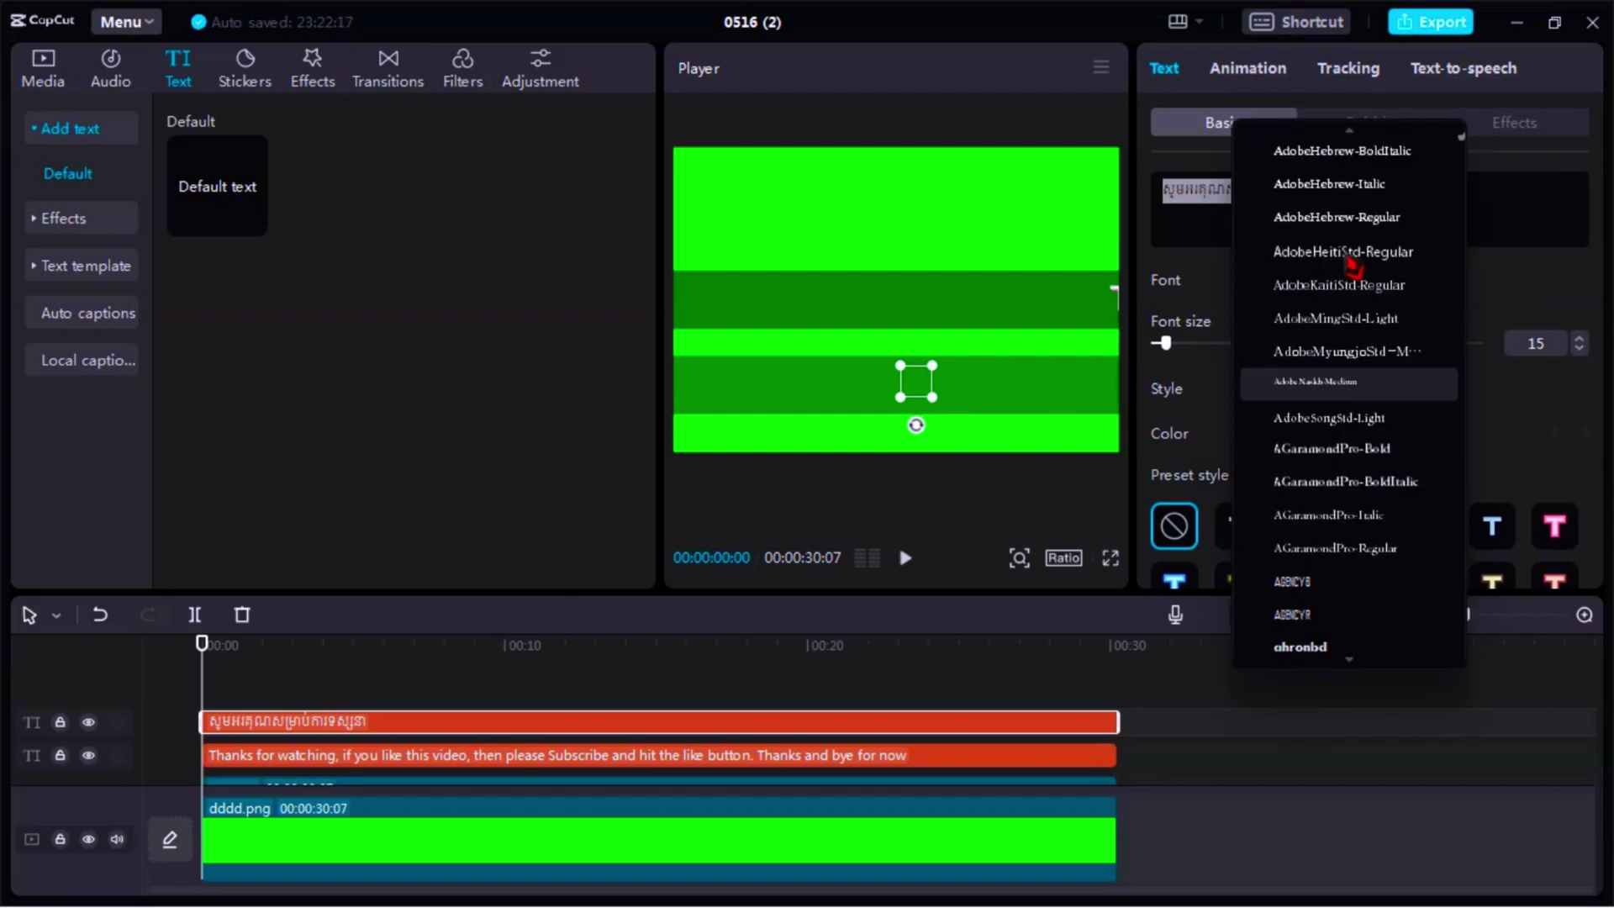
pyautogui.click(1334, 507)
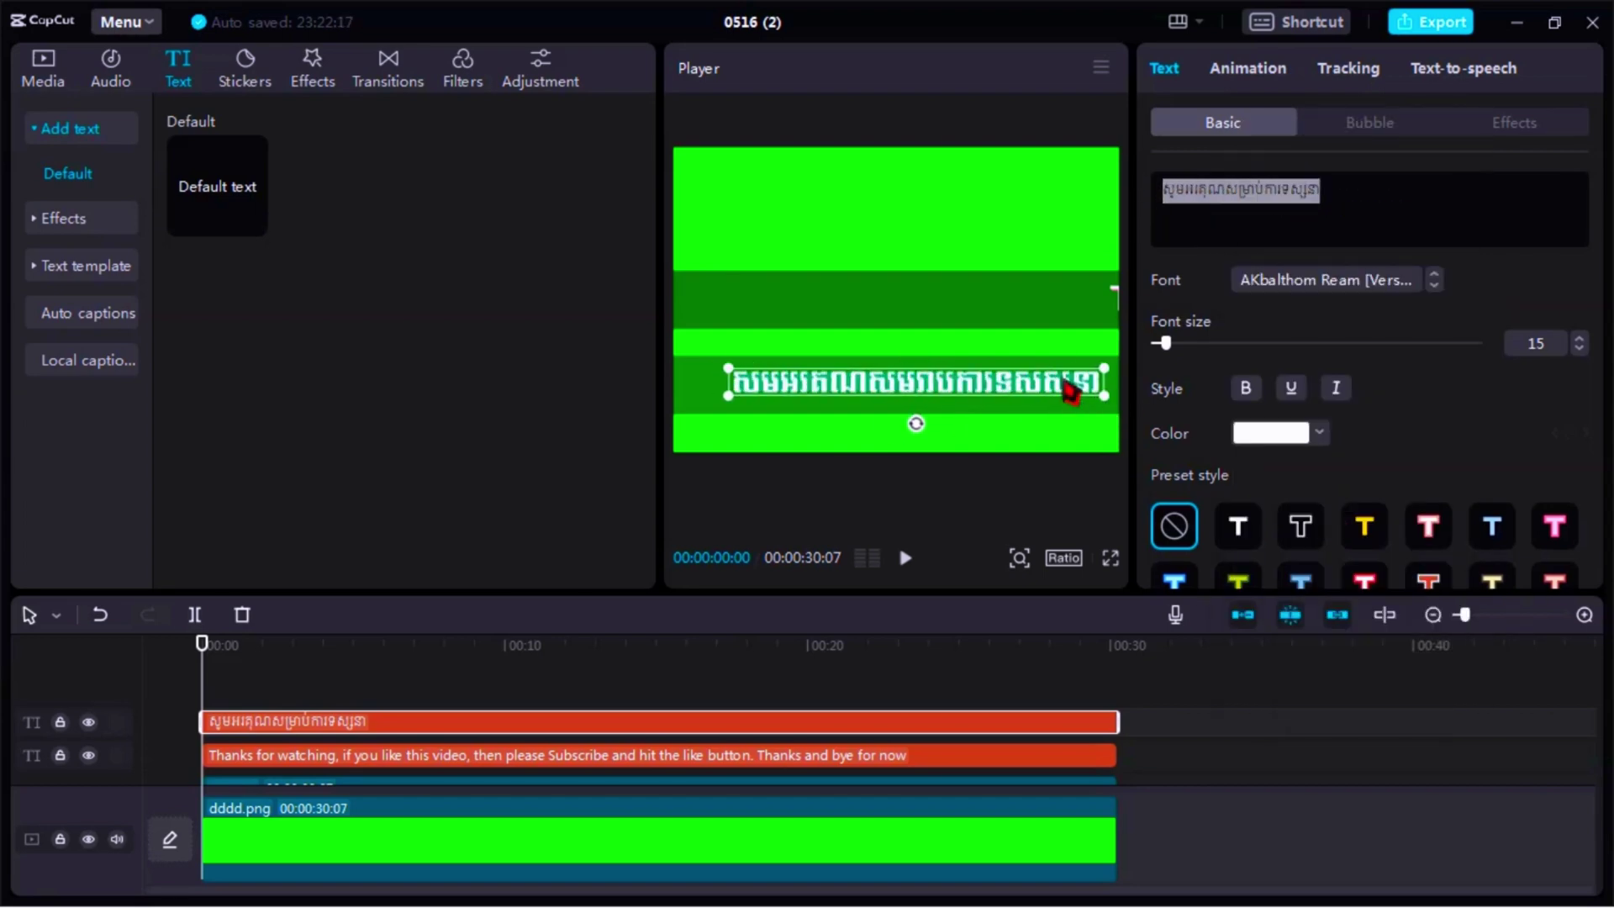
# Preview the project at 00:00:22:05 and enlarge the Khmer text on the lower strip slightly.
pyautogui.click(900, 667)
pyautogui.click(874, 645)
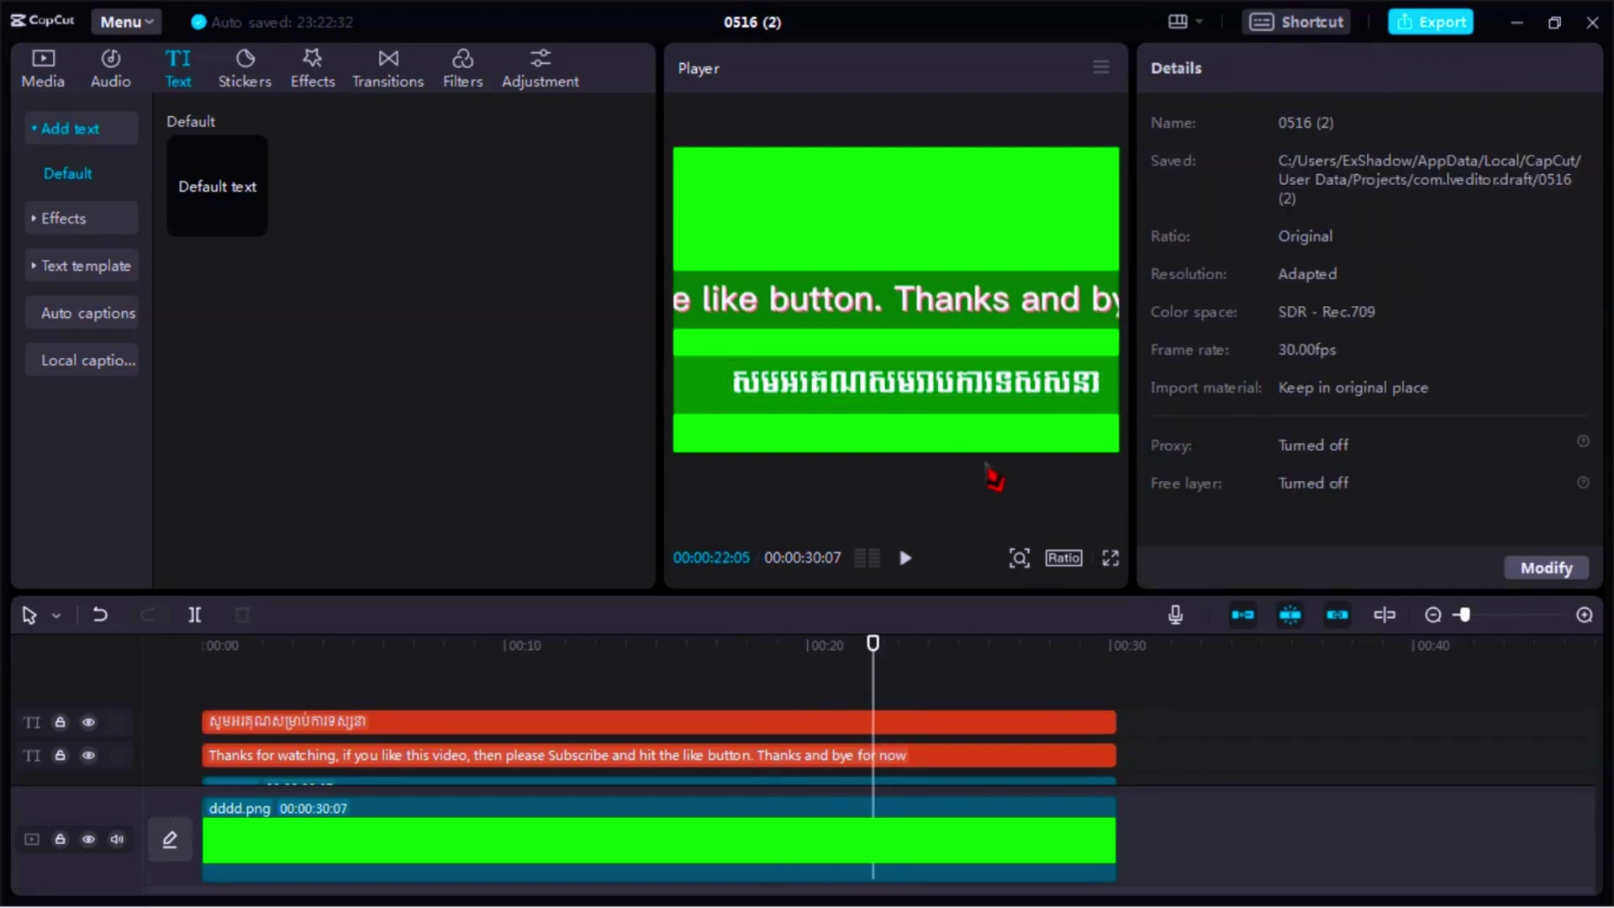
pyautogui.click(827, 720)
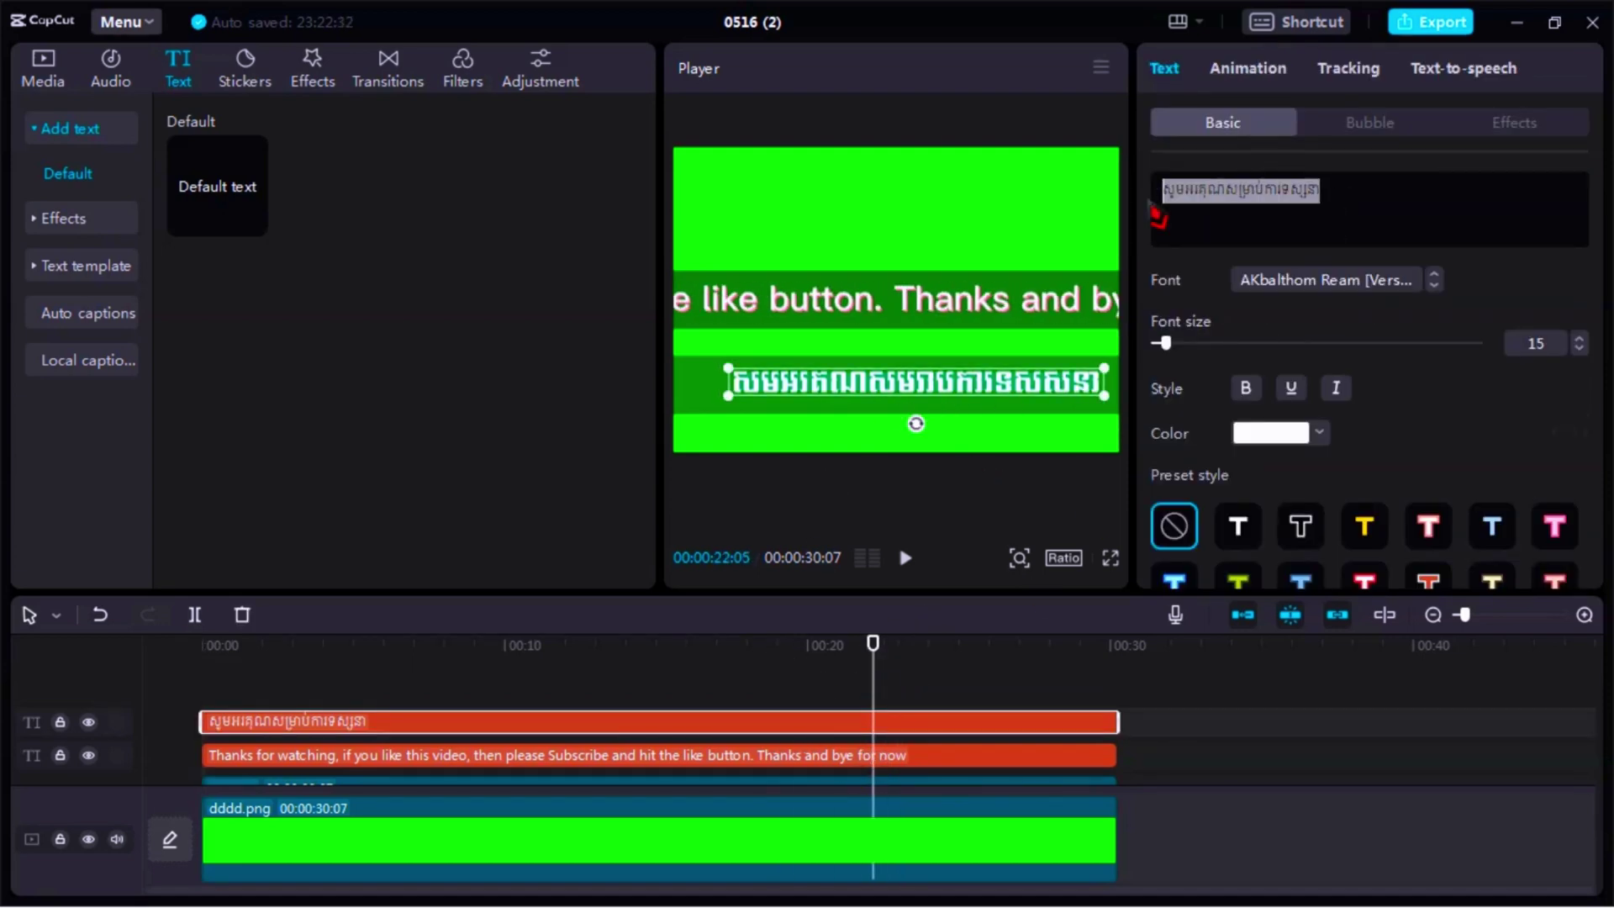
pyautogui.moveTo(849, 395); pyautogui.dragTo(874, 388)
pyautogui.moveTo(727, 396); pyautogui.dragTo(719, 398)
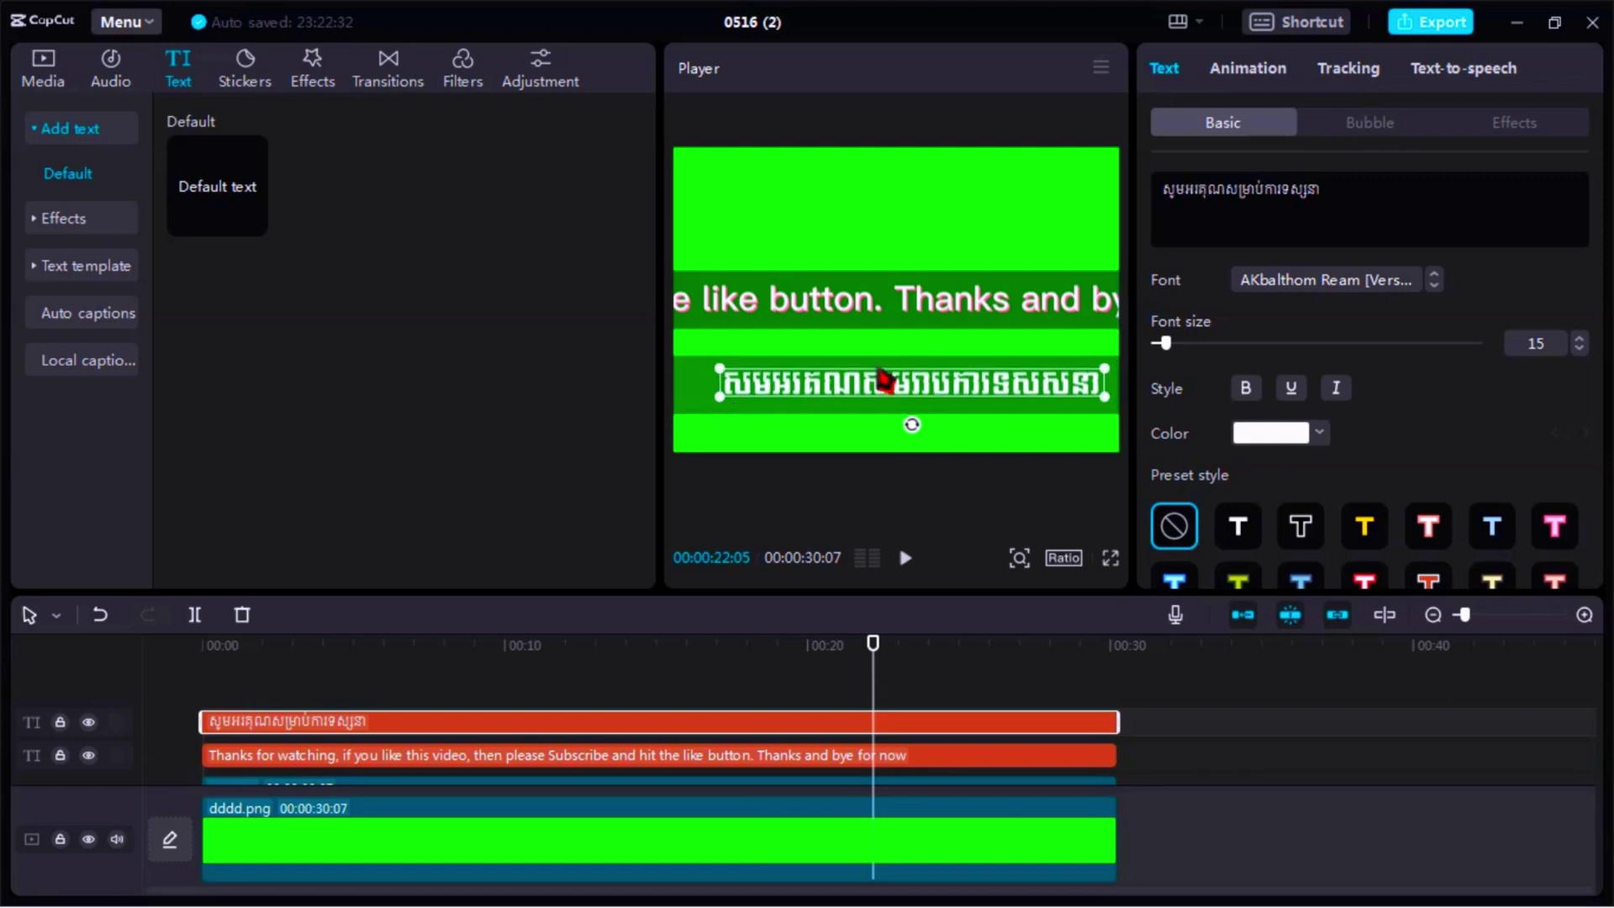
pyautogui.moveTo(877, 392); pyautogui.dragTo(871, 394)
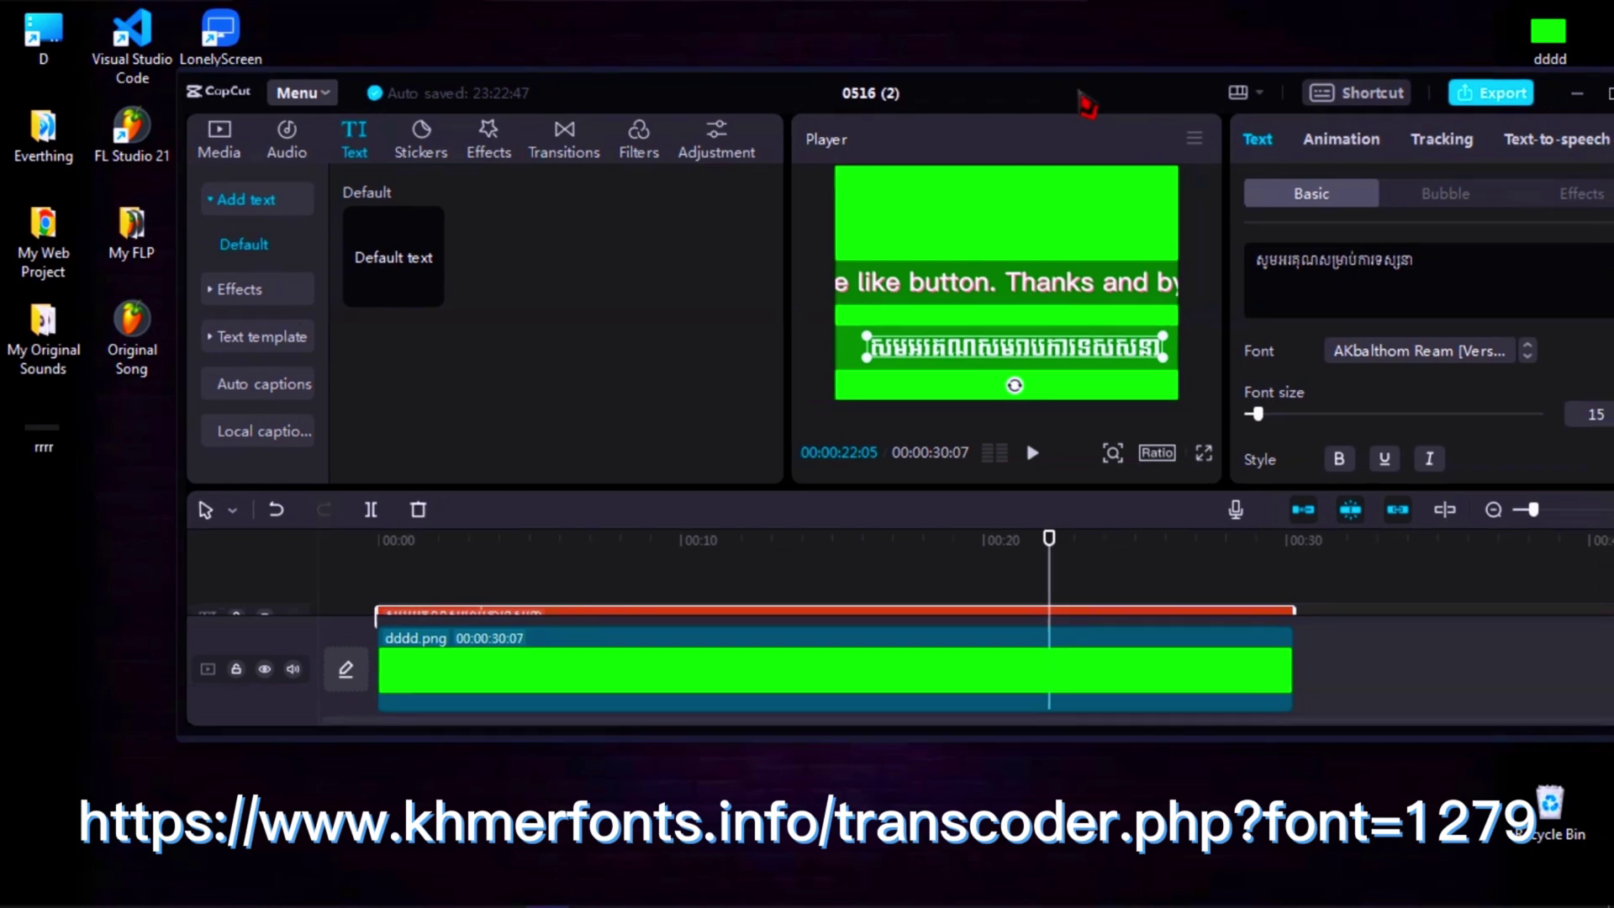
pyautogui.moveTo(1087, 105); pyautogui.dragTo(968, 125)
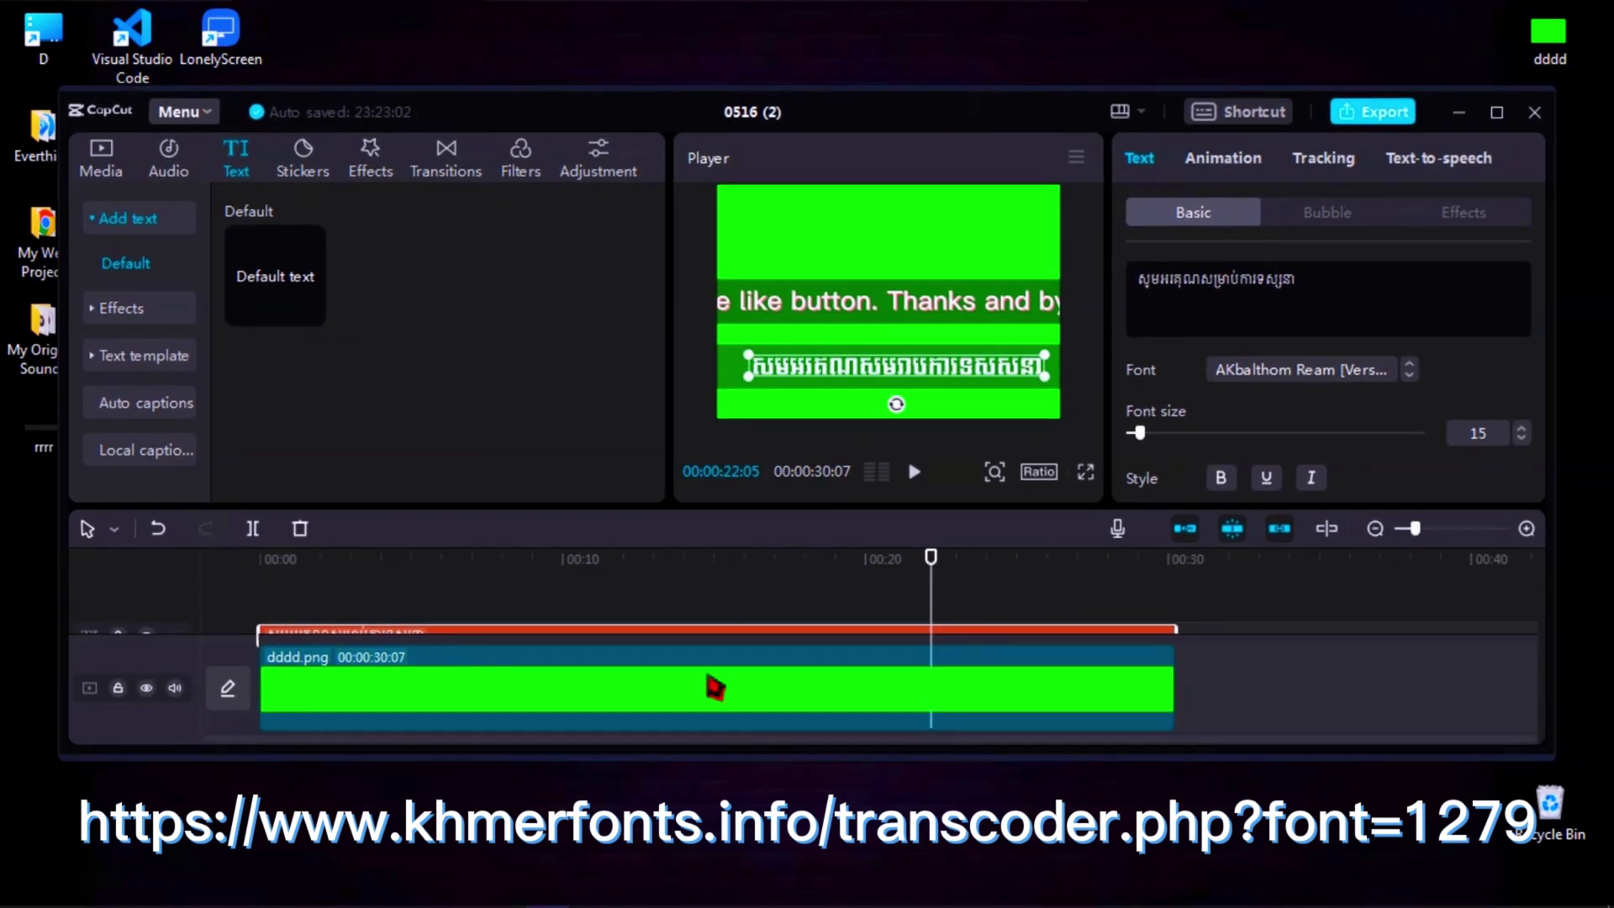
pyautogui.click(723, 889)
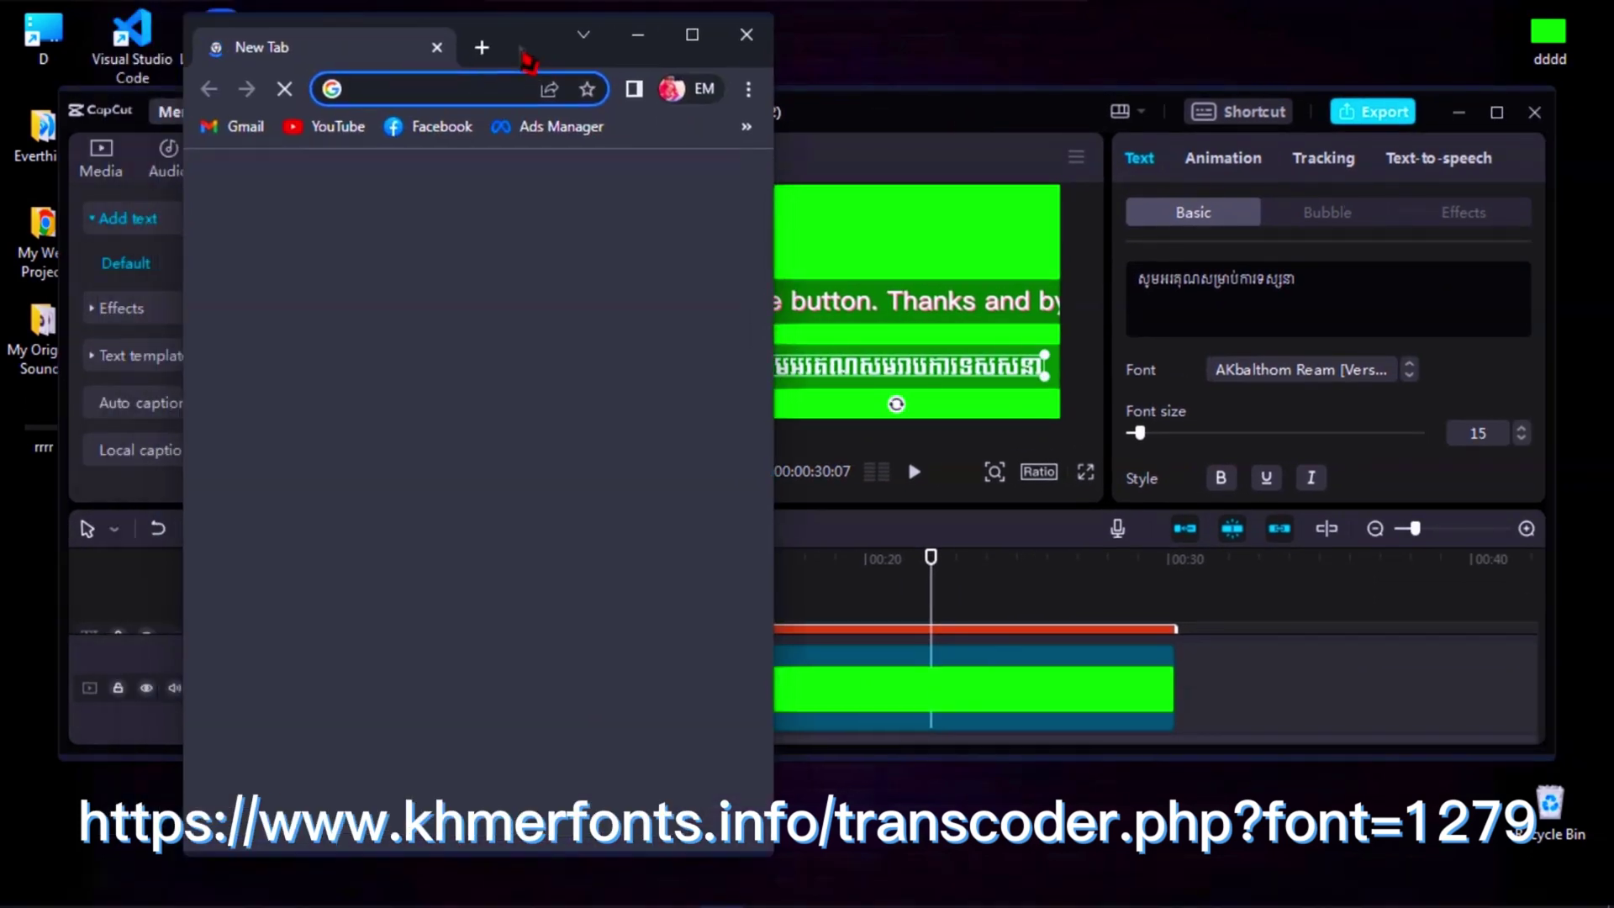
pyautogui.doubleClick(522, 54)
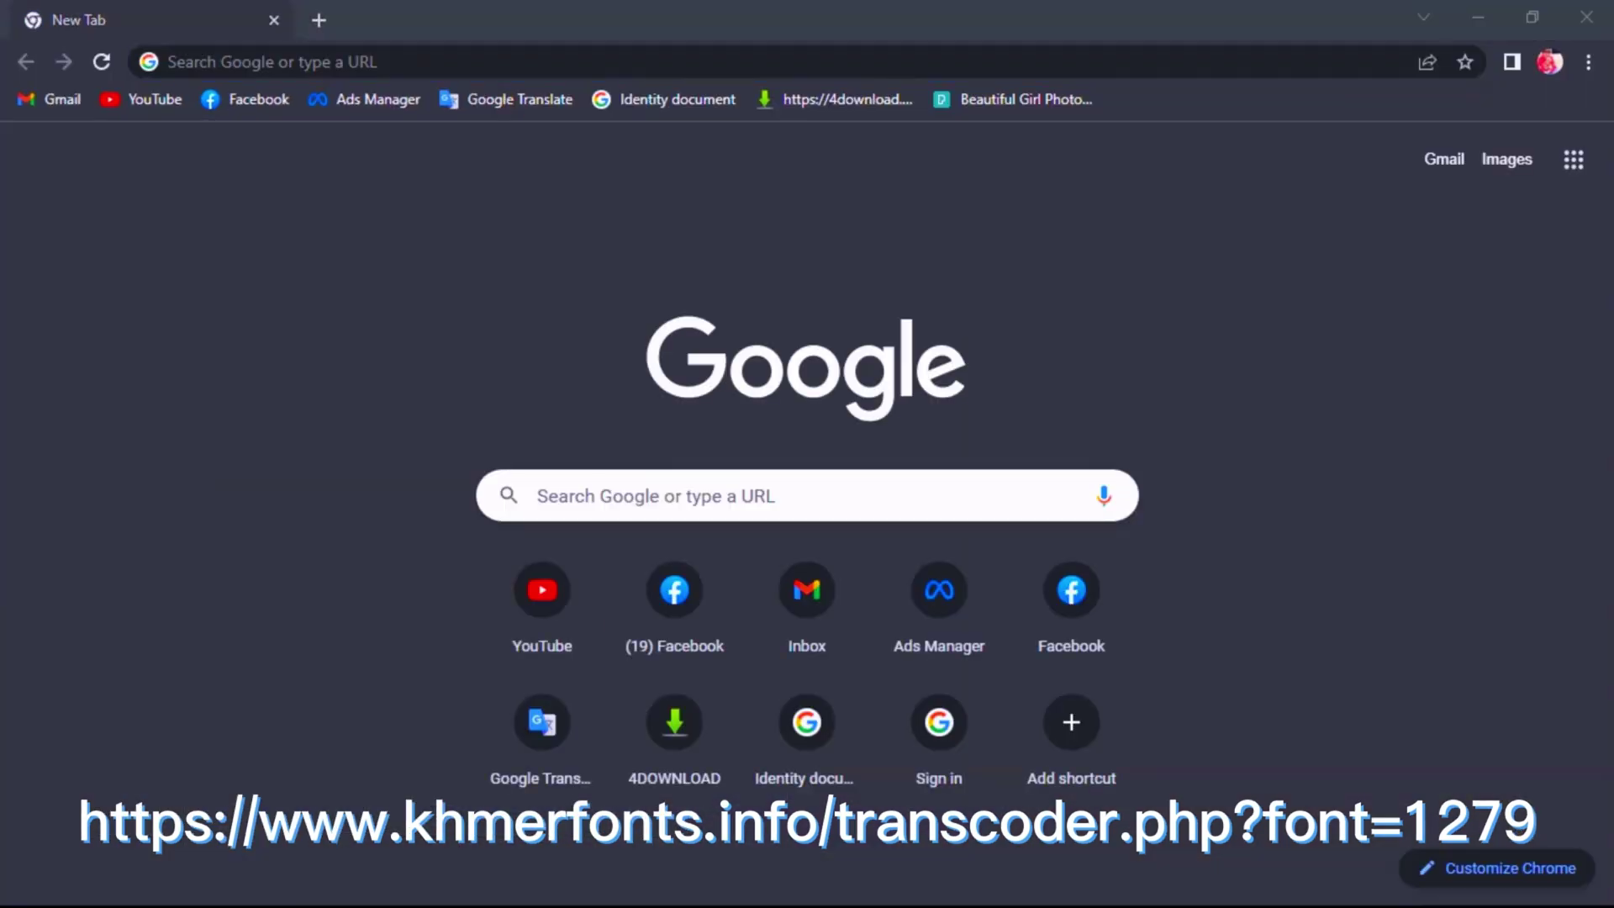
pyautogui.click(336, 62)
pyautogui.rightClick(271, 64)
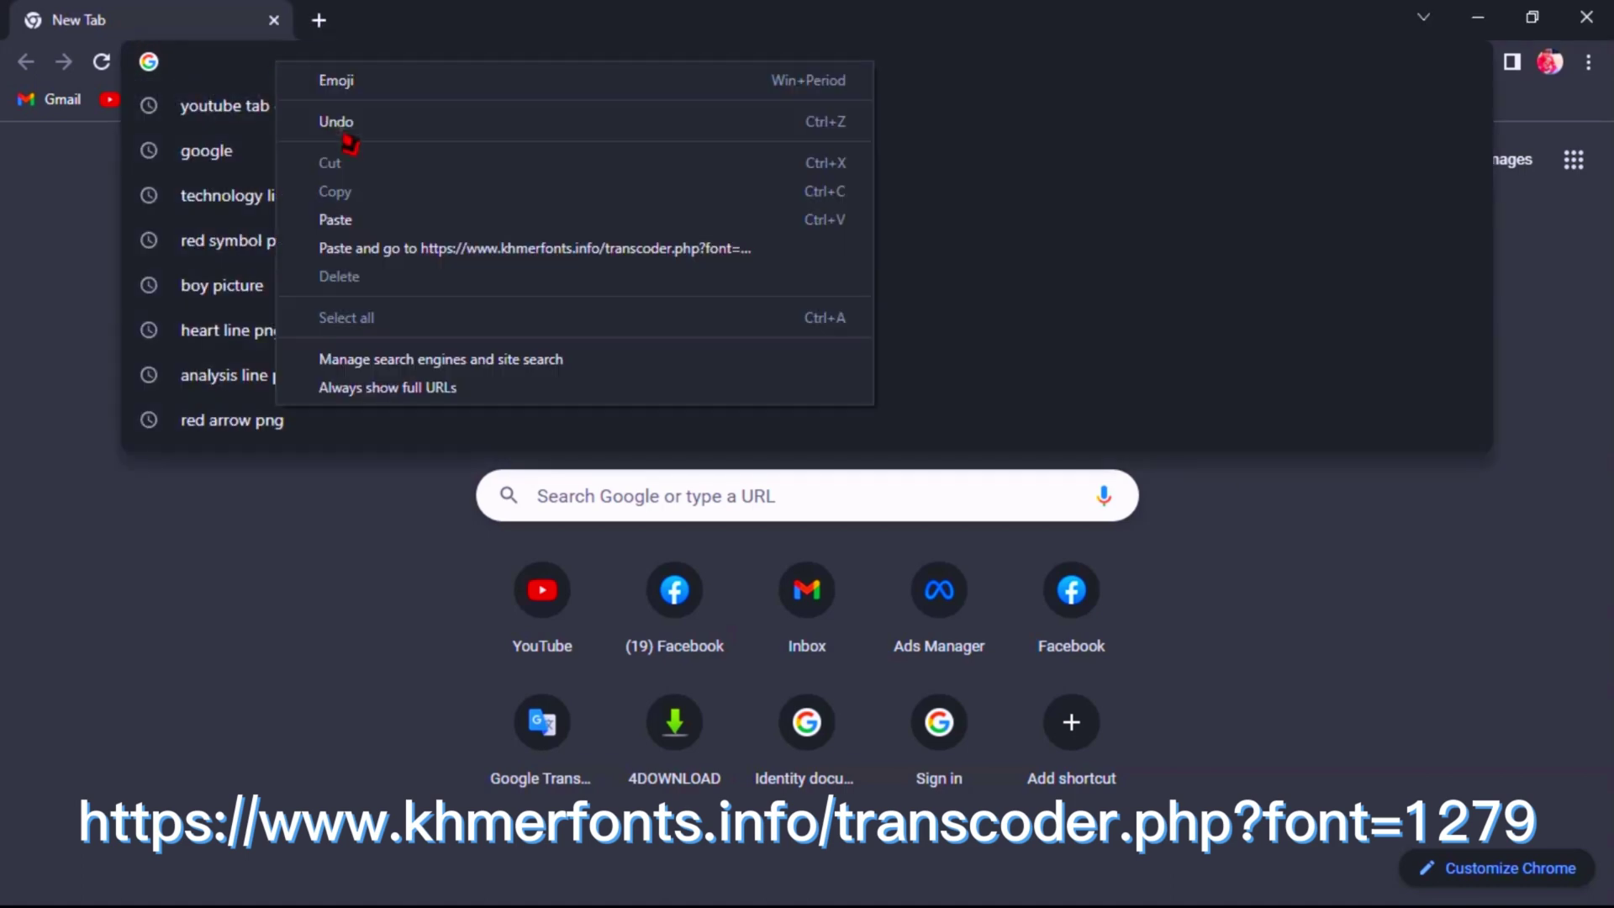
pyautogui.click(362, 217)
pyautogui.moveTo(591, 61); pyautogui.dragTo(166, 61)
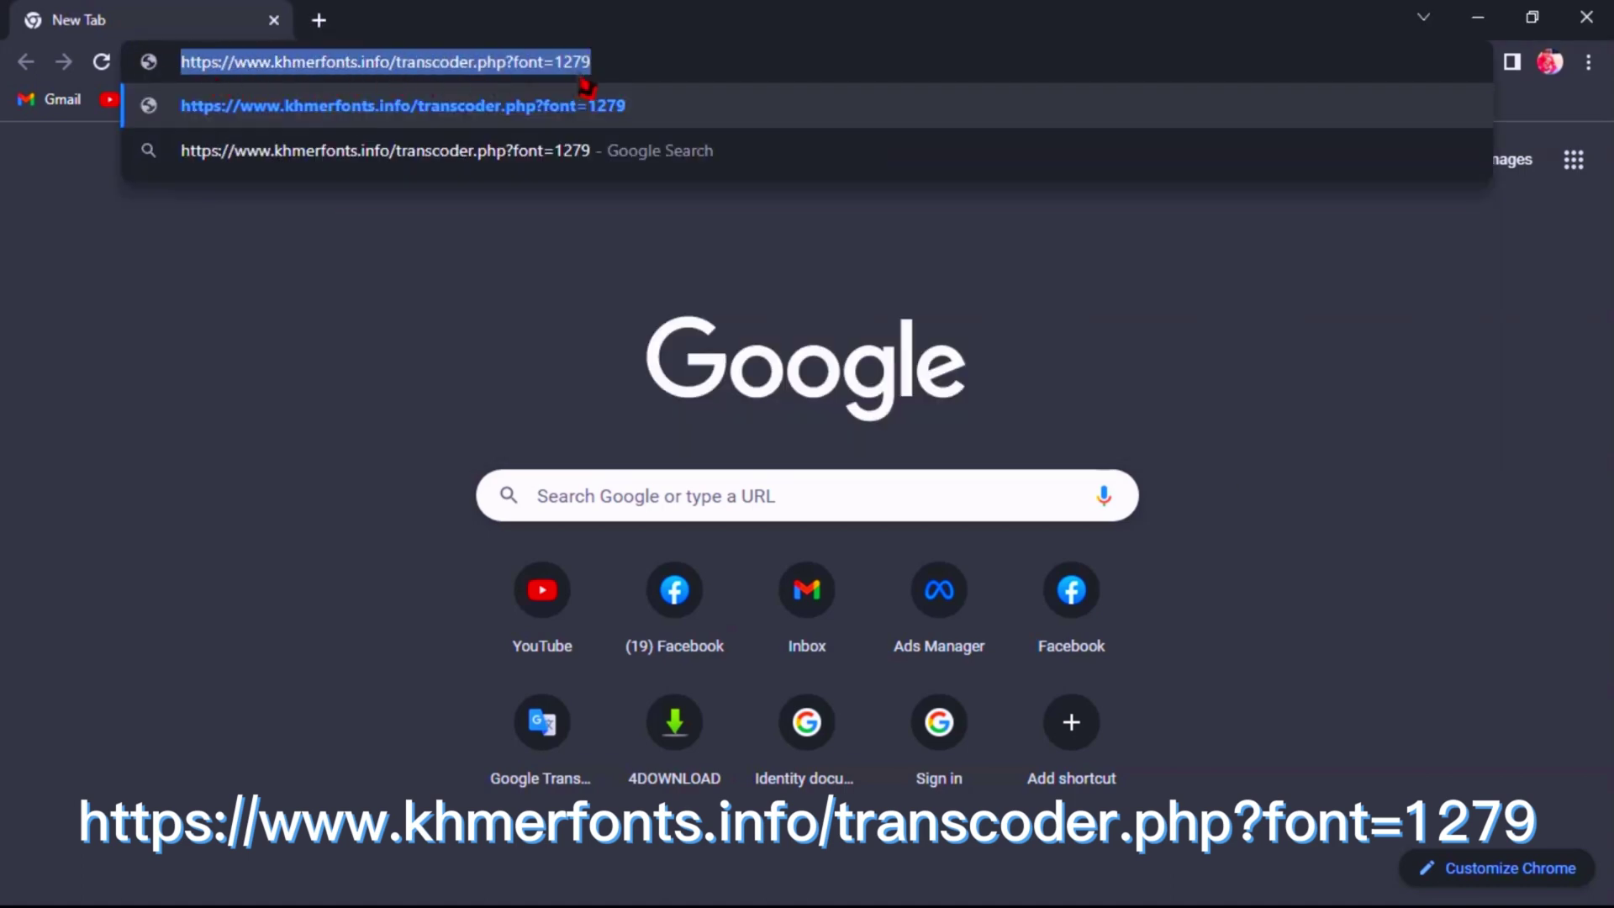
pyautogui.click(685, 70)
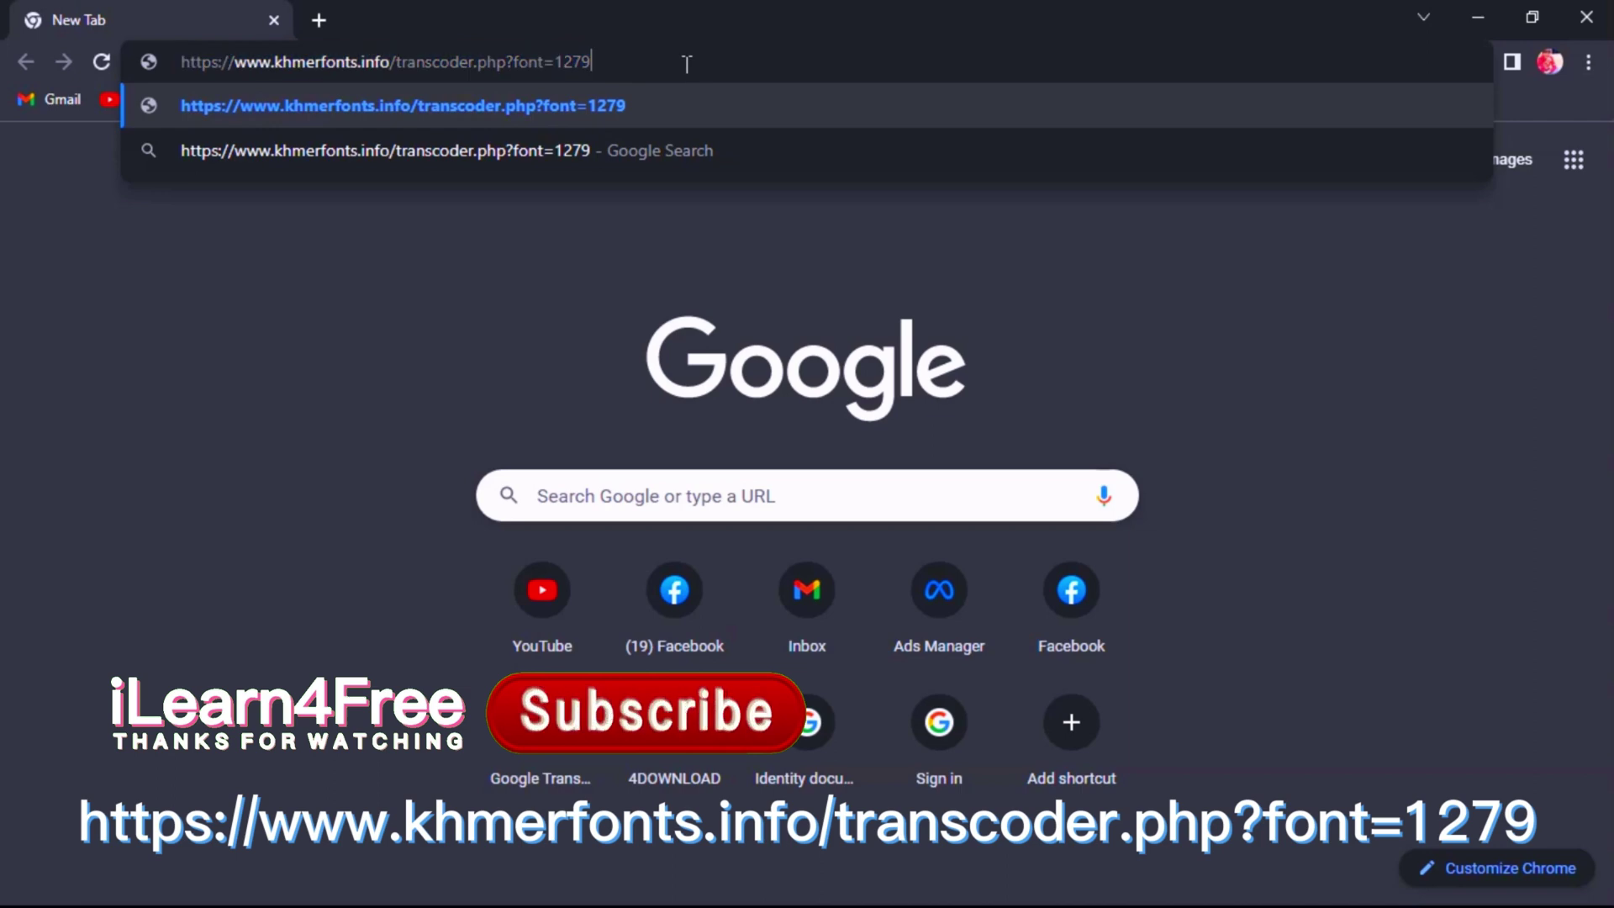
pyautogui.press('Return')
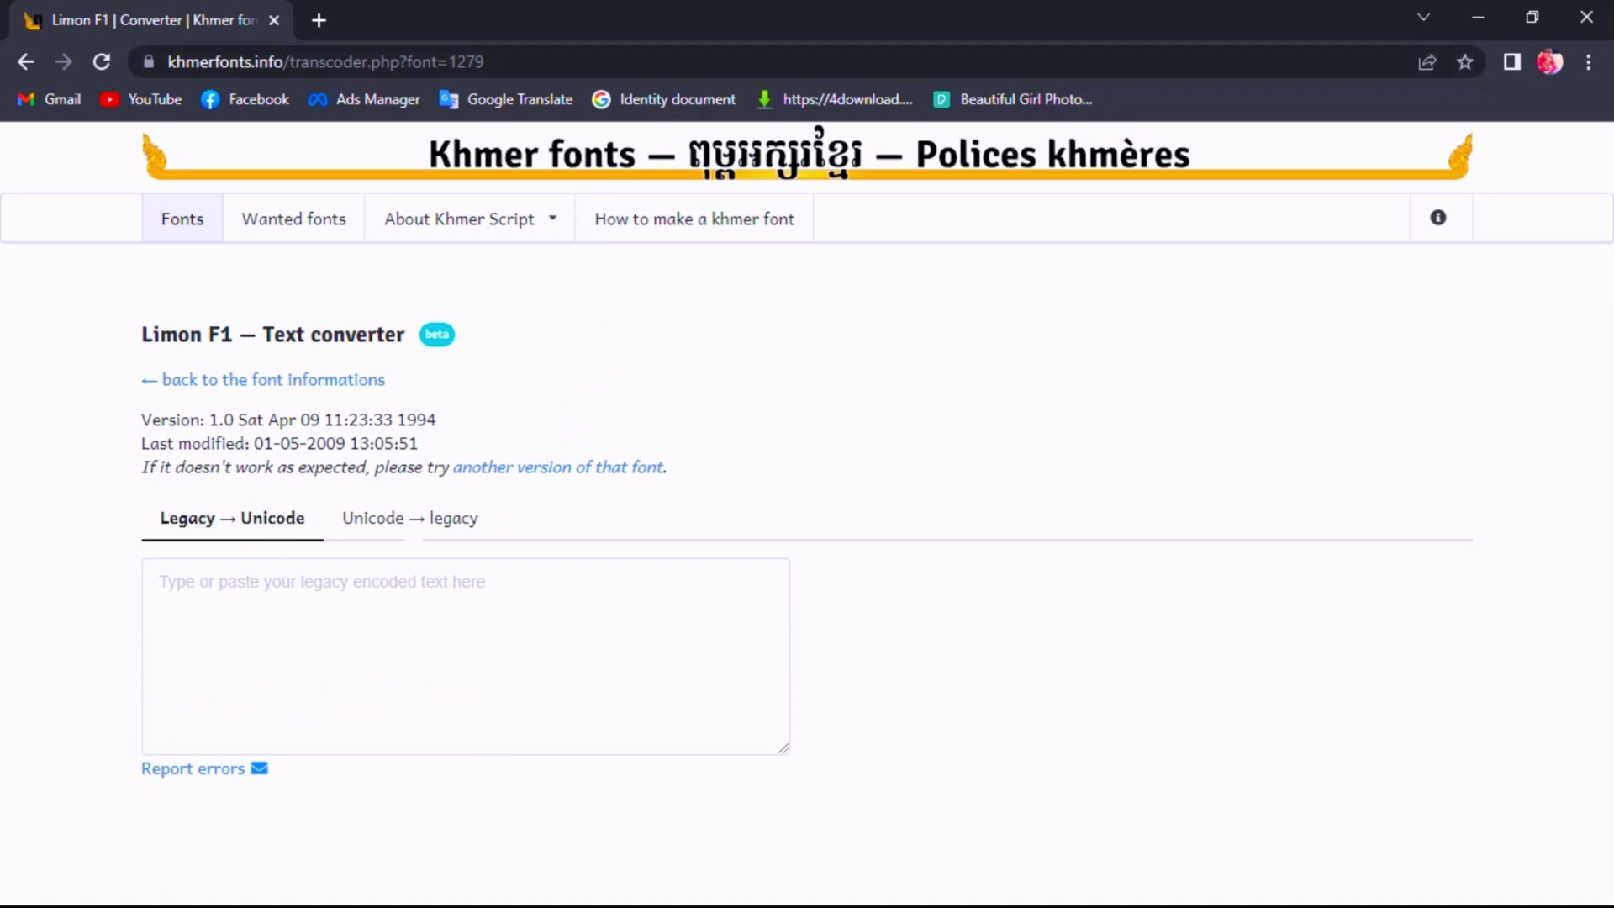
pyautogui.click(430, 532)
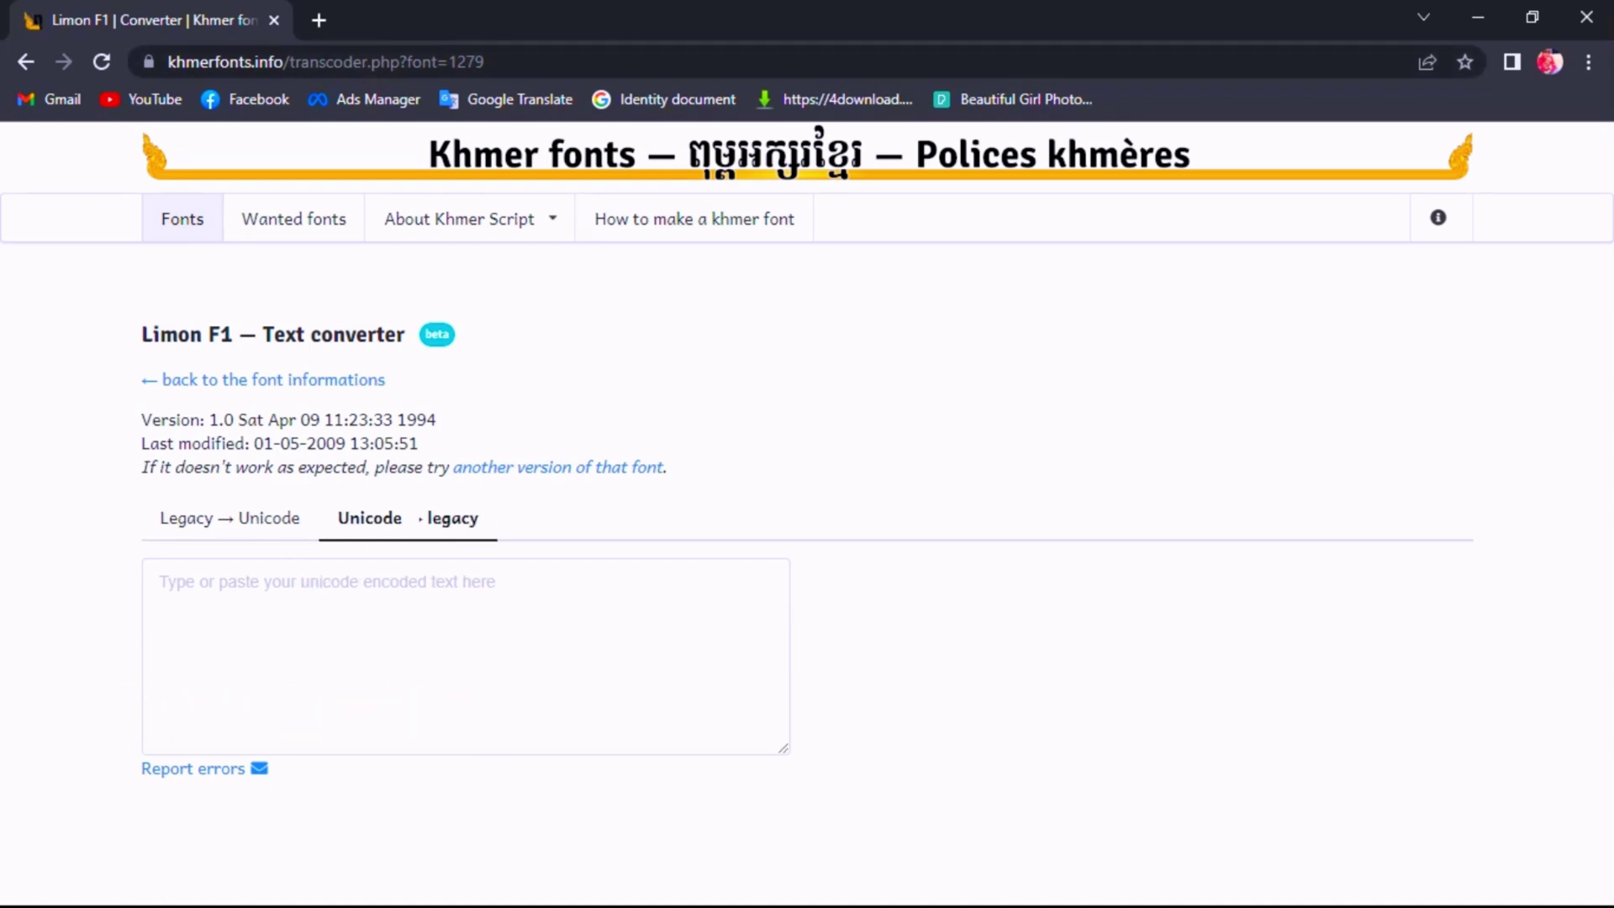
pyautogui.click(420, 582)
pyautogui.write('ងថហ')
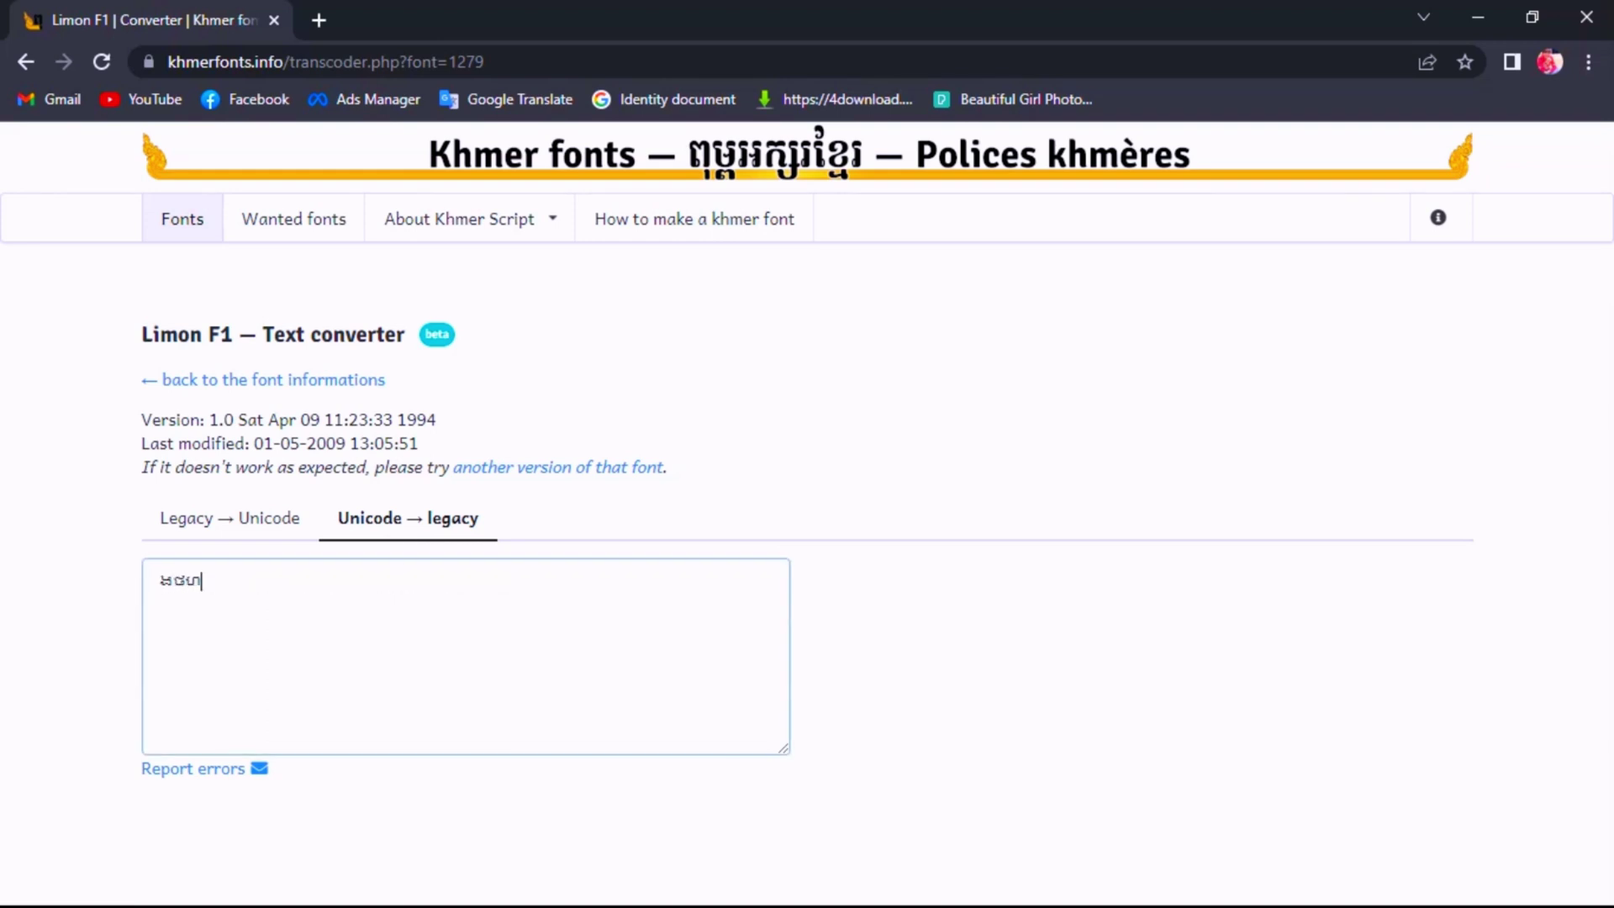
pyautogui.press('BackSpace')
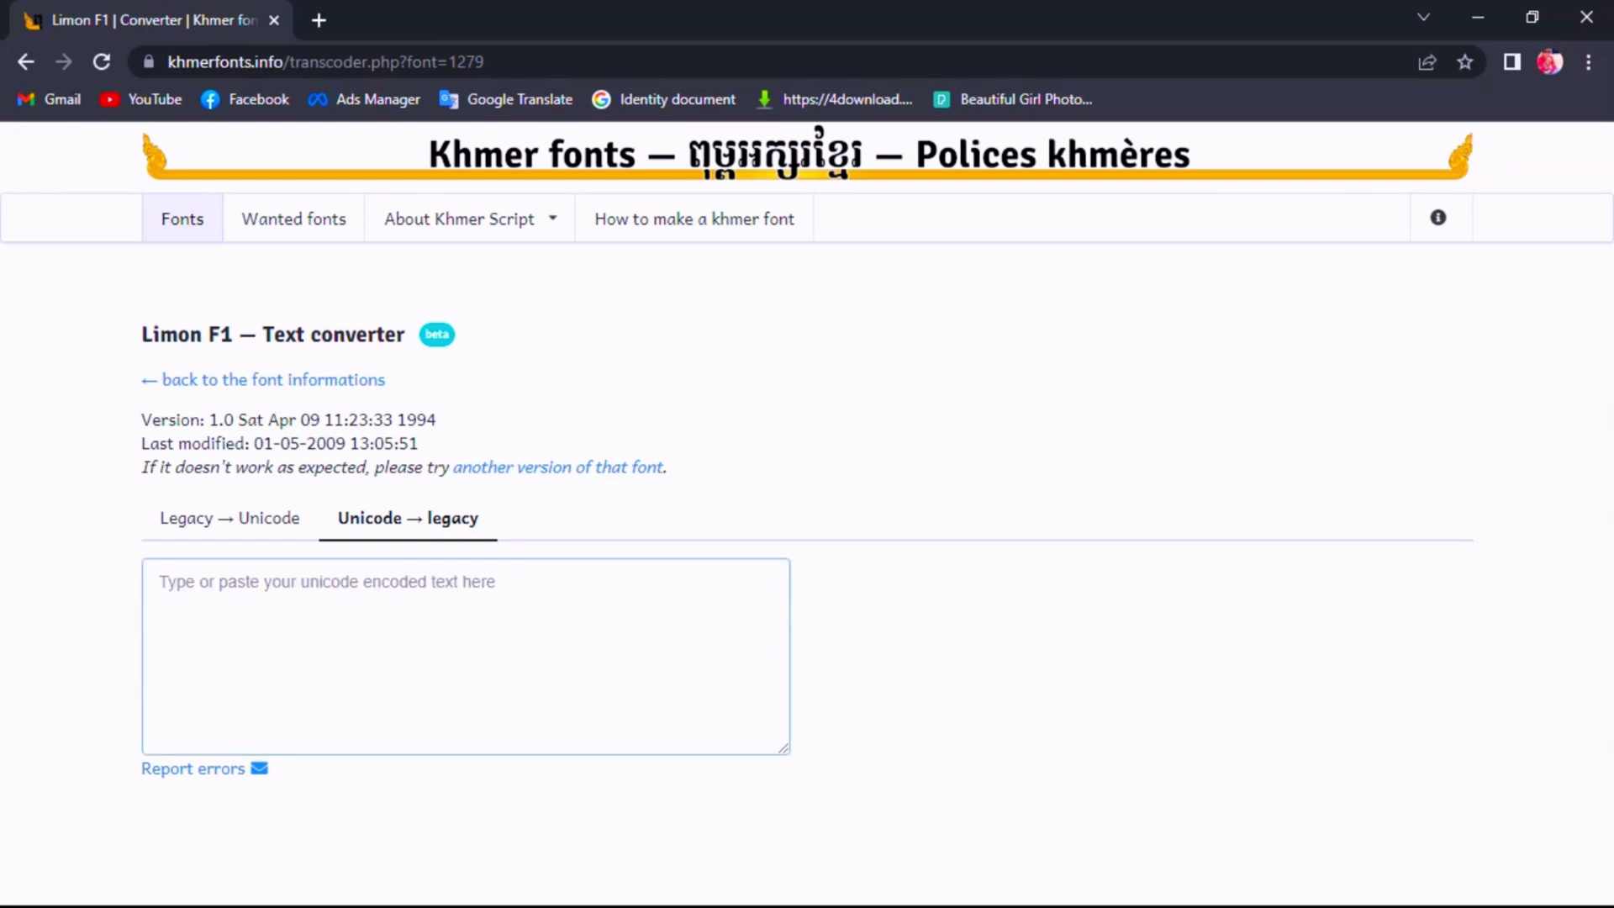
# Paste the message "សូមអរគុណសម្រាប់ការចូលទស្សនា សូមចុចពាក្យ Subscribe & Like ដើម្បីទទួលបានវីដេអូថ្មីៗជាច្រើនទៀត សូមអរគុណ!" for conversion to legacy encoding.
pyautogui.hotkey('alt', 'Tab')
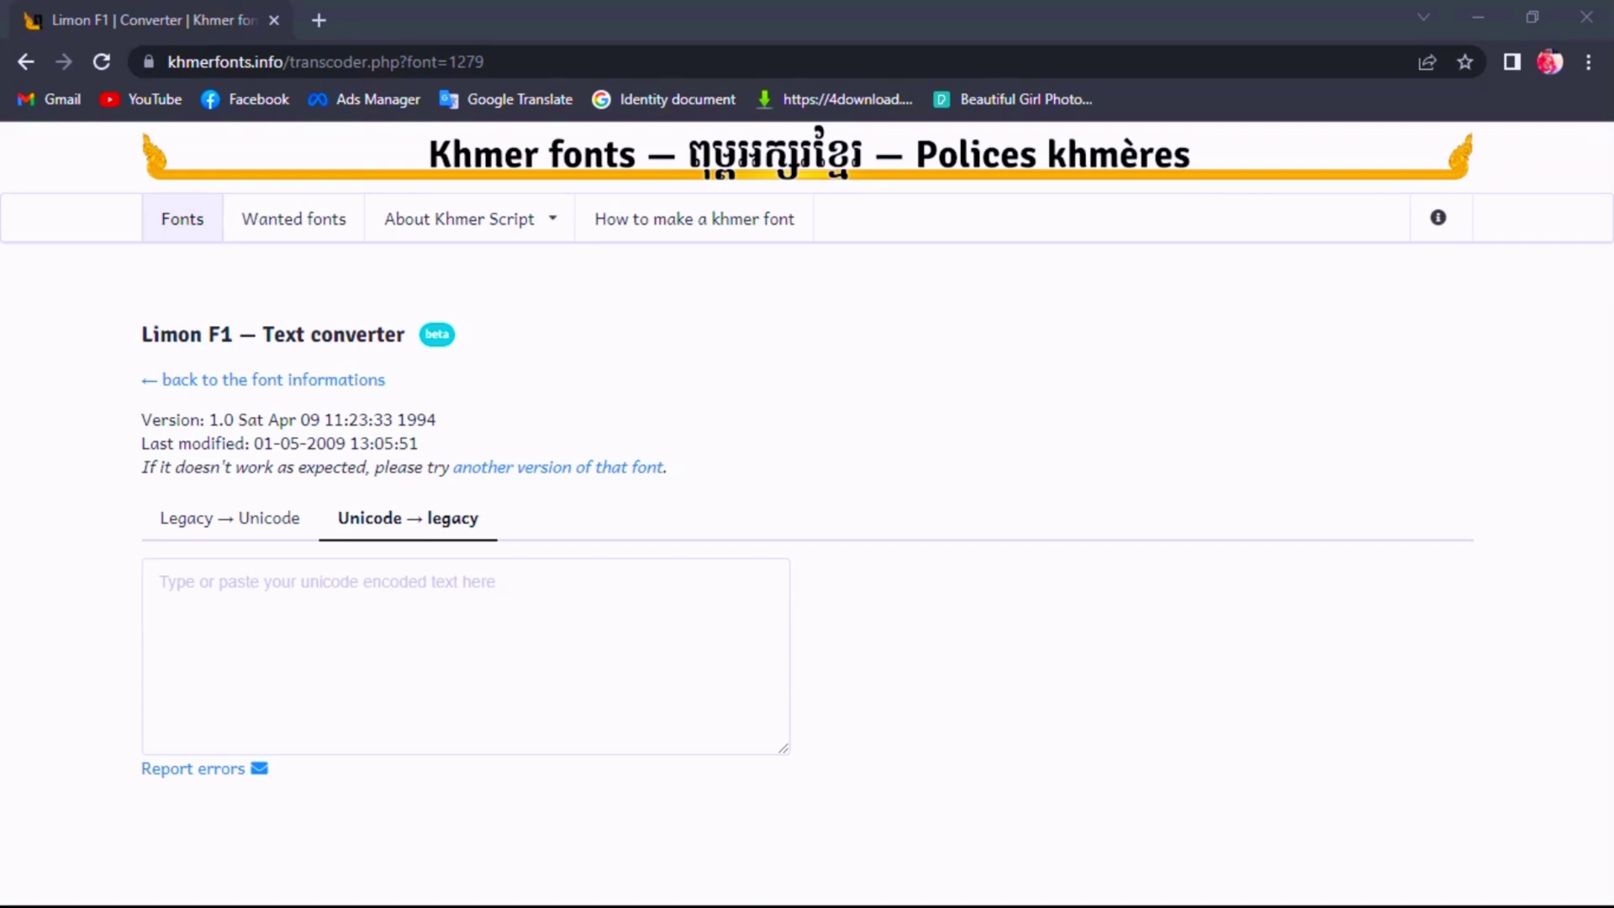
pyautogui.click(216, 584)
pyautogui.rightClick(216, 584)
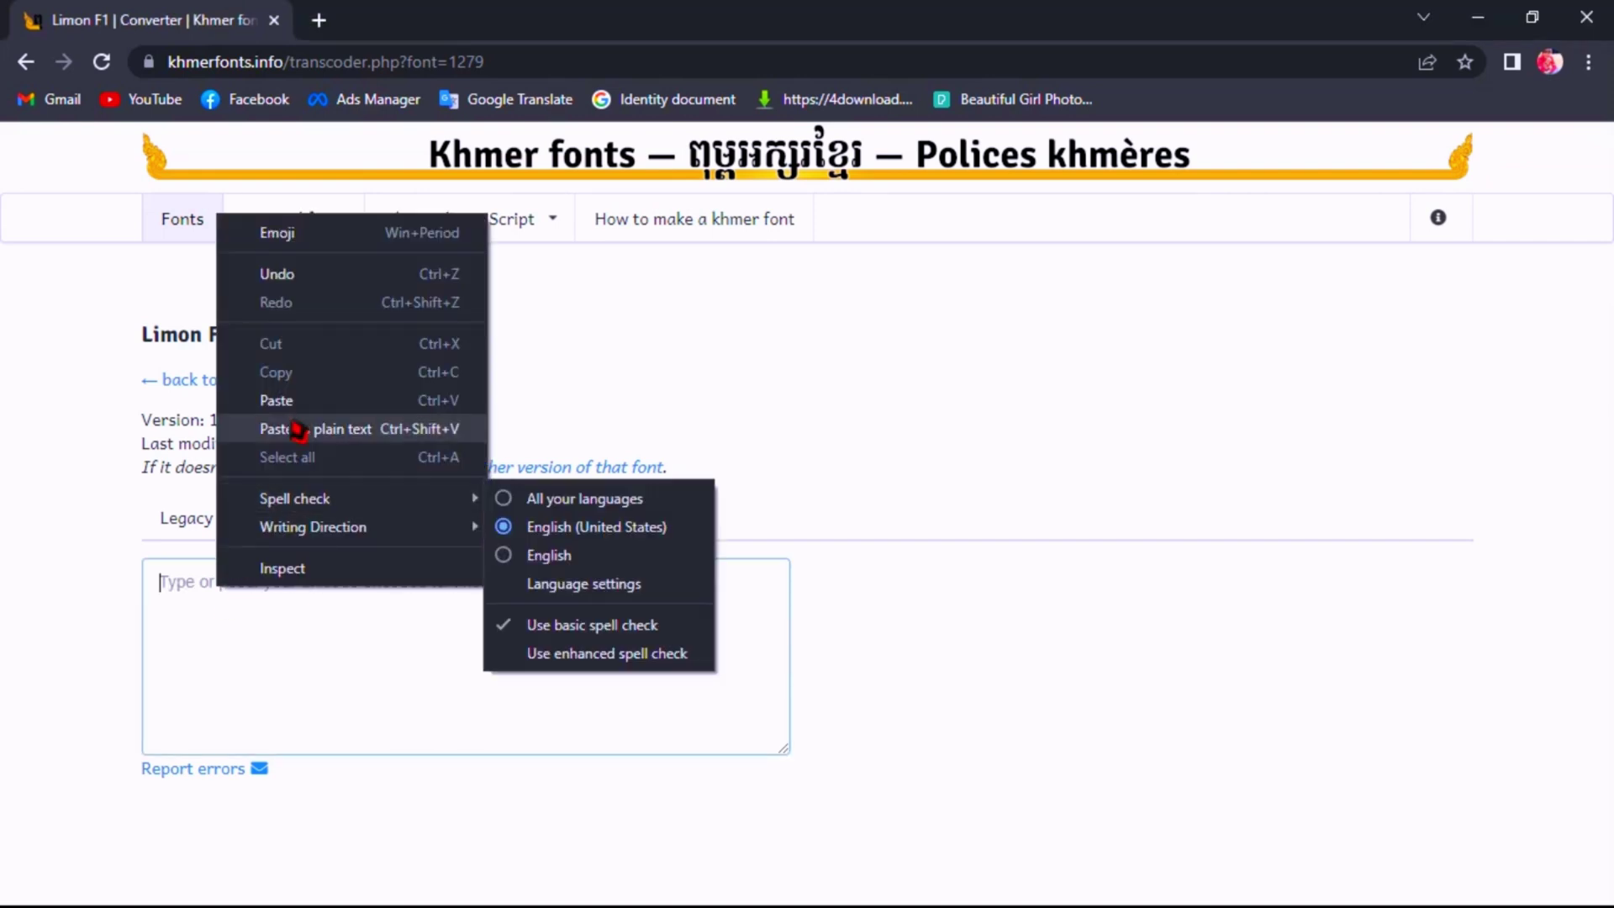
pyautogui.click(243, 401)
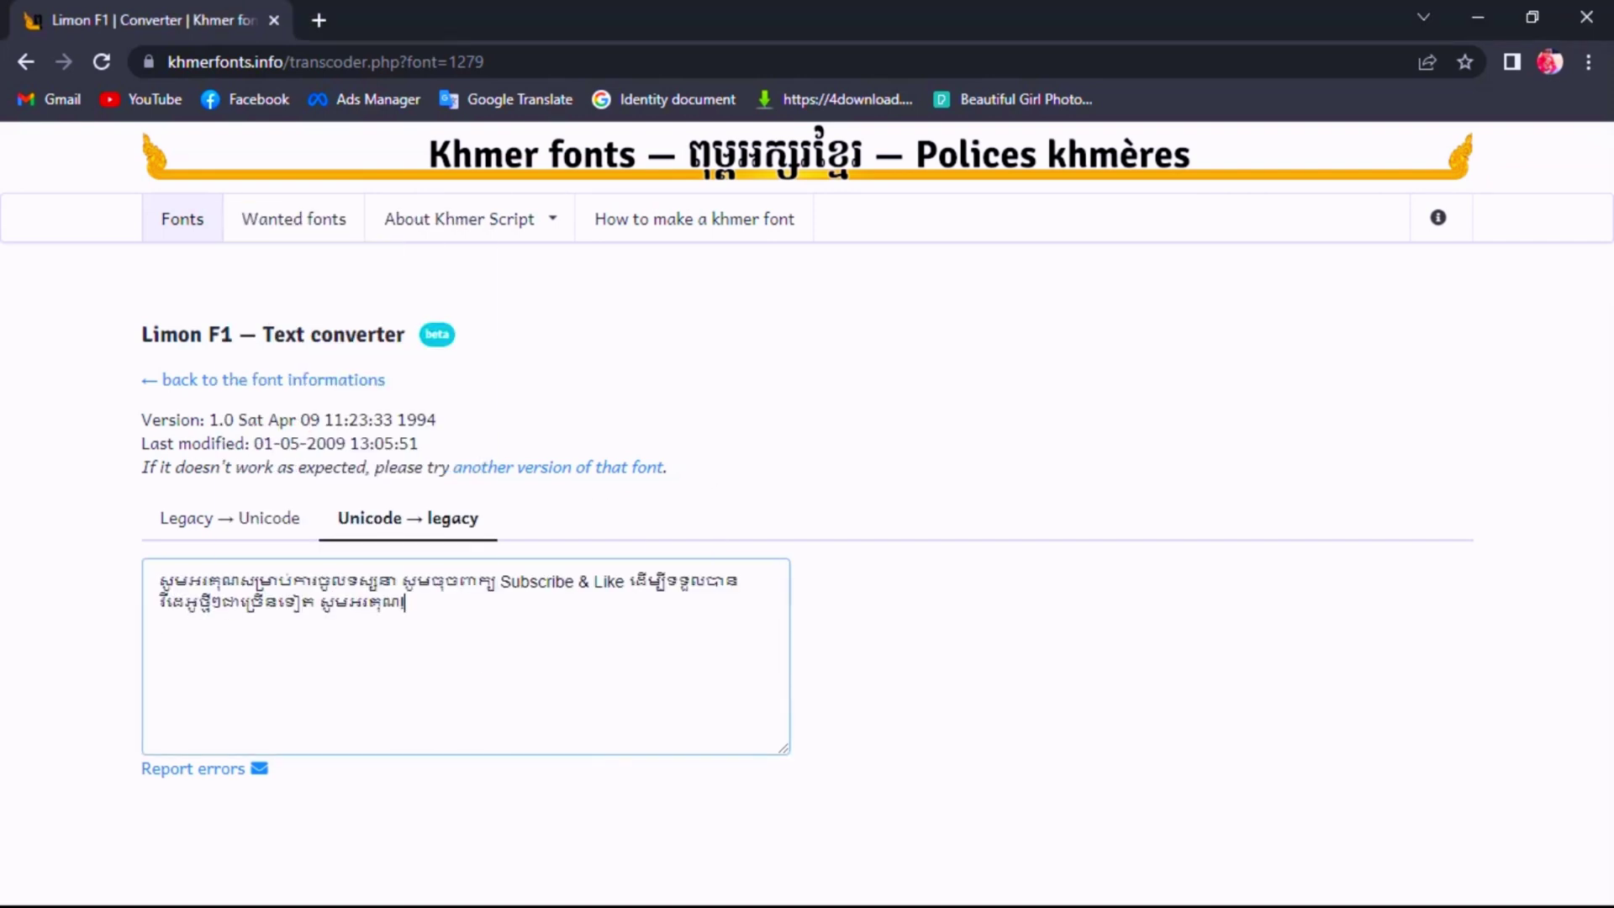
pyautogui.click(736, 497)
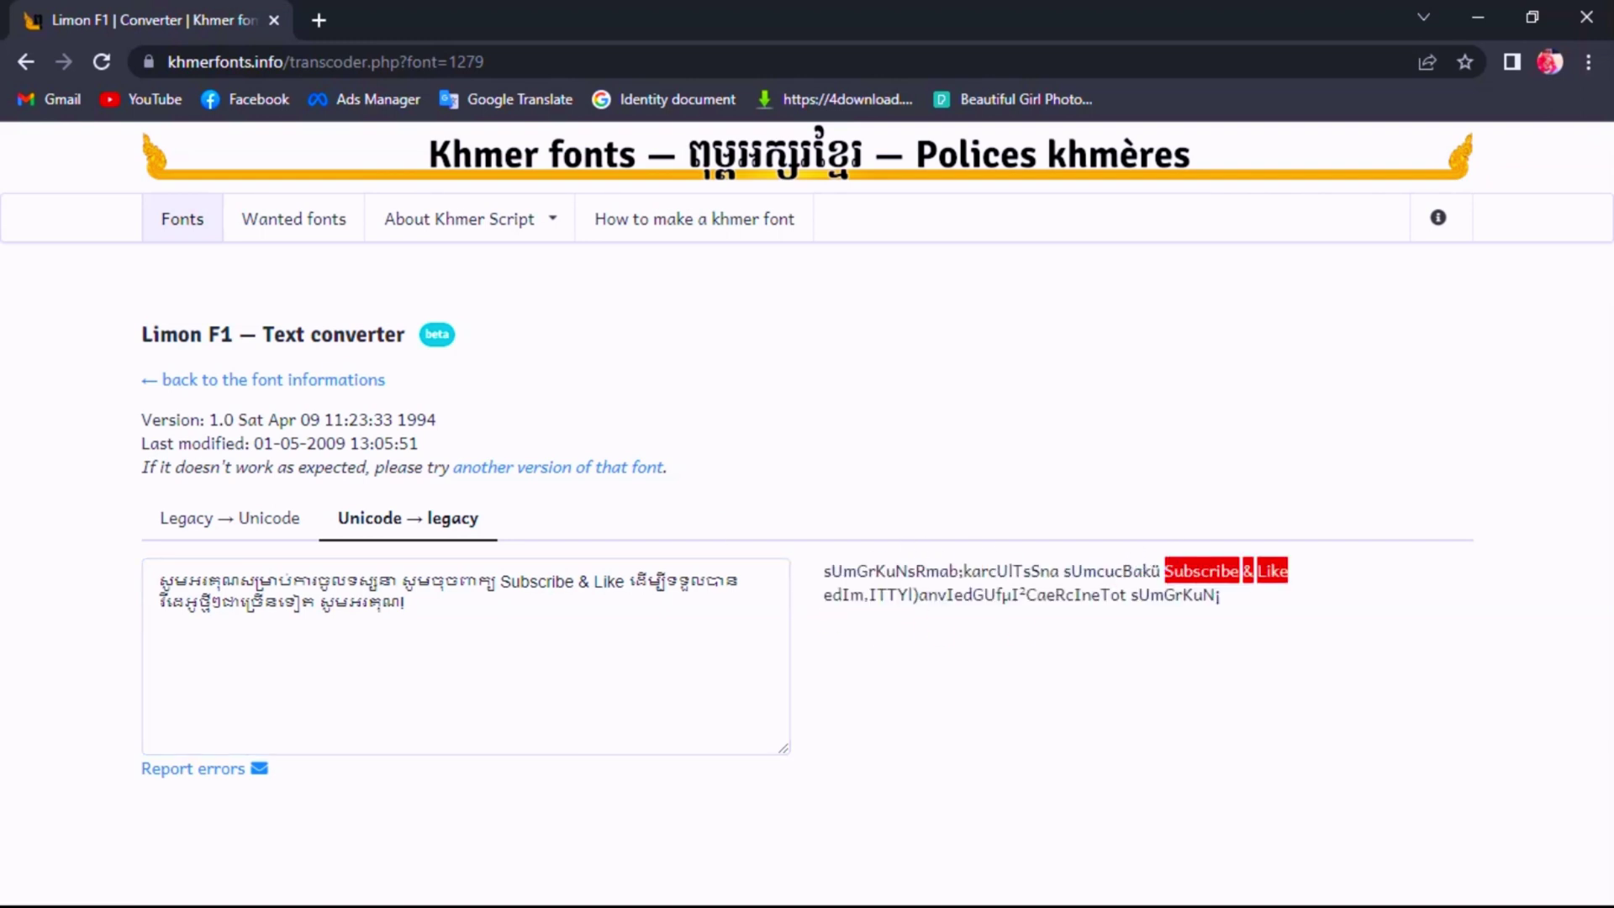
# Copy the whole converted legacy text and close the browser to return to CapCut.
pyautogui.moveTo(1223, 596); pyautogui.dragTo(822, 580)
pyautogui.rightClick(939, 571)
pyautogui.click(992, 597)
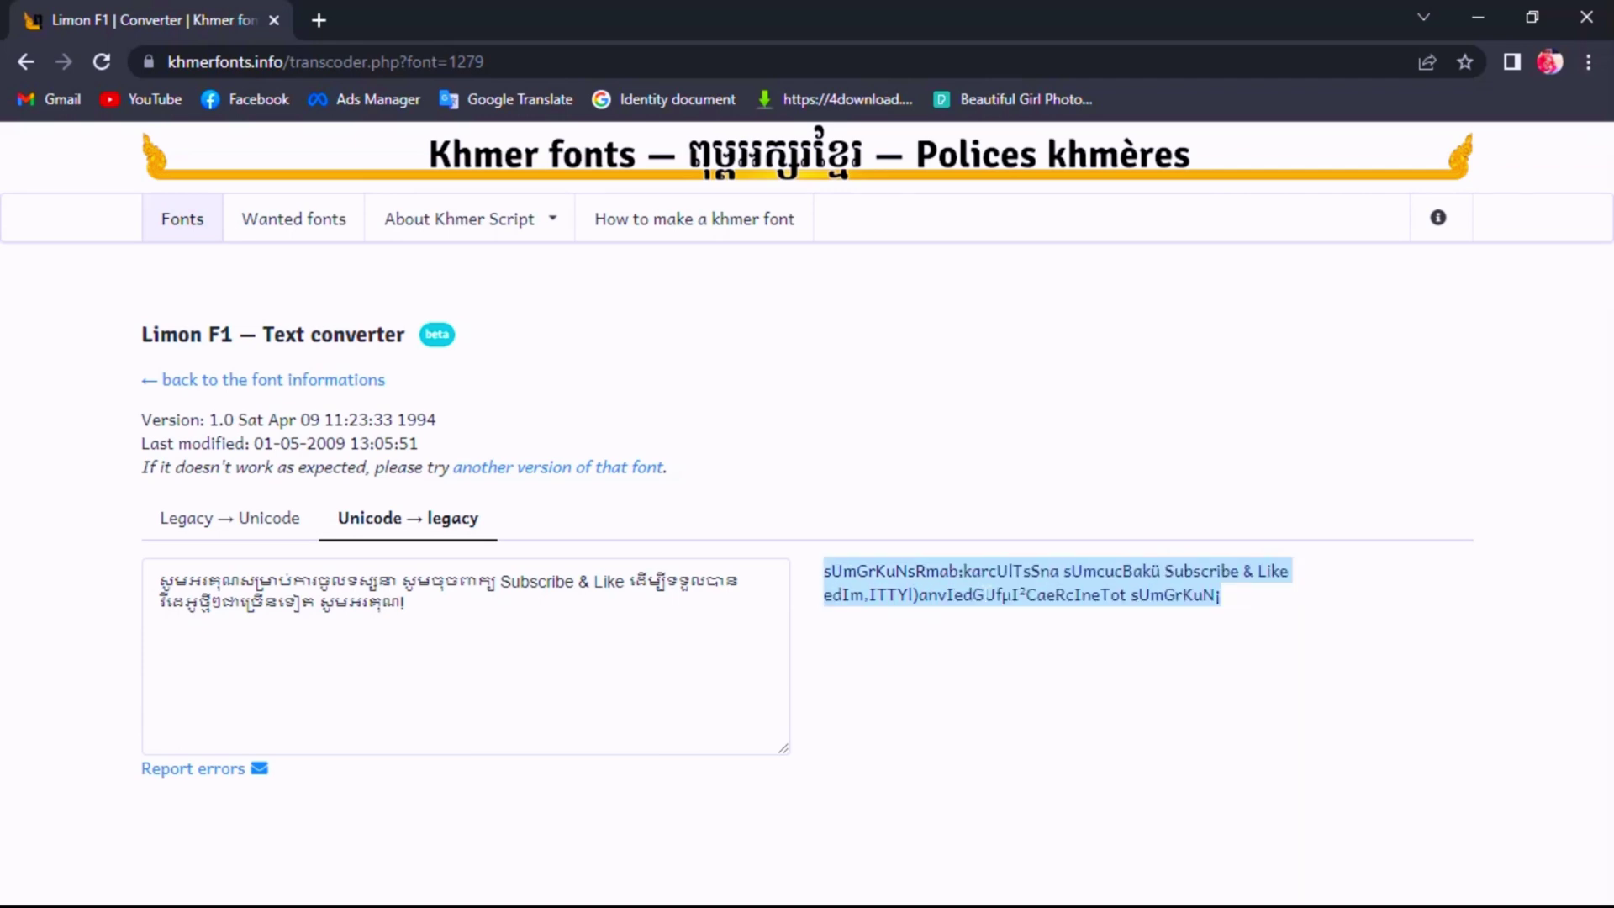
pyautogui.click(1586, 20)
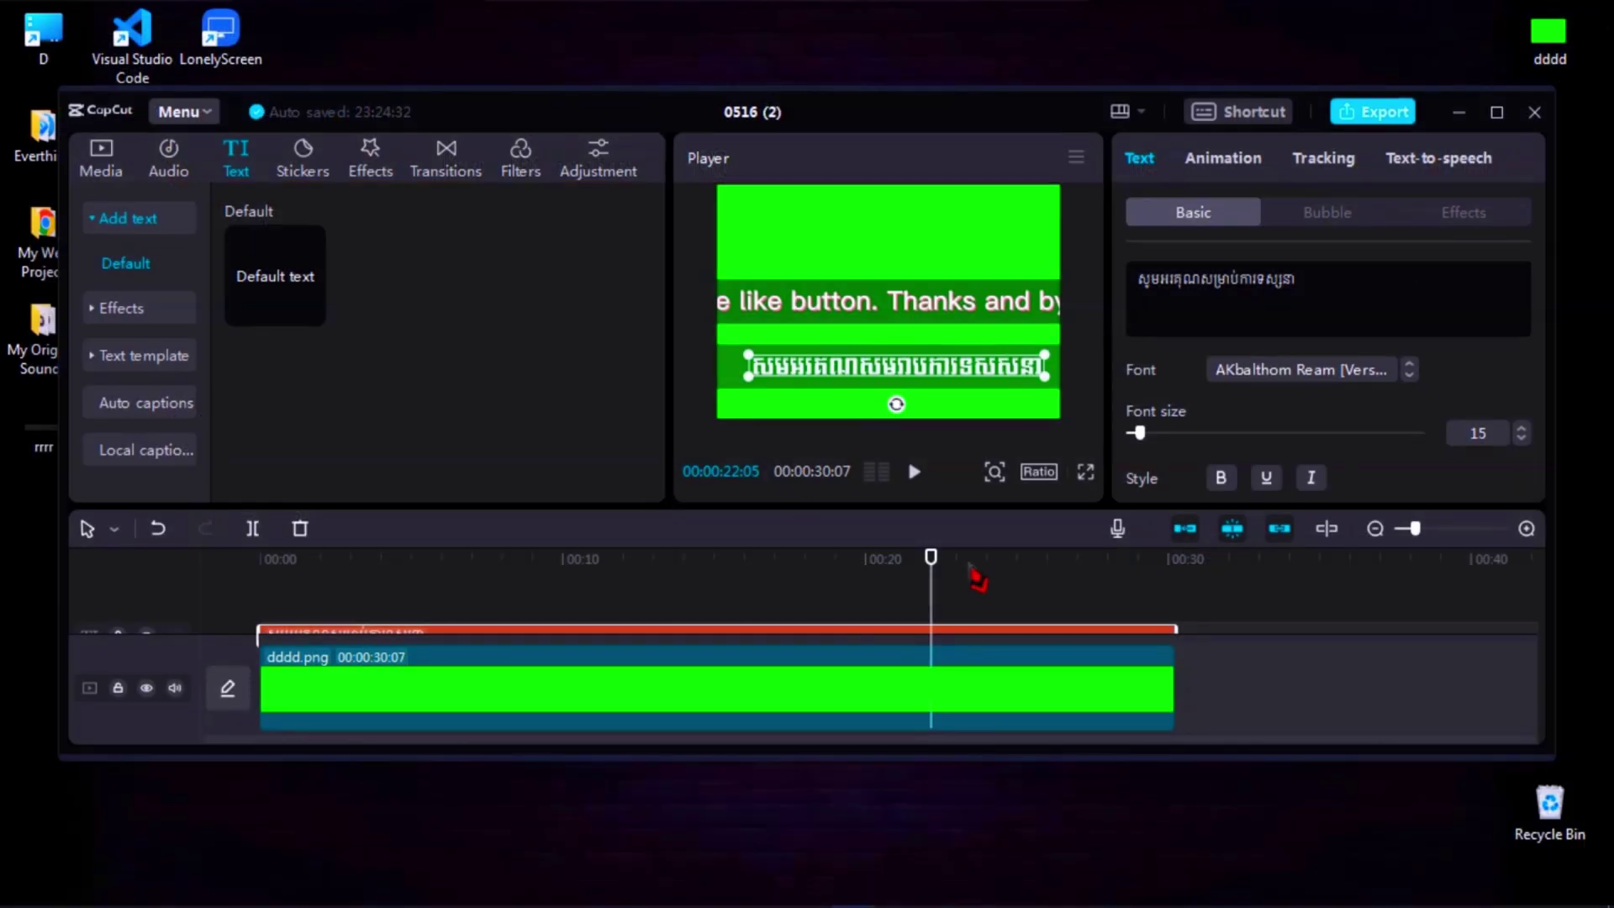
# Replace the lower strip's Khmer text with the copied legacy-encoded message and maximize the CapCut window.
pyautogui.moveTo(1333, 272); pyautogui.dragTo(1136, 279)
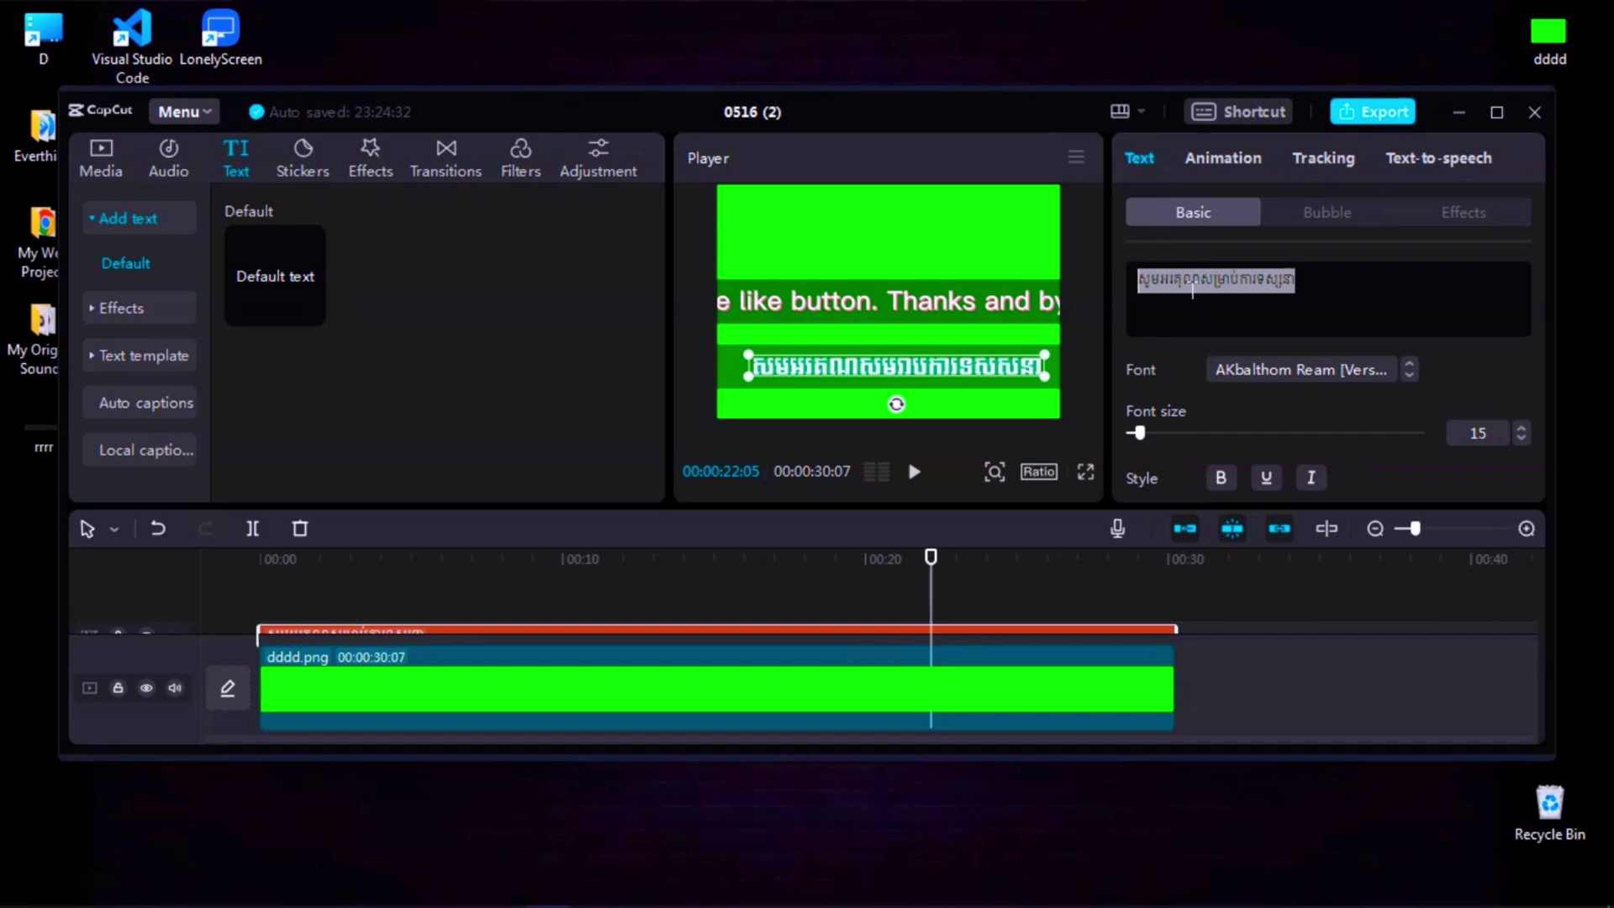
pyautogui.rightClick(1193, 291)
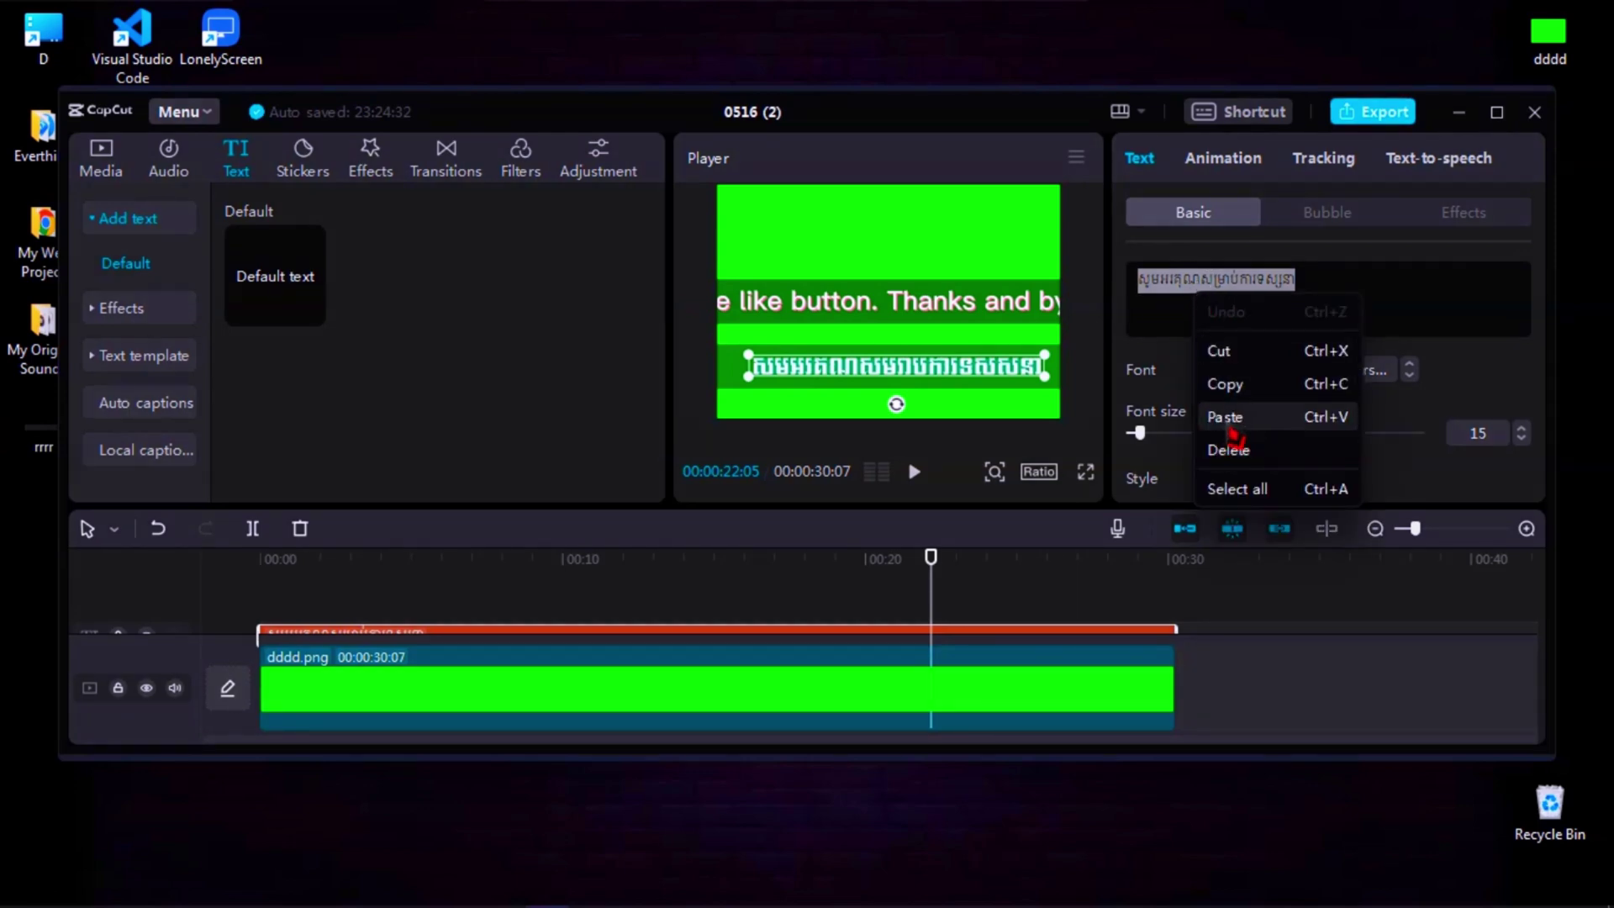
pyautogui.click(1225, 418)
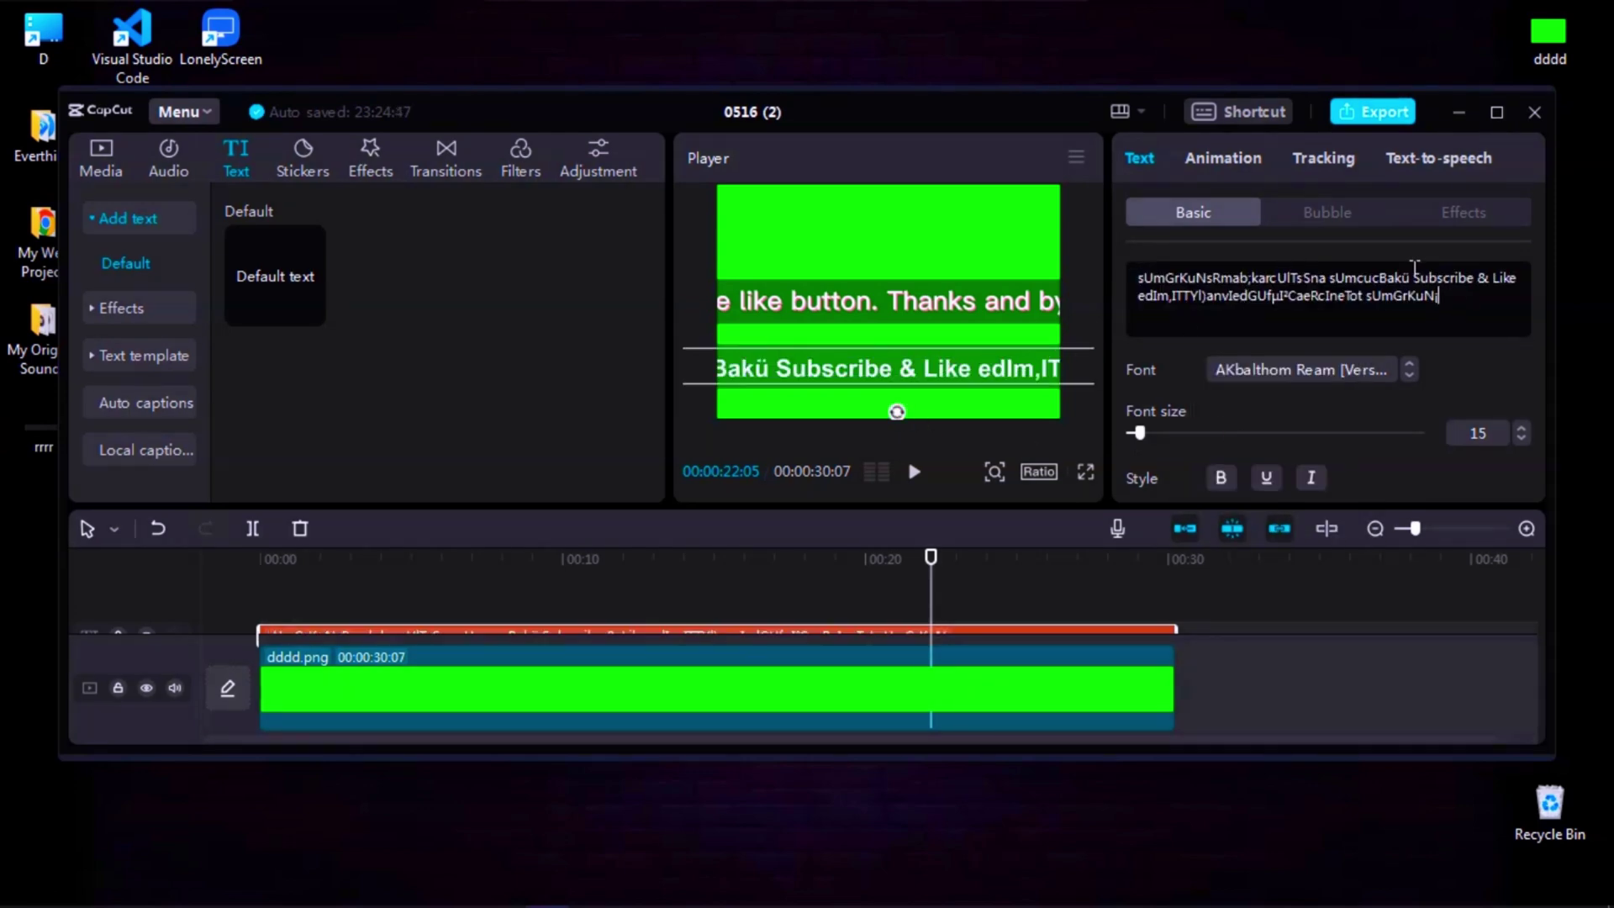
pyautogui.click(1496, 113)
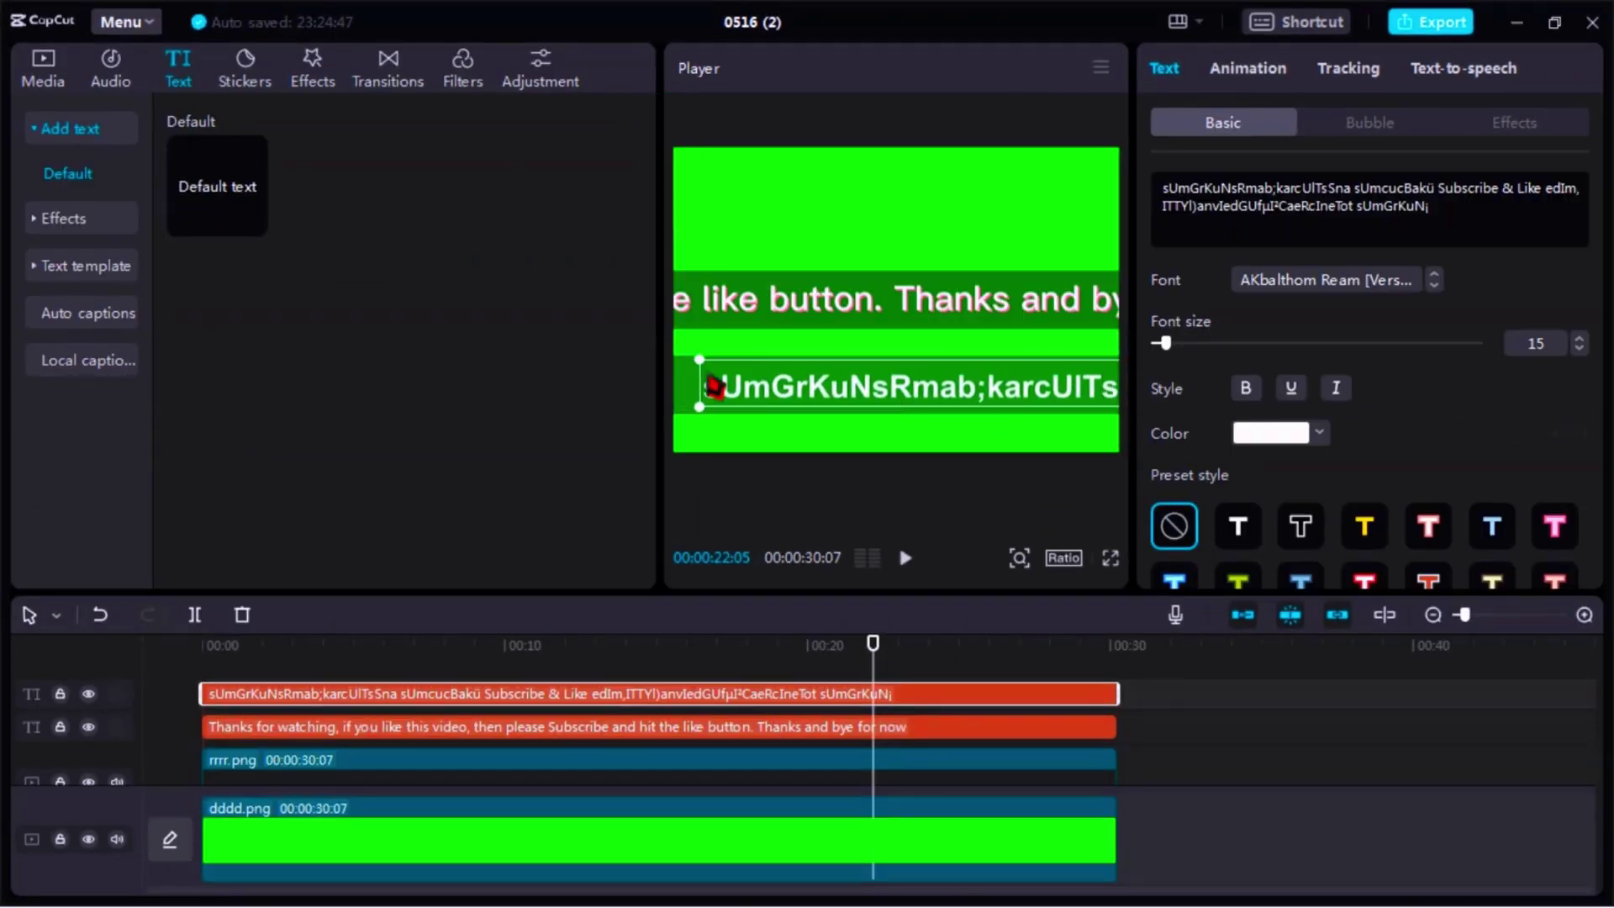
# Set the font of the legacy-encoded message to Limon S0.
pyautogui.click(1415, 292)
pyautogui.scroll(-3, 1337, 403)
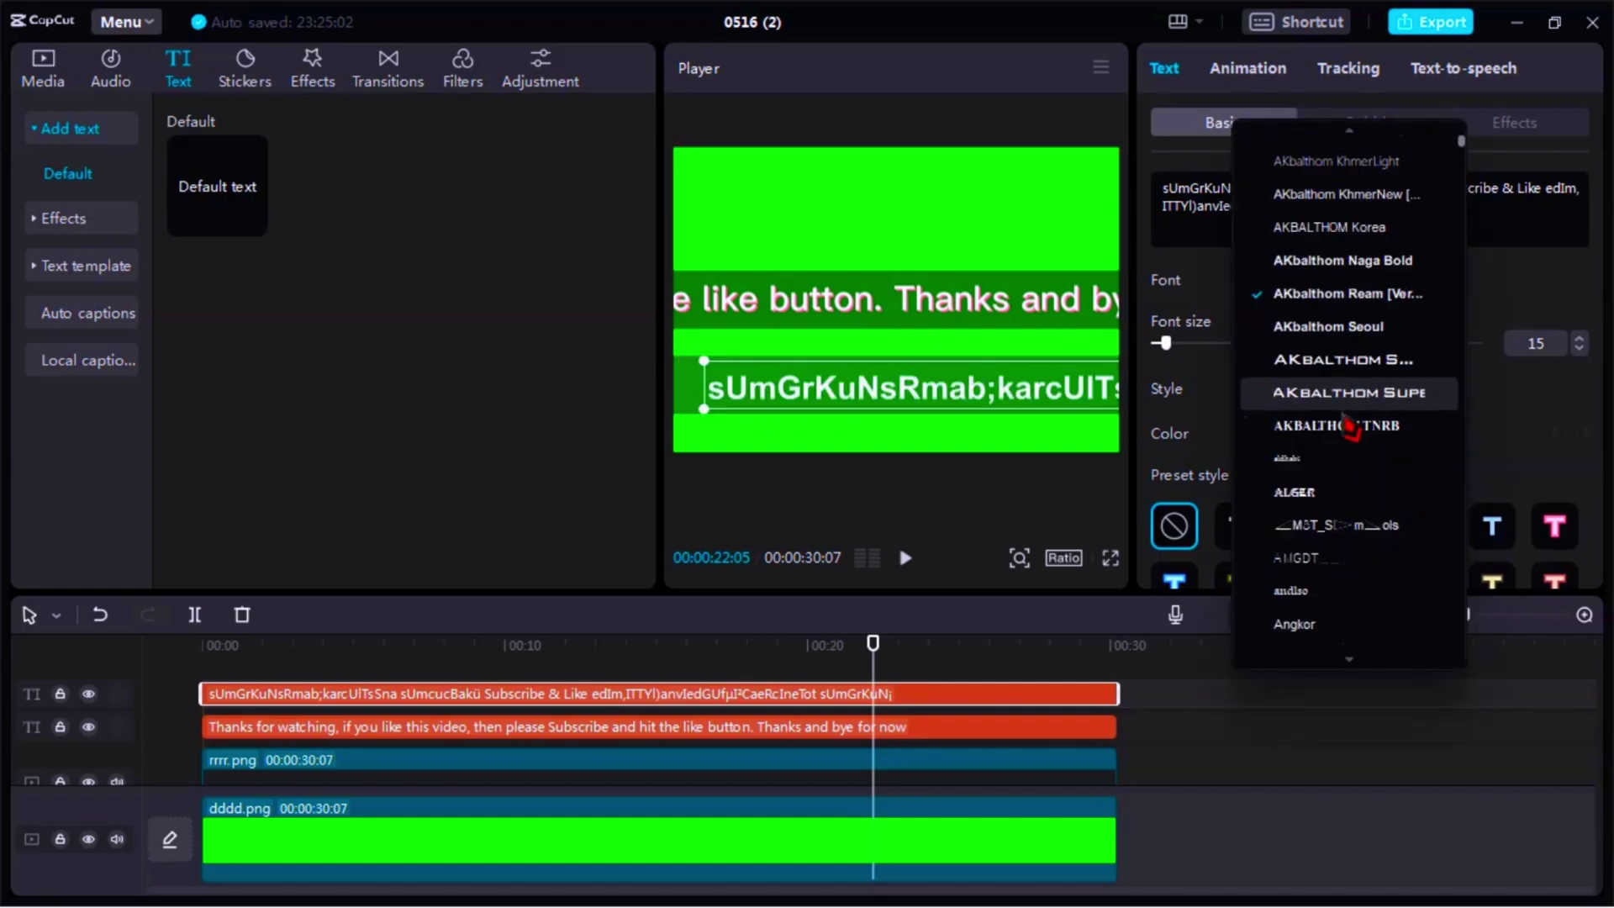
pyautogui.scroll(-10, 1351, 468)
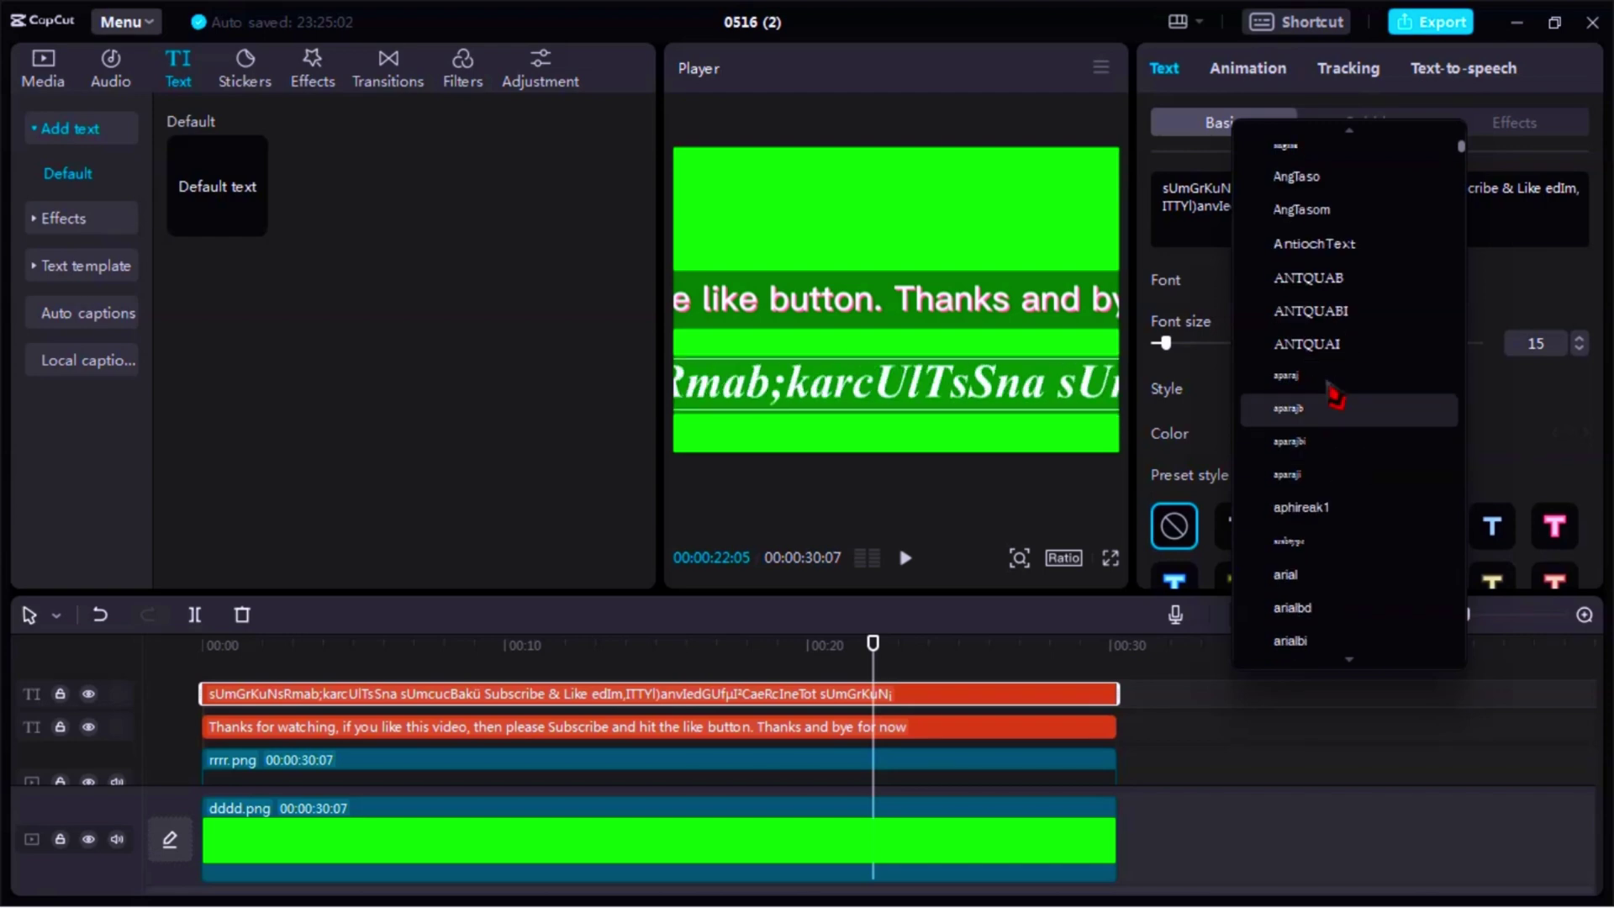
pyautogui.scroll(-15, 1351, 469)
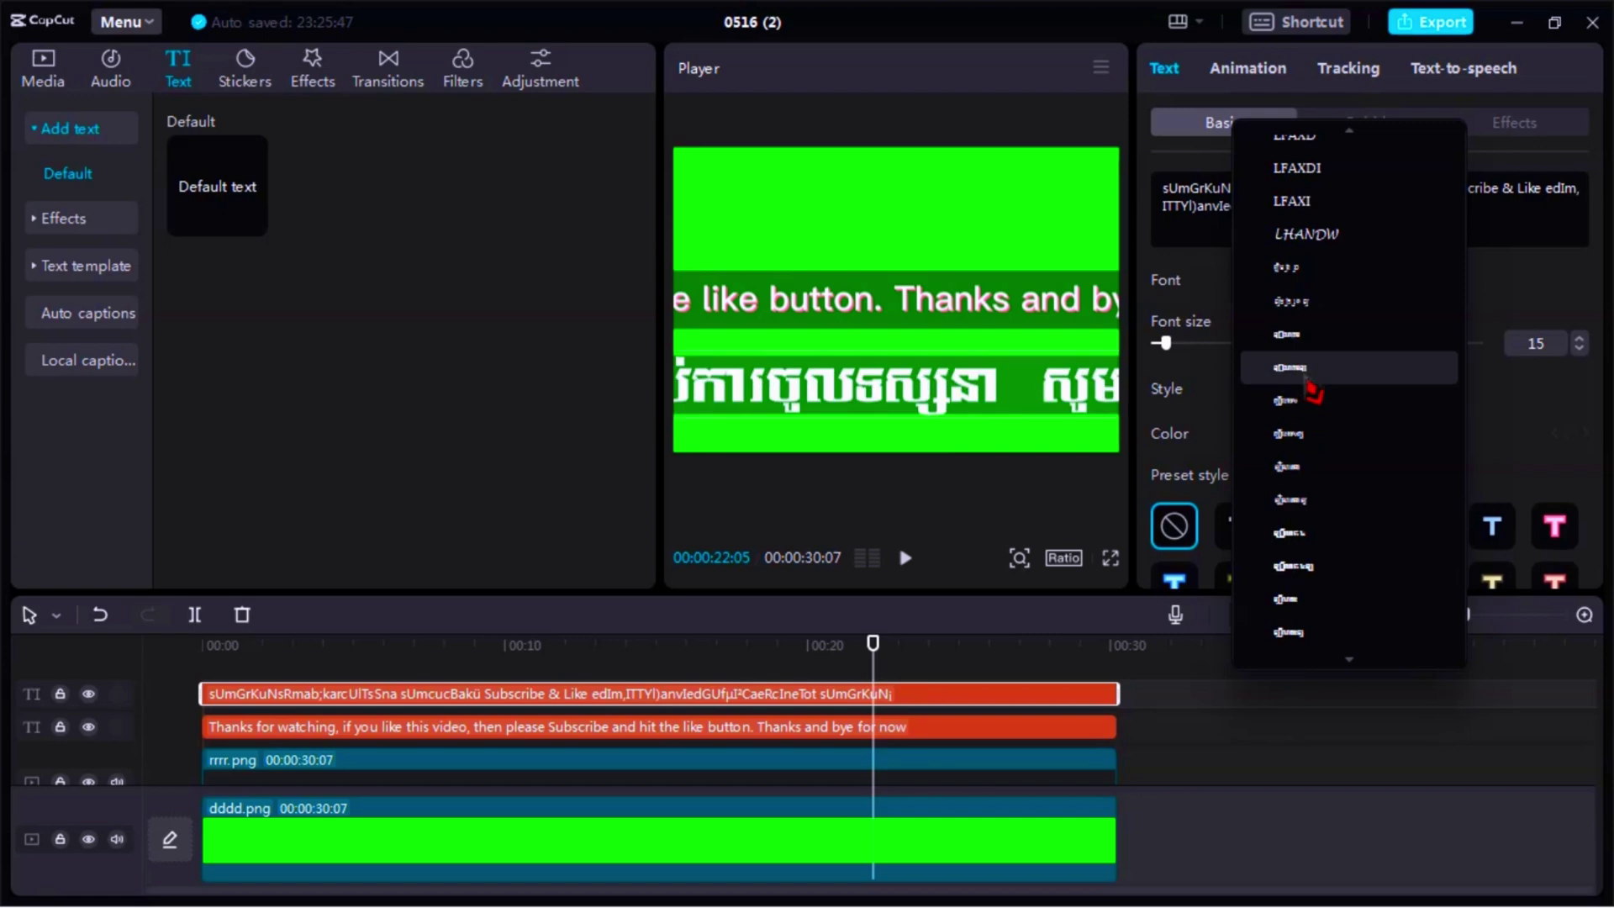
pyautogui.click(1298, 268)
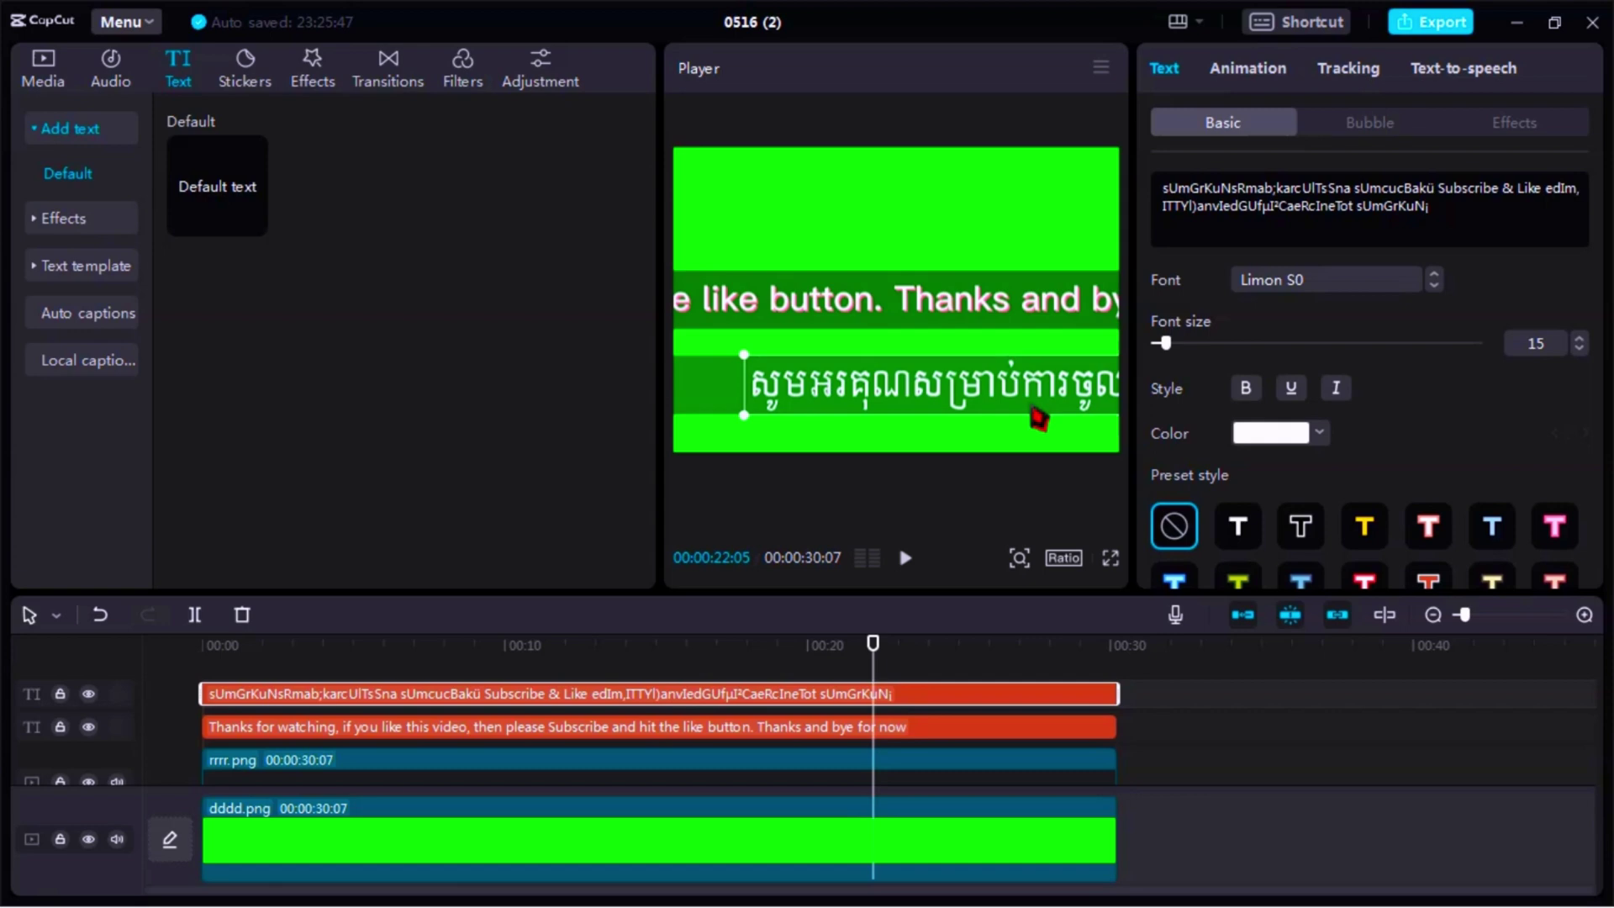
# Shift the Khmer message leftward along the lower strip to bring its "Subscribe & Like" part into the frame.
pyautogui.scroll(-2, 1039, 417)
pyautogui.scroll(2, 1014, 419)
pyautogui.moveTo(983, 410); pyautogui.dragTo(754, 386)
pyautogui.moveTo(974, 404); pyautogui.dragTo(850, 394)
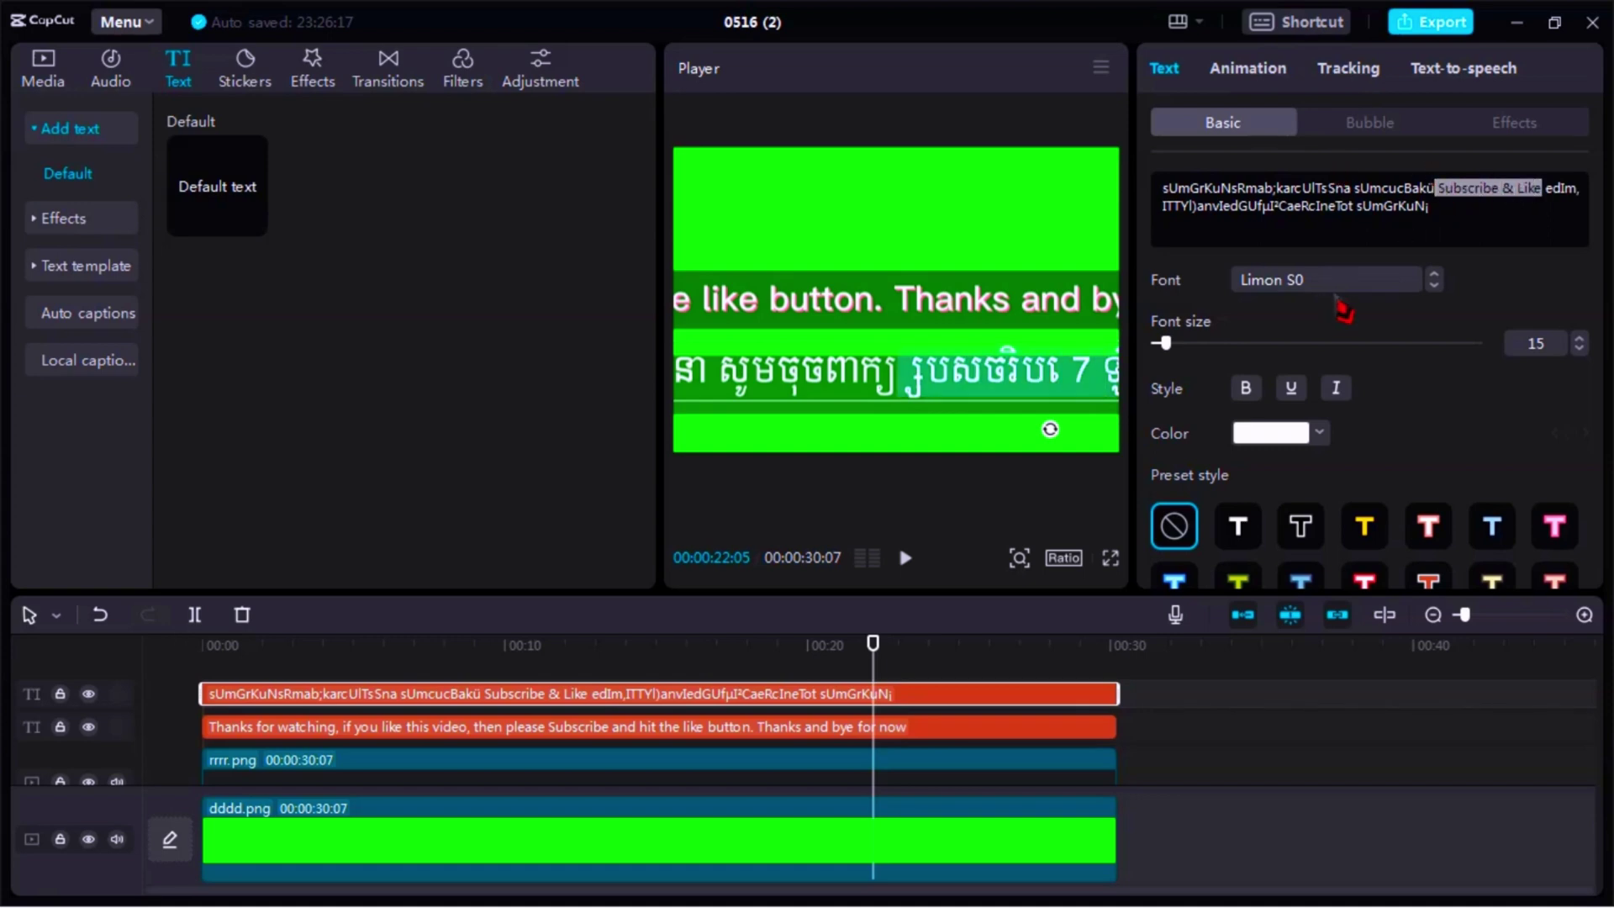
# Set the font of "Subscribe & Like" within the Khmer message to dokchamp so the words render in Latin letters.
pyautogui.click(1424, 290)
pyautogui.scroll(-10, 1412, 303)
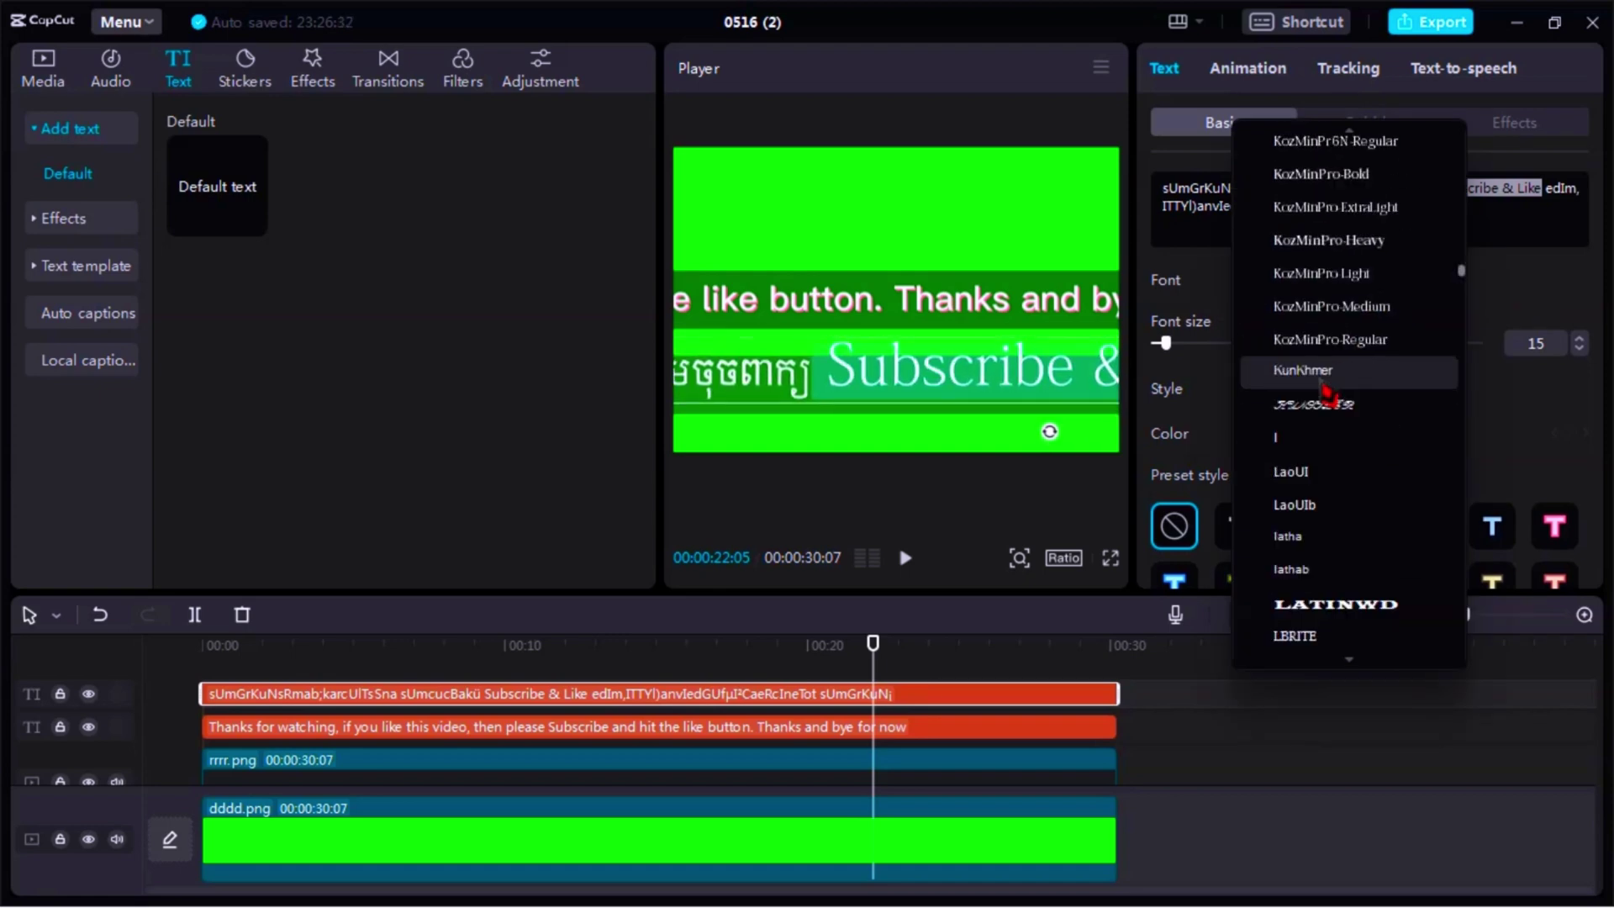
pyautogui.scroll(-5, 1317, 545)
pyautogui.scroll(10, 1327, 504)
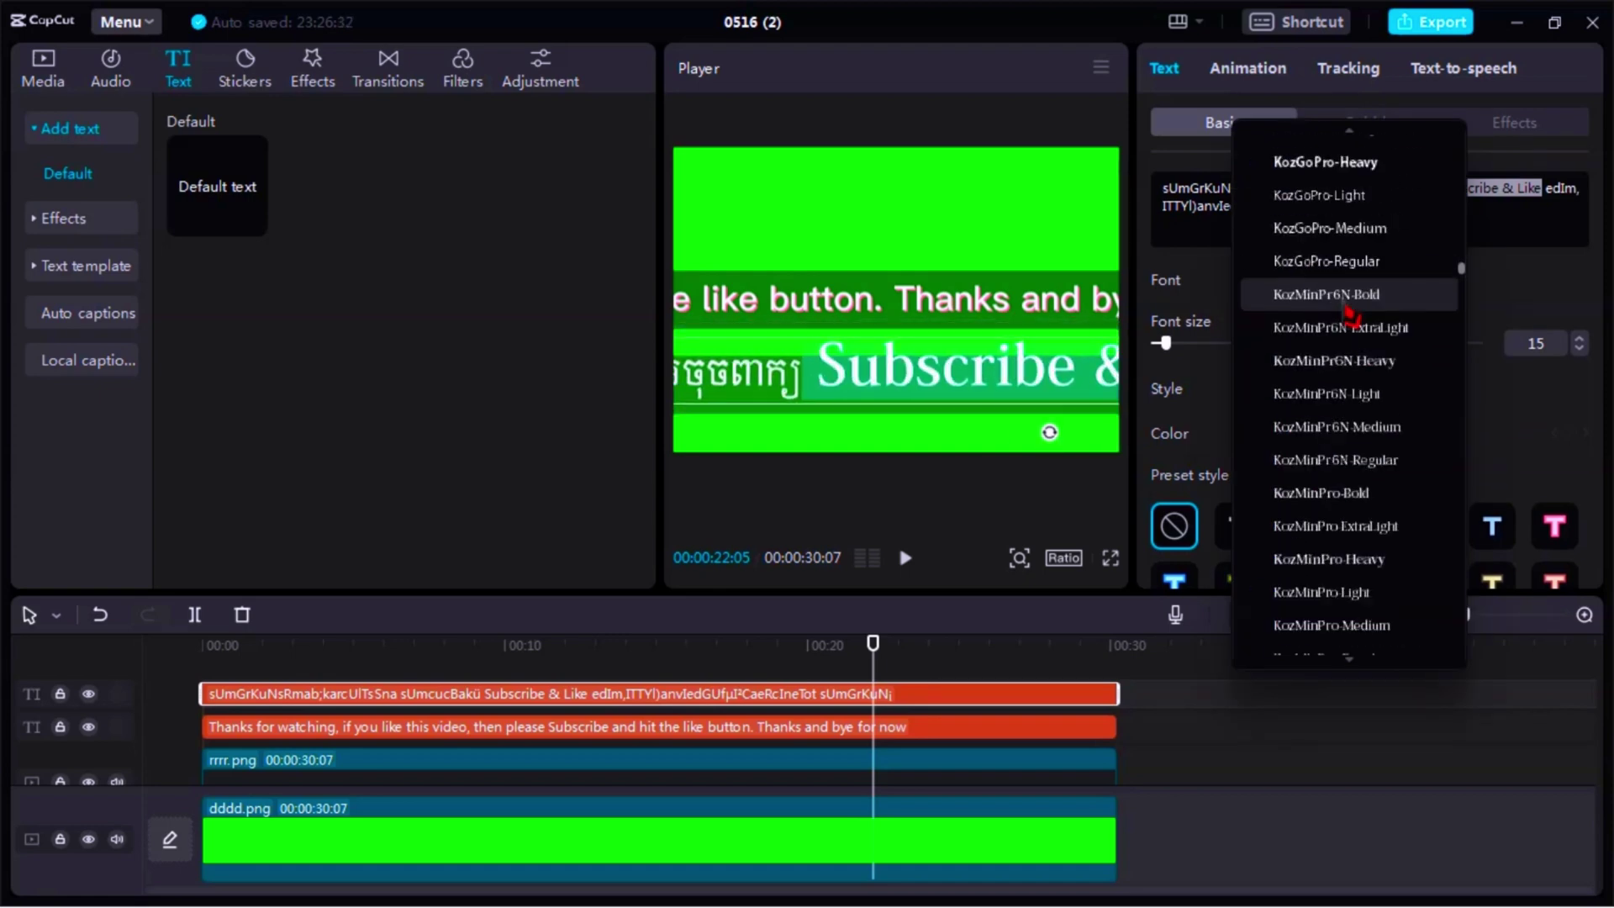
pyautogui.scroll(10, 1351, 311)
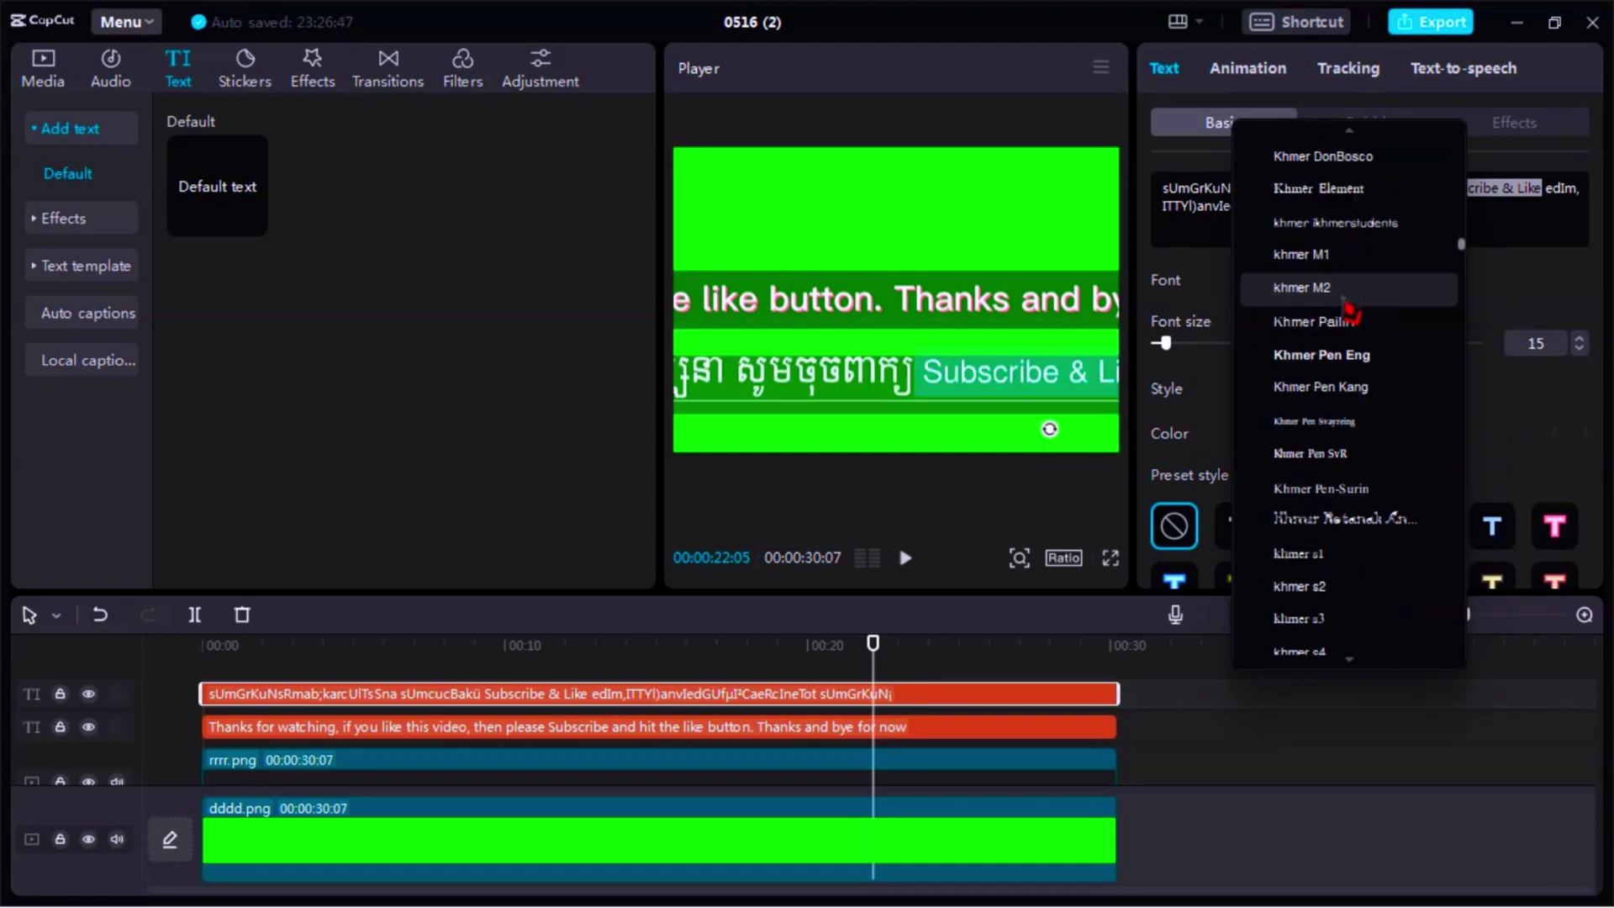
pyautogui.scroll(12, 1350, 311)
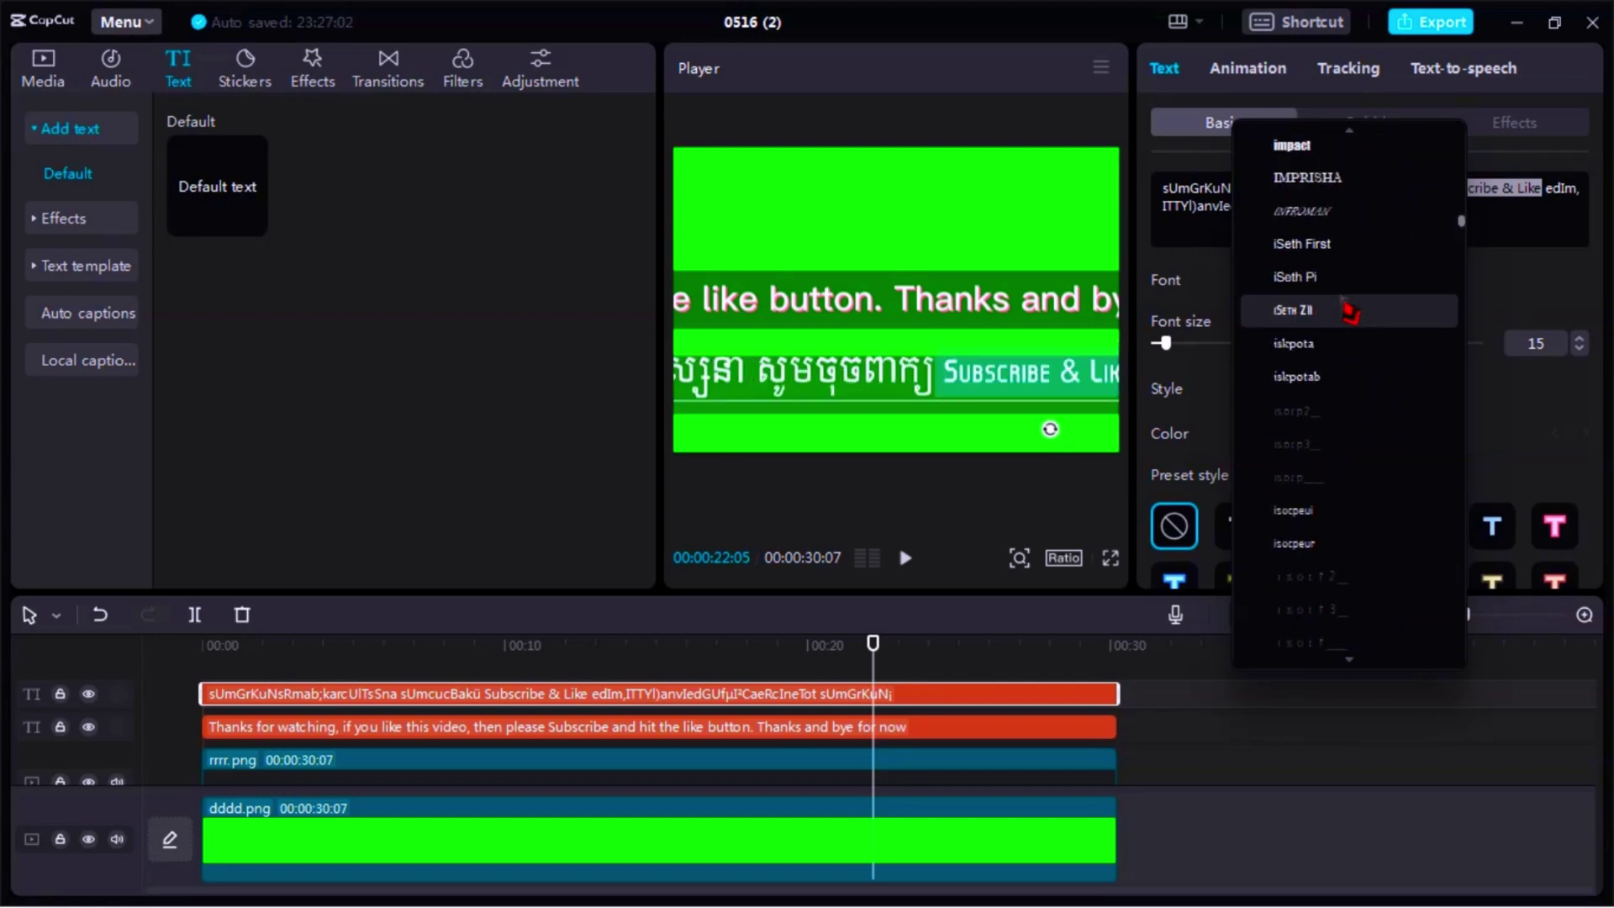
pyautogui.scroll(15, 1350, 311)
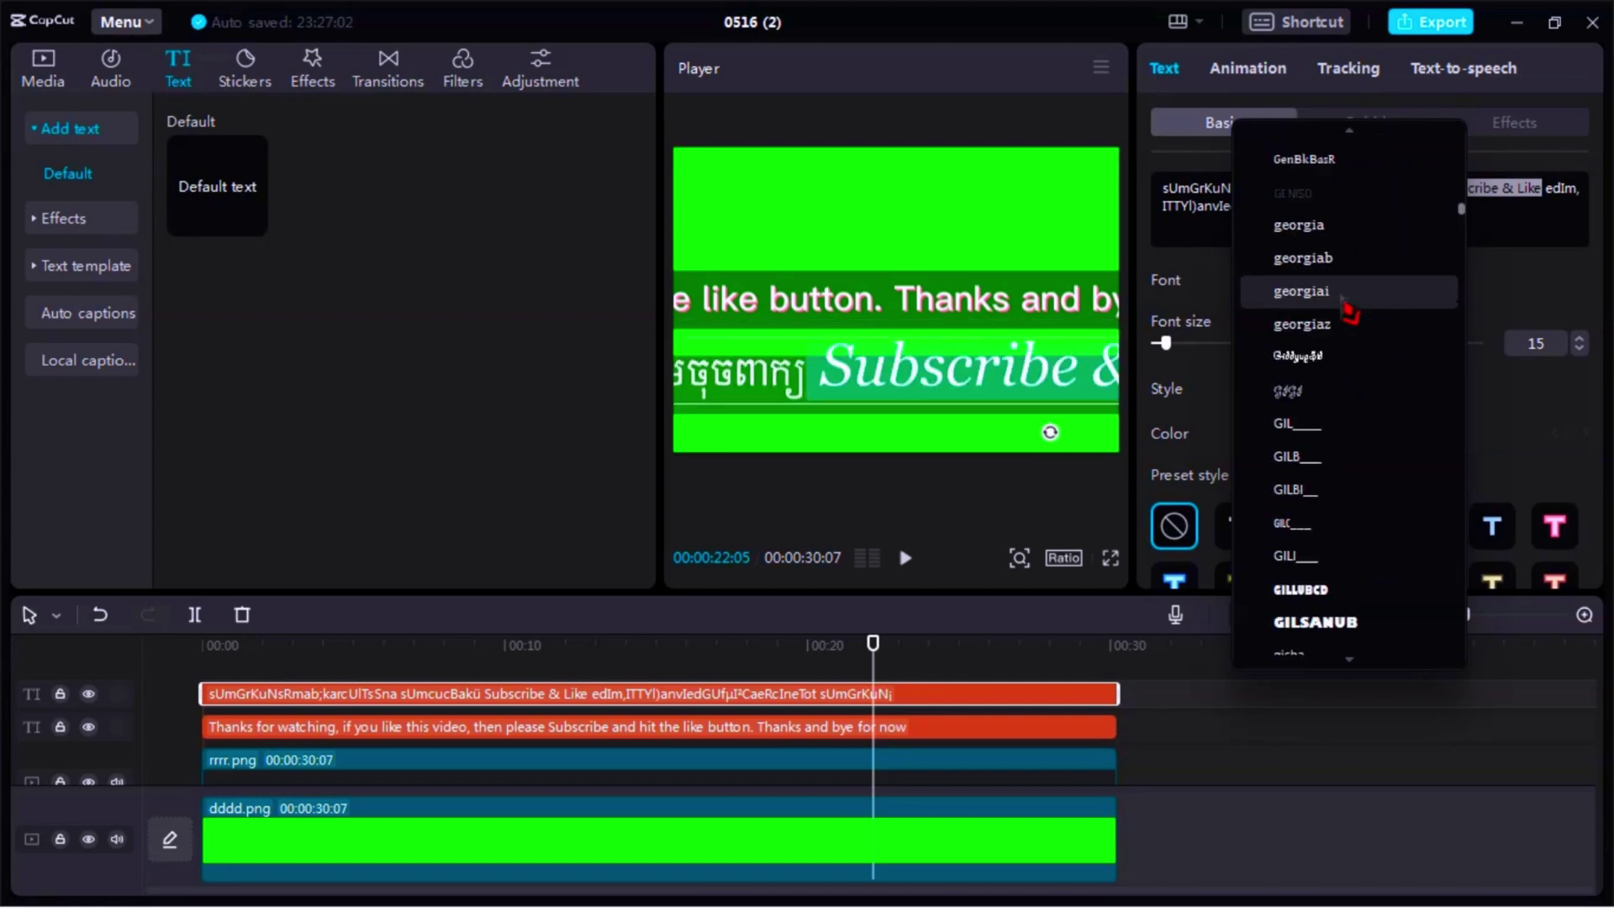
pyautogui.scroll(15, 1350, 311)
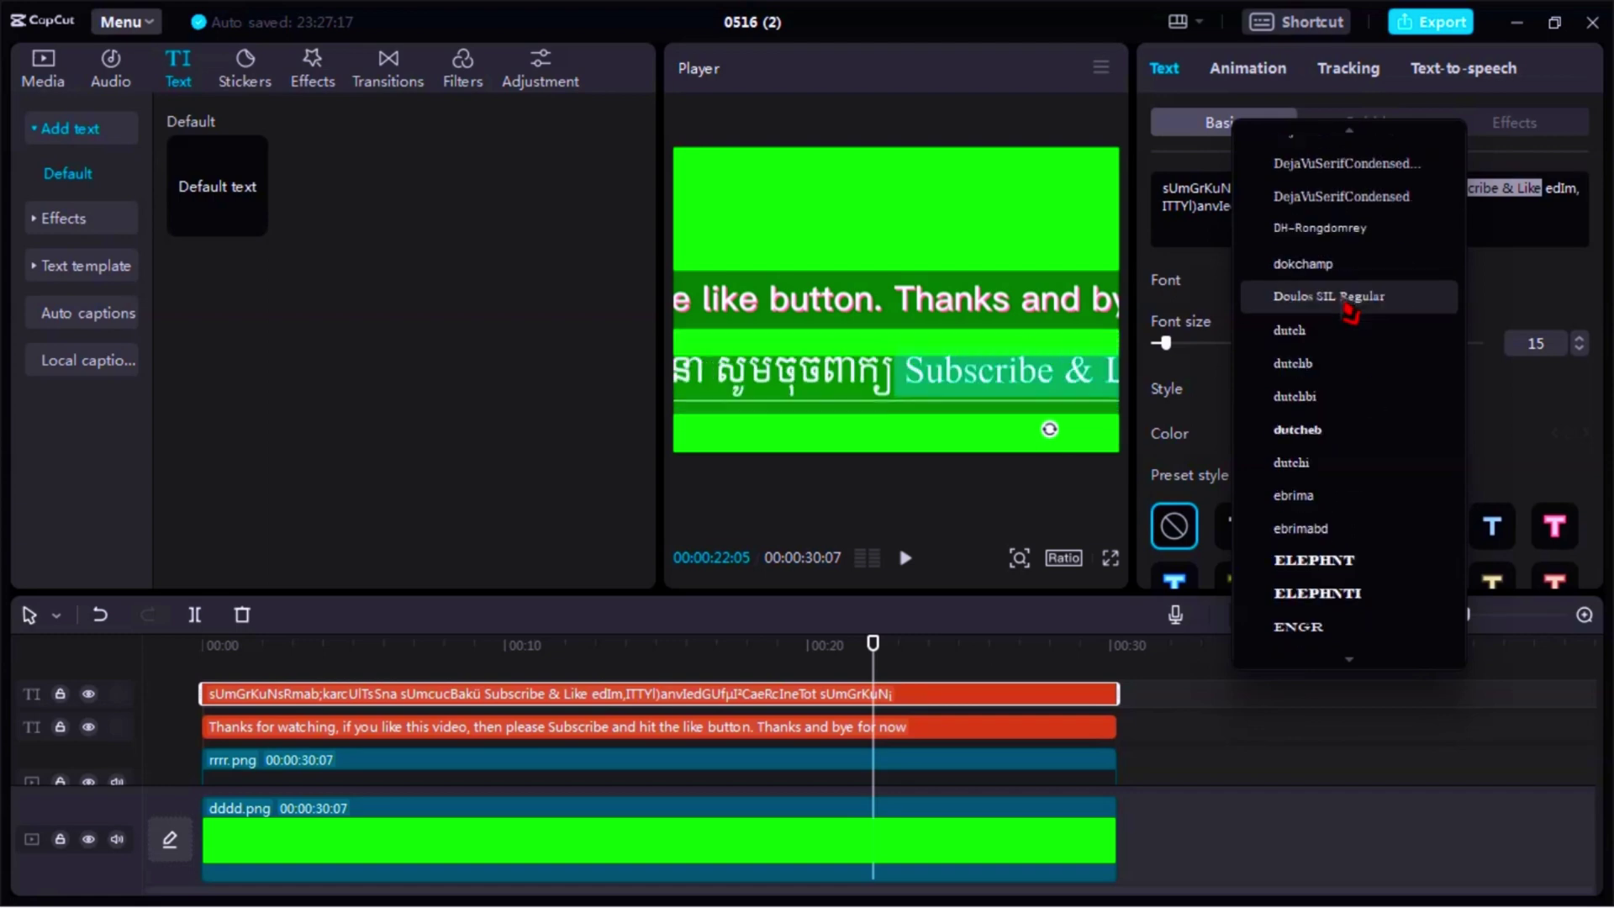
pyautogui.click(1337, 275)
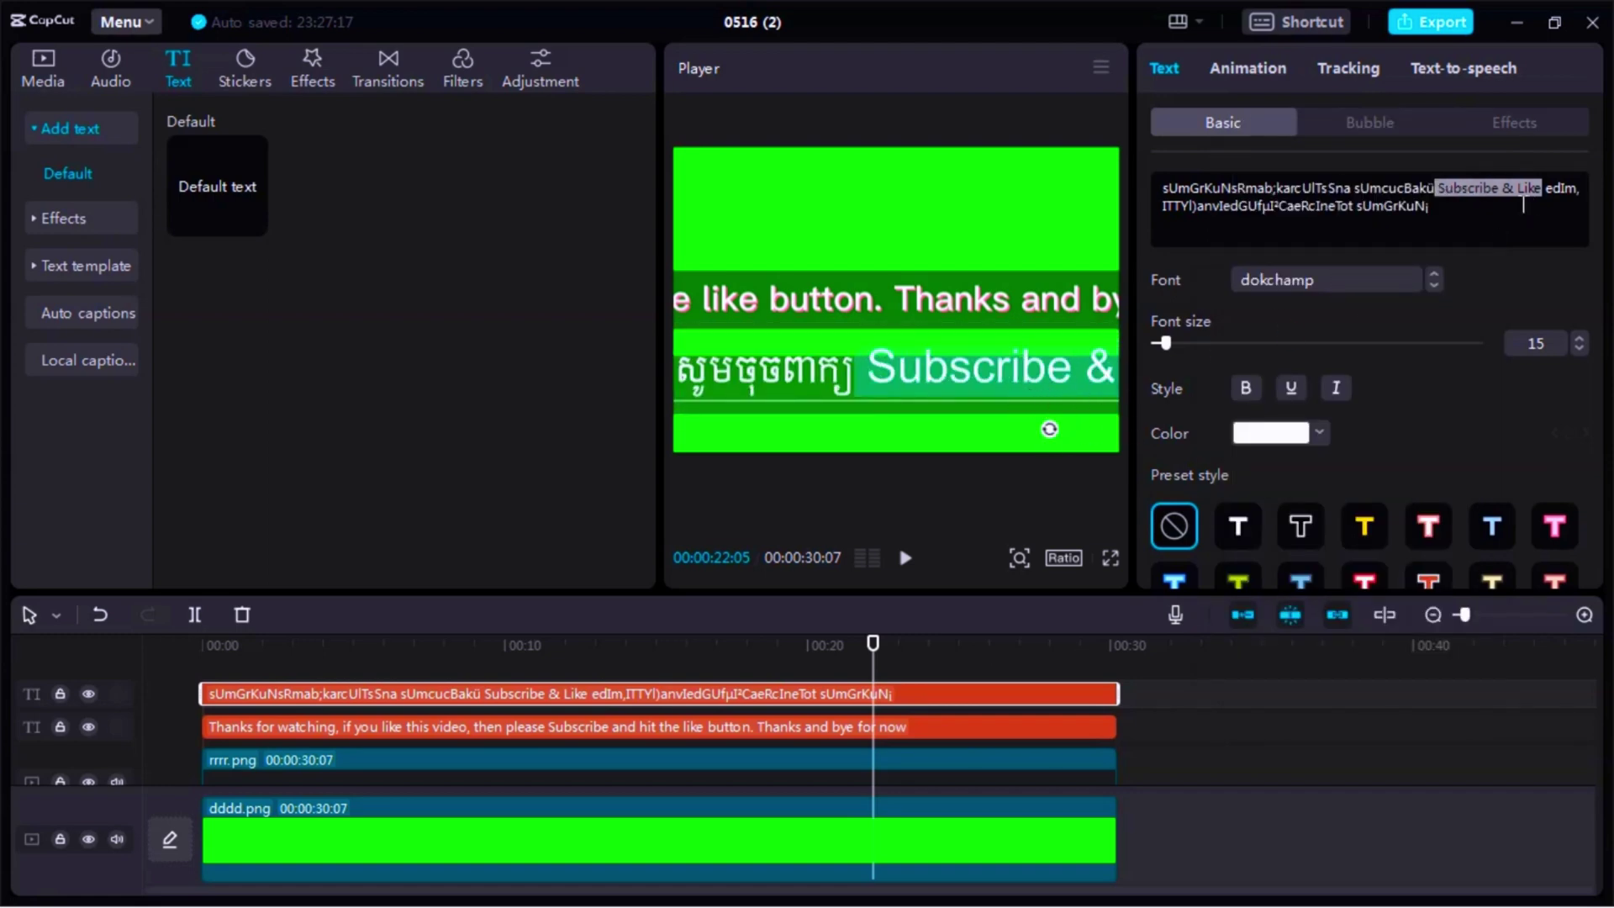
# Color the "Subscribe & Like" words magenta, make them bold, and clear the text selection.
pyautogui.click(1332, 434)
pyautogui.click(1421, 636)
pyautogui.click(1435, 484)
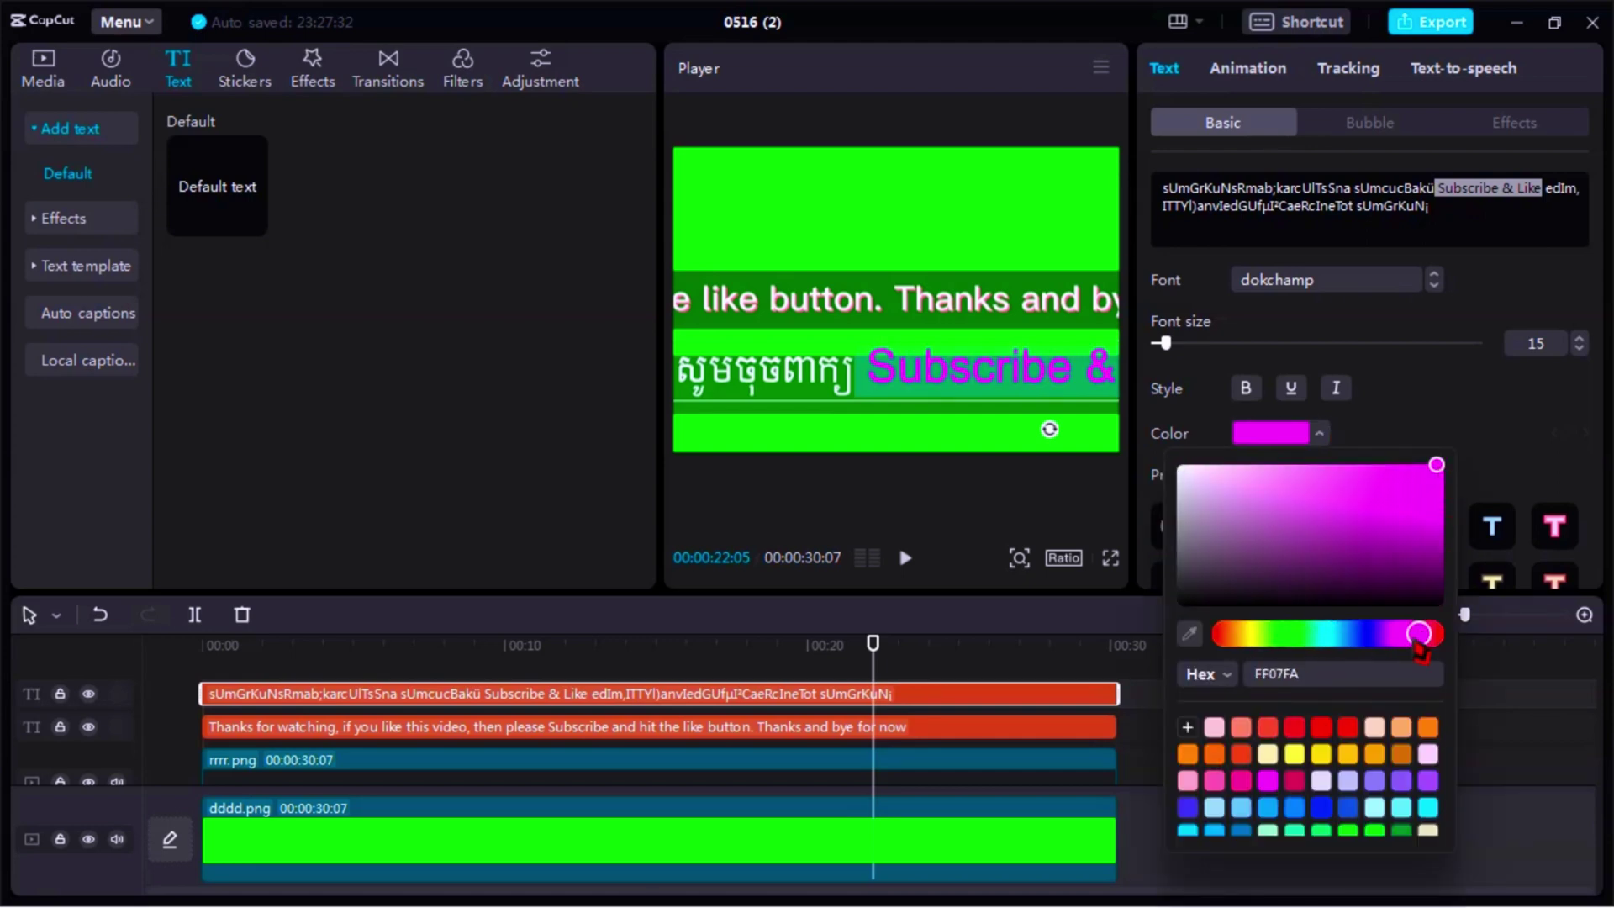
pyautogui.moveTo(1413, 642); pyautogui.dragTo(1421, 644)
pyautogui.click(1252, 390)
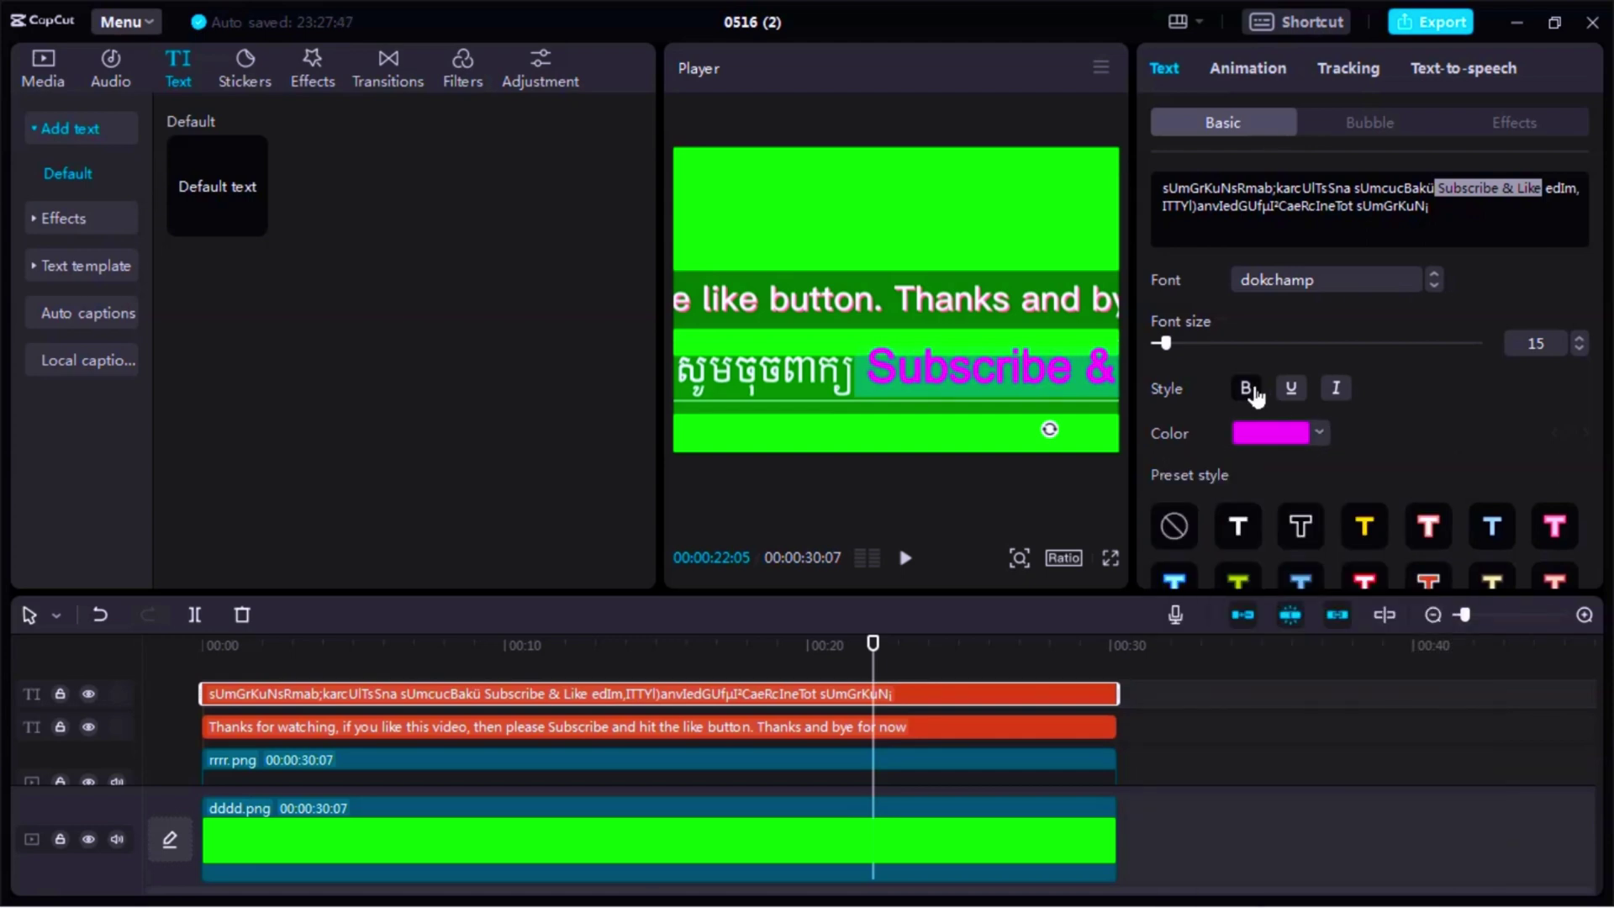
pyautogui.scroll(-5, 1408, 454)
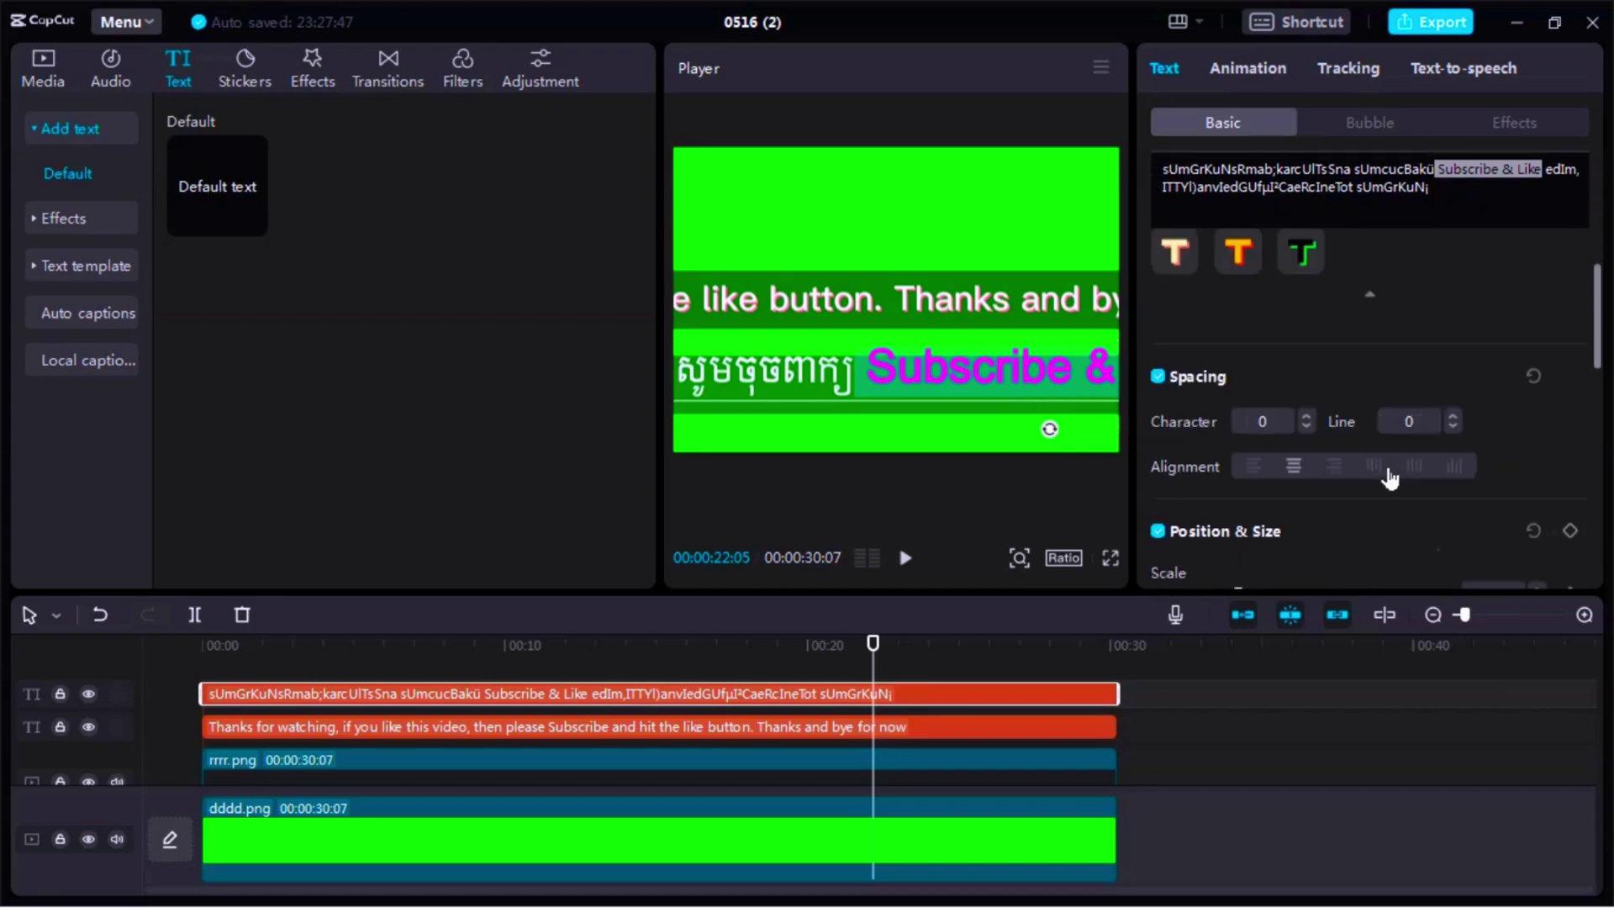
pyautogui.scroll(5, 1387, 468)
pyautogui.click(1431, 206)
pyautogui.moveTo(1455, 188); pyautogui.dragTo(1499, 188)
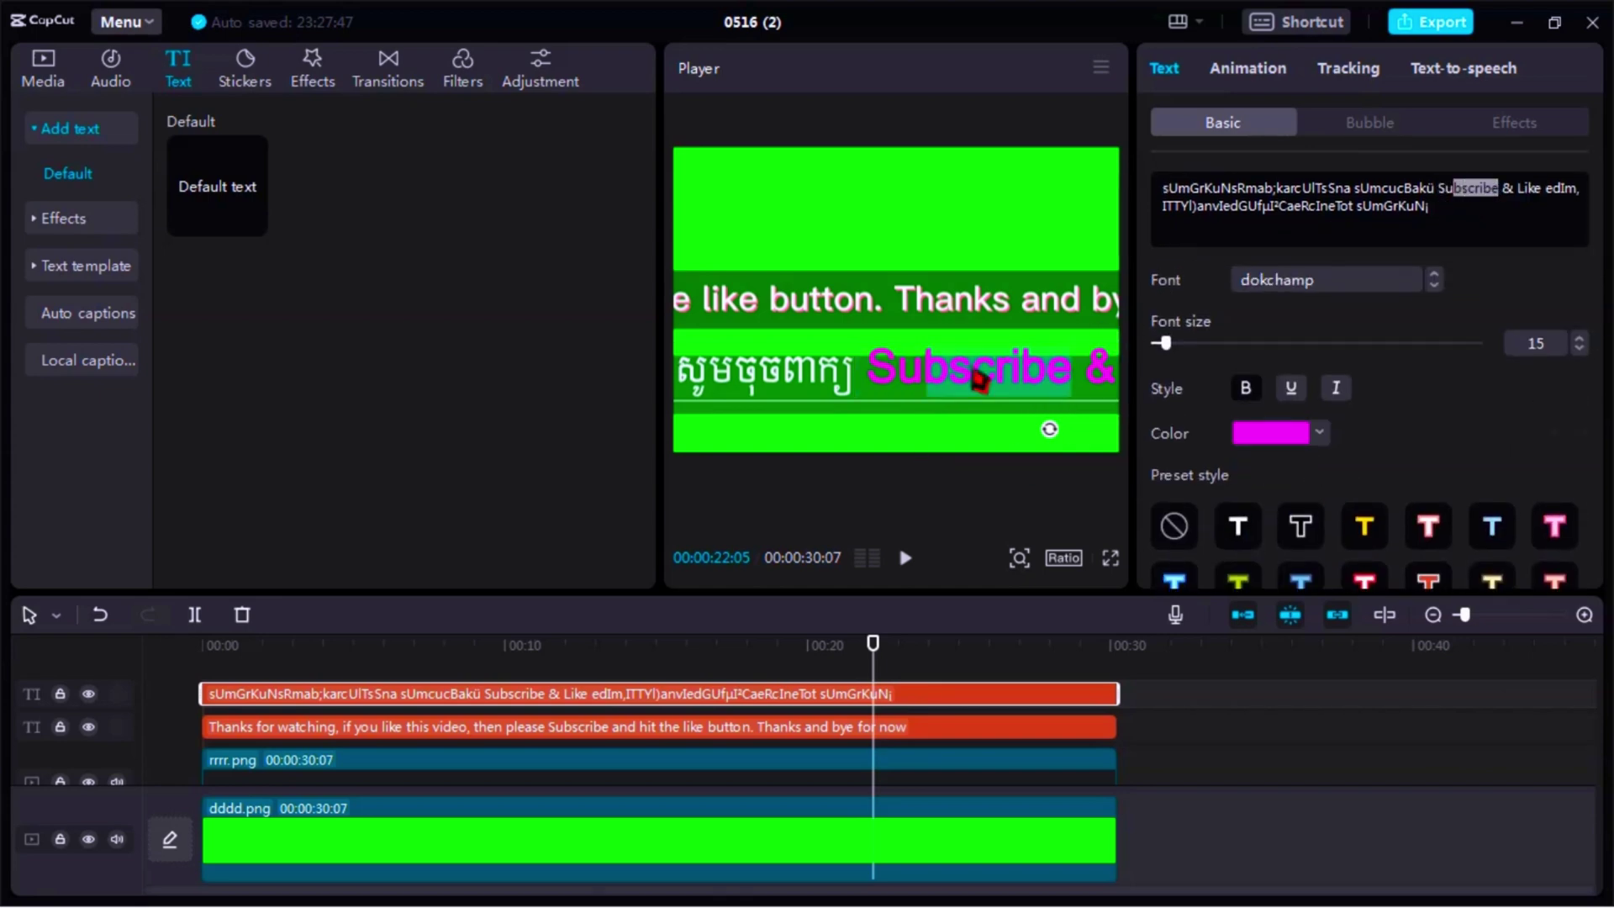
pyautogui.click(1463, 187)
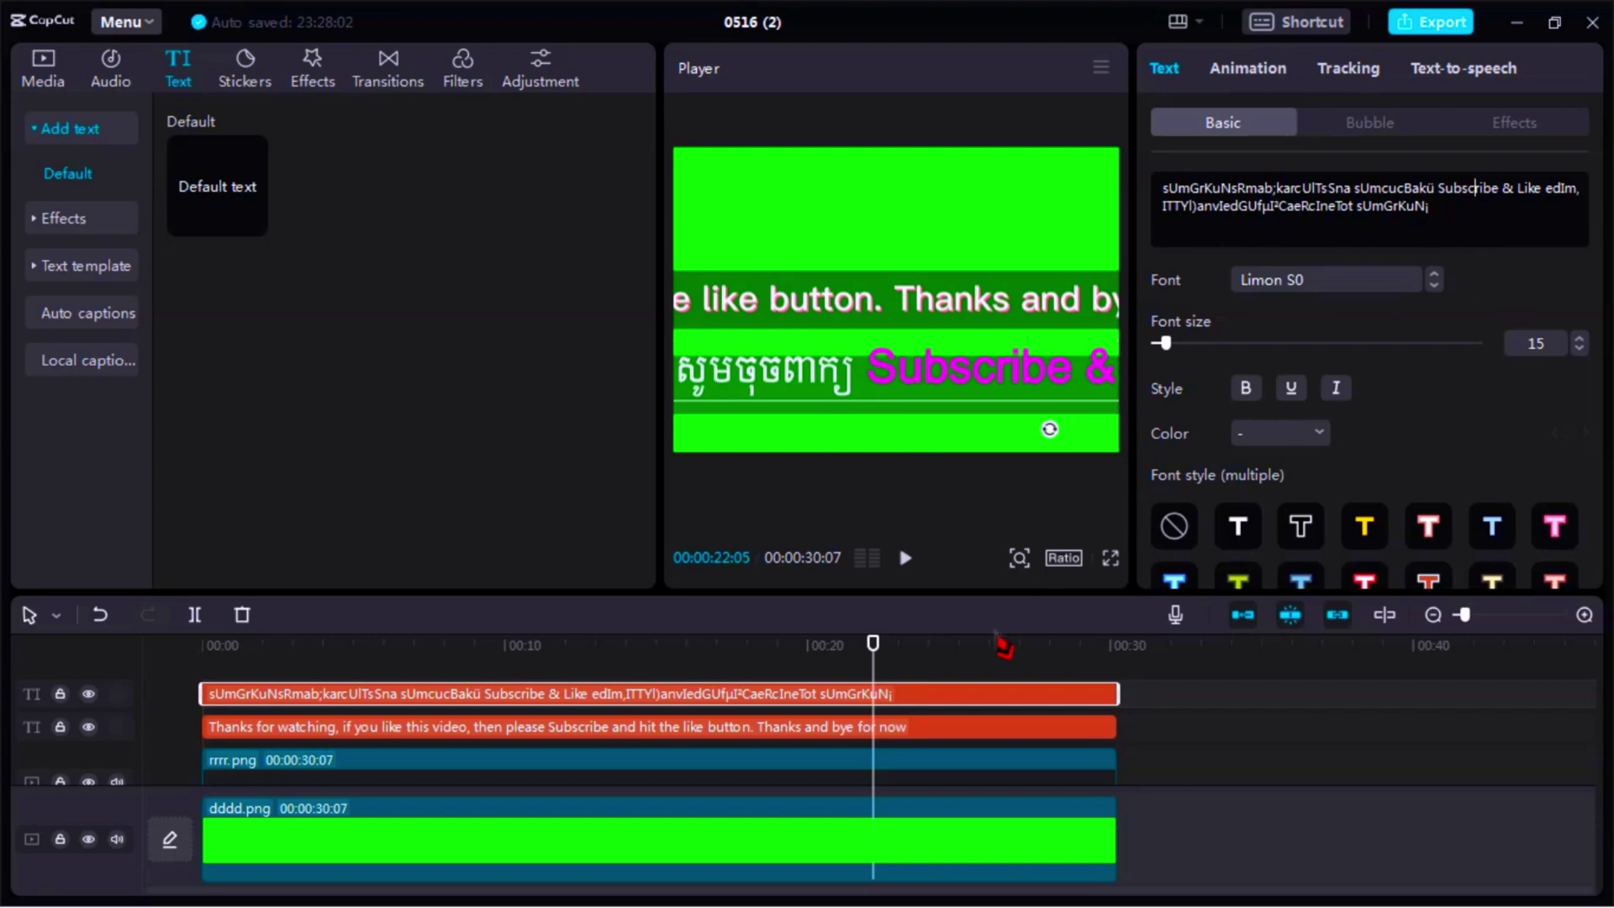
# At 00:00:00:00, move the Khmer message to the right end of the lower strip at about X 9269, Y -754.
pyautogui.moveTo(874, 647); pyautogui.dragTo(168, 670)
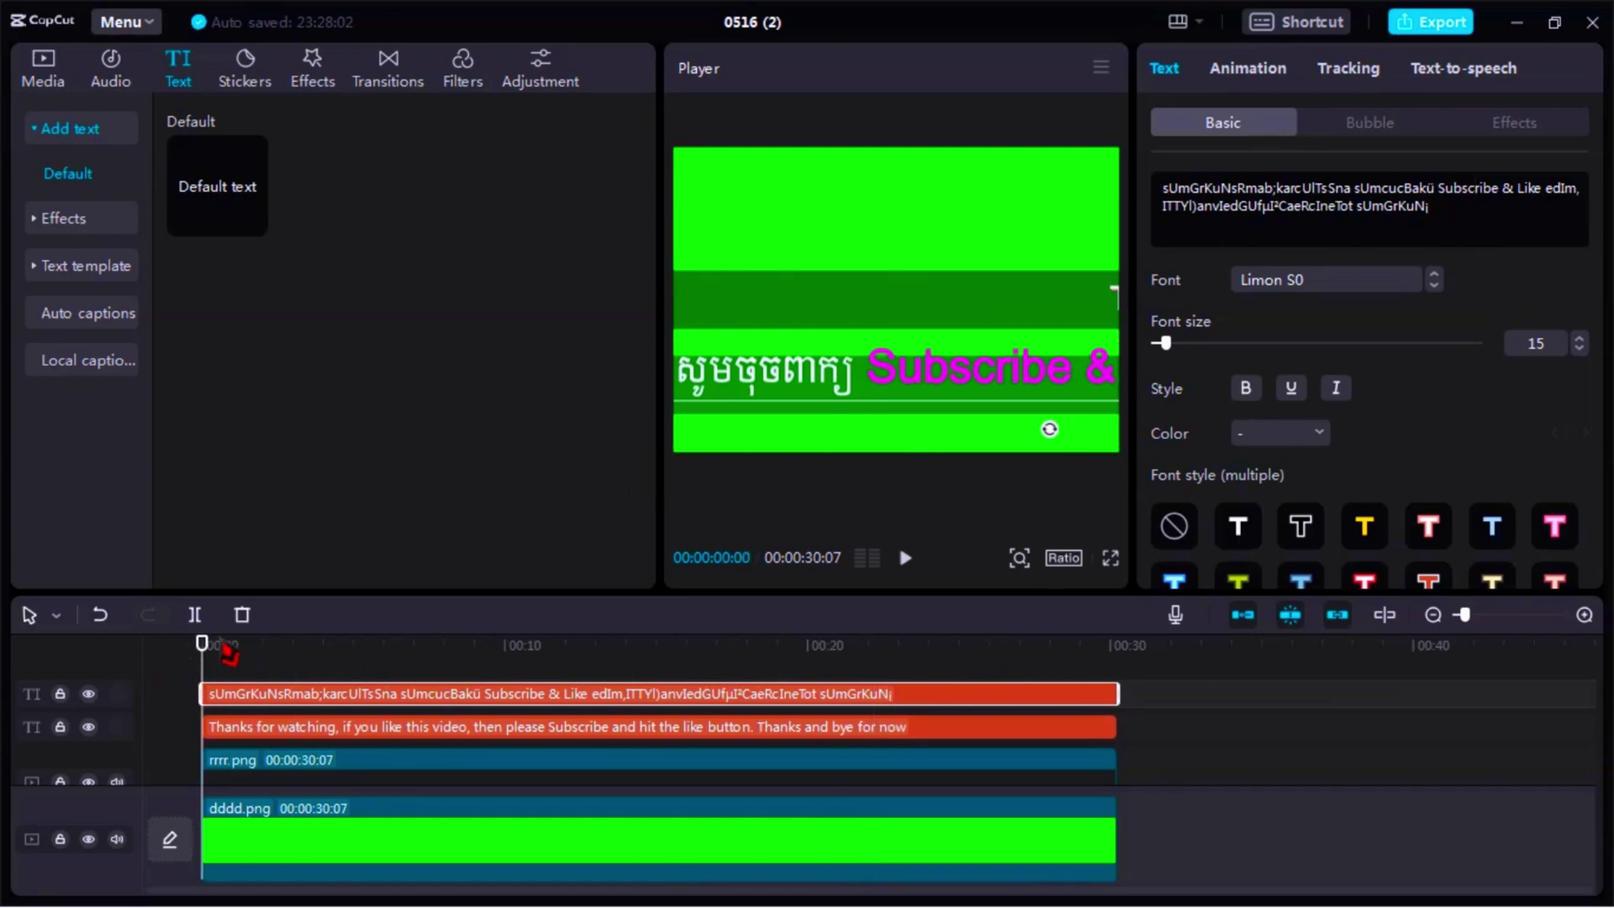
pyautogui.moveTo(278, 663); pyautogui.dragTo(184, 673)
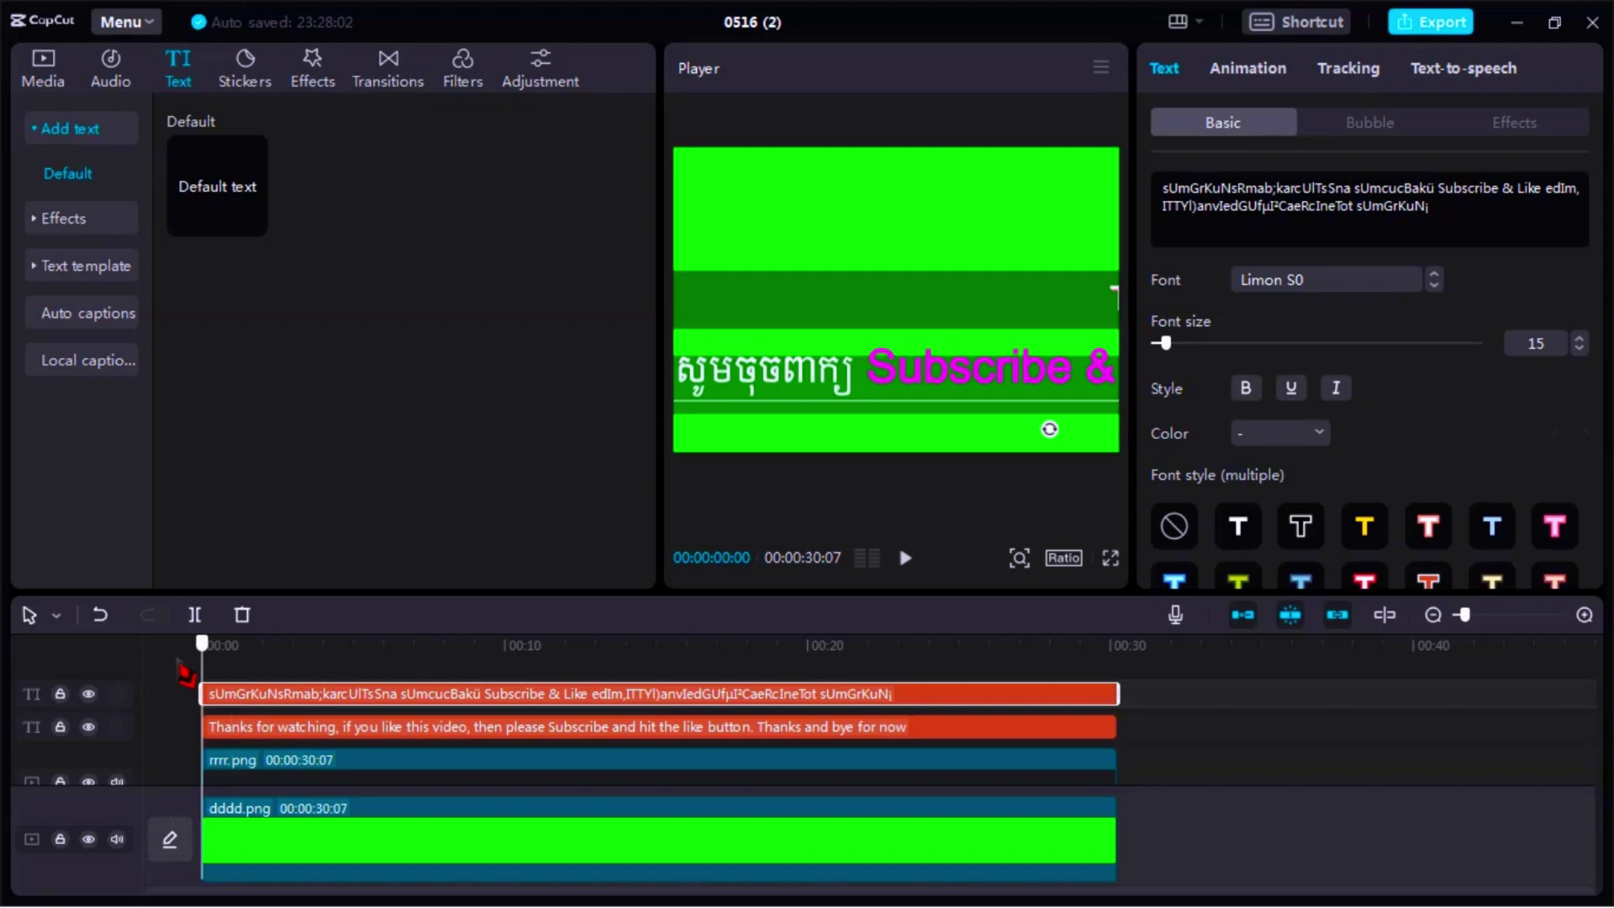
pyautogui.click(318, 730)
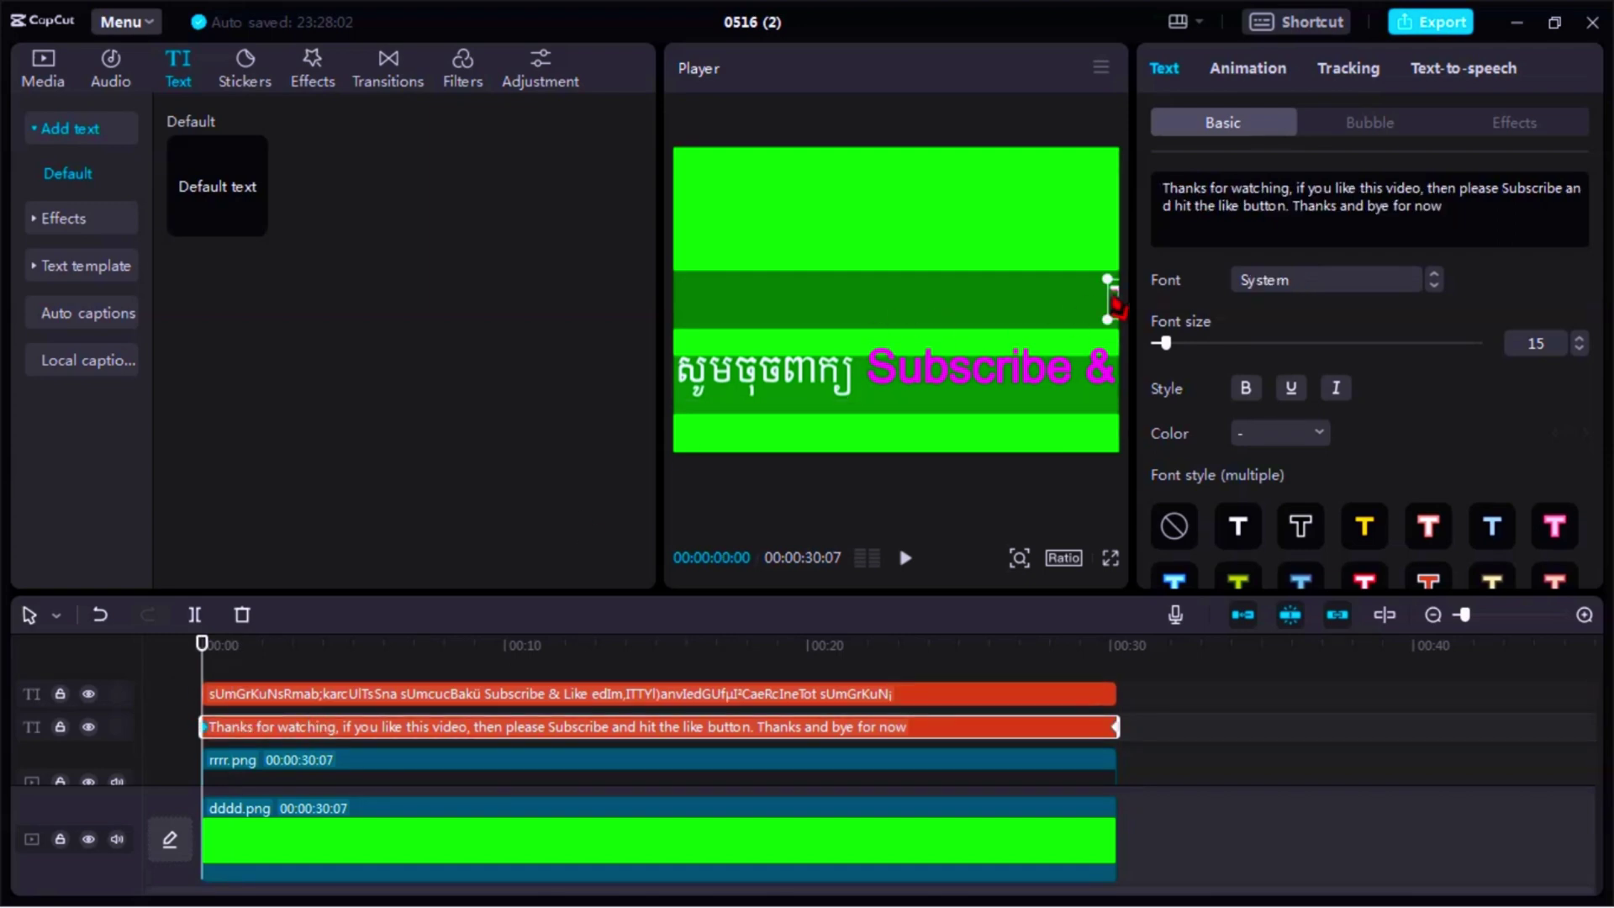
pyautogui.click(396, 694)
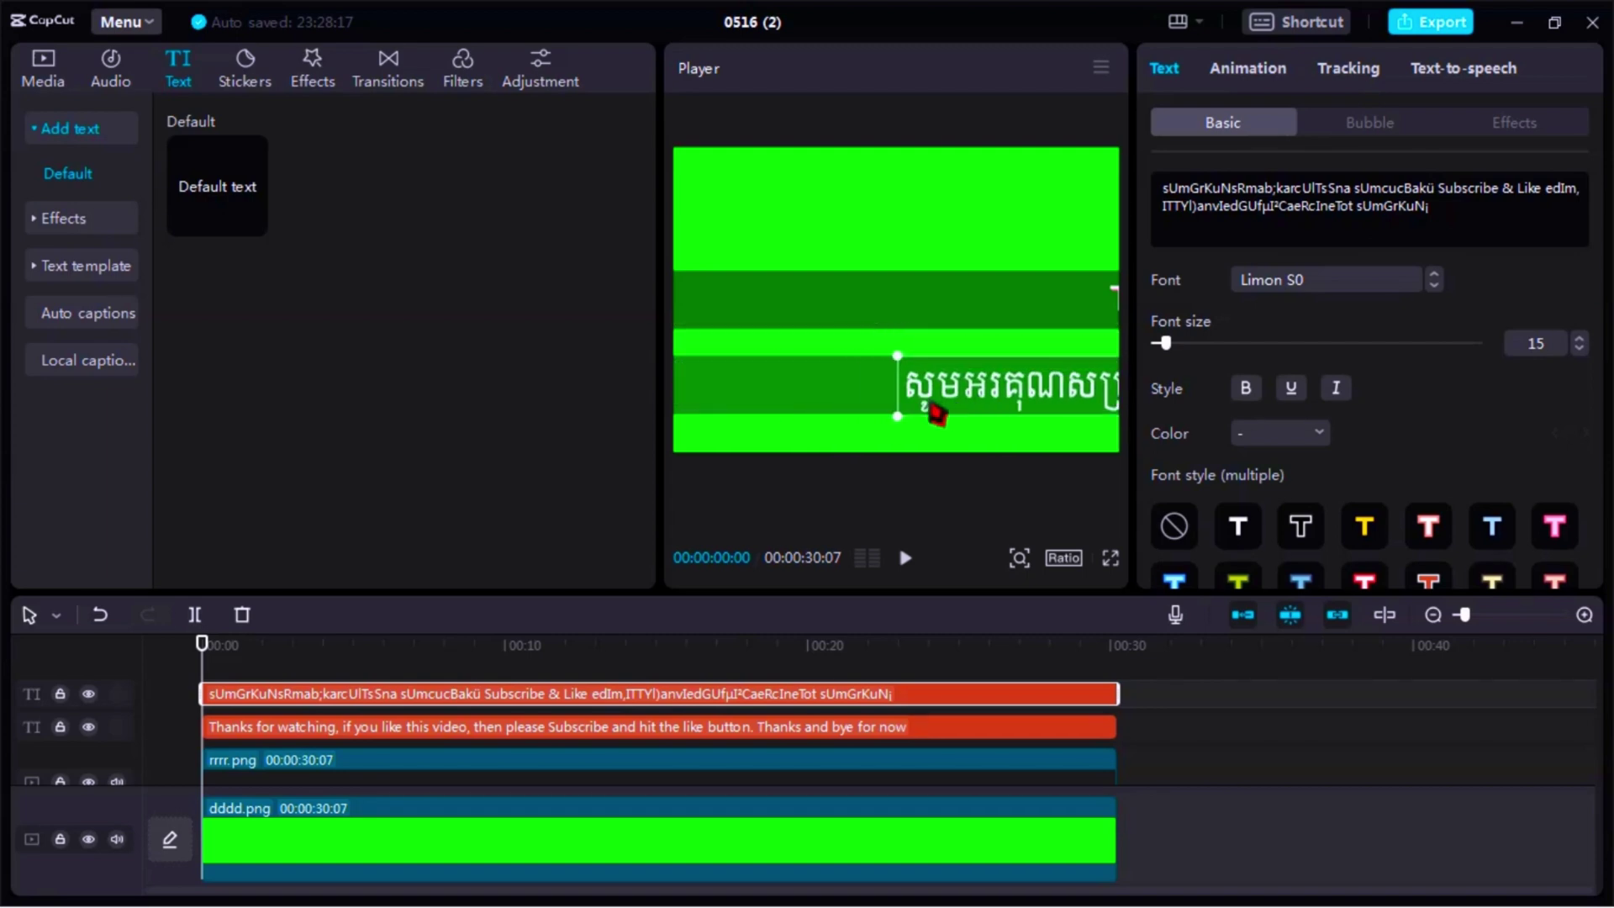
pyautogui.moveTo(1001, 393)
pyautogui.mouseDown()
pyautogui.moveTo(919, 408)
pyautogui.moveTo(858, 384)
pyautogui.moveTo(1021, 389)
pyautogui.mouseUp()
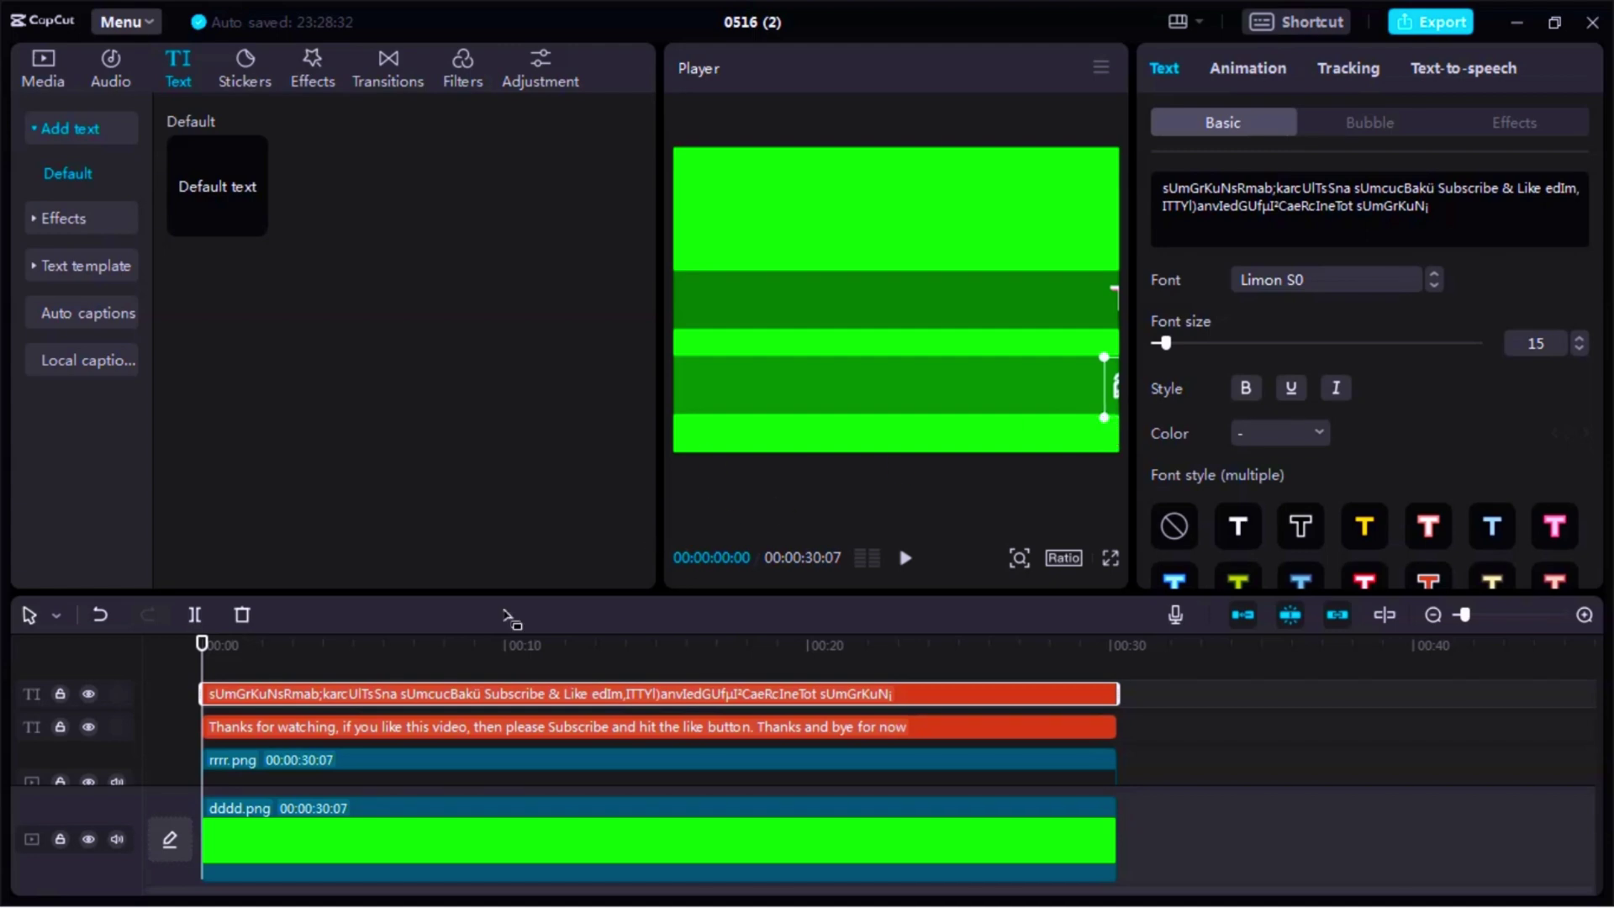
# Add a Position keyframe to the Khmer message at 00:00:00:00.
pyautogui.scroll(-5, 1322, 477)
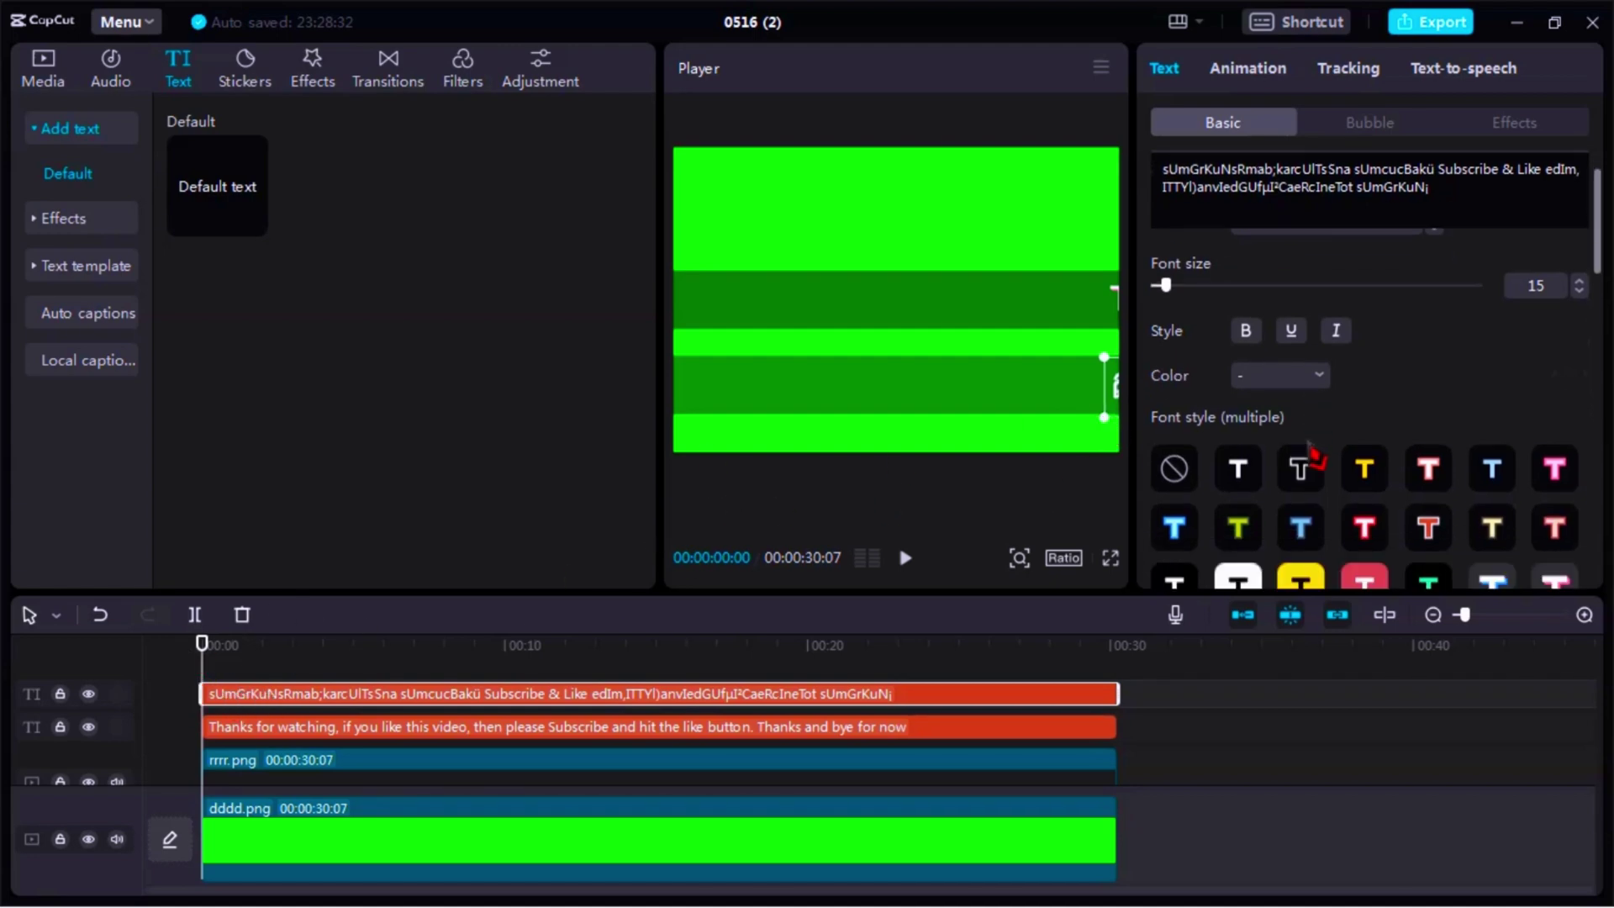
pyautogui.scroll(-4, 1274, 466)
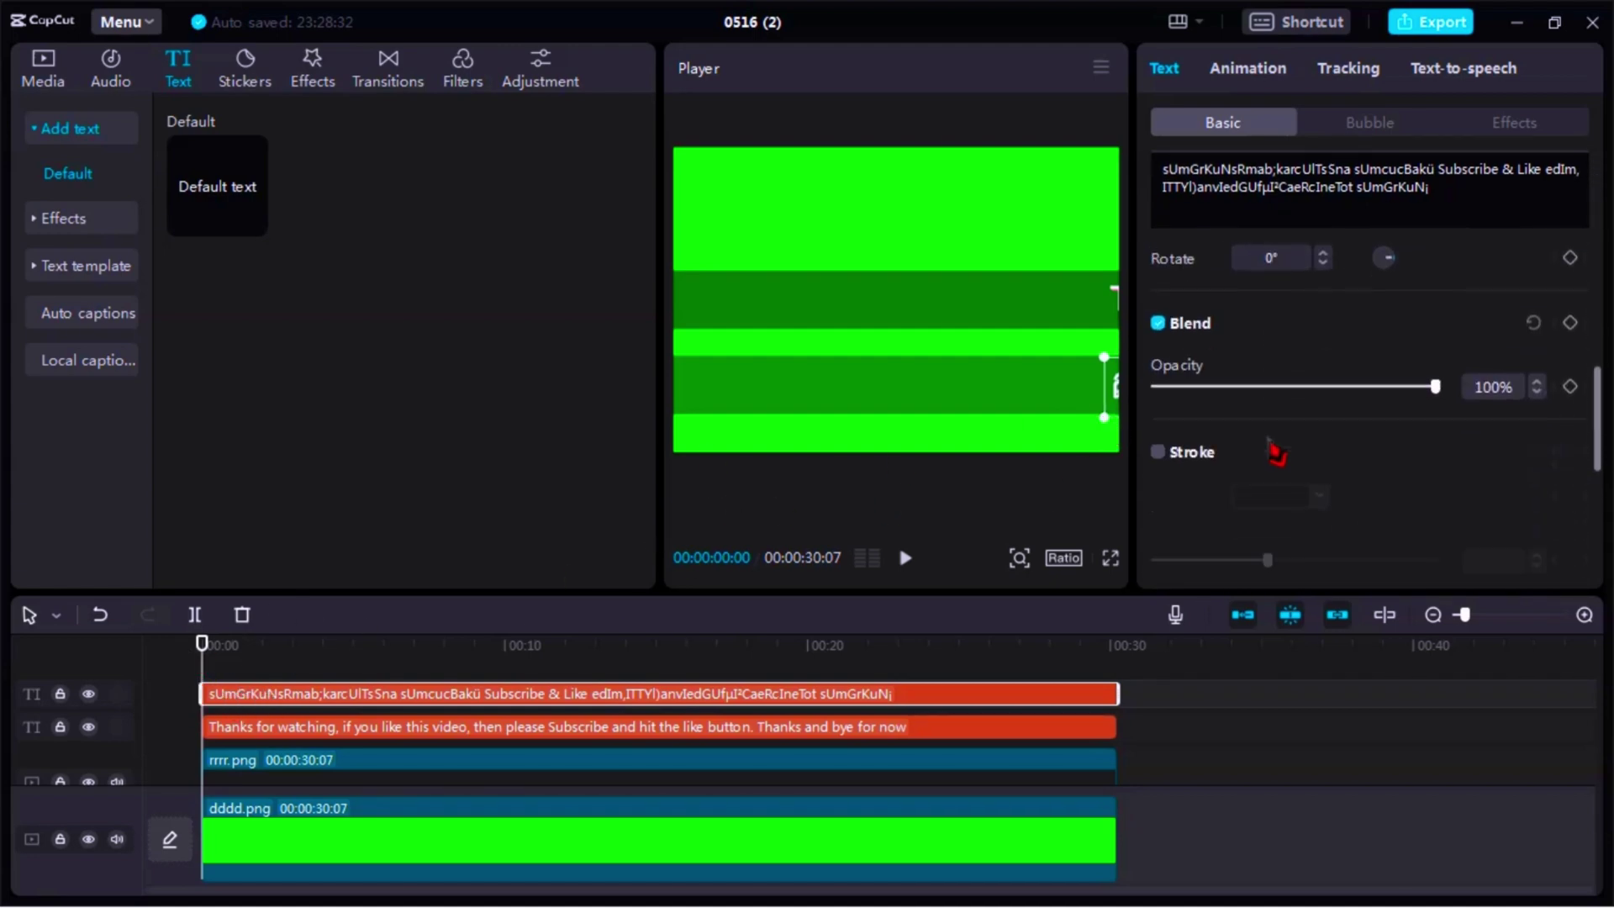
pyautogui.scroll(2, 1266, 447)
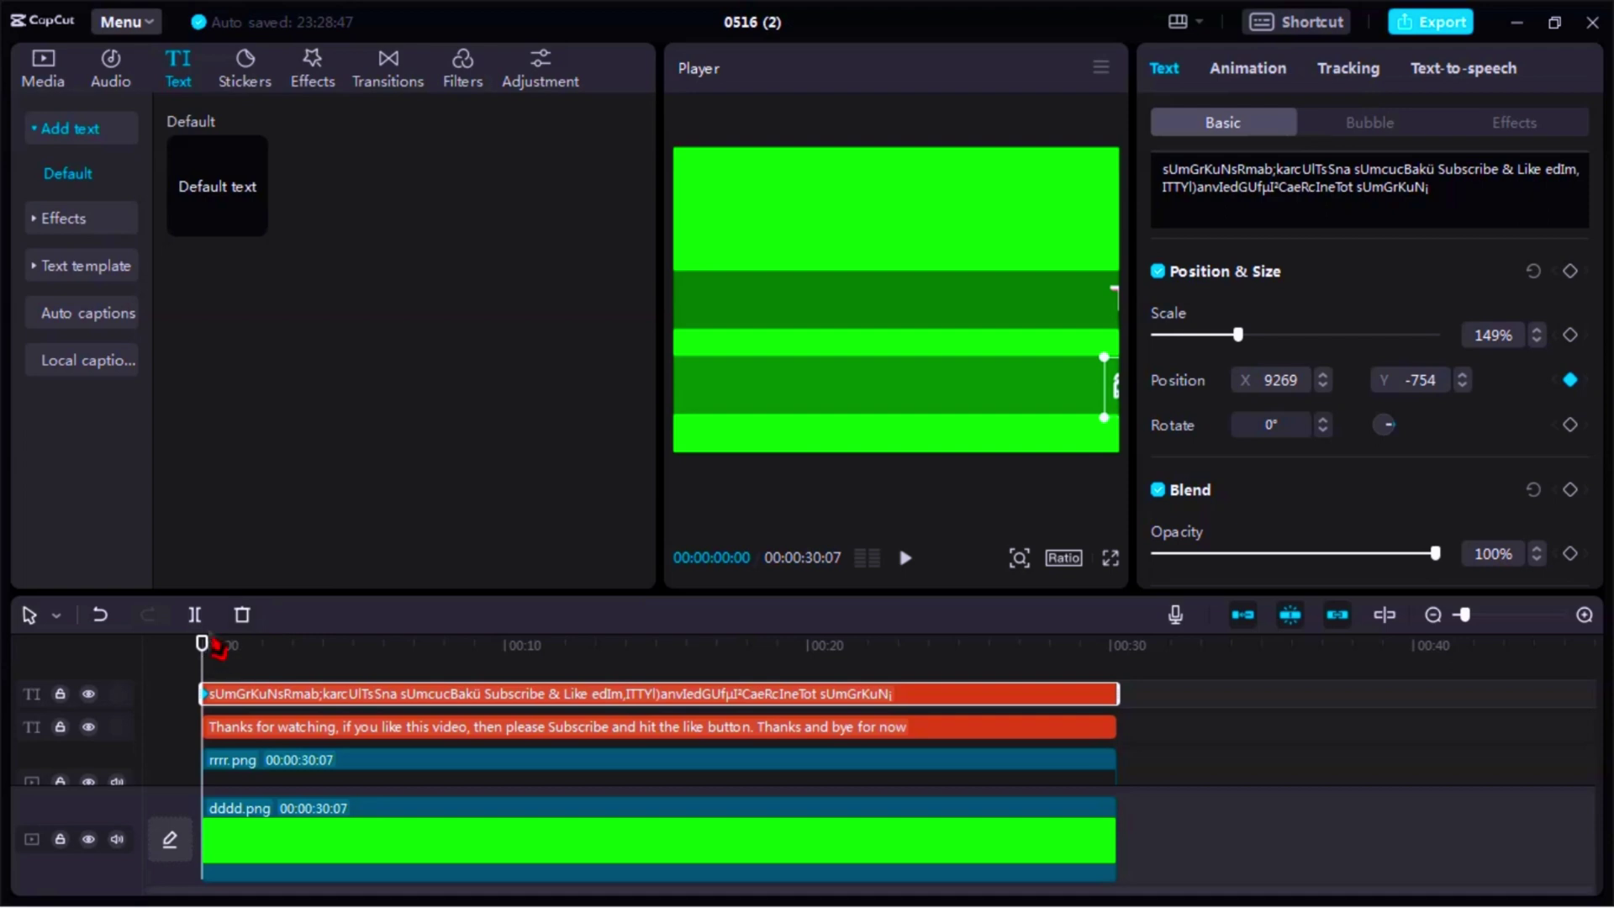
# At 00:00:30:07, move the Khmer message leftward out of the frame to about X -9397, Y -734, and preview the scrolling.
pyautogui.moveTo(210, 664); pyautogui.dragTo(1128, 741)
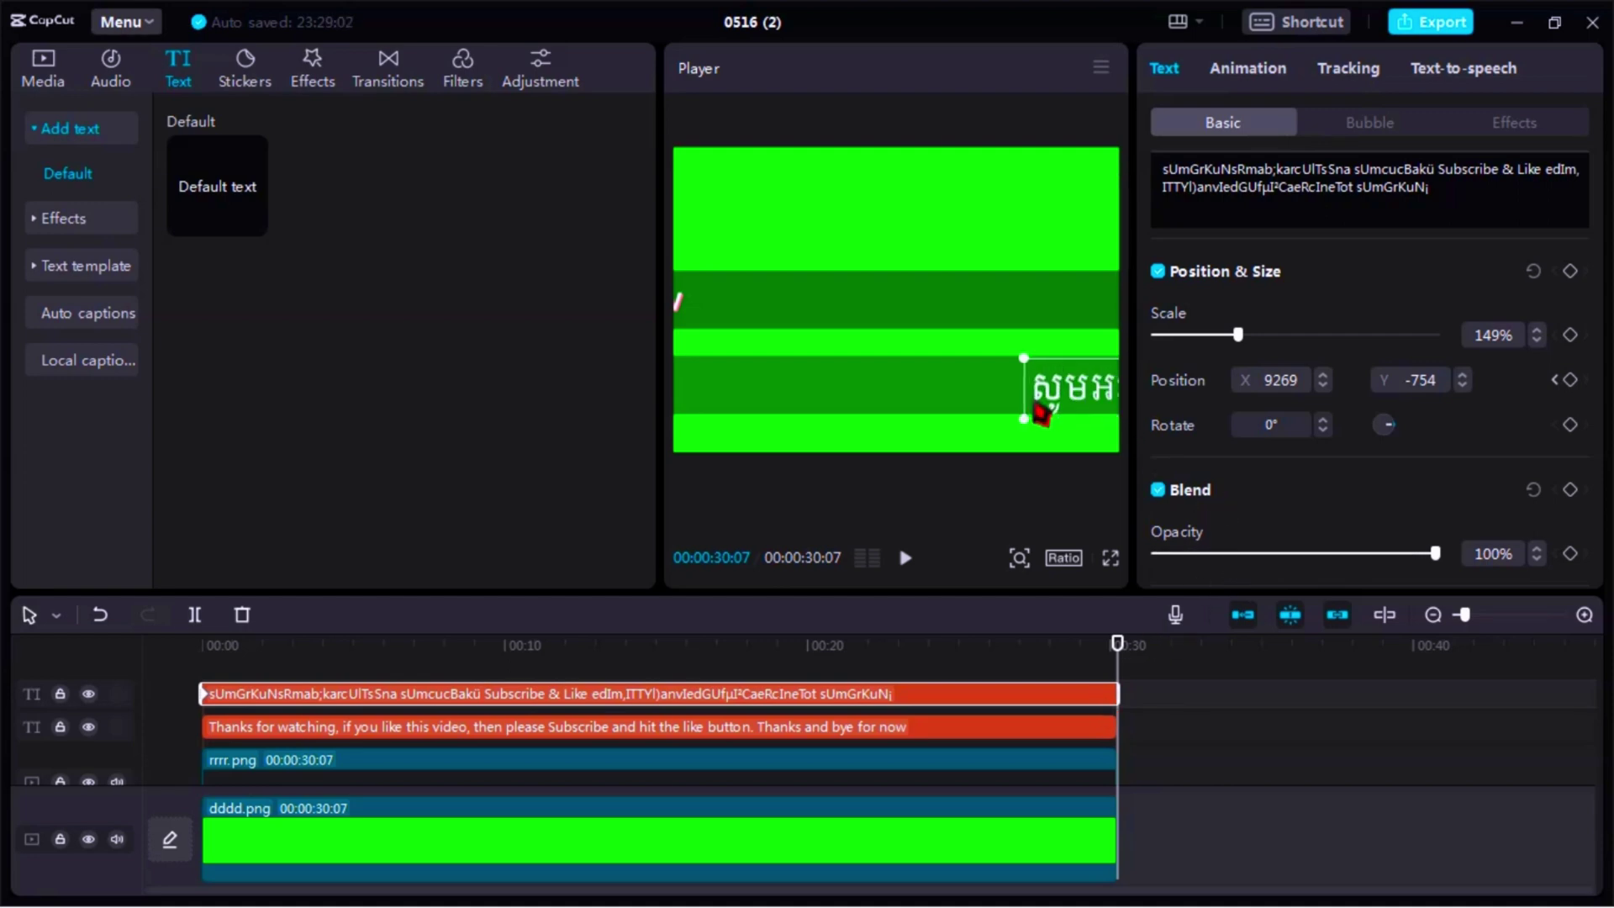
pyautogui.moveTo(1041, 411); pyautogui.dragTo(443, 414)
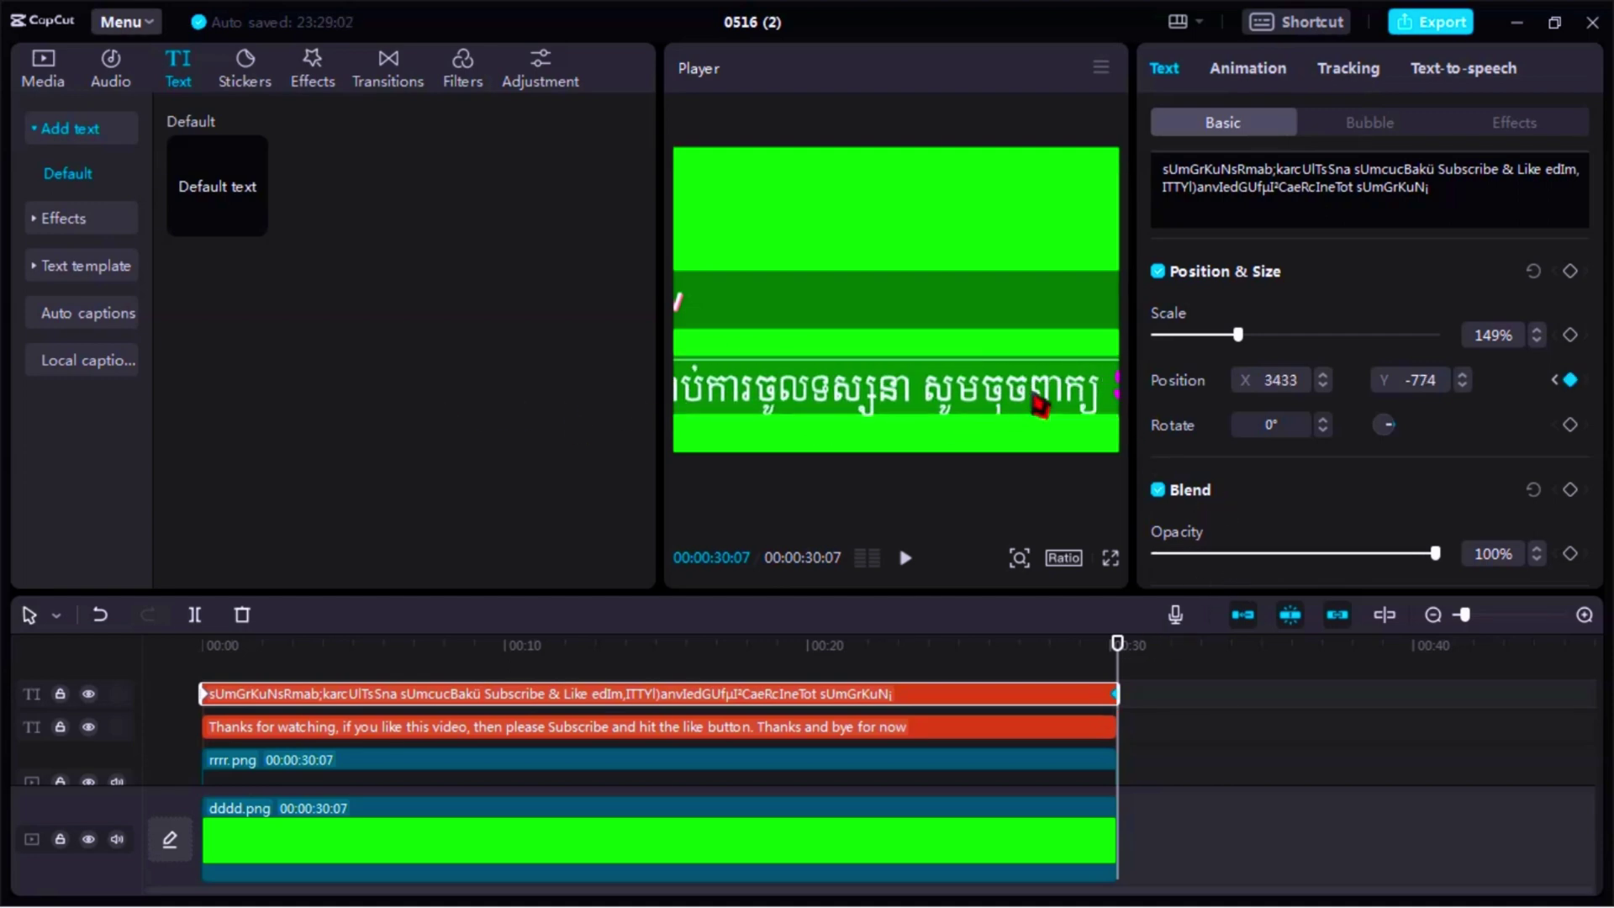
pyautogui.moveTo(1041, 406); pyautogui.dragTo(629, 405)
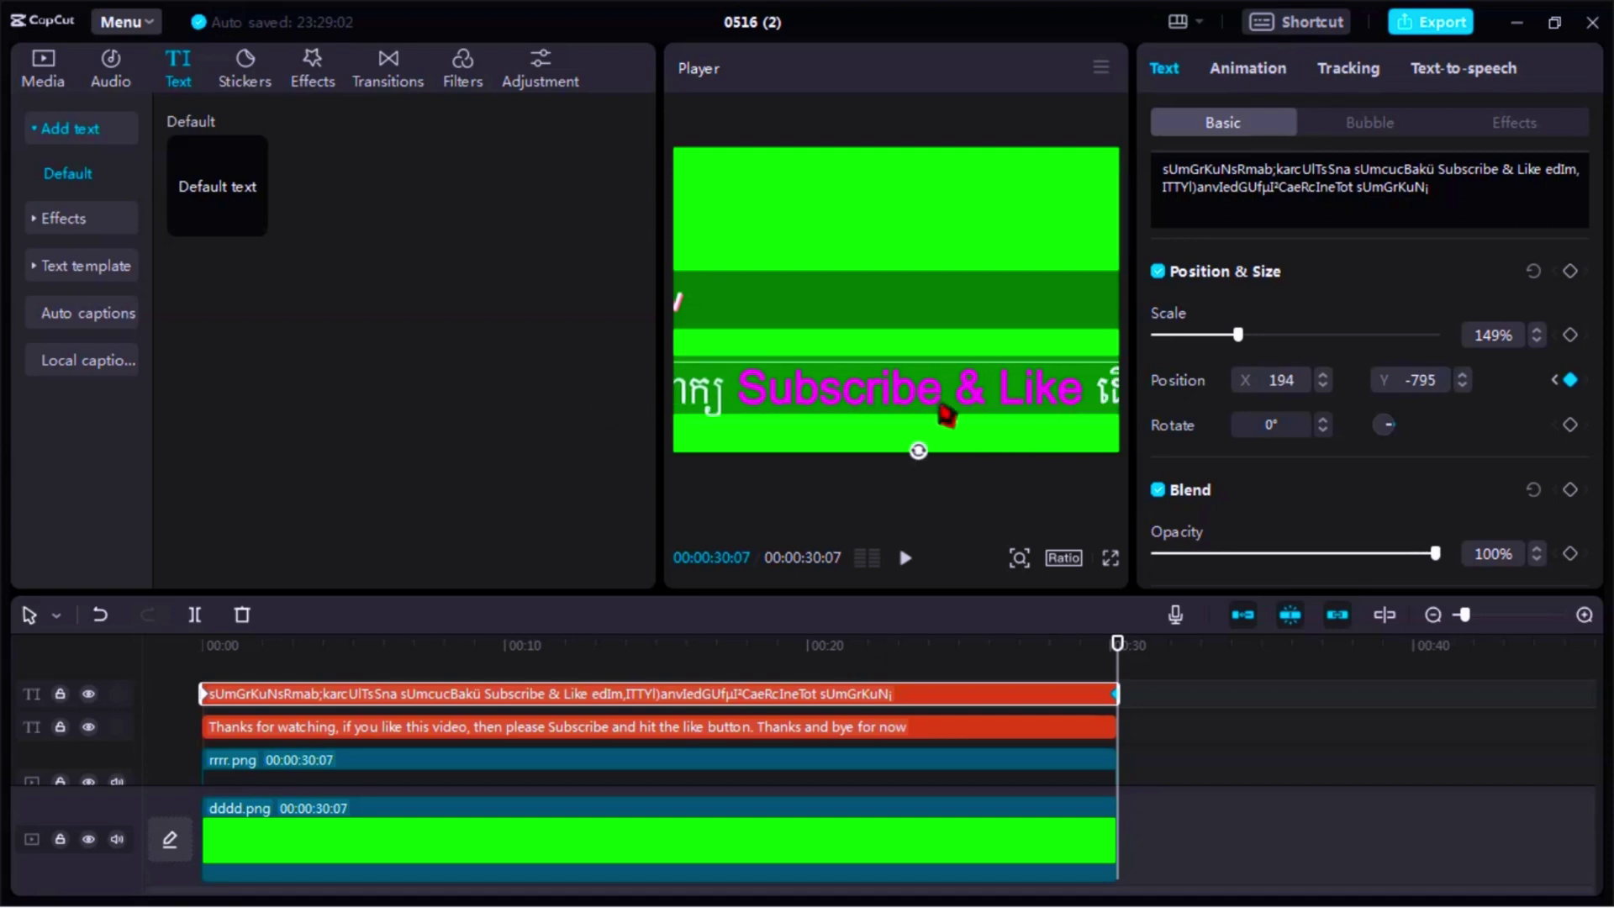
pyautogui.moveTo(782, 415); pyautogui.dragTo(639, 412)
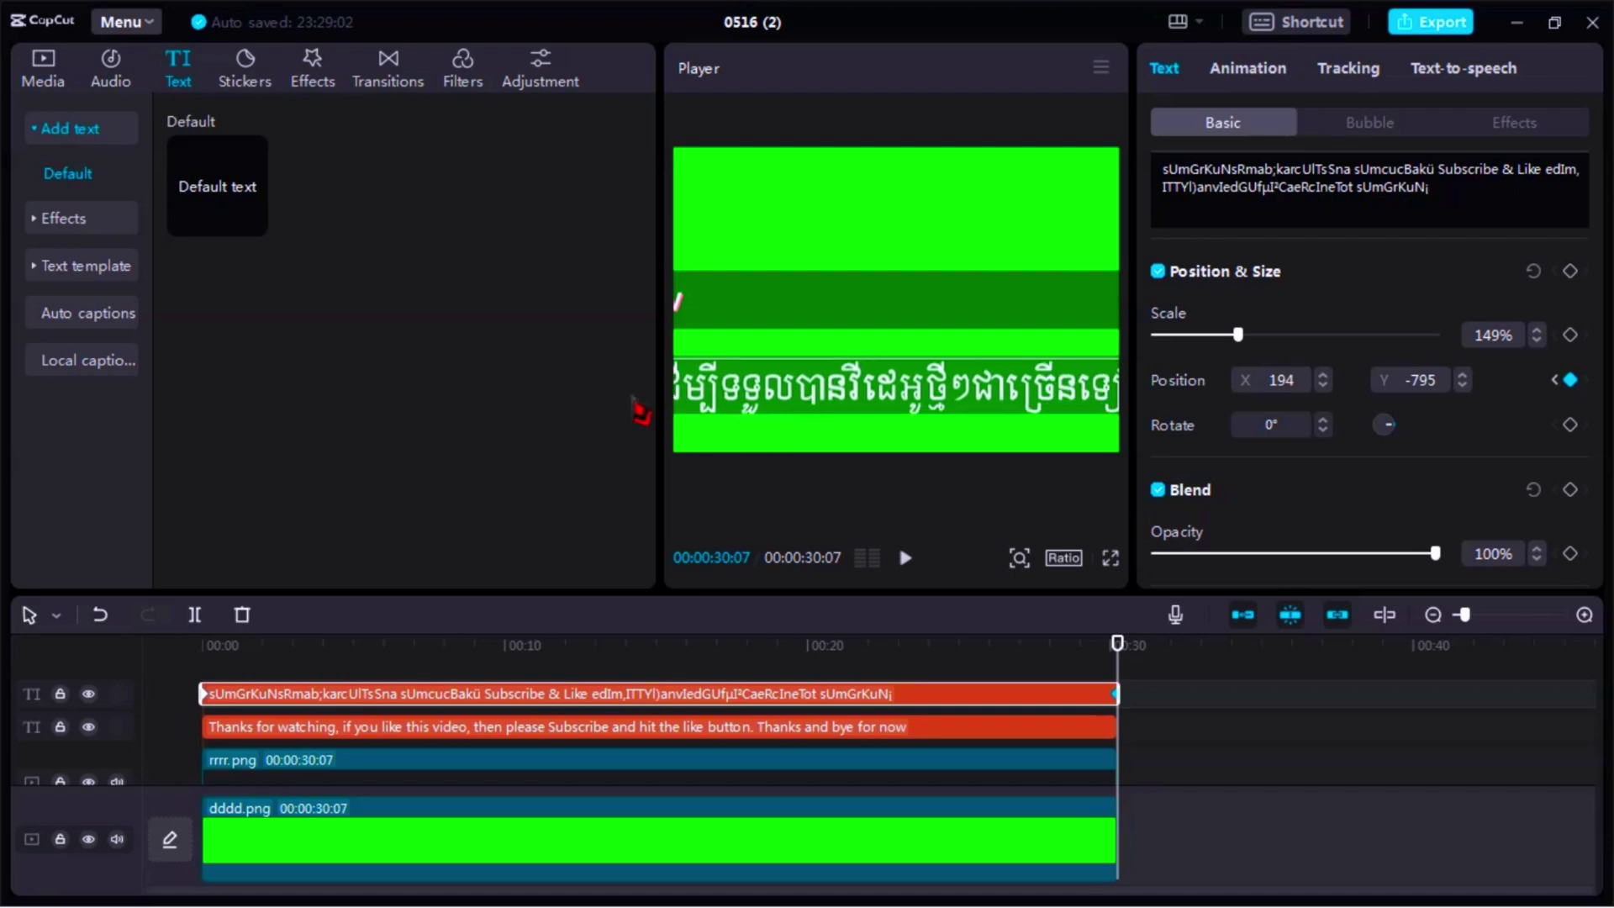
pyautogui.moveTo(1030, 406); pyautogui.dragTo(689, 408)
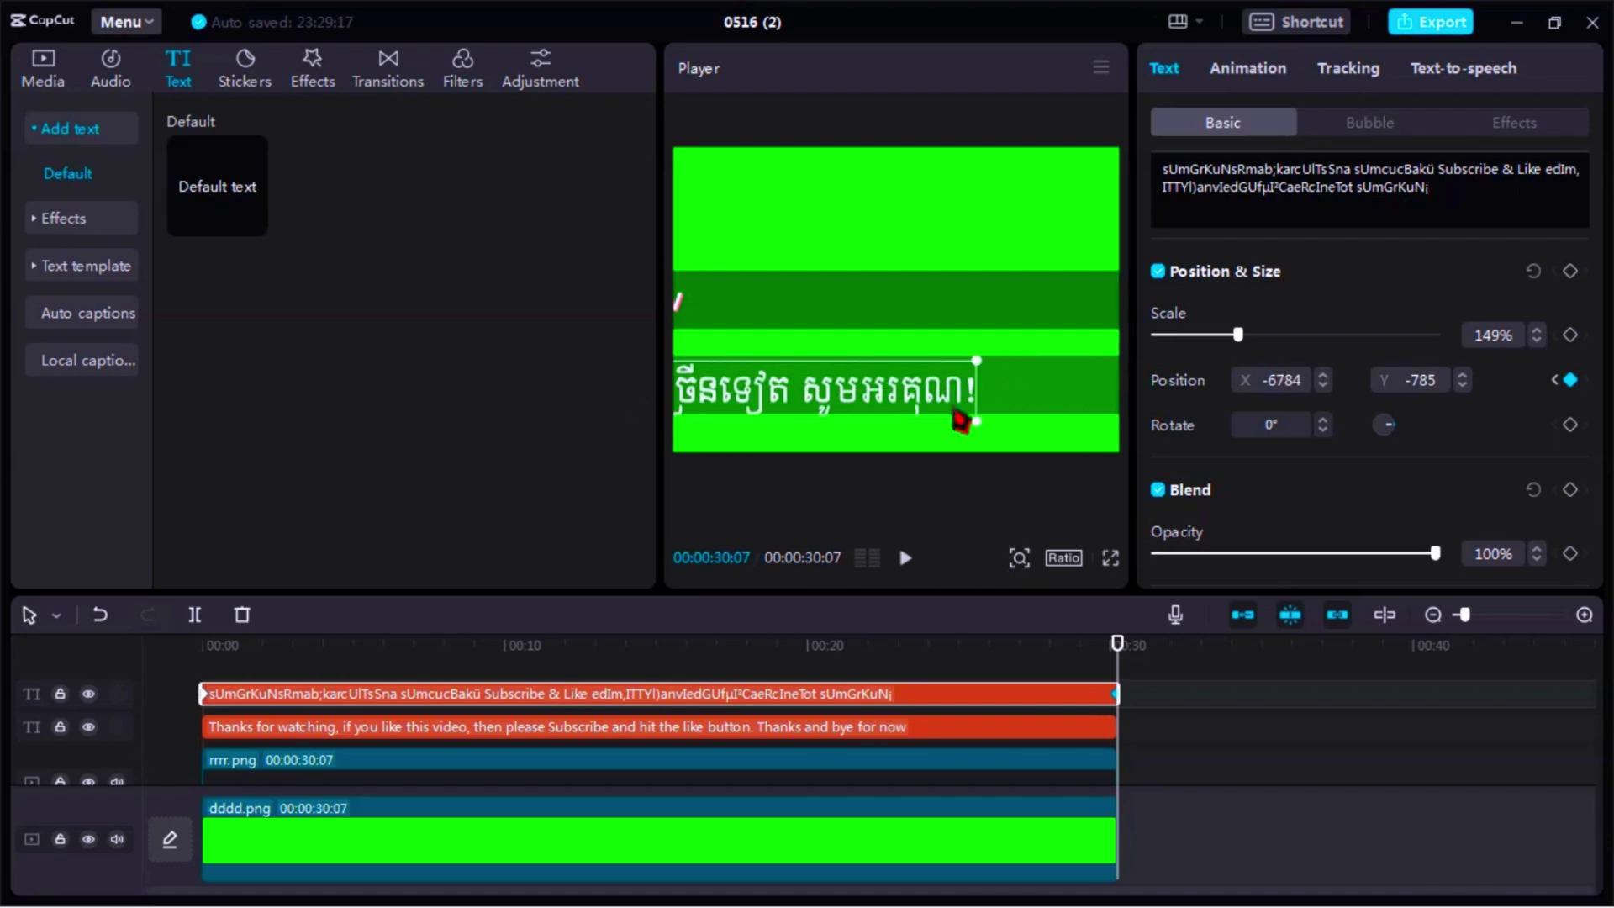
pyautogui.moveTo(854, 420); pyautogui.dragTo(751, 412)
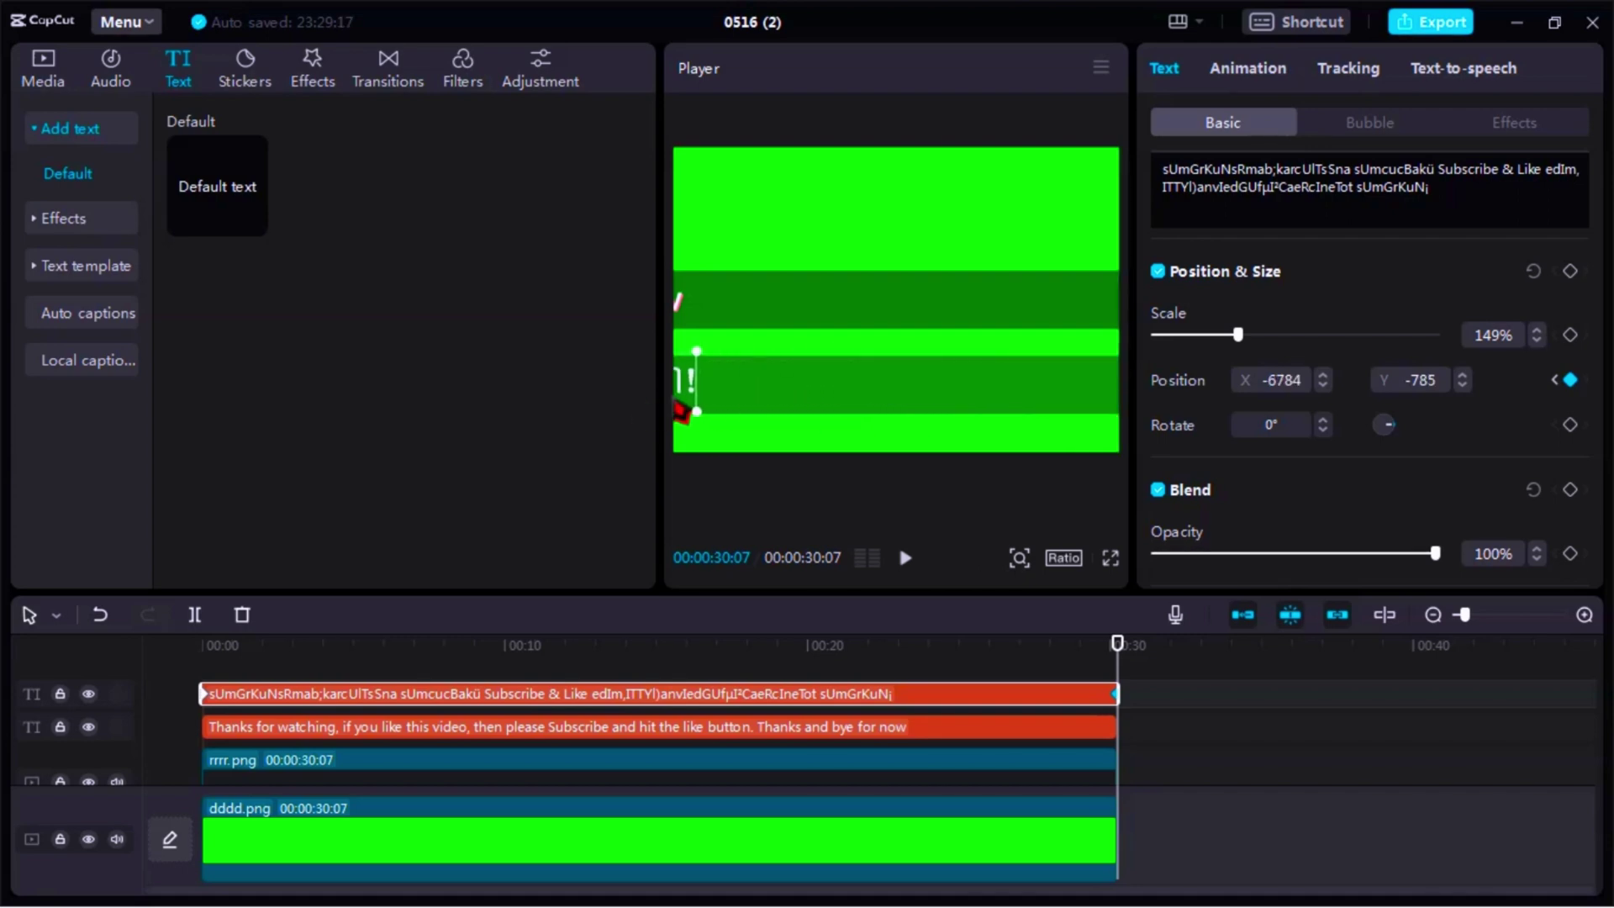
pyautogui.click(1146, 761)
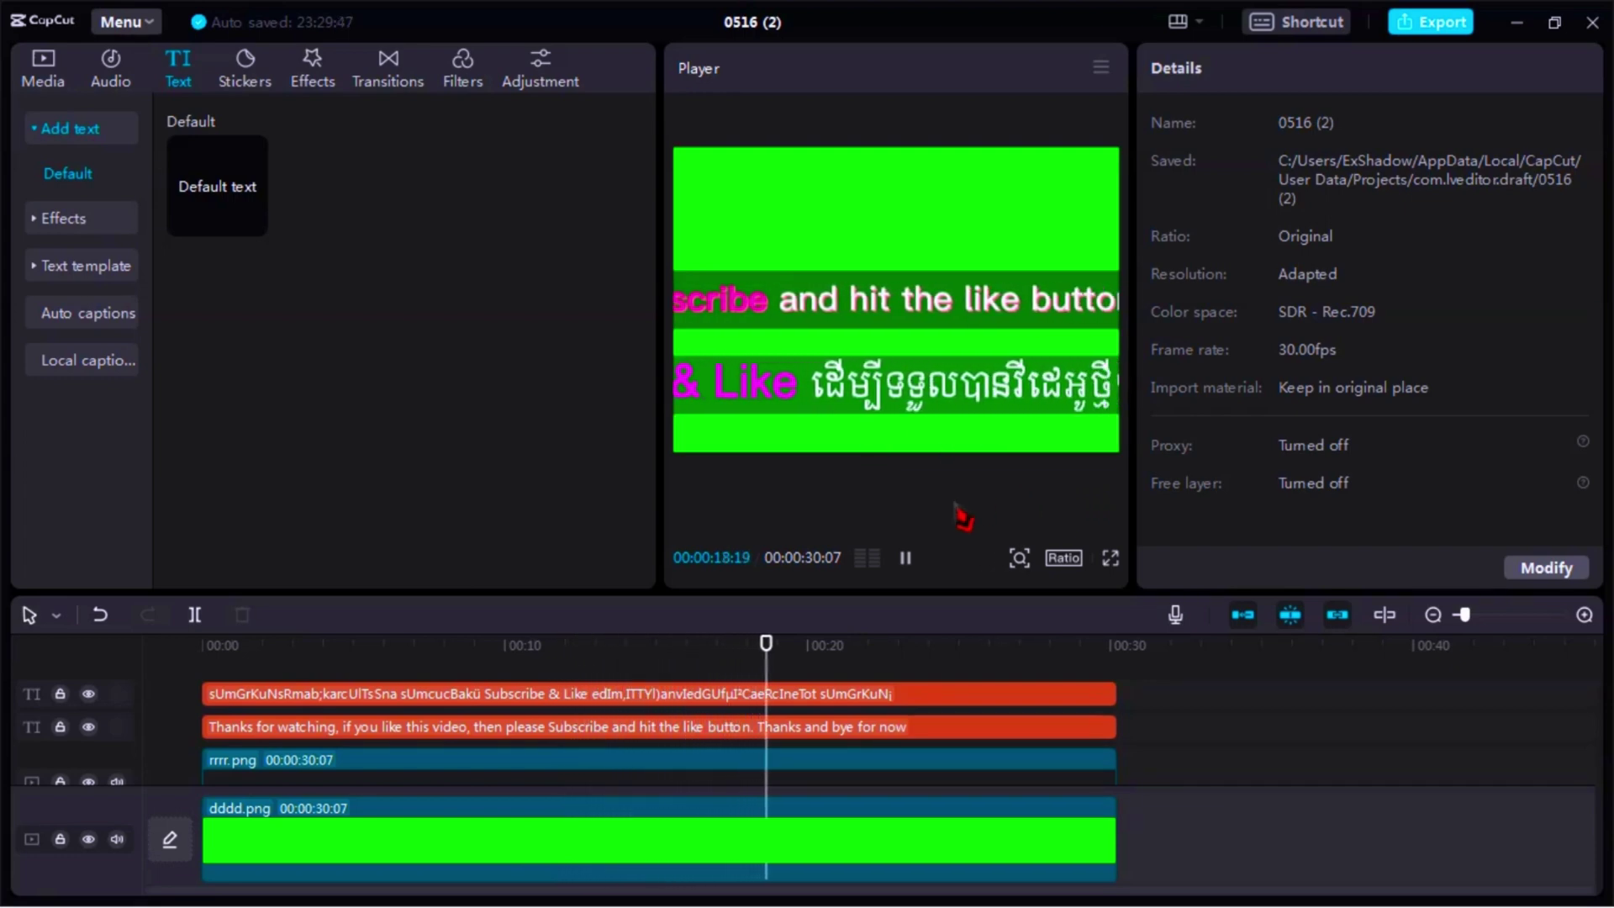
pyautogui.press('space')
# Try a red-outlined preset style and several art text effects on the Khmer message.
pyautogui.click(930, 694)
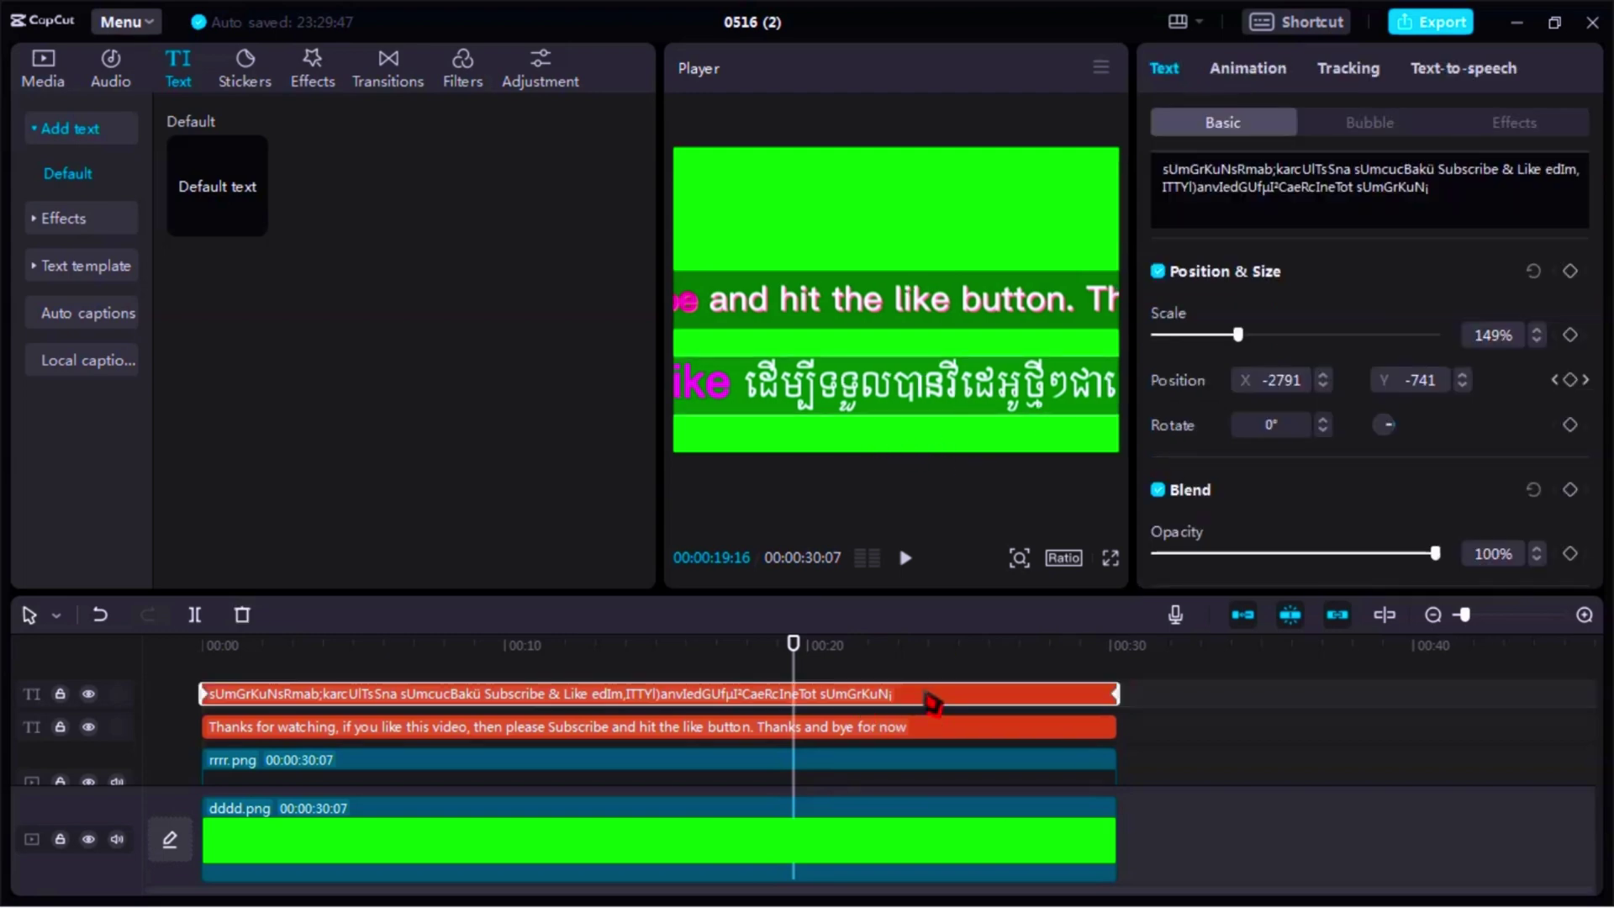
pyautogui.scroll(10, 1344, 350)
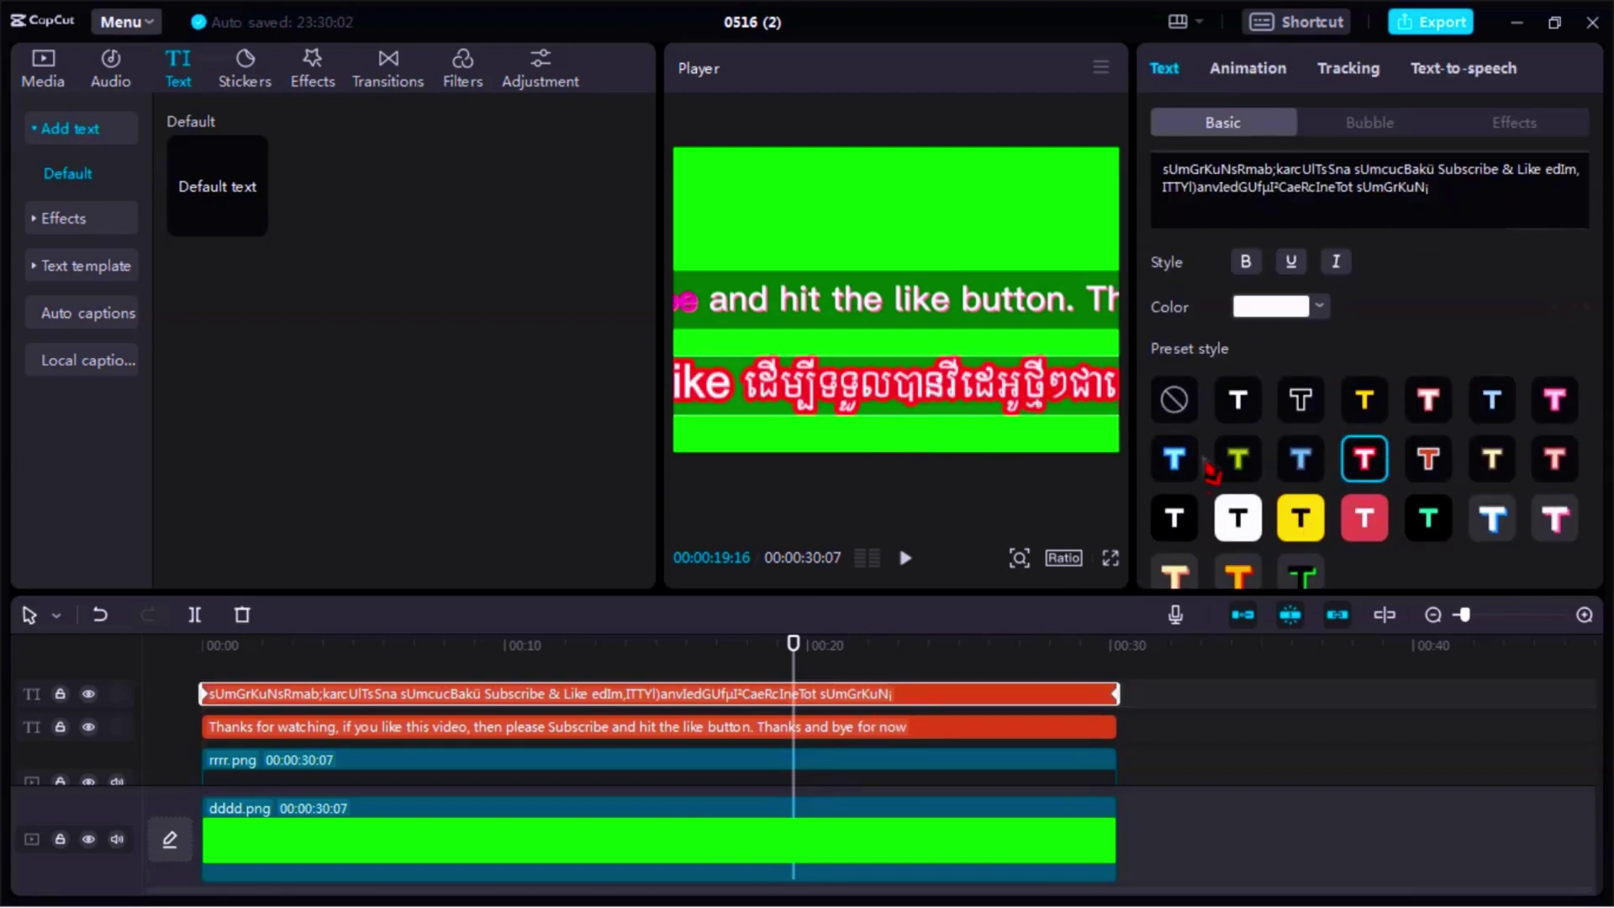
pyautogui.click(1524, 133)
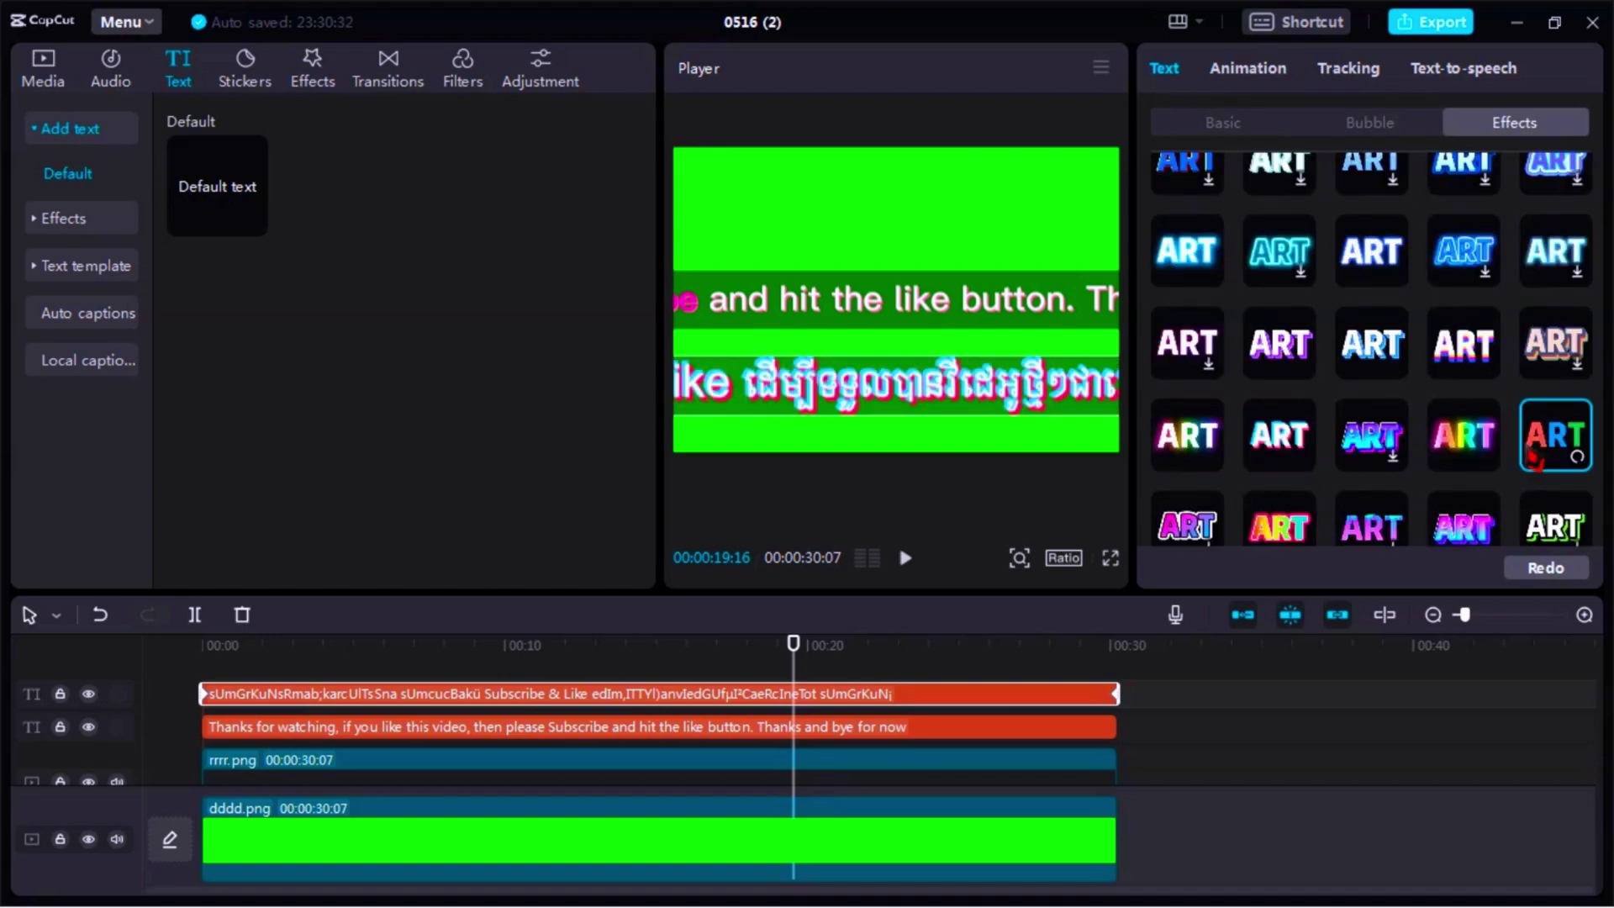
pyautogui.scroll(-5, 1463, 432)
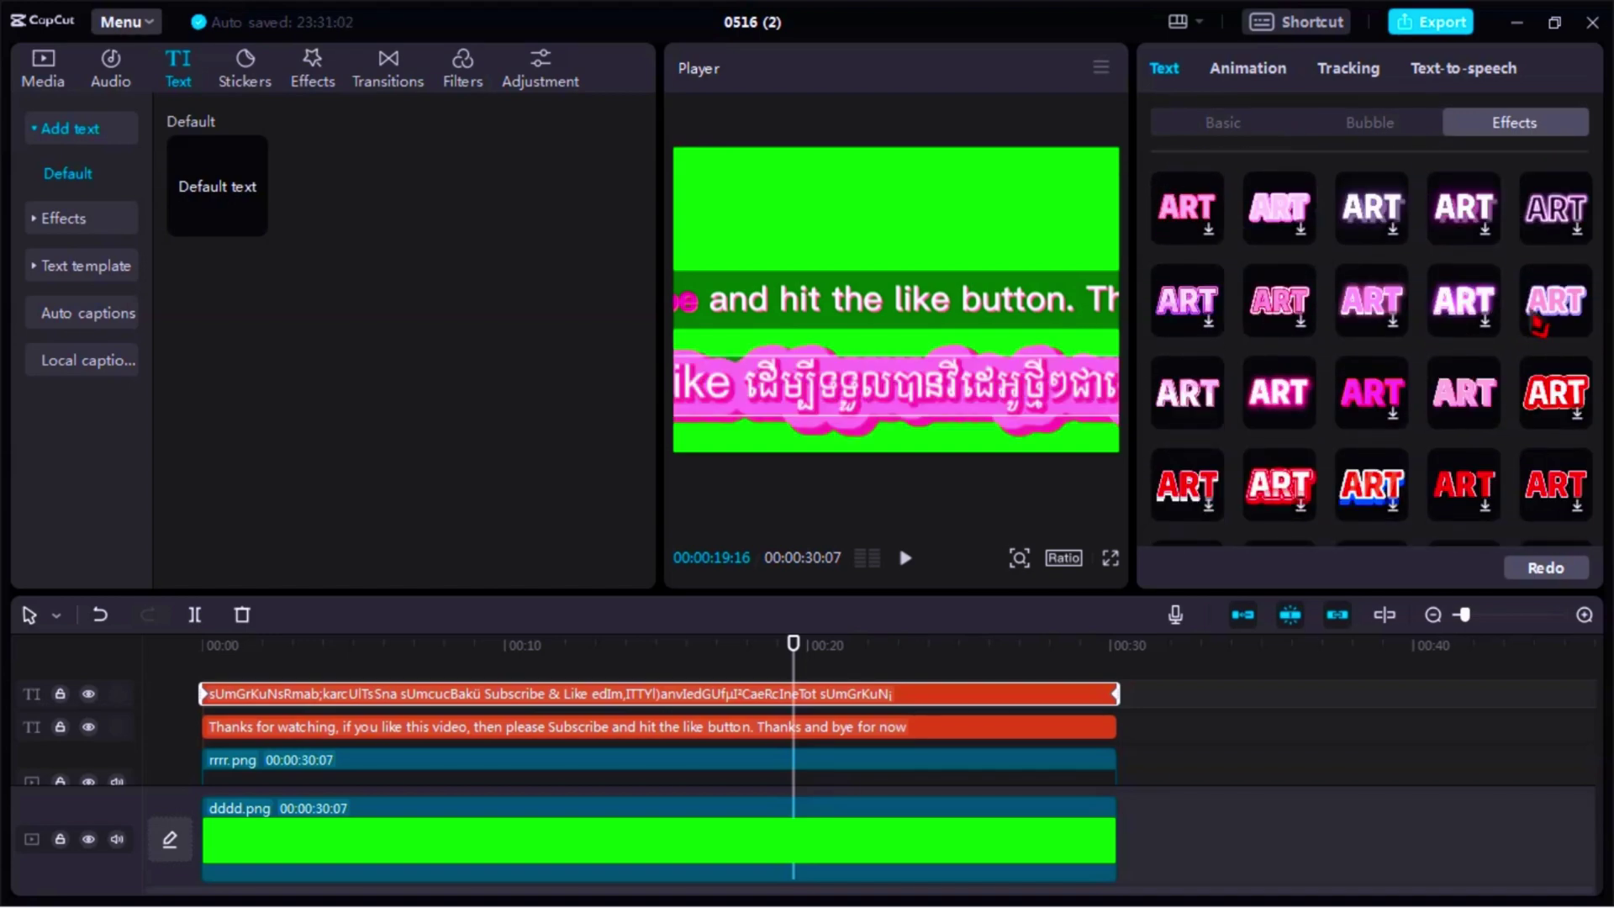
pyautogui.click(1537, 321)
pyautogui.scroll(-4, 1530, 353)
pyautogui.click(1480, 450)
pyautogui.scroll(5, 1430, 412)
pyautogui.click(1279, 332)
pyautogui.click(1291, 509)
# Apply a pink-and-white outlined art text effect to the Khmer message and return to its basic text settings.
pyautogui.click(1187, 251)
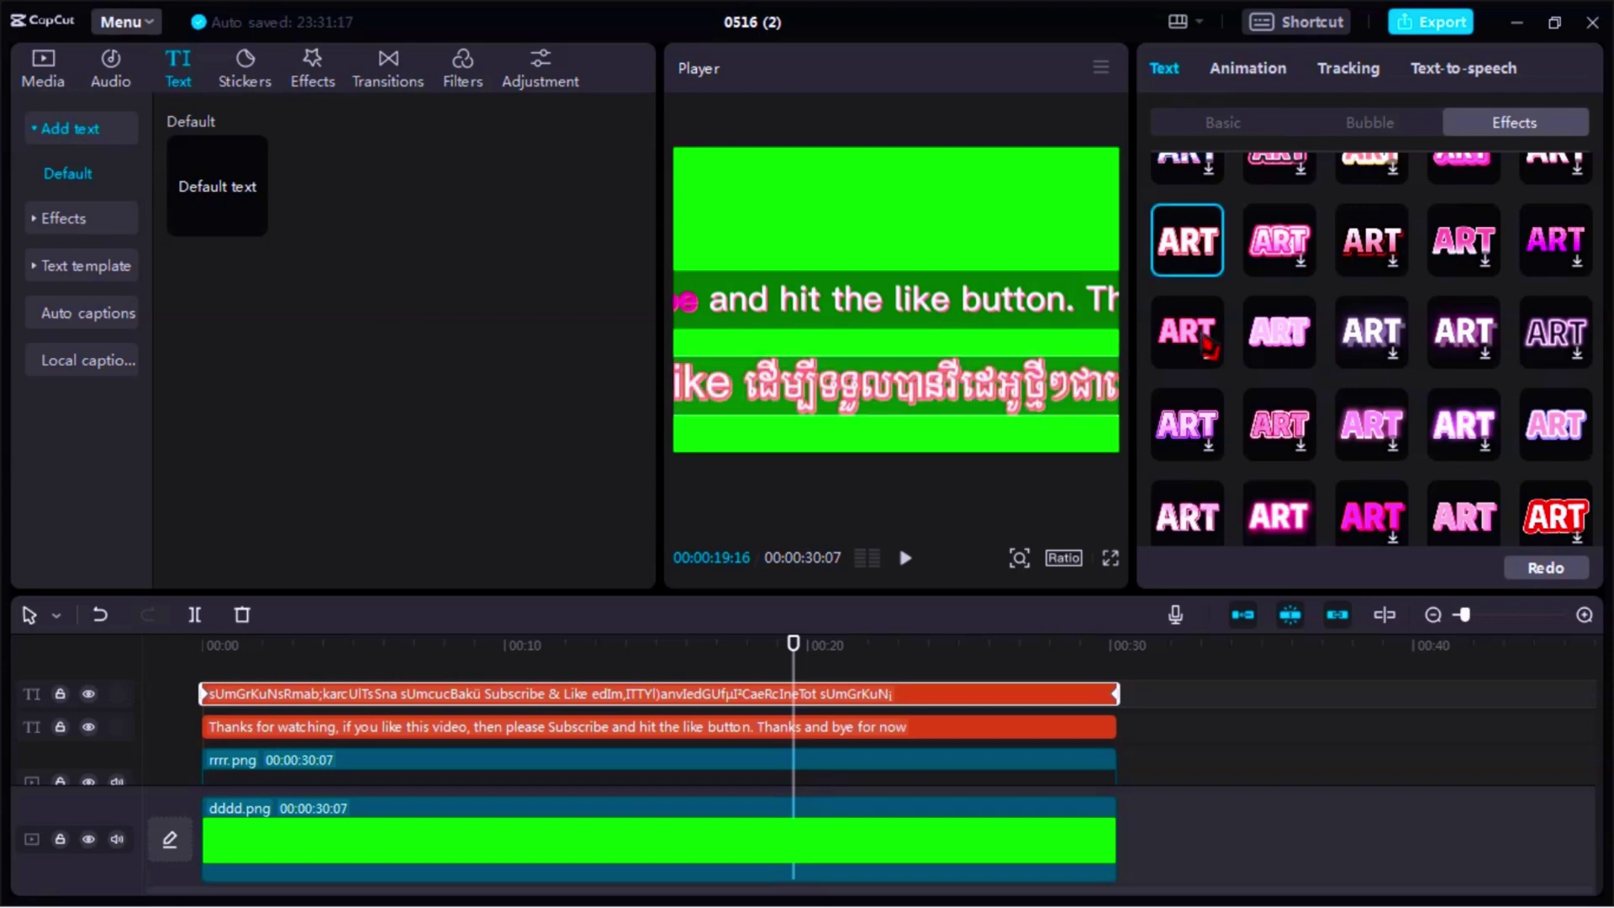
pyautogui.scroll(2, 1208, 345)
pyautogui.click(1555, 254)
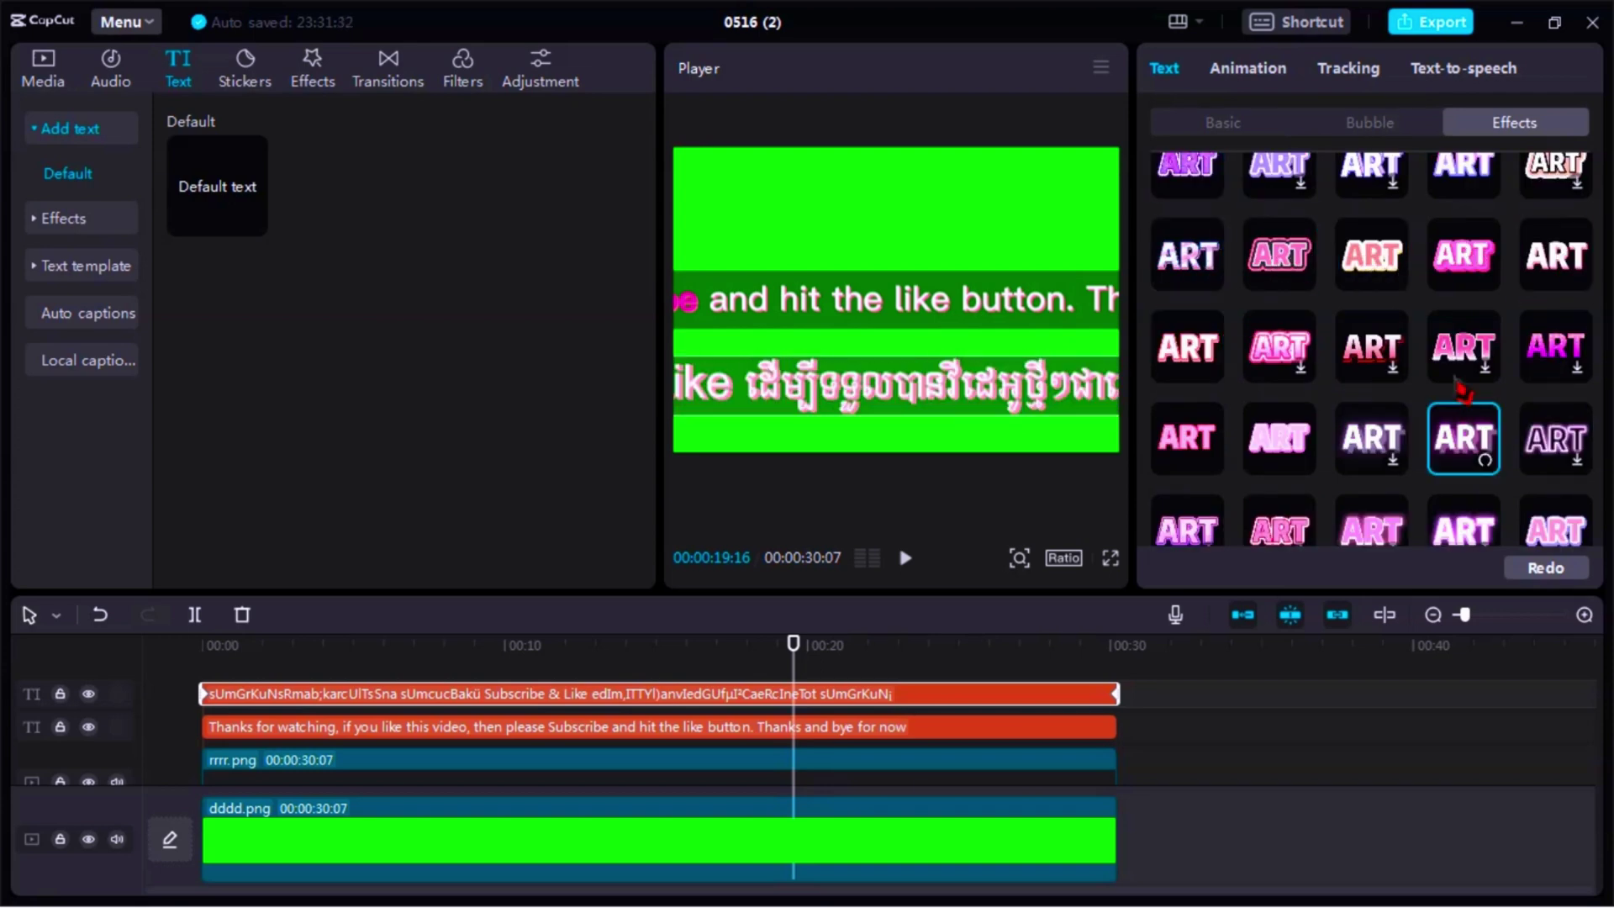
pyautogui.click(1486, 376)
pyautogui.click(1227, 127)
# Undo the last change, select all clips and play the project from the start.
pyautogui.moveTo(793, 644); pyautogui.dragTo(145, 661)
pyautogui.hotkey('ctrl', 'z')
pyautogui.hotkey('ctrl', 'a')
pyautogui.press('Home')
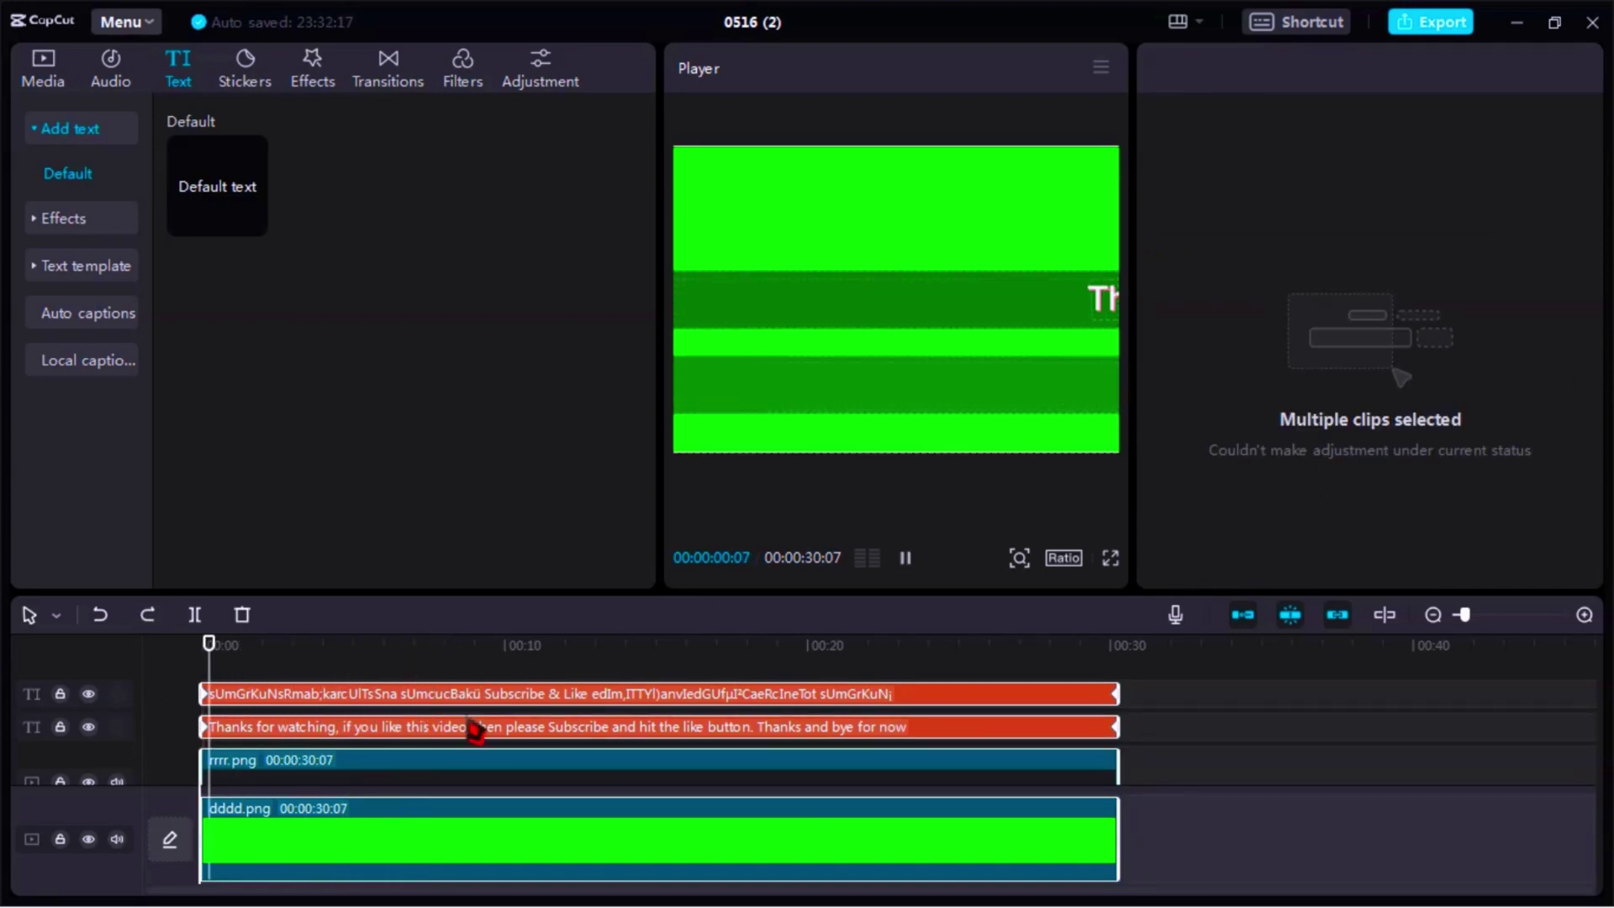
# At the start of the project, move the Khmer message rightward until it sits just outside the frame, and preview the scrolling.
pyautogui.moveTo(288, 678); pyautogui.dragTo(202, 672)
pyautogui.click(241, 717)
pyautogui.click(340, 695)
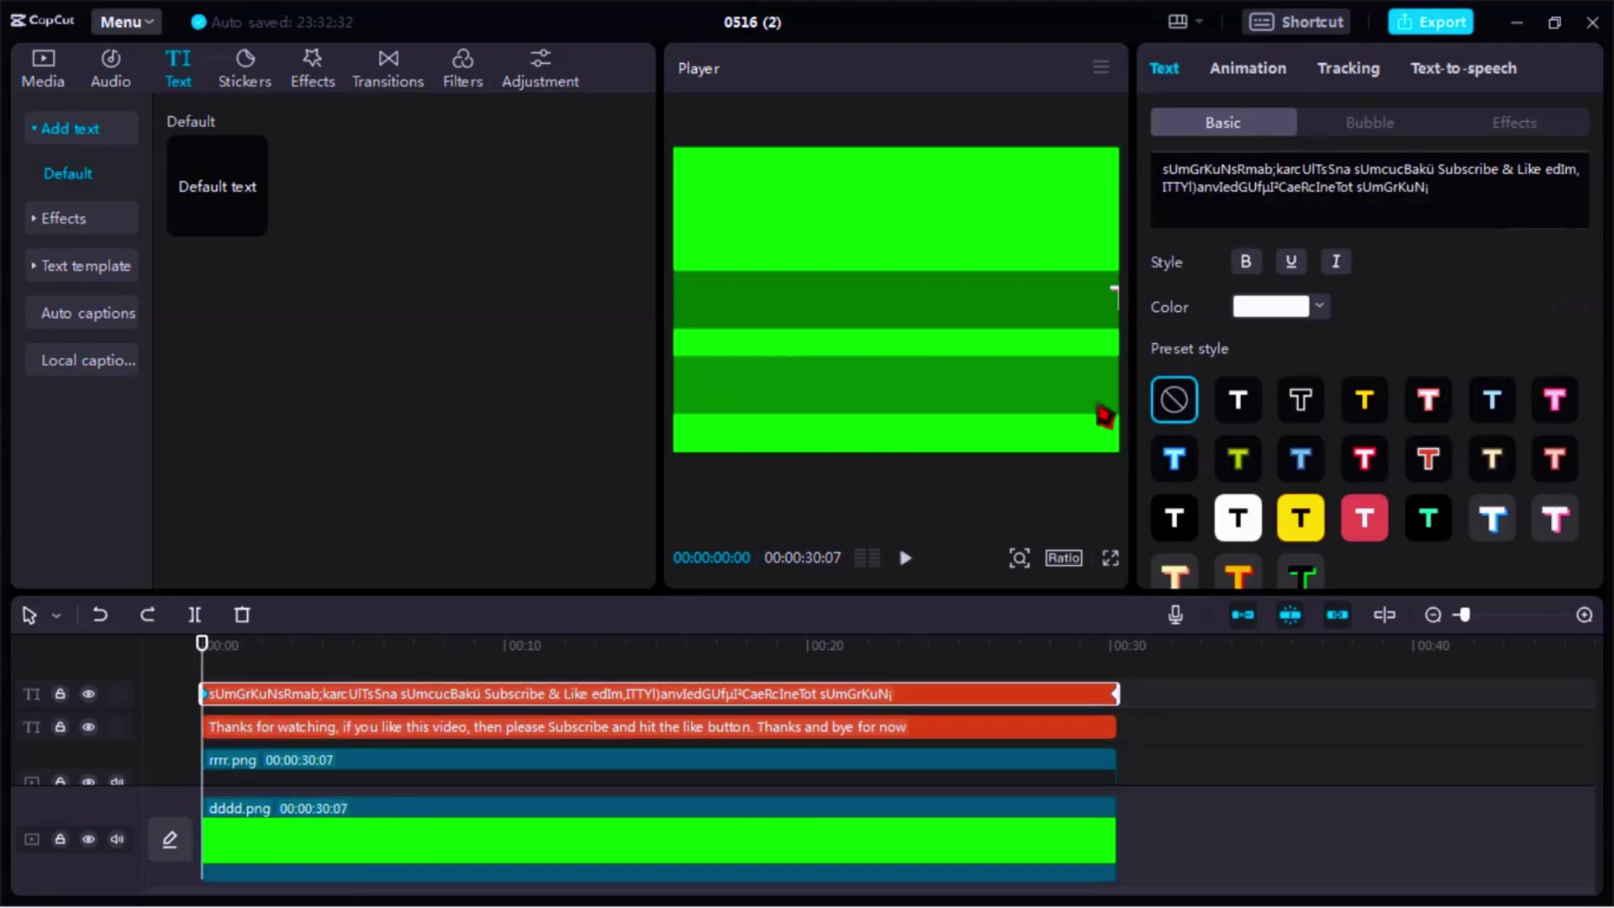
pyautogui.scroll(-5, 1207, 468)
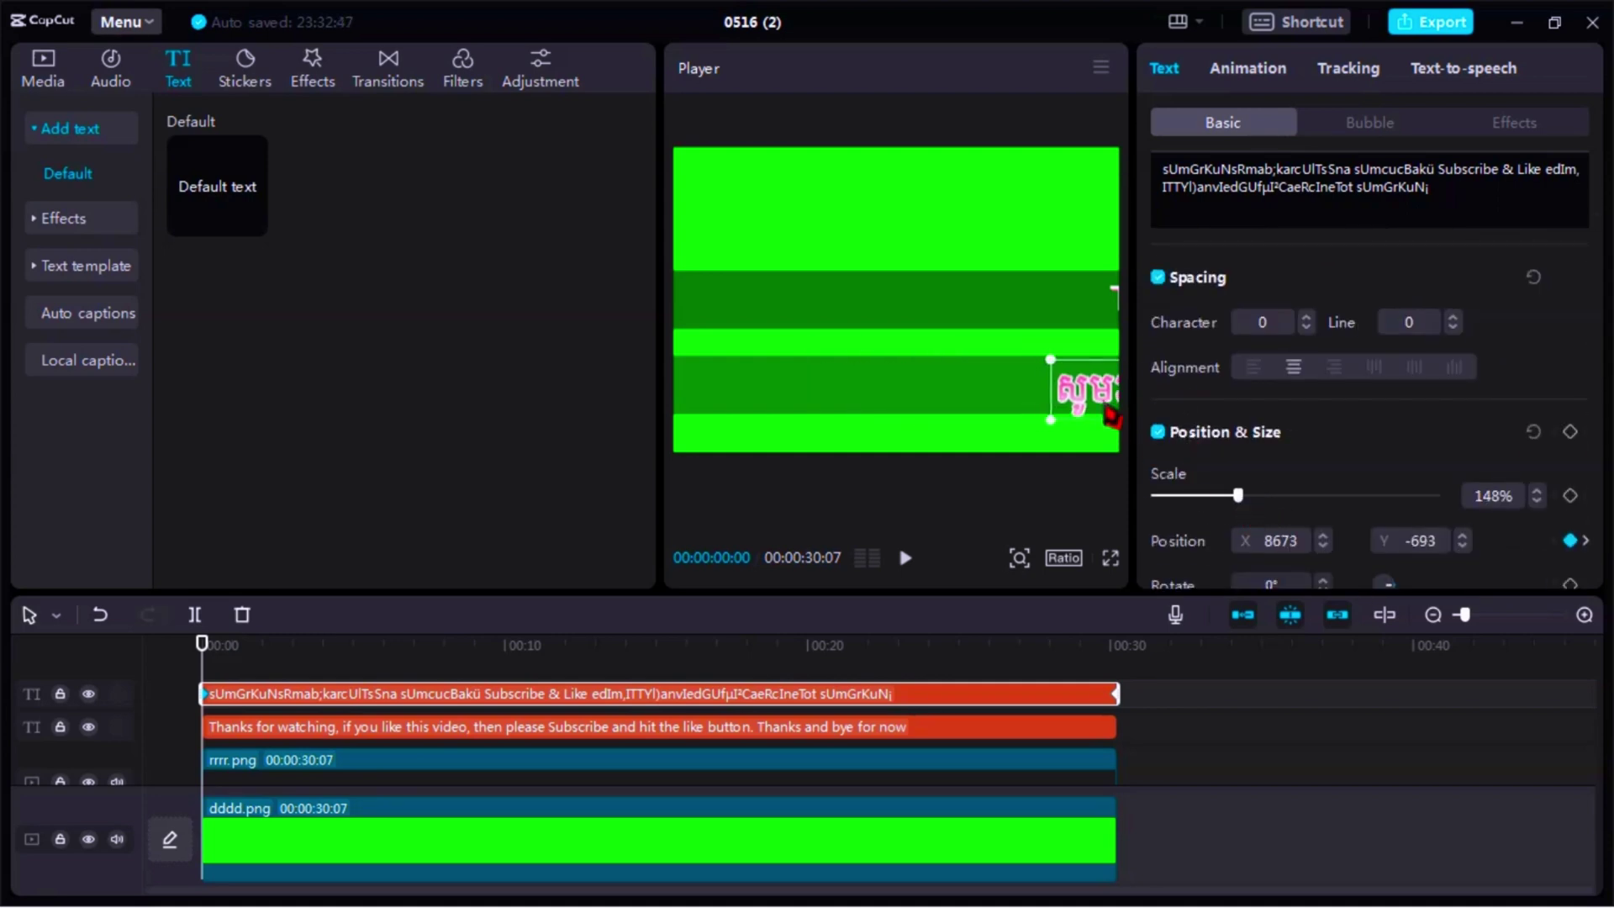
pyautogui.moveTo(1089, 385); pyautogui.dragTo(1121, 395)
pyautogui.moveTo(209, 640); pyautogui.dragTo(202, 673)
pyautogui.click(1145, 719)
pyautogui.press('space')
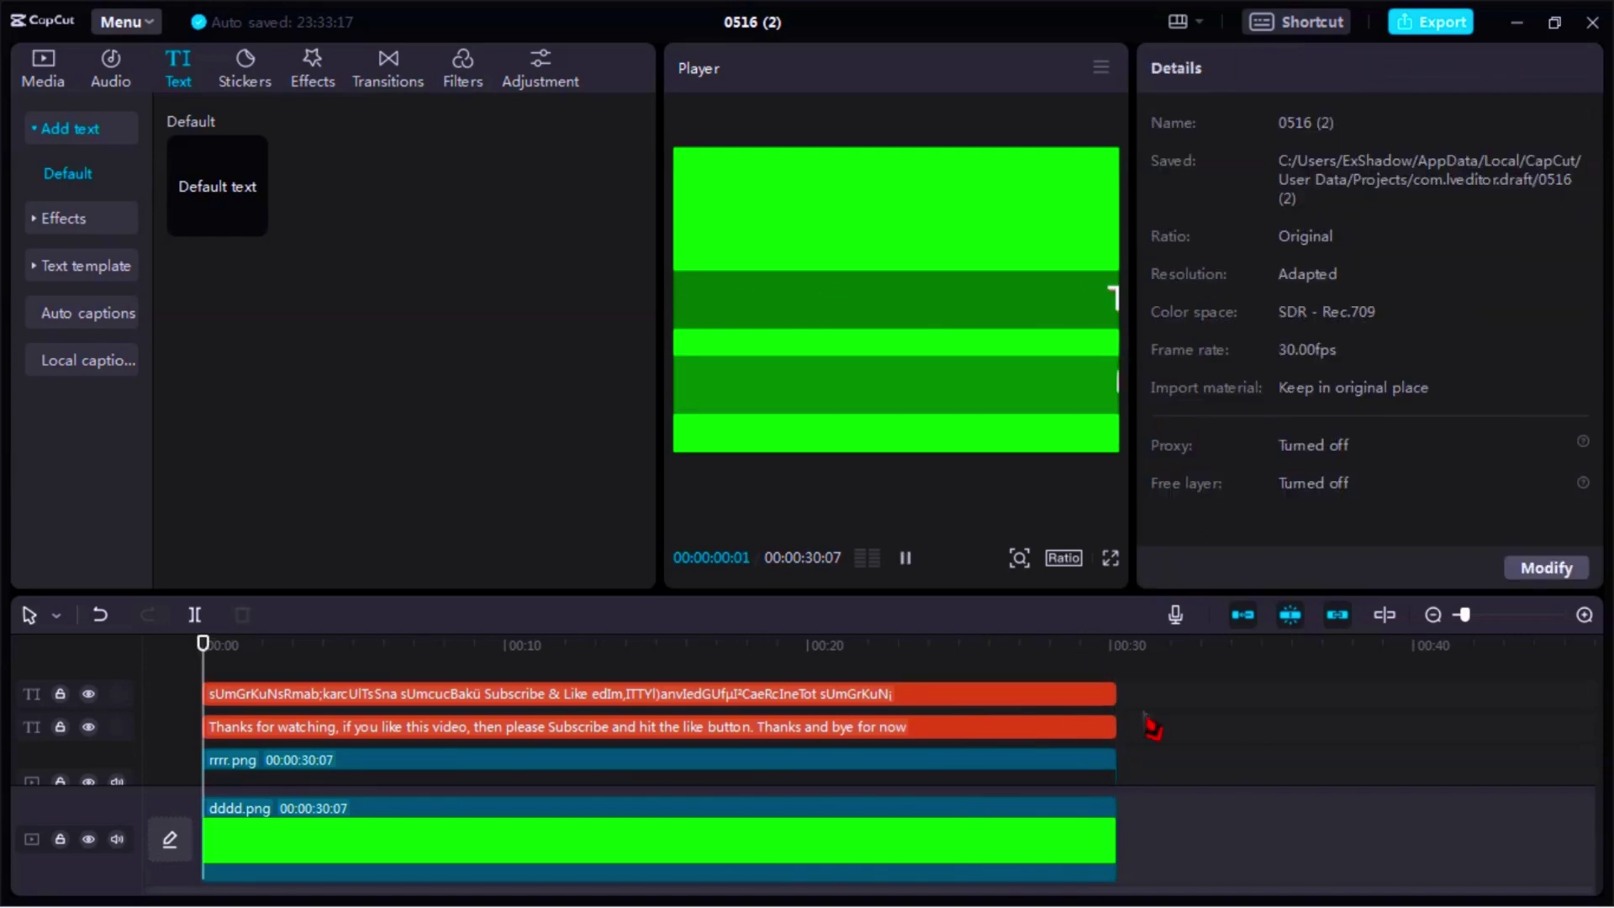
pyautogui.click(906, 558)
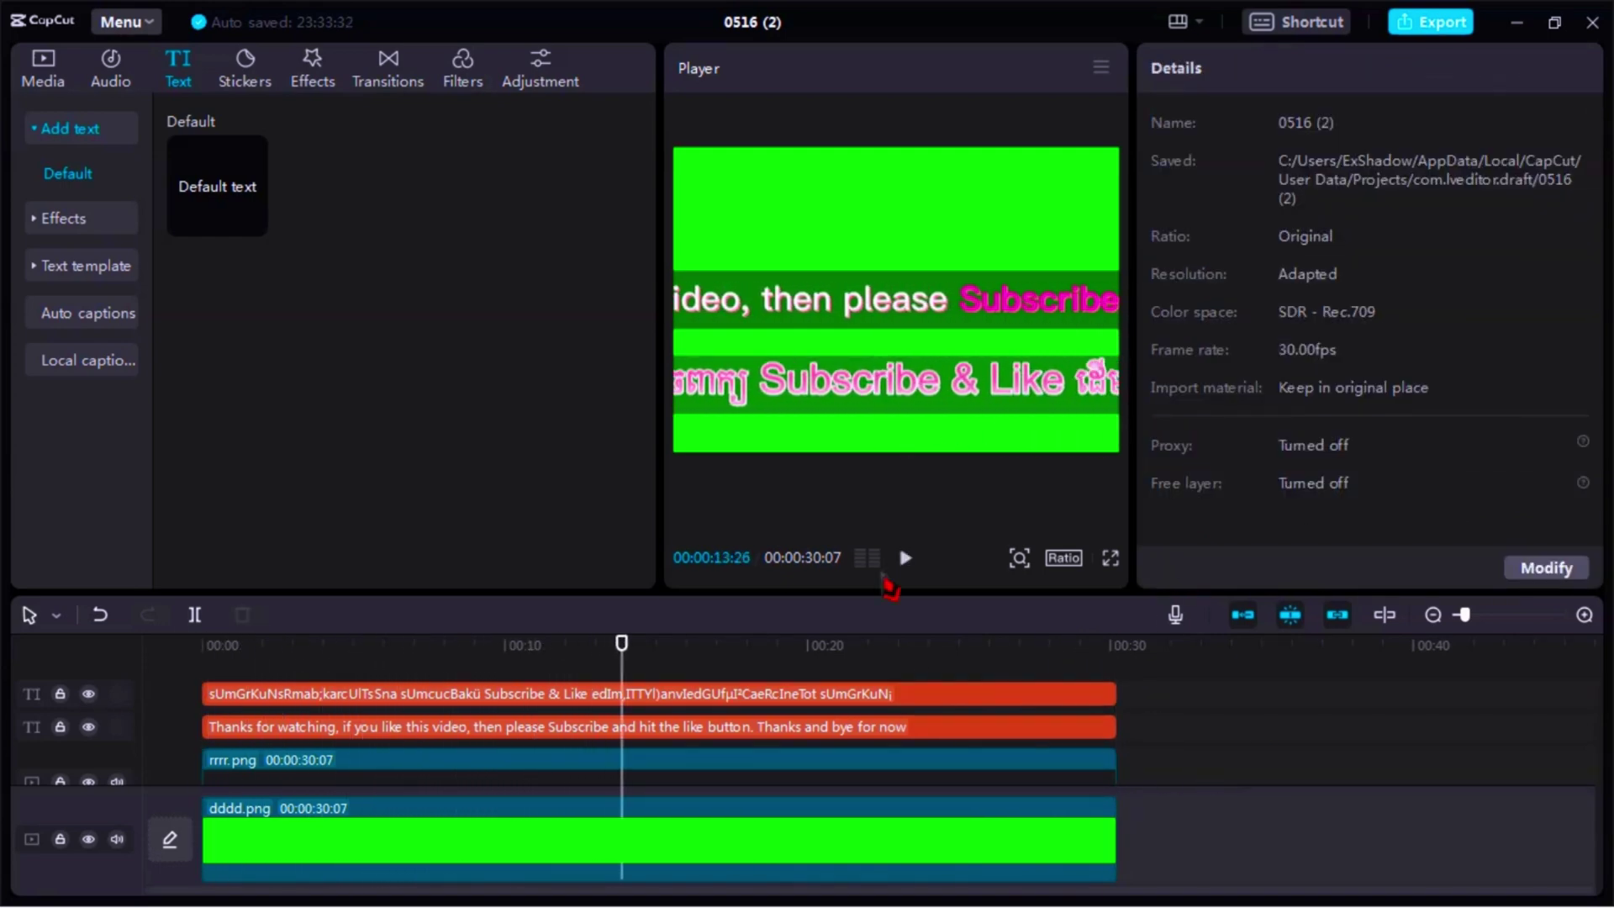
# Try to recolour and restyle only the words "Subscribe & Like" in the Khmer message.
pyautogui.click(965, 402)
pyautogui.click(965, 401)
pyautogui.scroll(-5, 1337, 457)
pyautogui.scroll(10, 1337, 457)
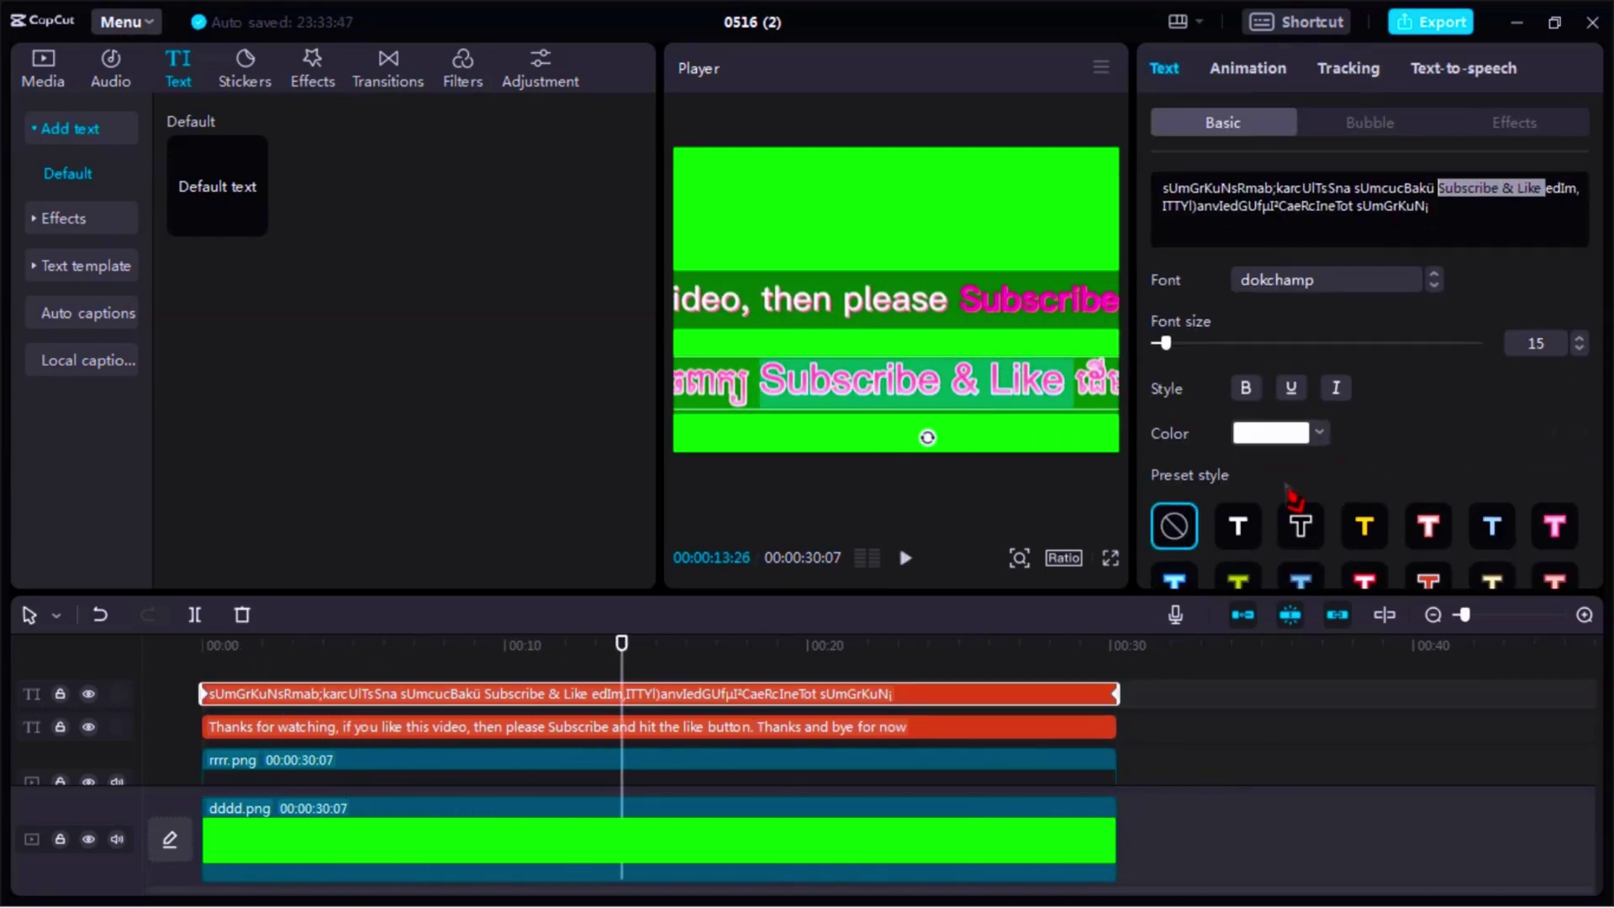
pyautogui.click(1318, 435)
pyautogui.click(1409, 480)
pyautogui.click(1514, 151)
pyautogui.scroll(-3, 1314, 435)
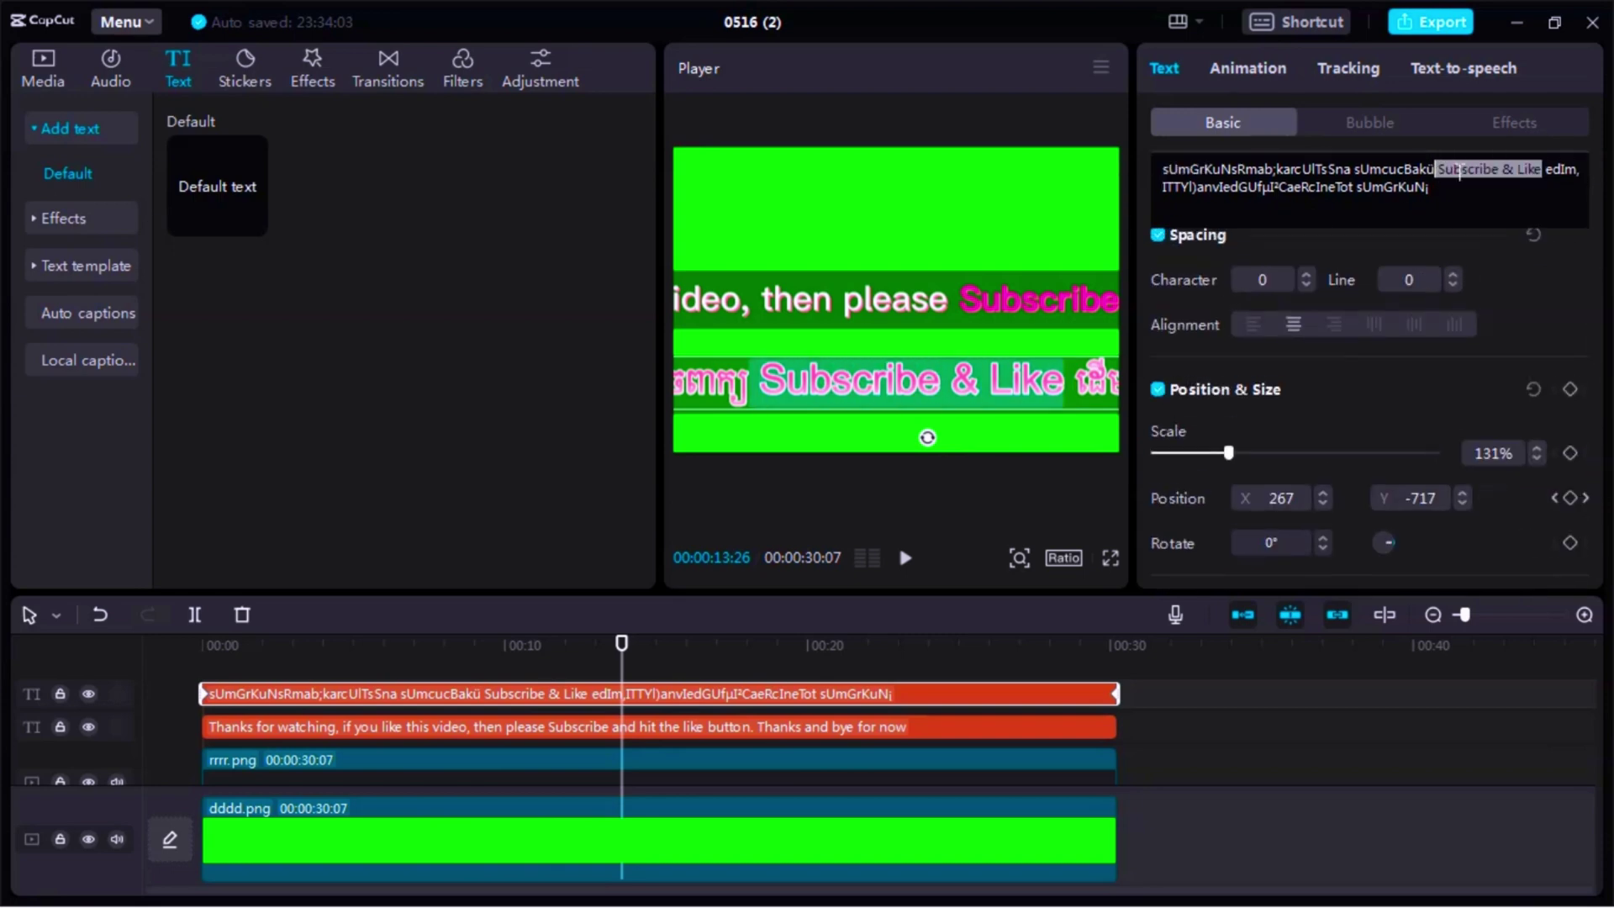
pyautogui.click(1514, 122)
pyautogui.click(1222, 122)
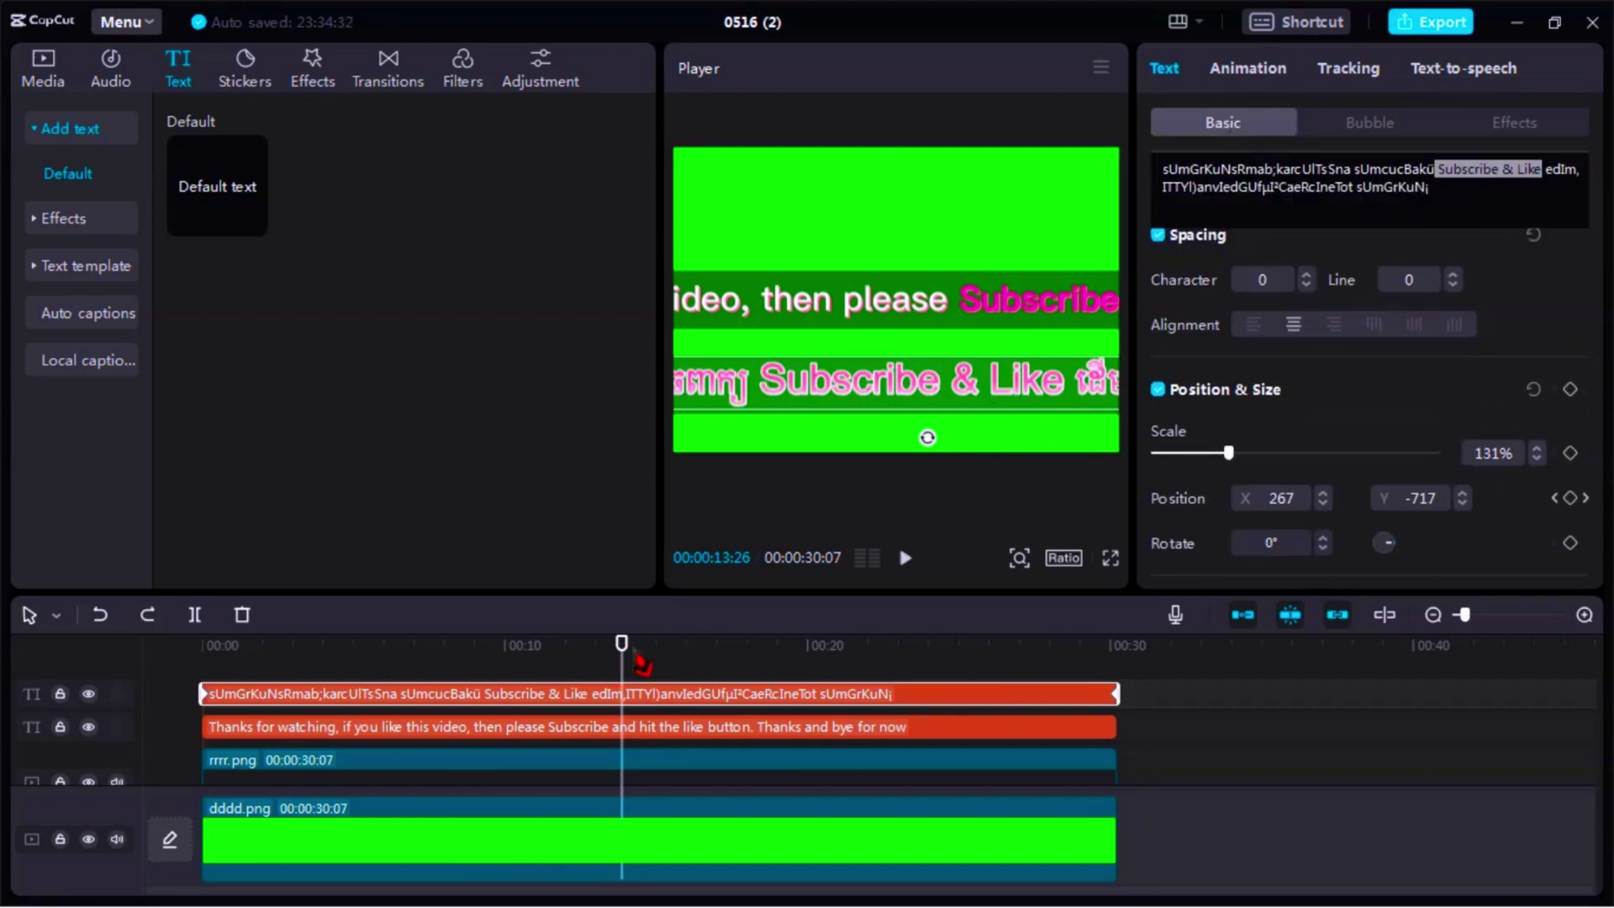
# Play the project from the start, watch both scrolling messages in full-screen view, return to the editor and pause.
pyautogui.moveTo(610, 664); pyautogui.dragTo(202, 664)
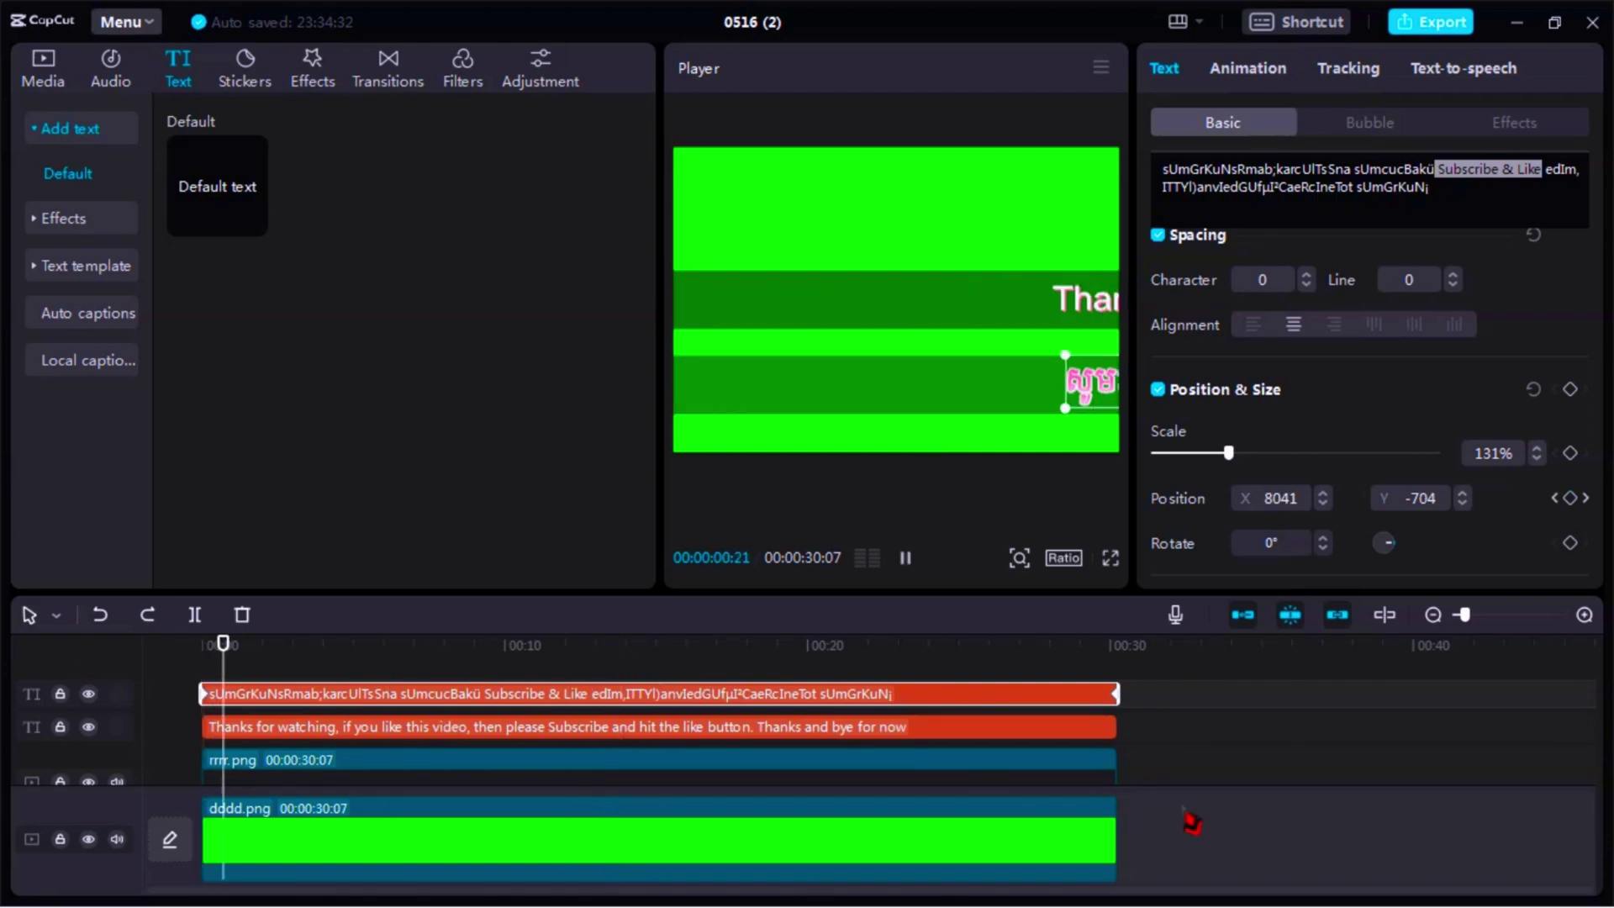
pyautogui.click(1227, 775)
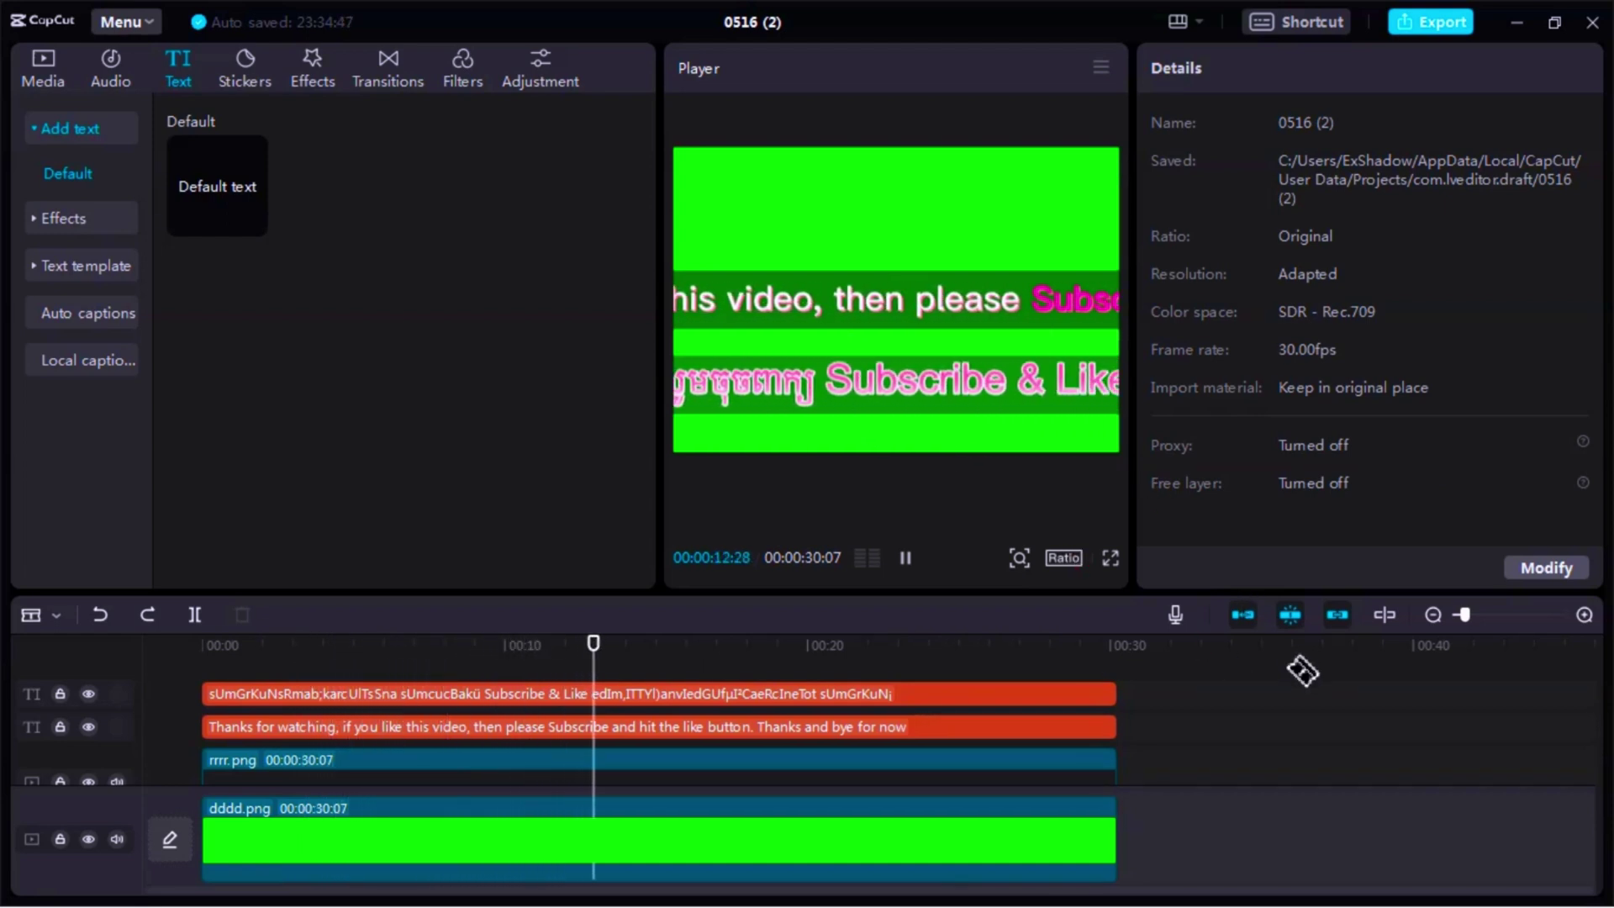
pyautogui.click(1111, 558)
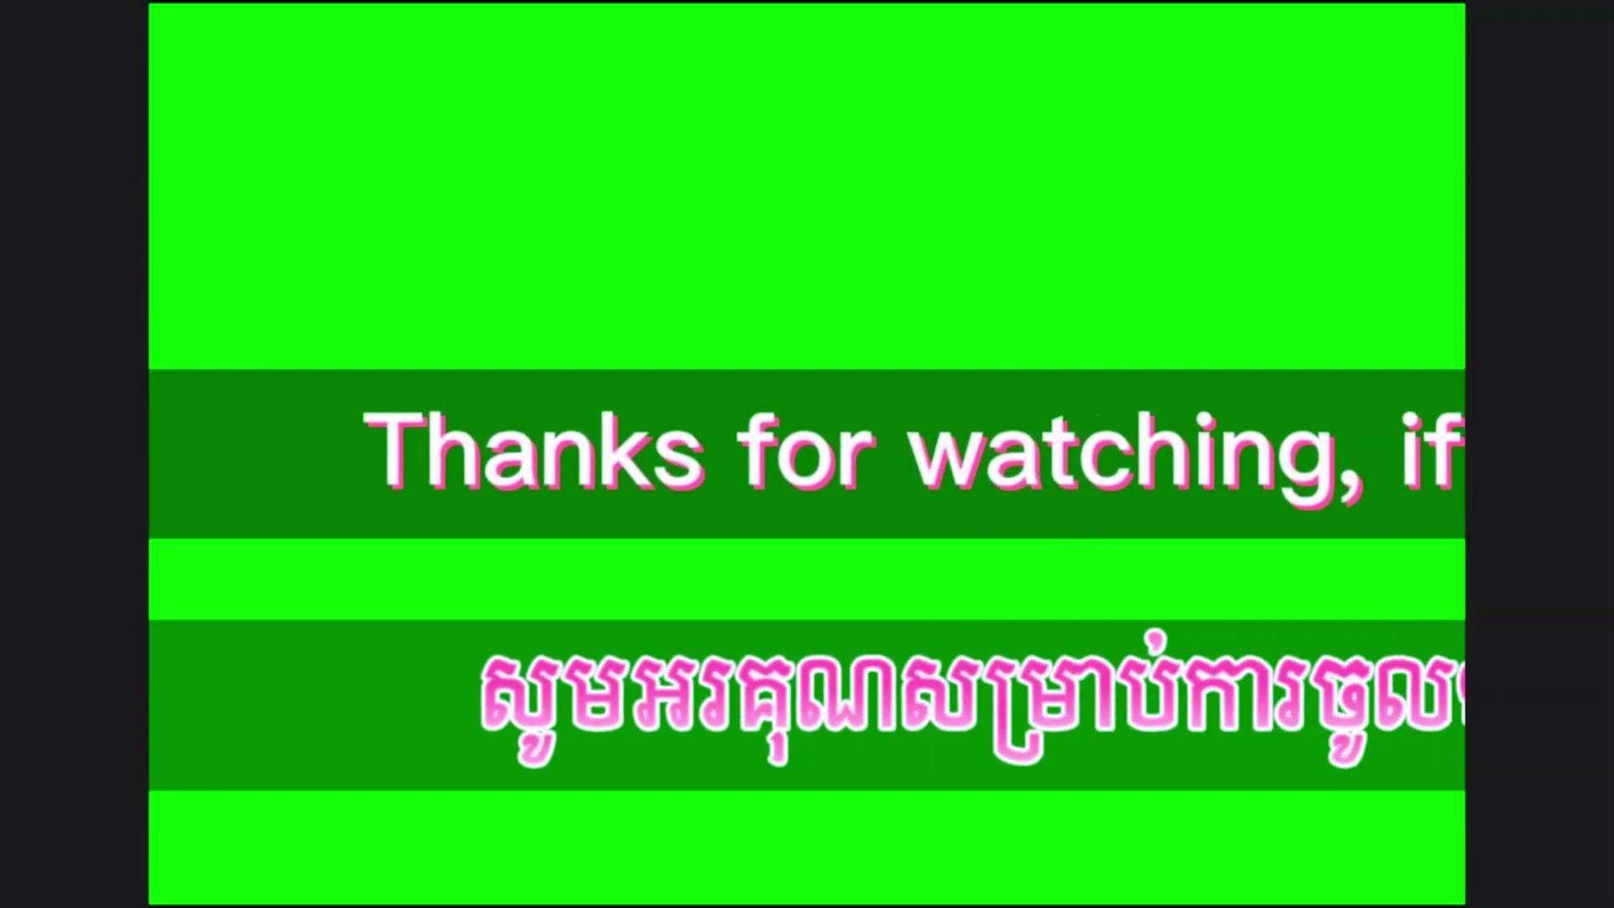
pyautogui.moveTo(1366, 725)
pyautogui.click(1117, 802)
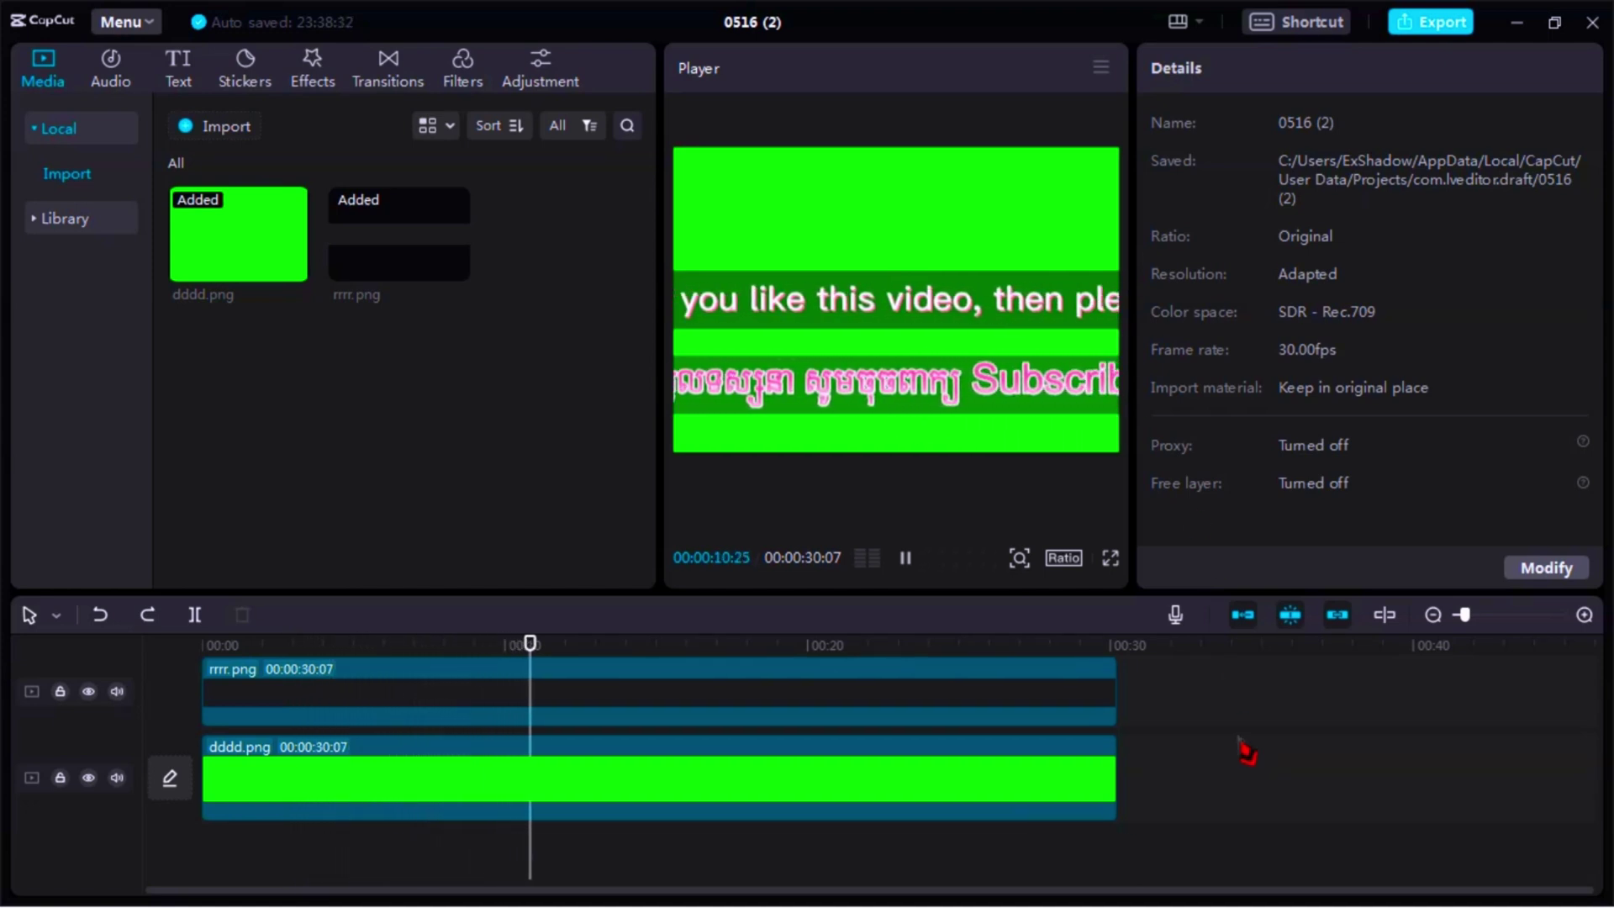
pyautogui.scroll(2, 1066, 745)
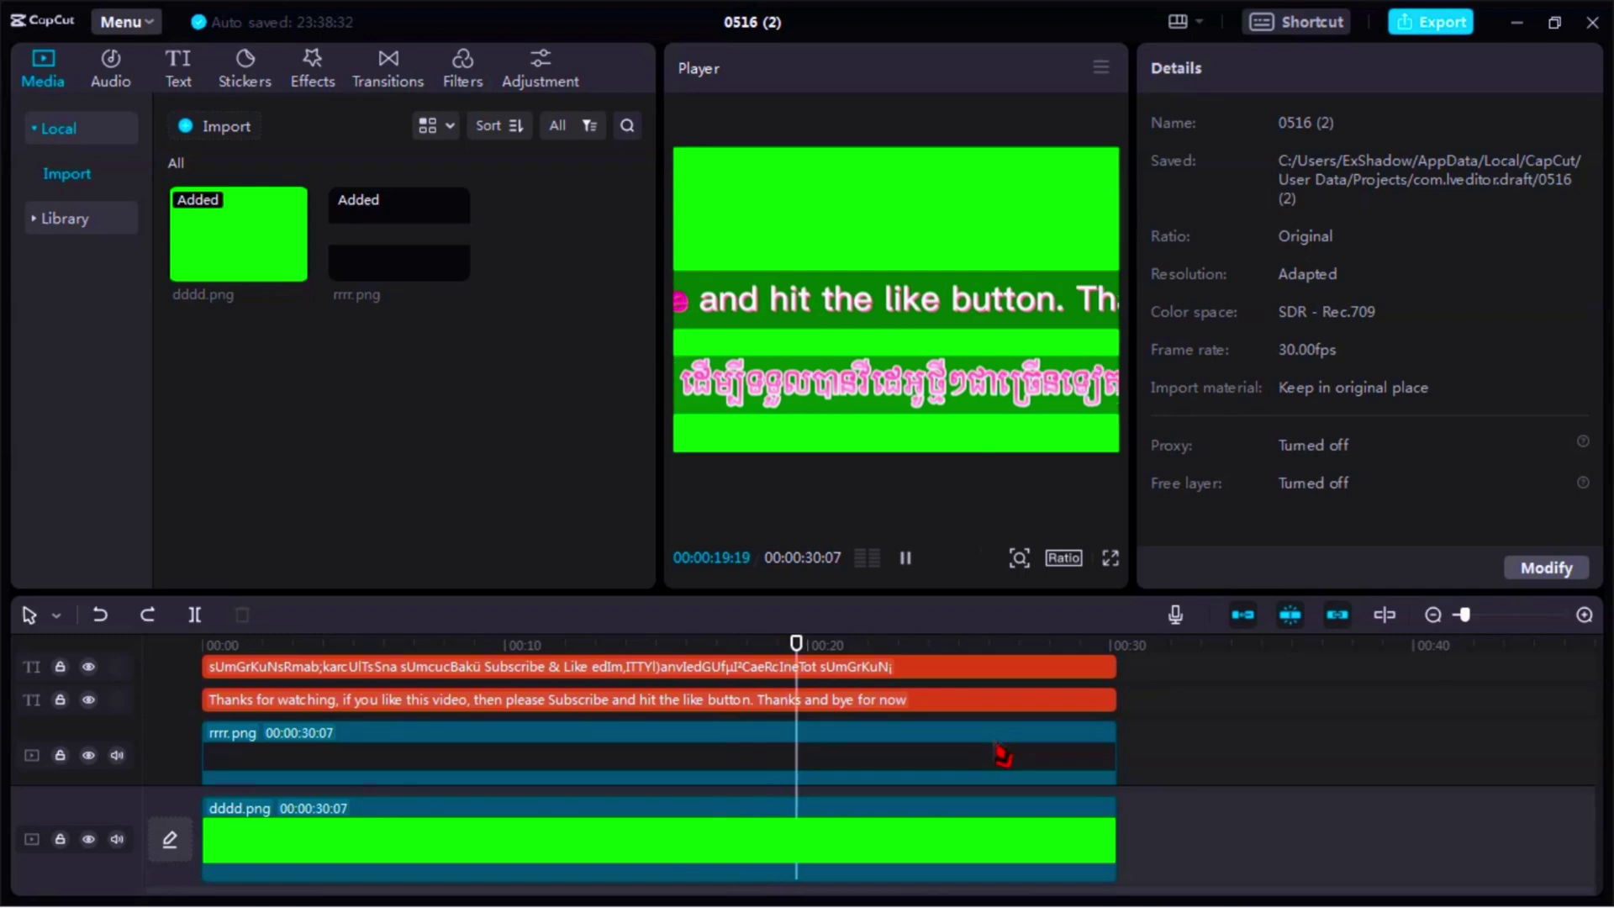
pyautogui.press('space')
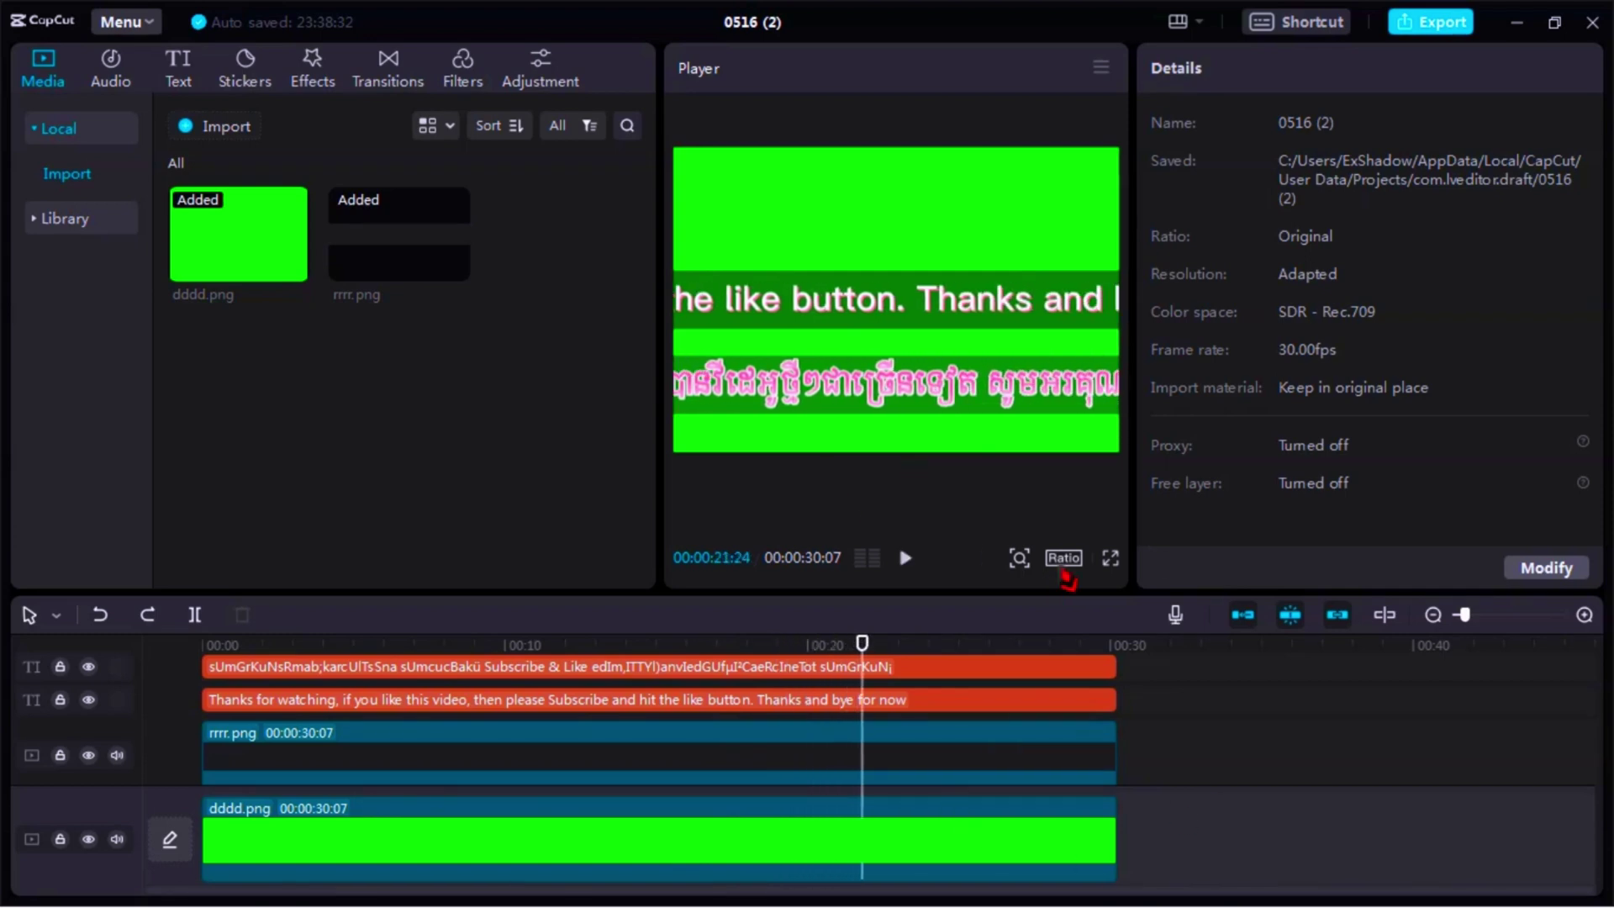
# Open the export settings, set the resolution to 1080P and title the video "My green screen".
pyautogui.click(1443, 23)
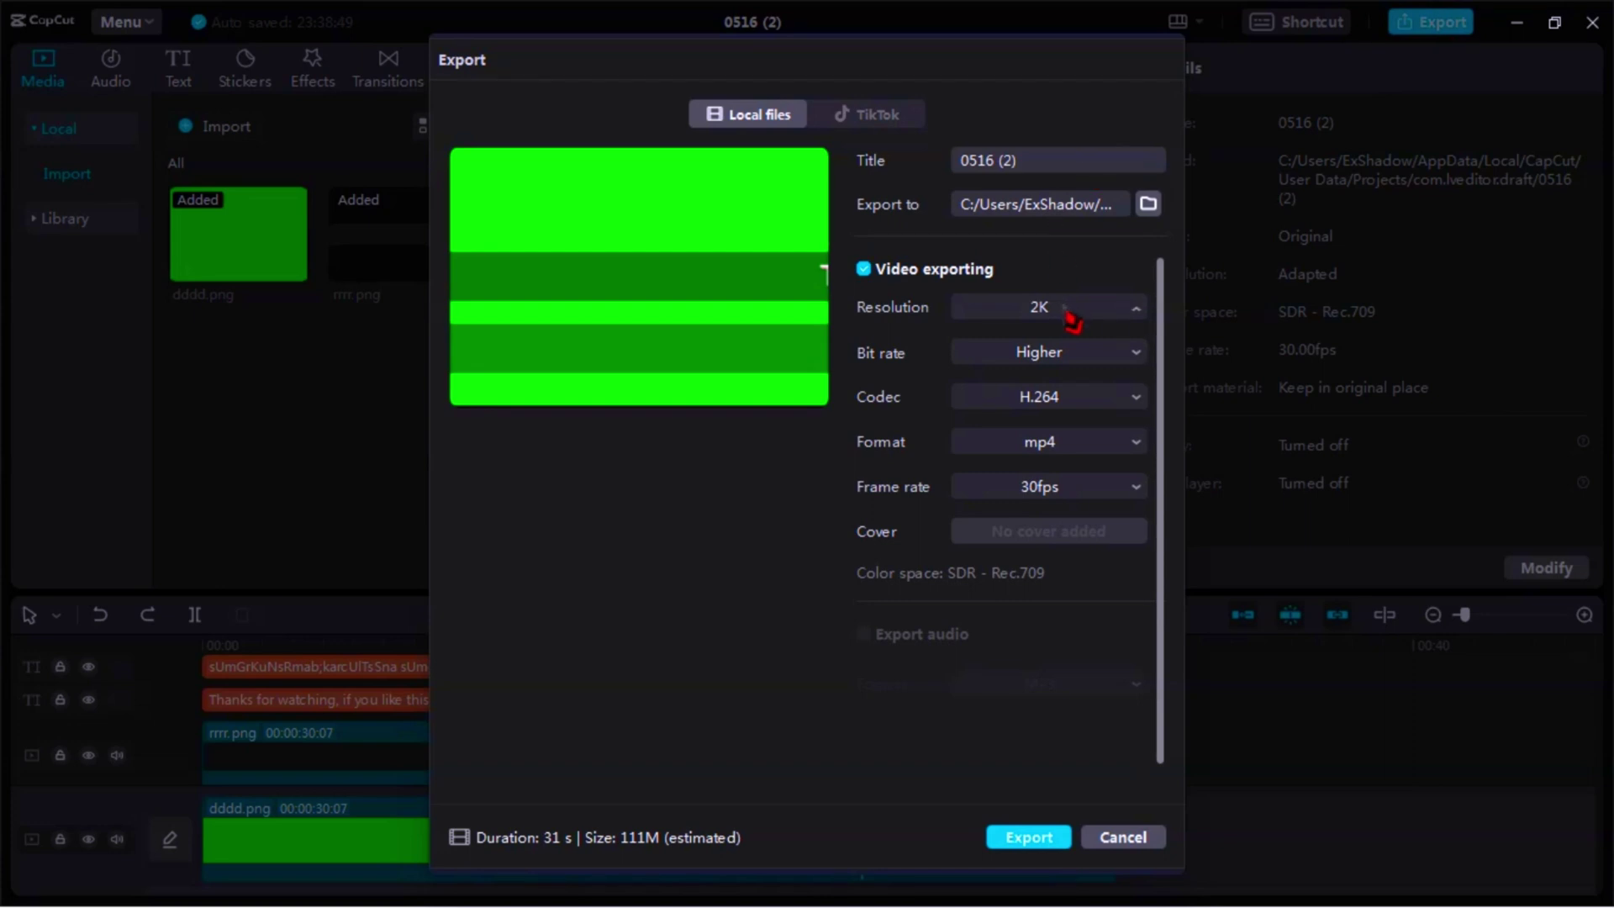
pyautogui.click(1068, 315)
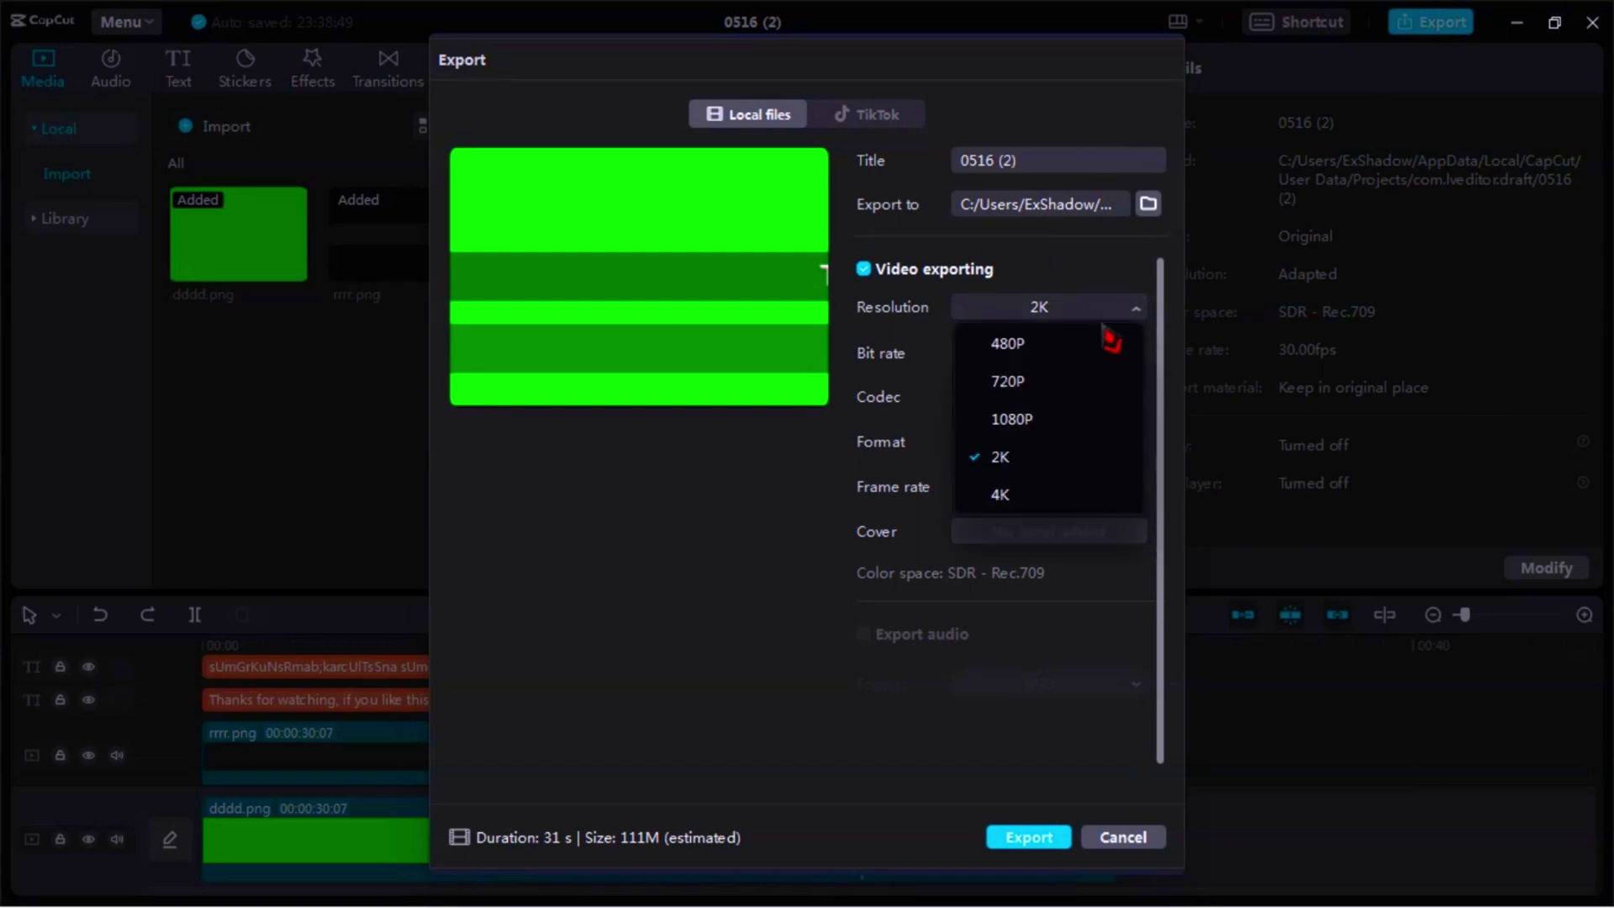
pyautogui.click(1009, 419)
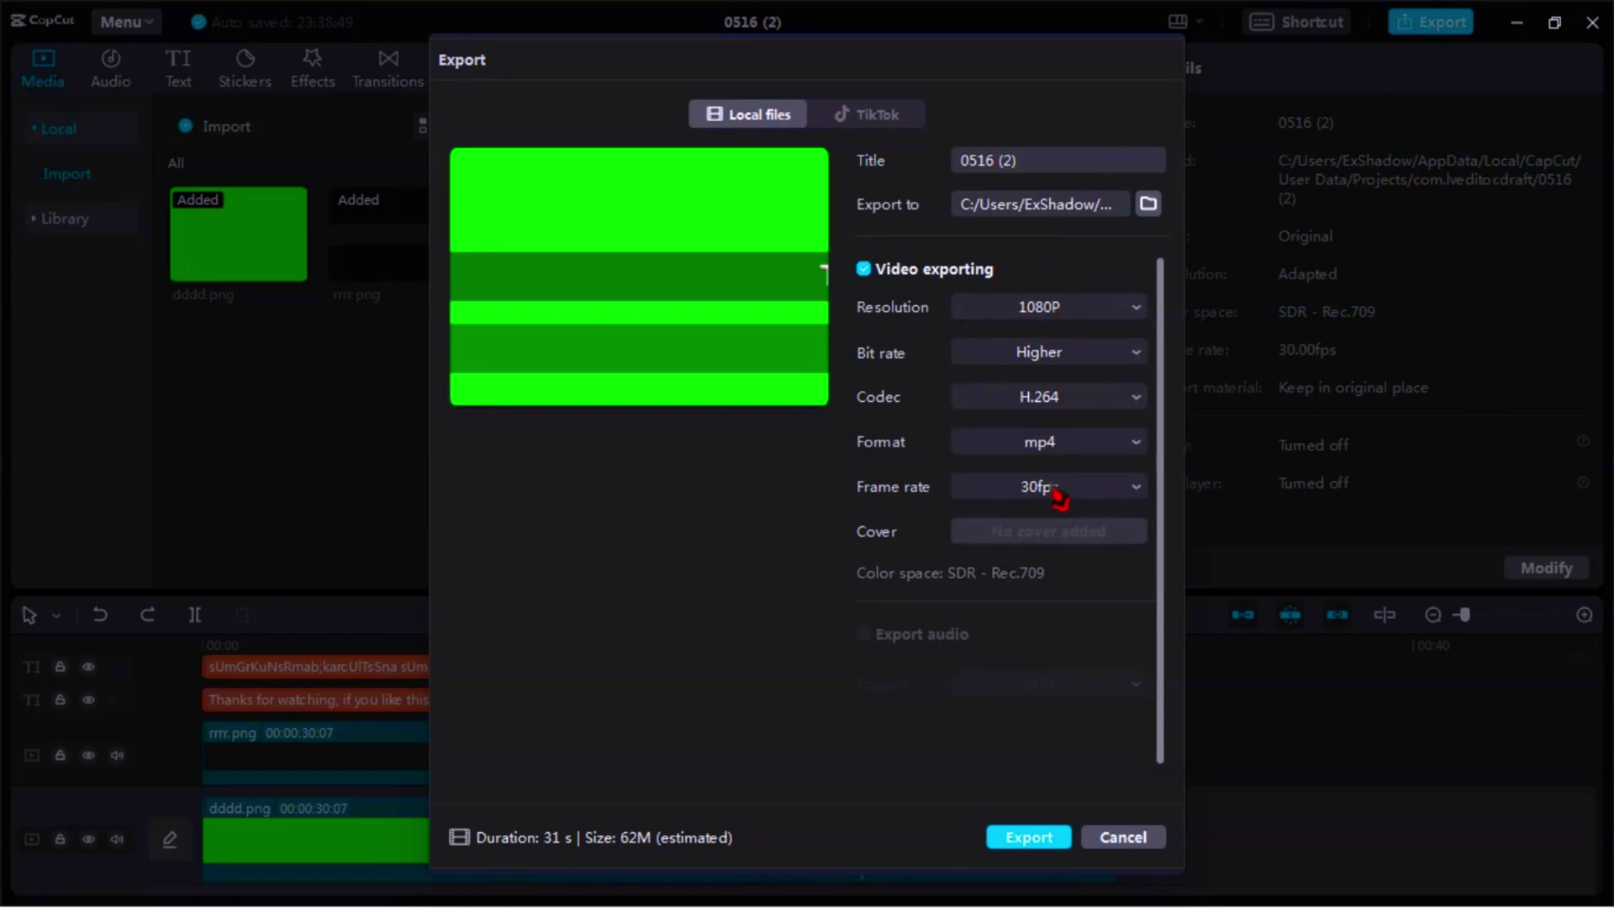
pyautogui.click(1037, 598)
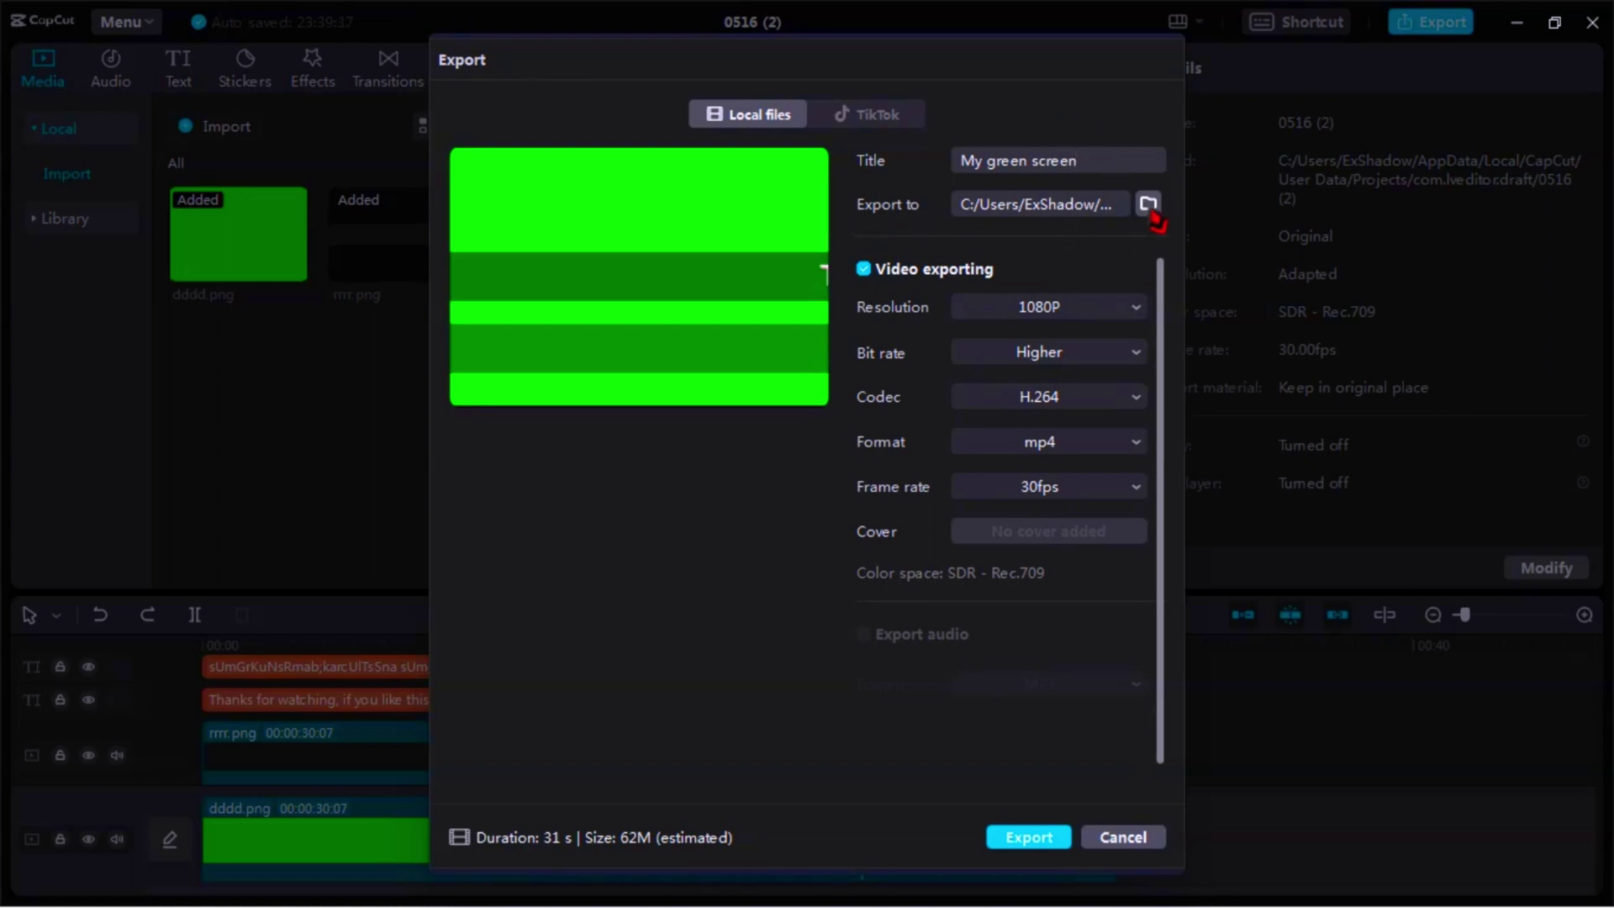
# Choose the Desktop as the export location, export the video and dismiss the export dialog.
pyautogui.click(1149, 204)
pyautogui.click(504, 276)
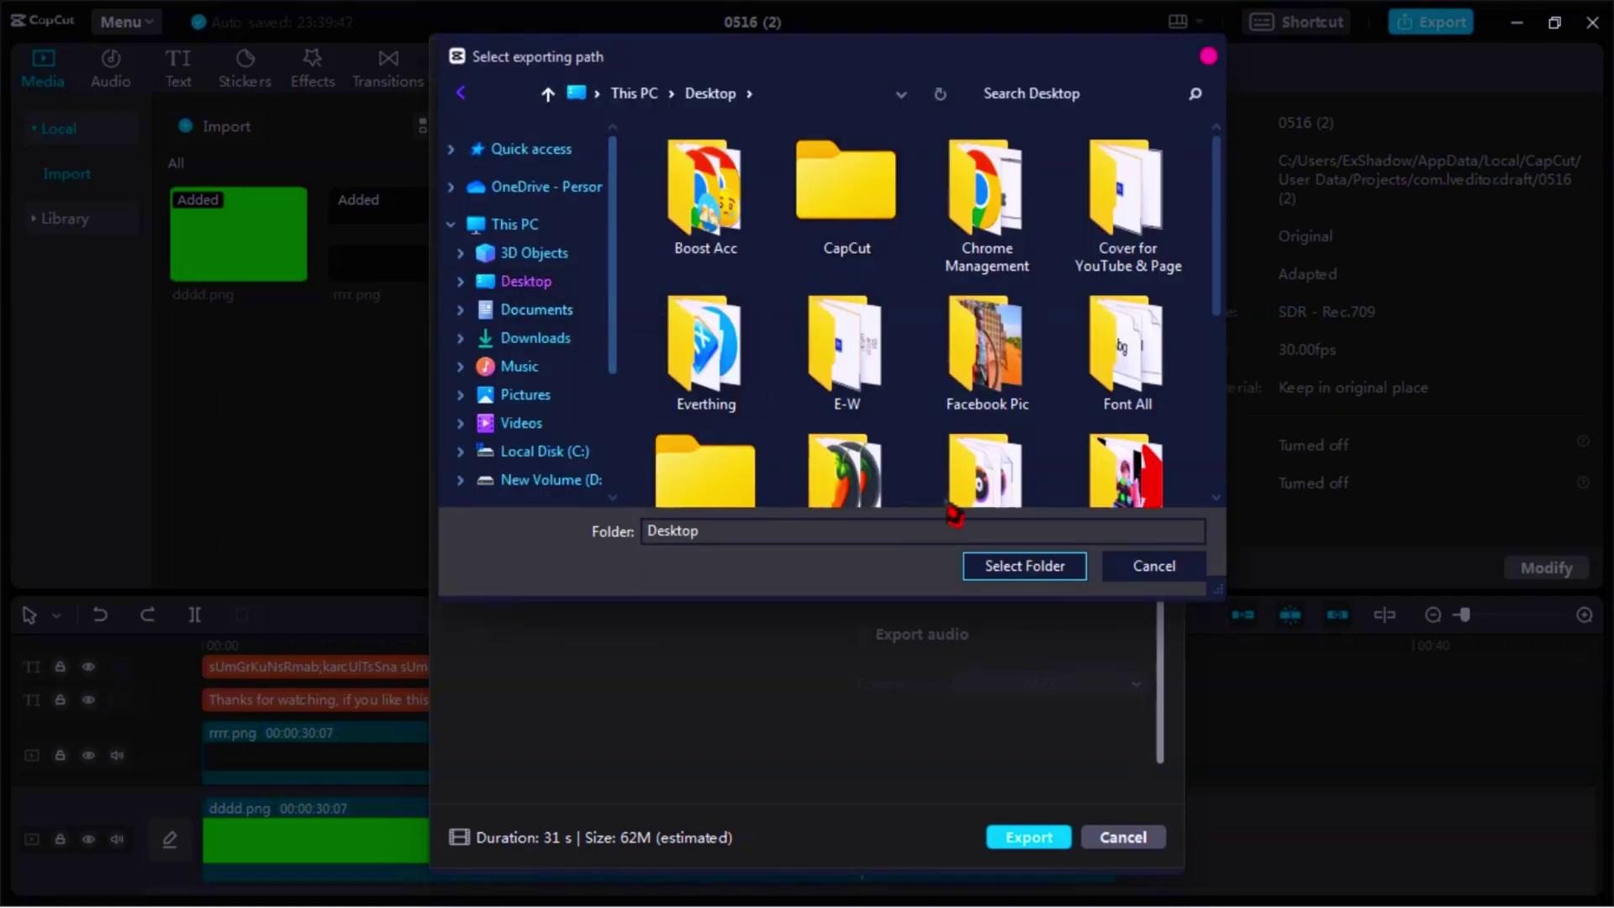
pyautogui.click(1029, 566)
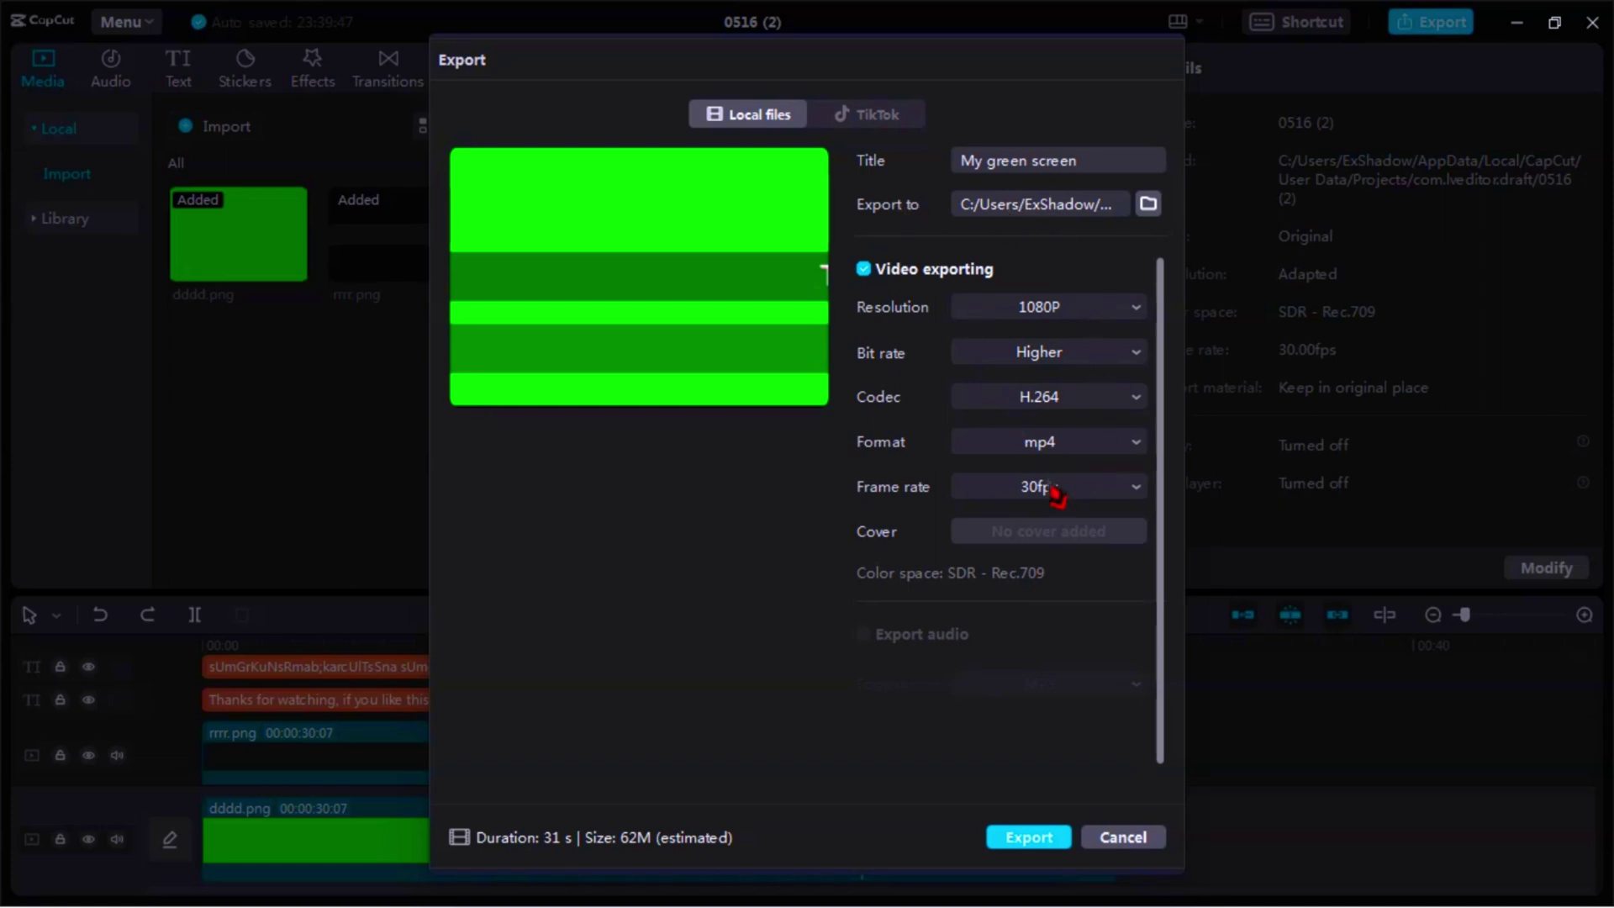
pyautogui.click(1061, 840)
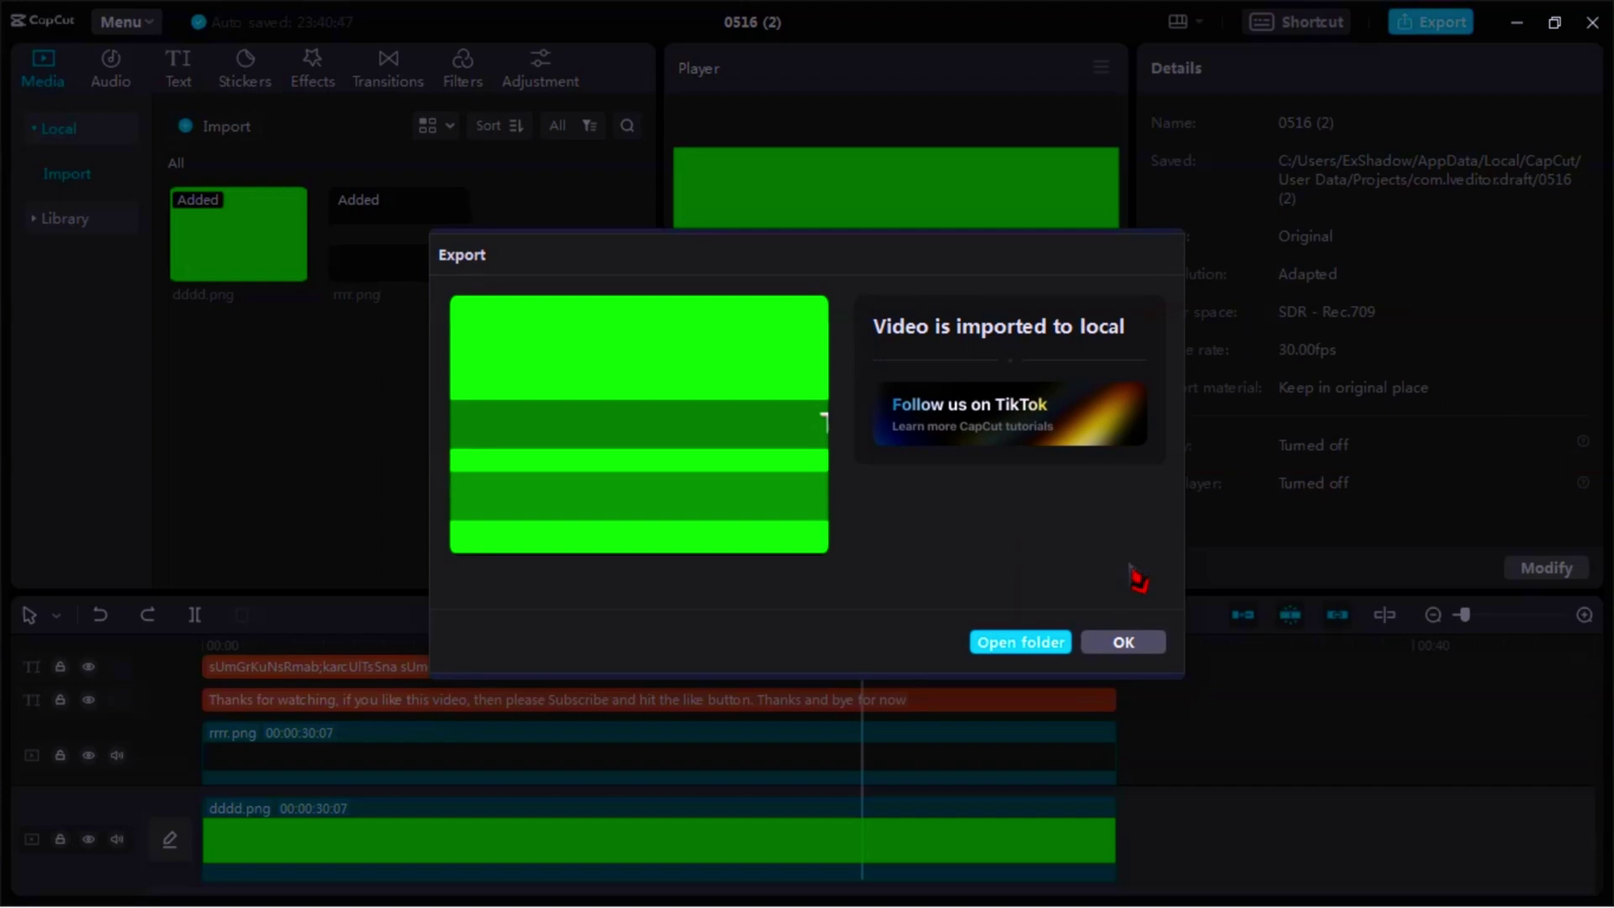
pyautogui.click(1122, 642)
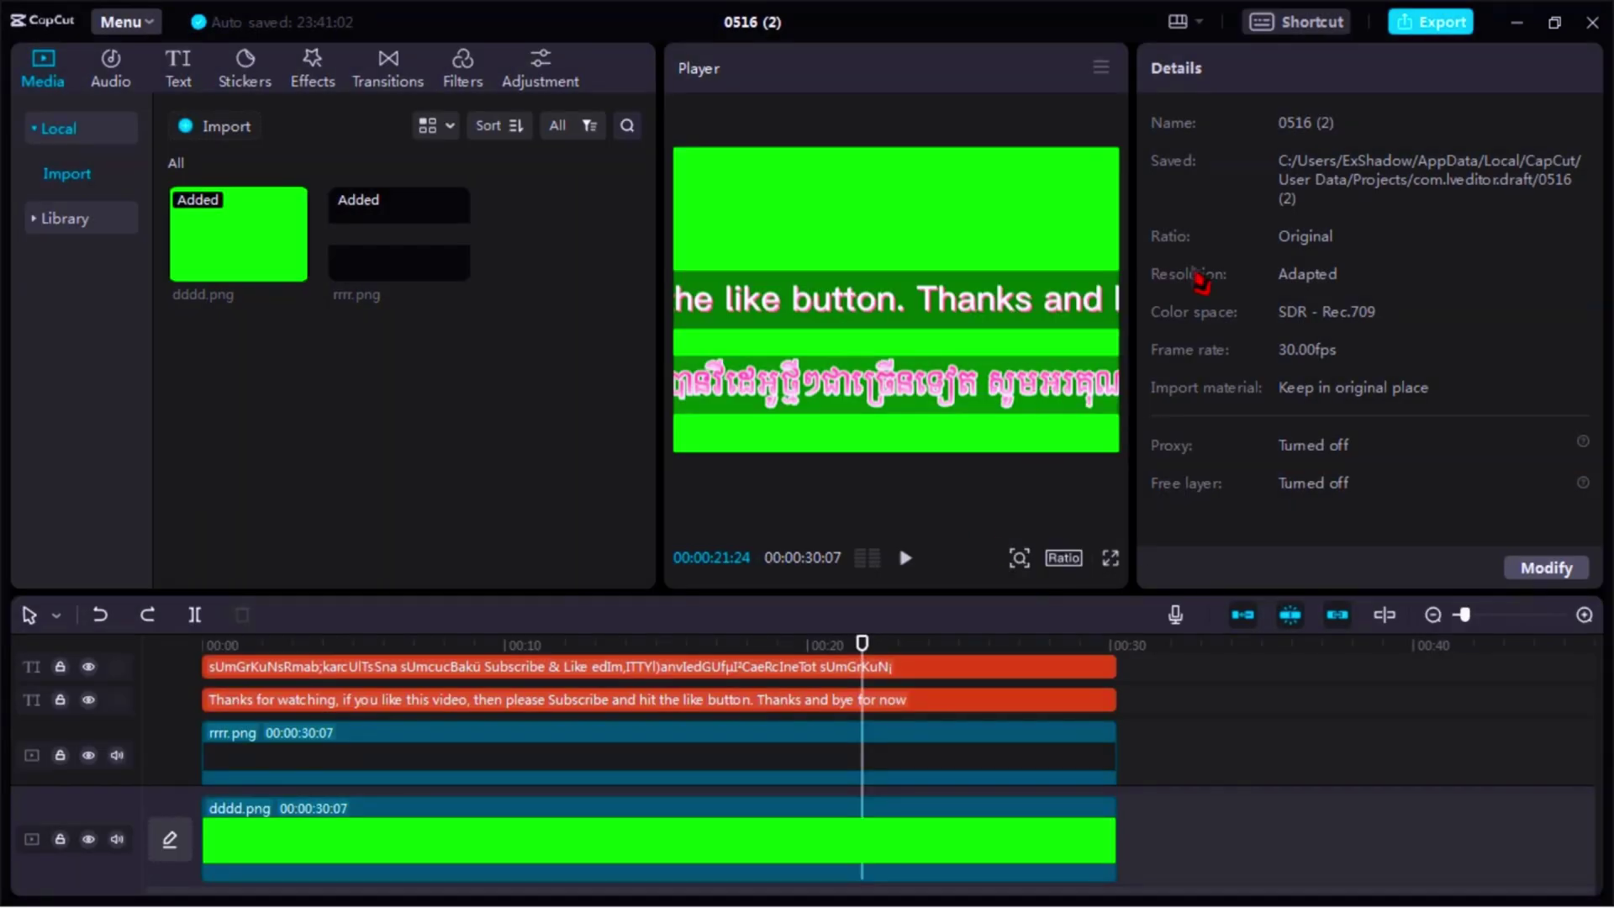
# Close the project and CapCut, and move the "My green screen" video below the dddd file on the desktop.
pyautogui.click(1592, 23)
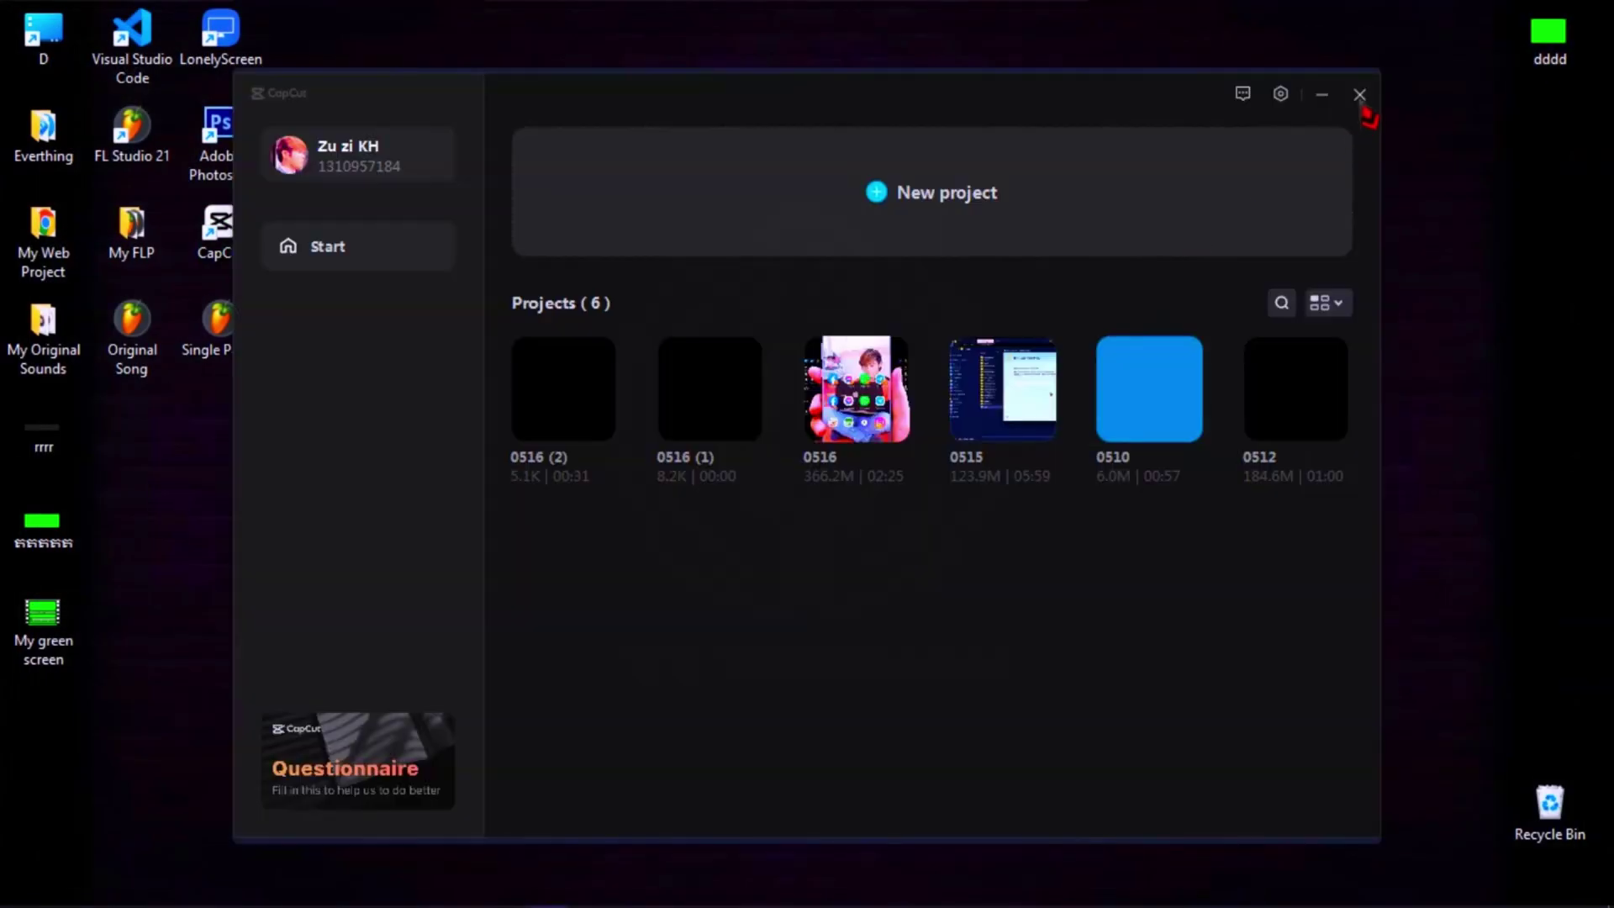
pyautogui.click(1360, 95)
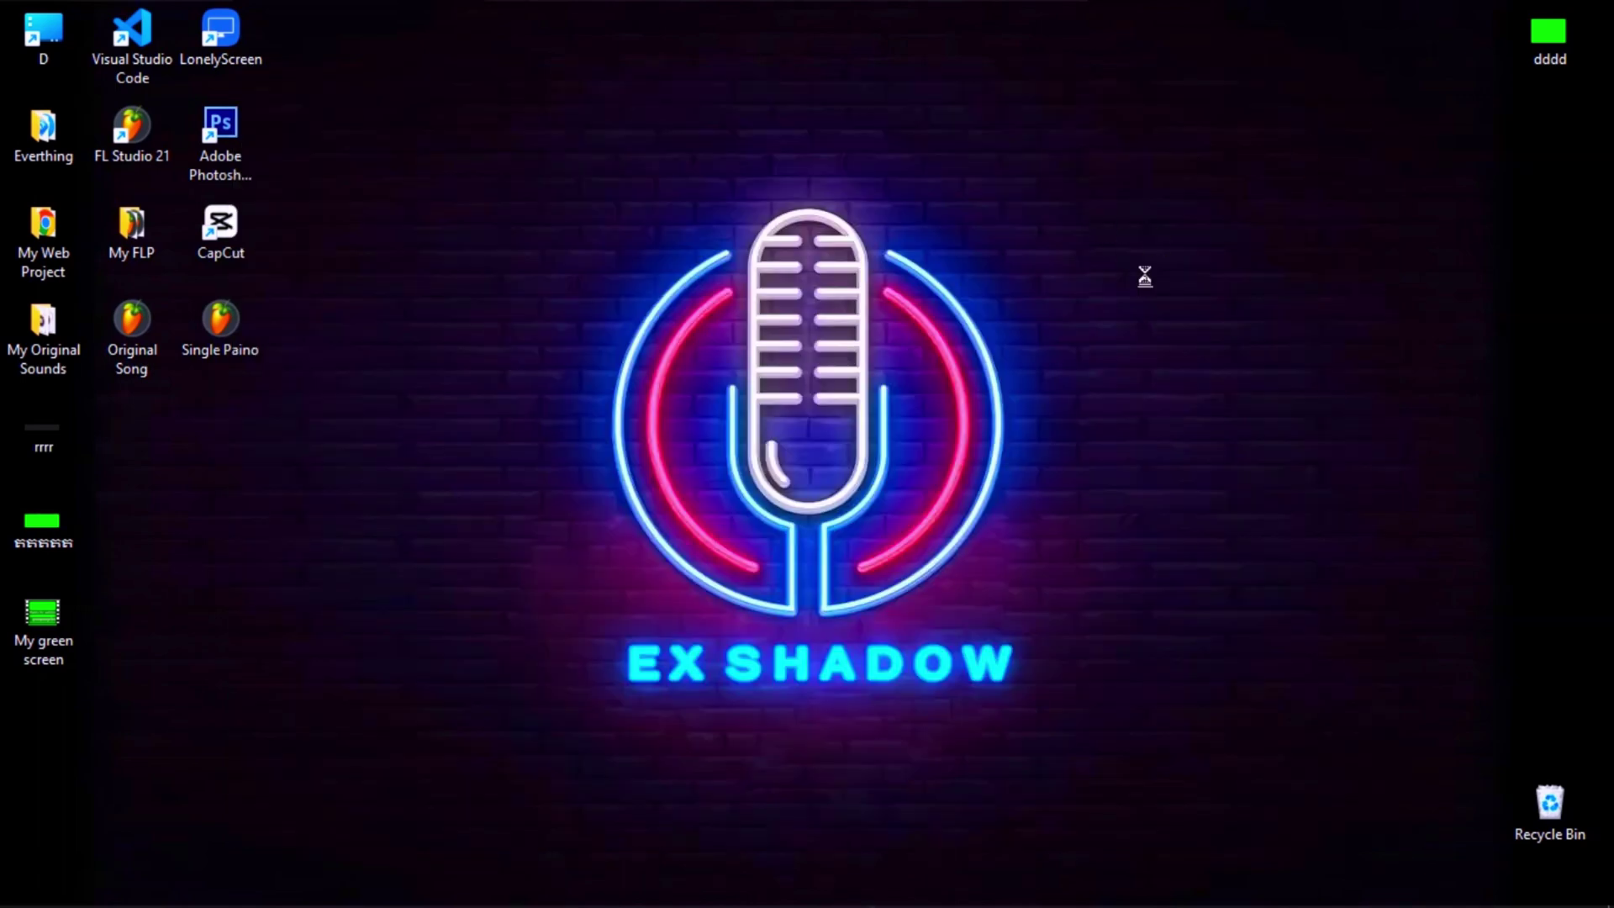
pyautogui.rightClick(1145, 275)
pyautogui.click(1153, 279)
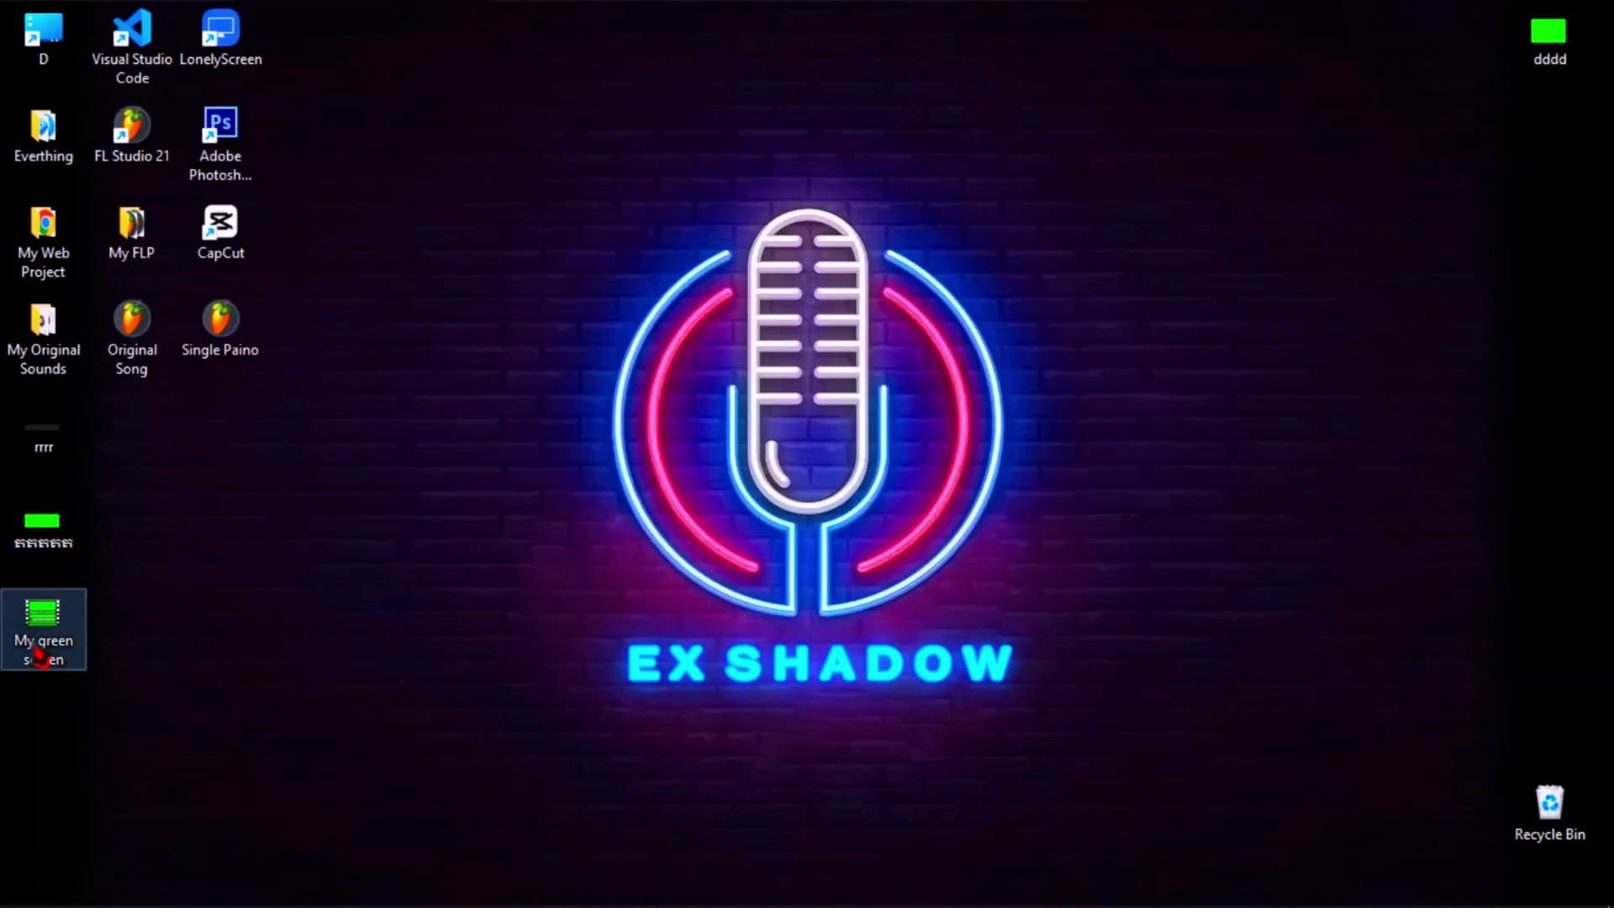
pyautogui.moveTo(37, 656); pyautogui.dragTo(1560, 157)
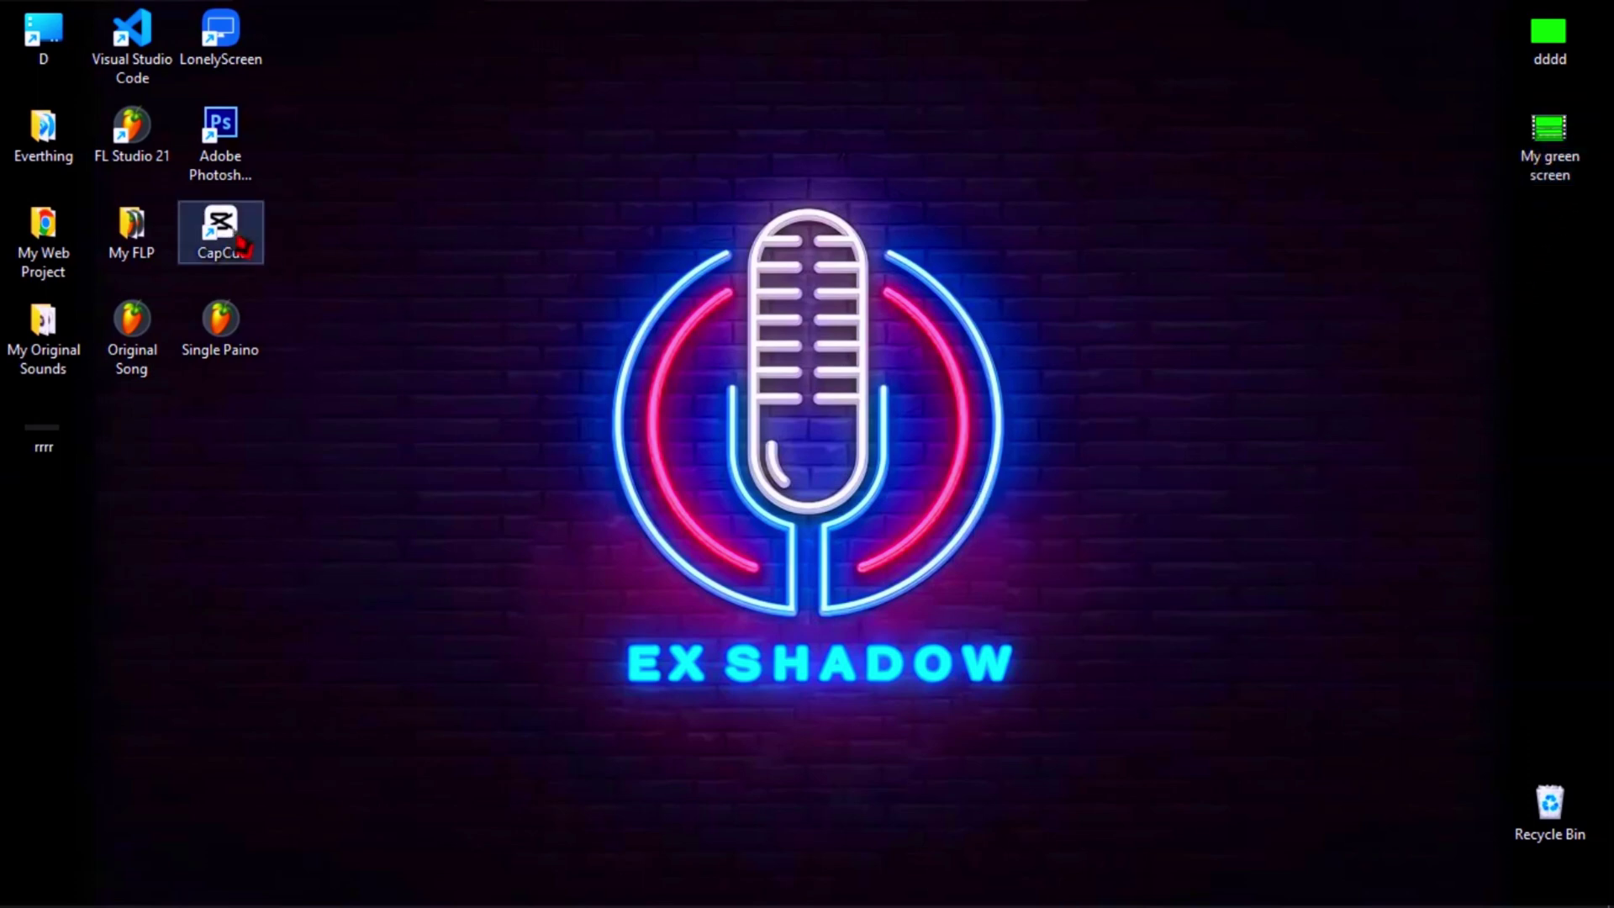
# Reopen CapCut, place Speed up.mp4 on the timeline of a new project and mute its track.
pyautogui.doubleClick(229, 239)
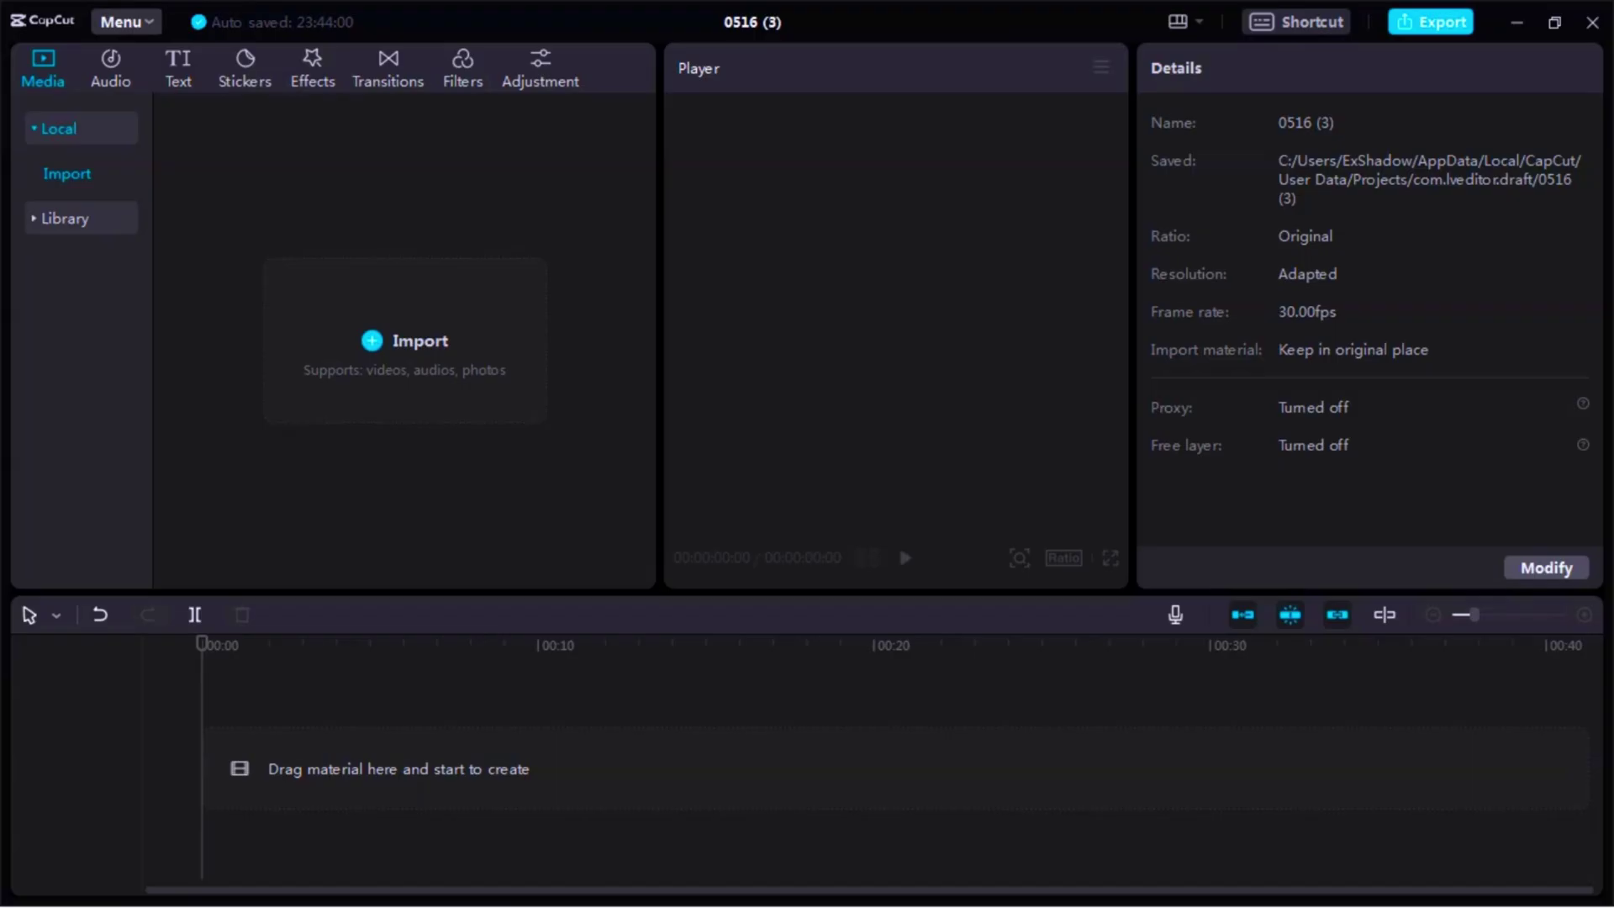
pyautogui.moveTo(1581, 593); pyautogui.dragTo(323, 757)
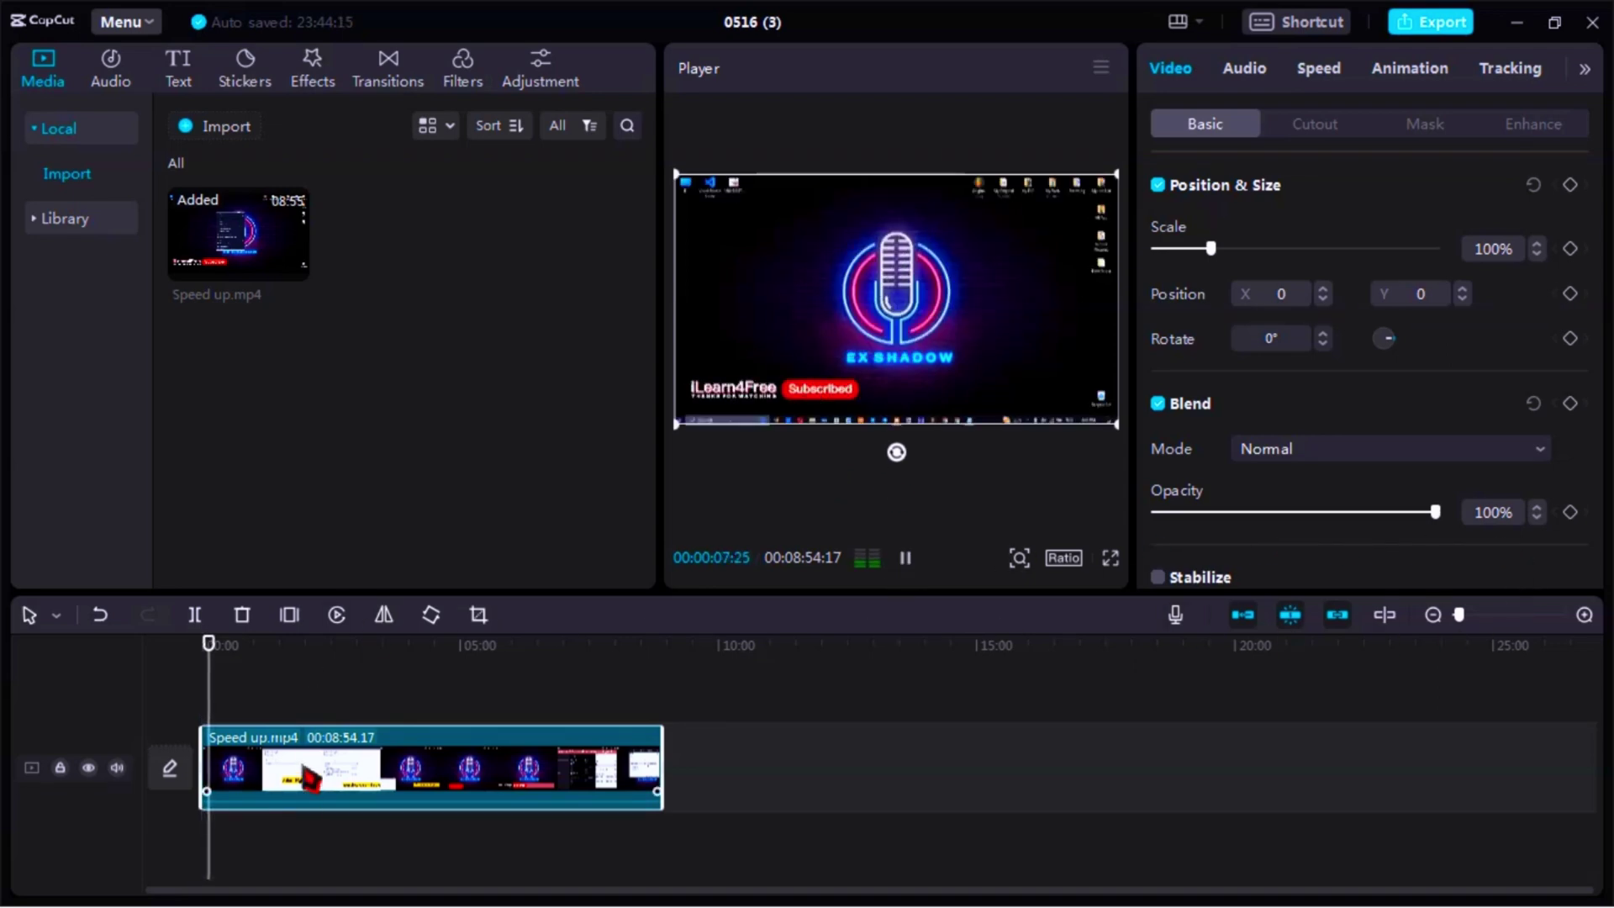
pyautogui.click(117, 767)
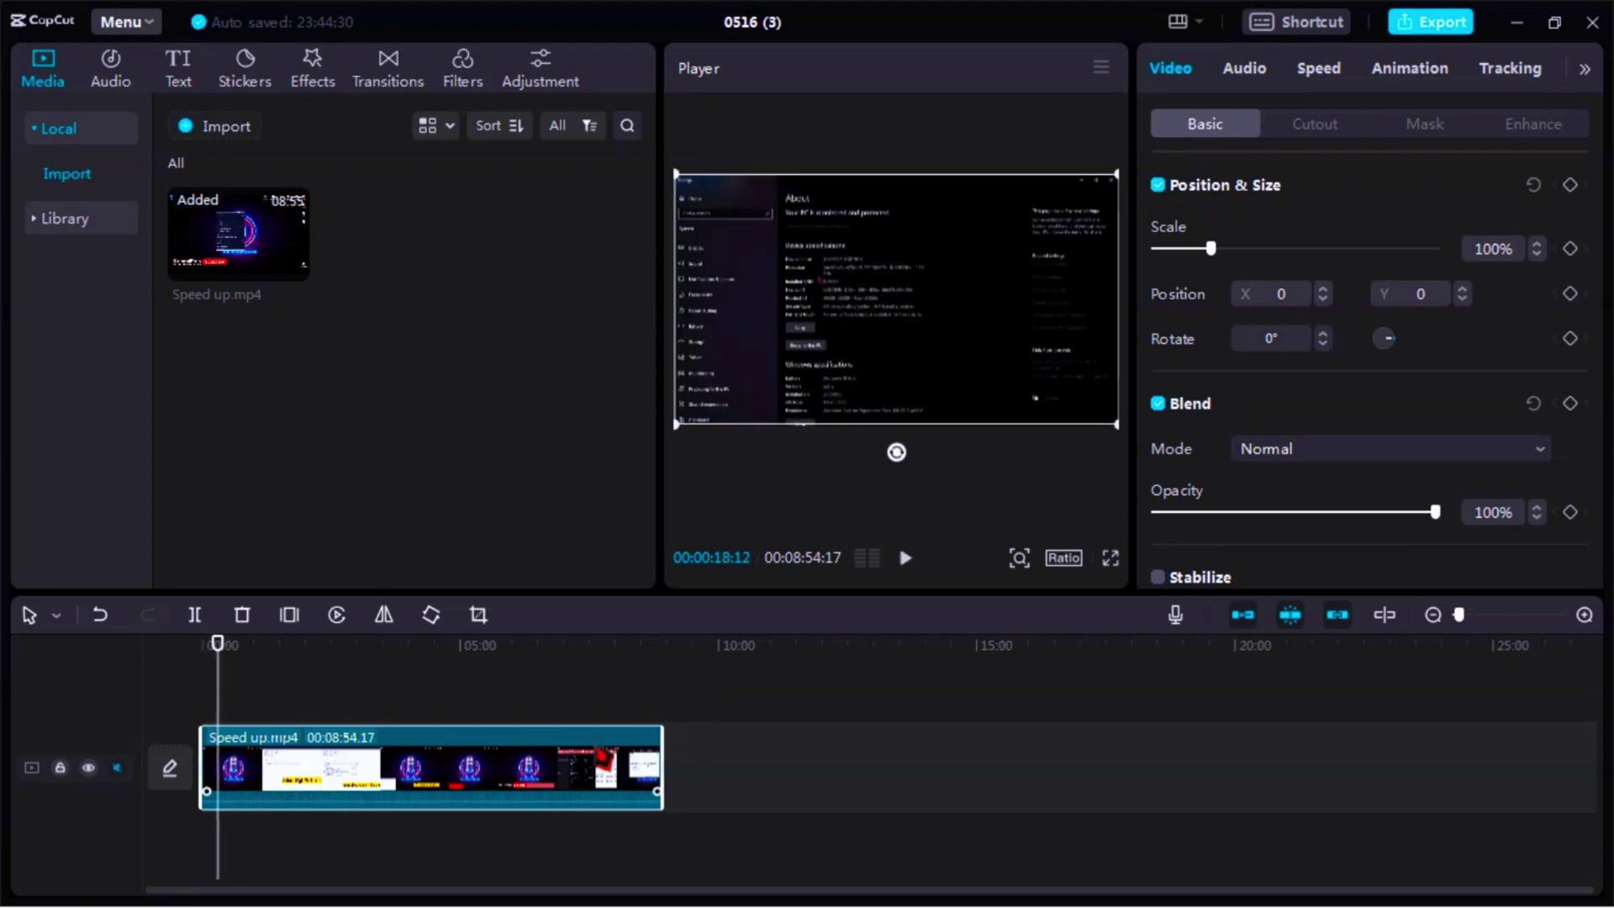
# Add the "My green screen" video from the desktop to a track above Speed up.mp4 at the start, and maximize the editor again.
pyautogui.scroll(2, 644, 708)
pyautogui.moveTo(922, 22); pyautogui.dragTo(937, 129)
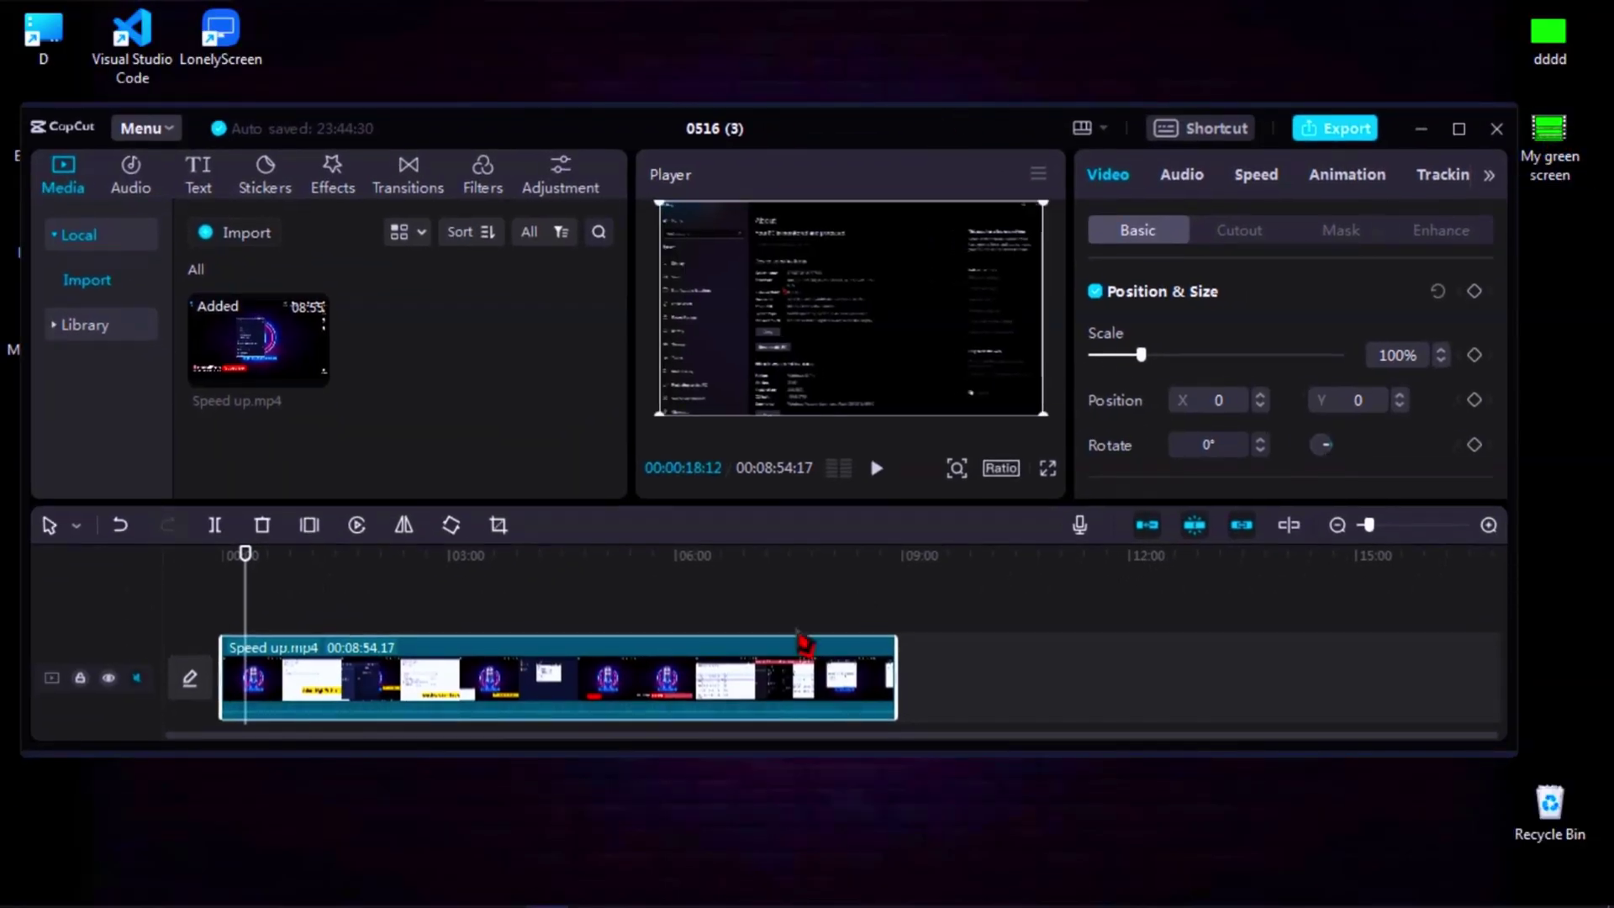
pyautogui.moveTo(1550, 130); pyautogui.dragTo(229, 702)
pyautogui.click(1458, 130)
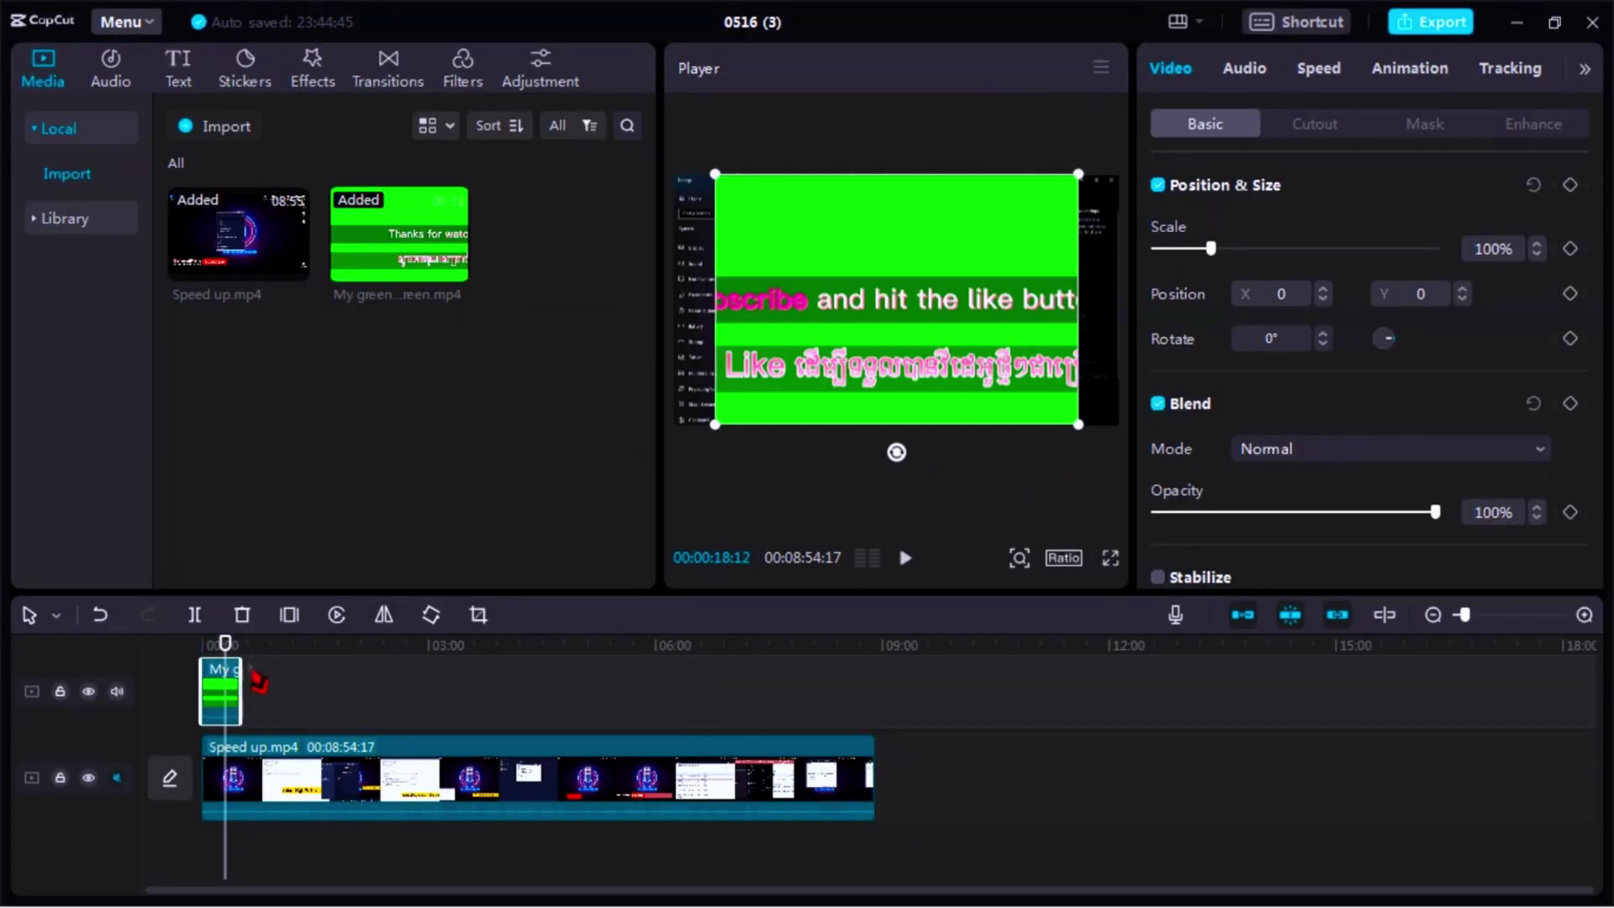
# Crop the green-screen clip at 00:00:07:15 to the Khmer message strip and move it down to about Y -805.
pyautogui.click(211, 649)
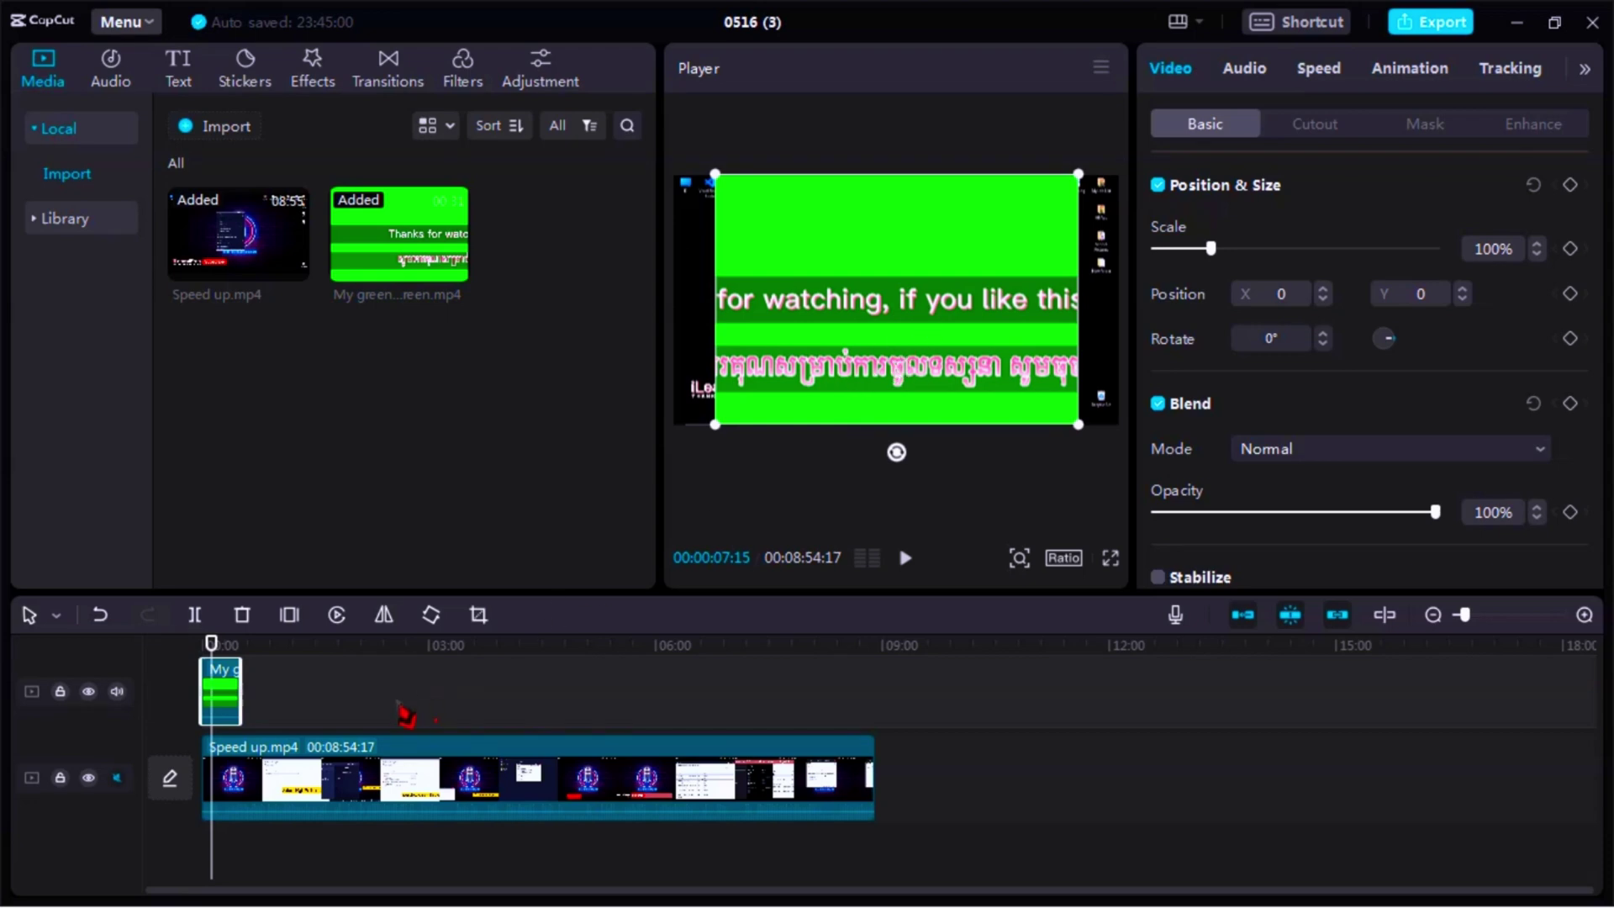
pyautogui.click(479, 615)
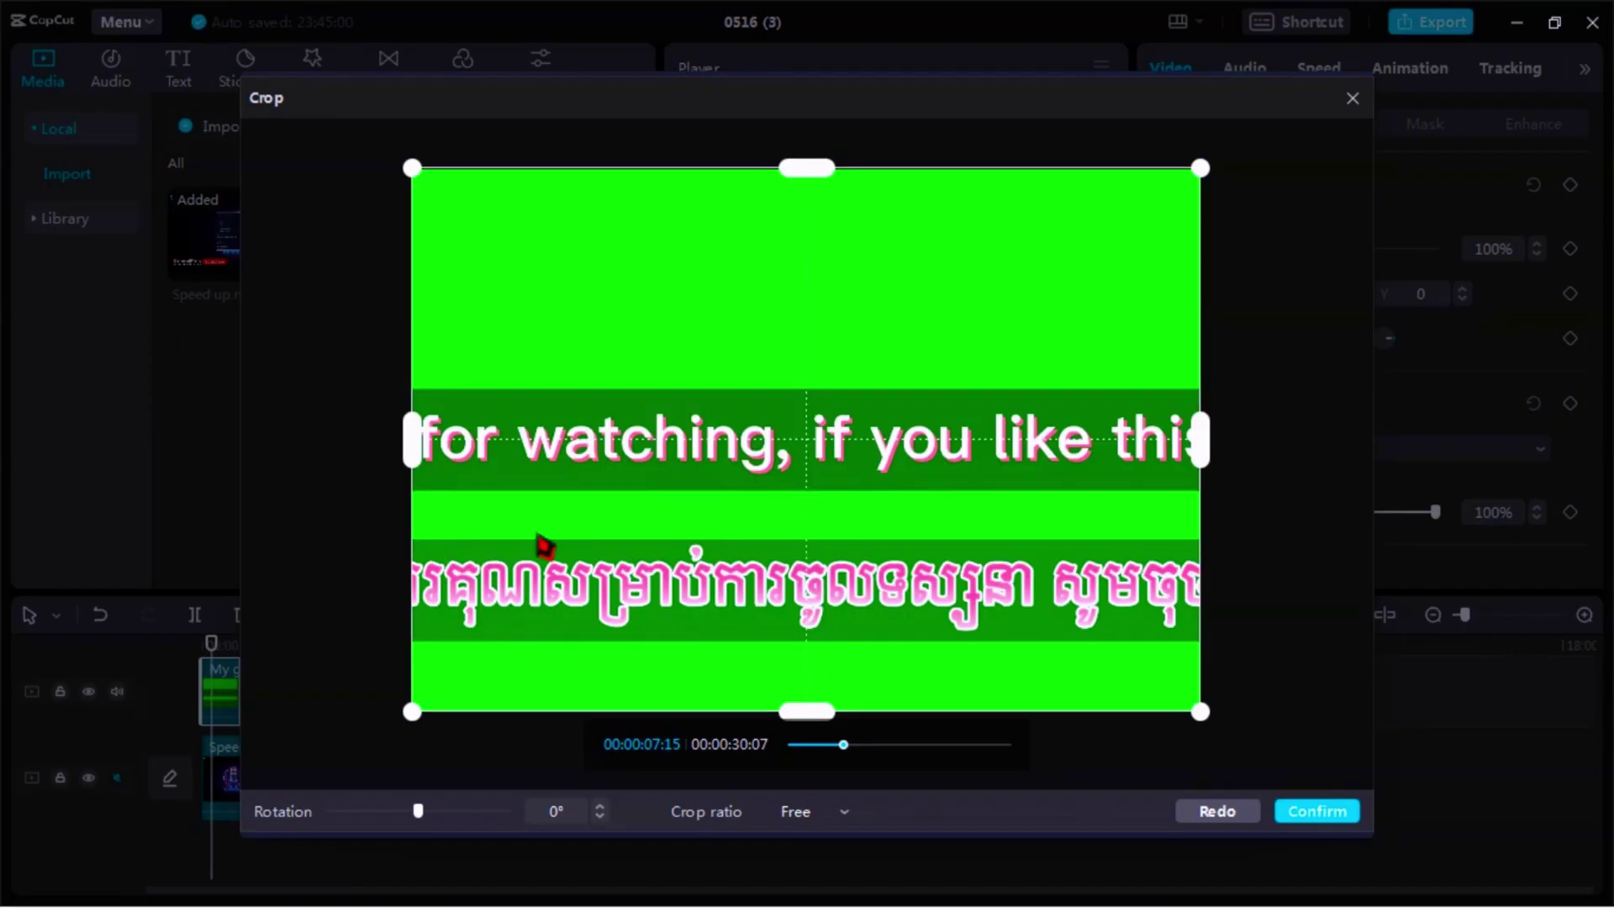
pyautogui.moveTo(819, 171); pyautogui.dragTo(858, 514)
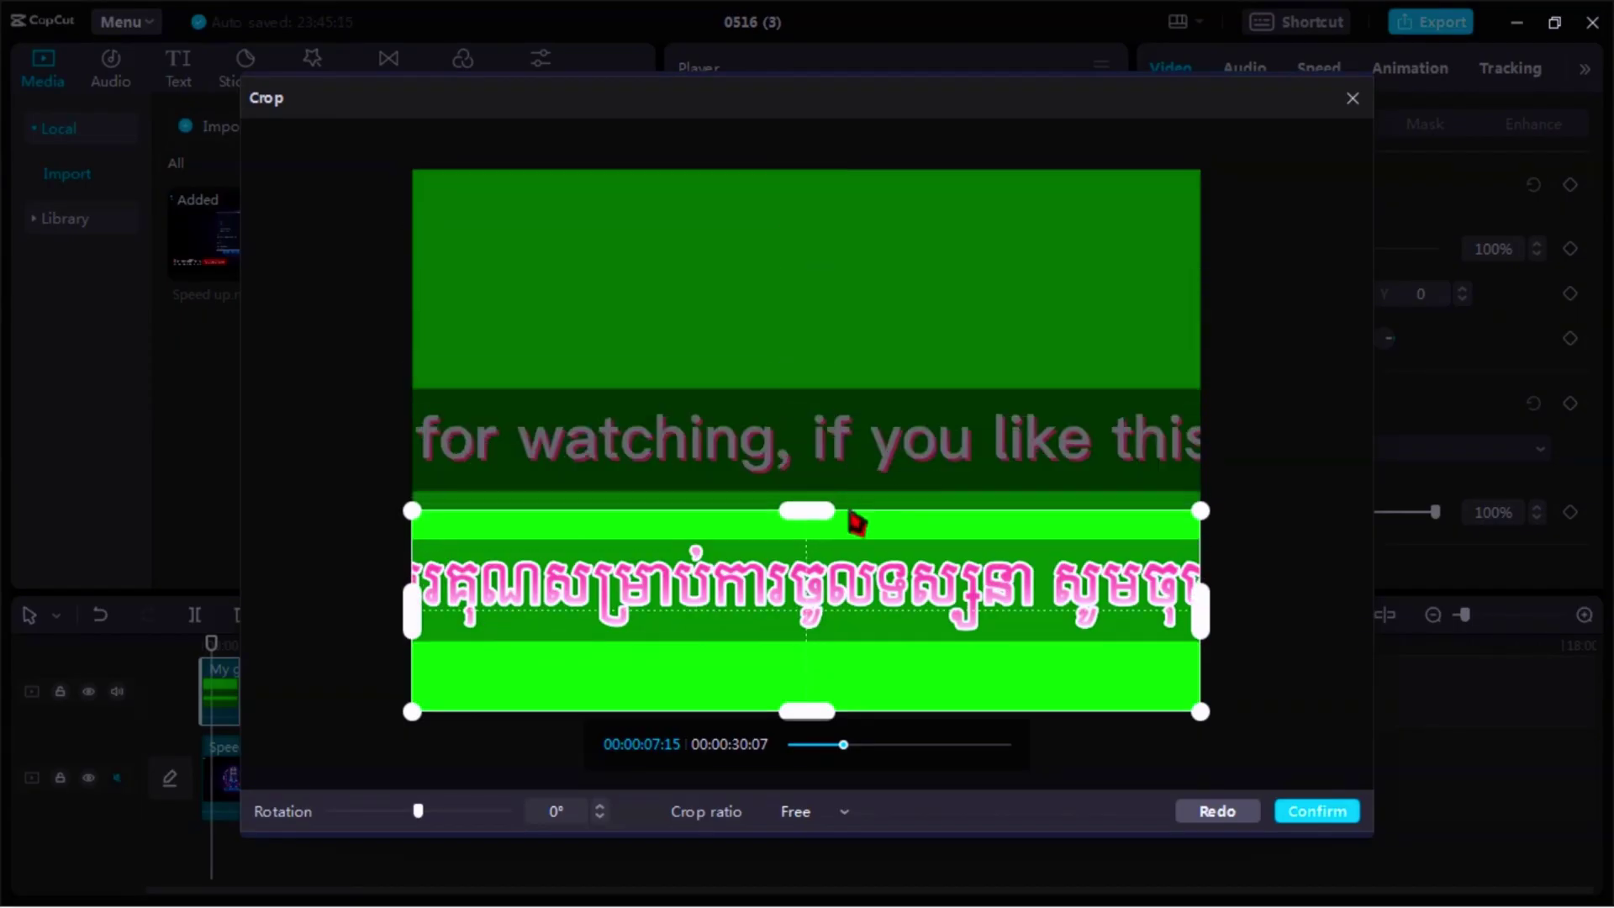
pyautogui.moveTo(807, 711); pyautogui.dragTo(863, 646)
pyautogui.click(1295, 812)
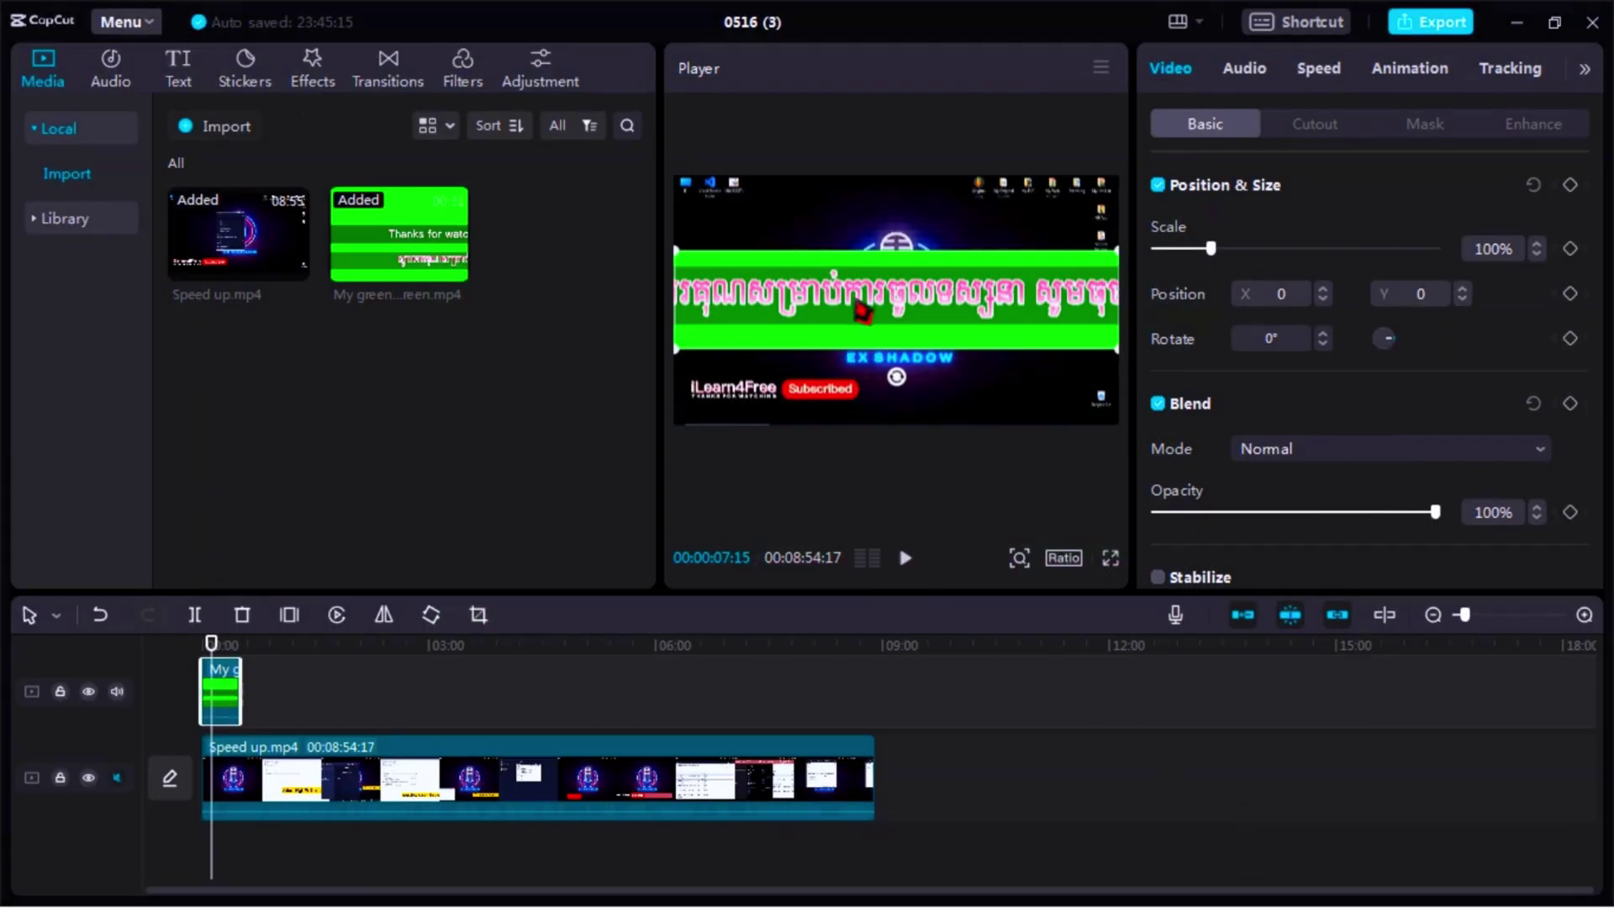
pyautogui.moveTo(863, 311); pyautogui.dragTo(788, 389)
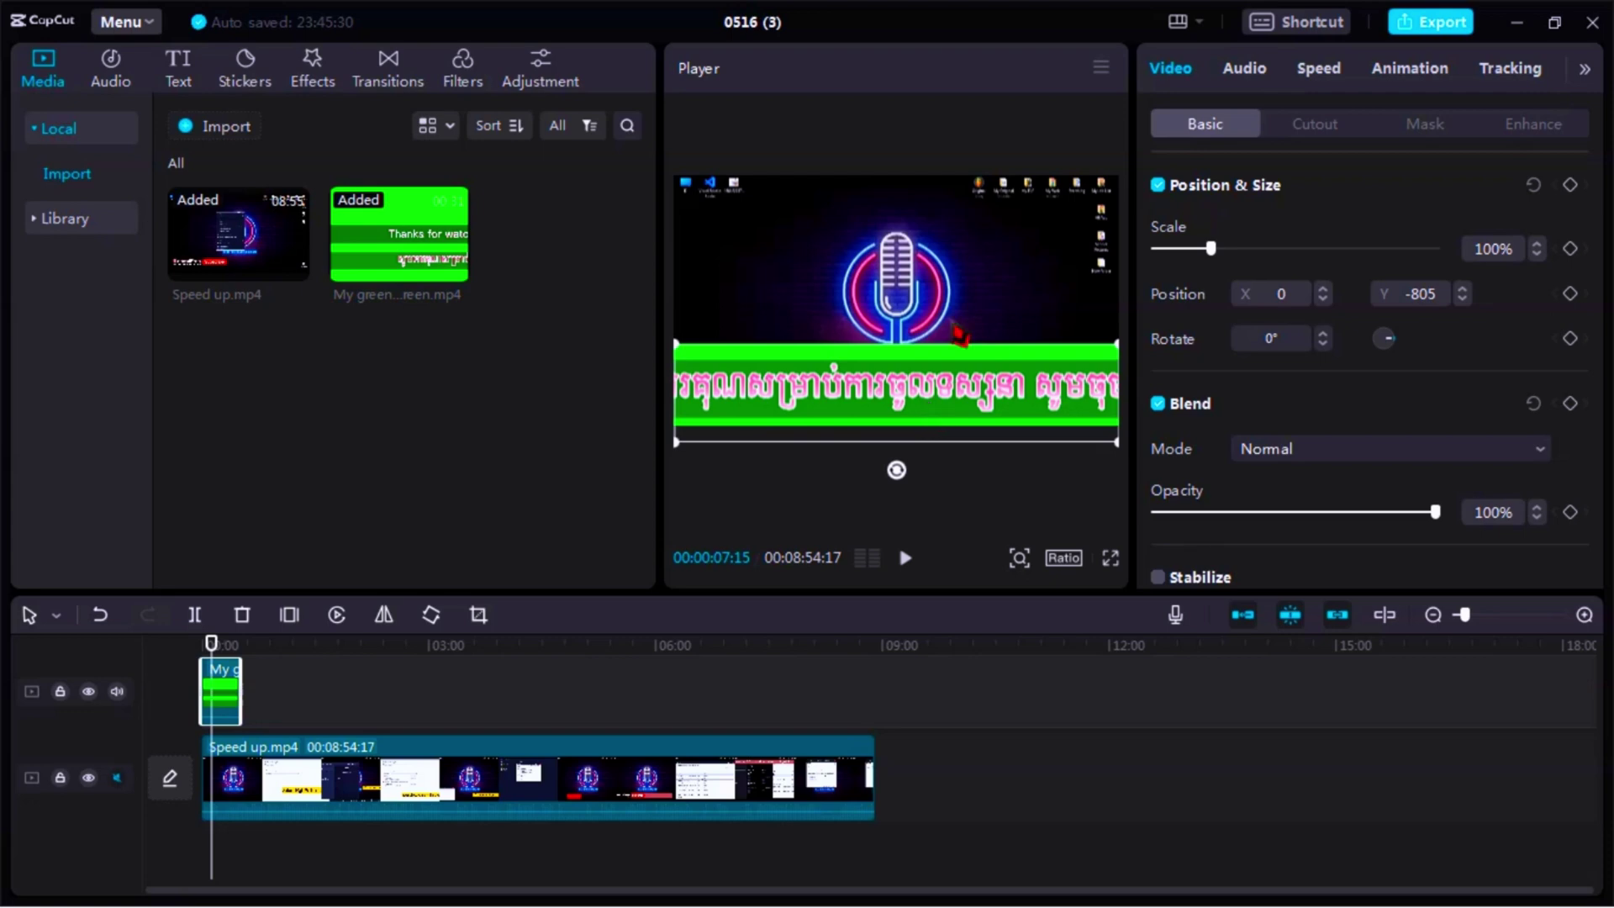
# Key out the green background of the cropped Khmer strip with Chroma key at strength 100.
pyautogui.click(1315, 125)
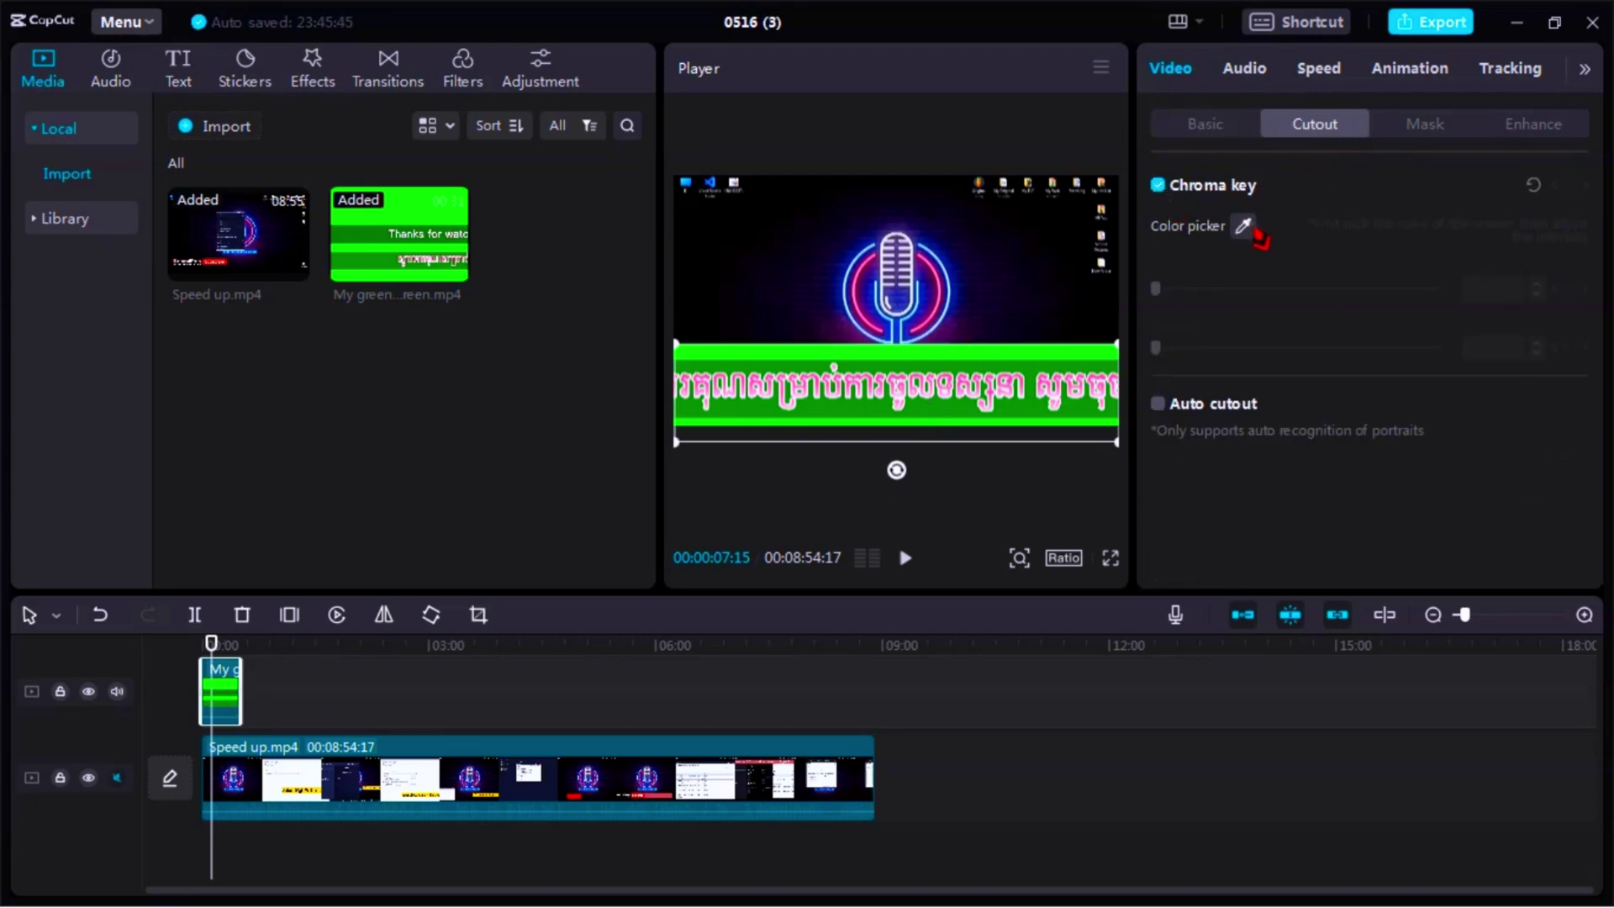
pyautogui.click(1038, 357)
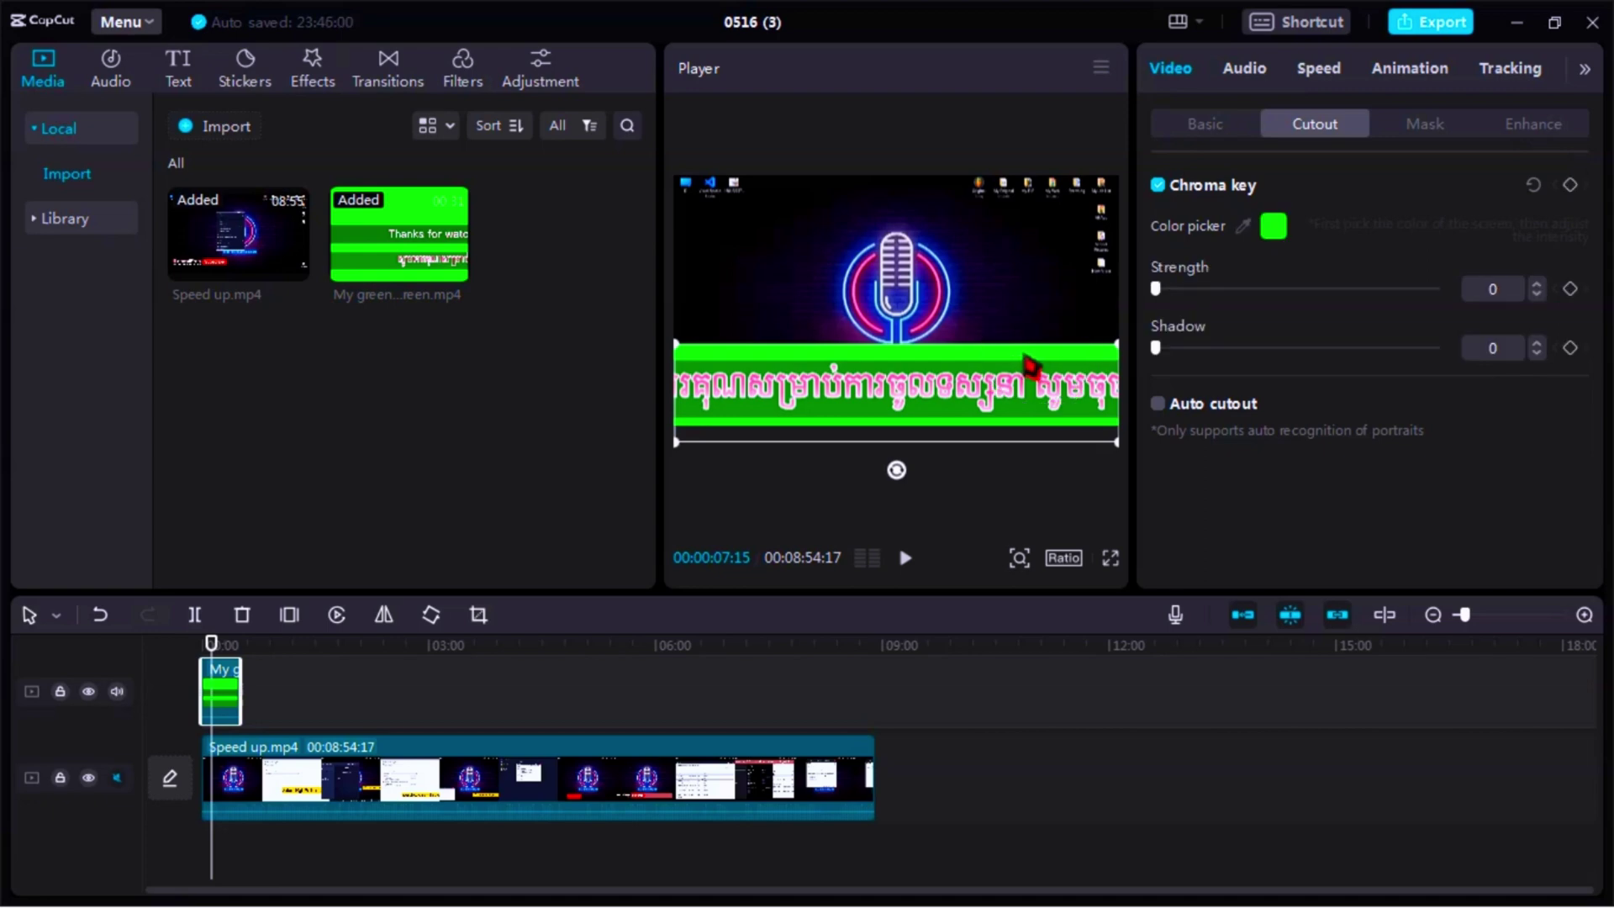
pyautogui.scroll(2, 1030, 368)
pyautogui.click(1245, 229)
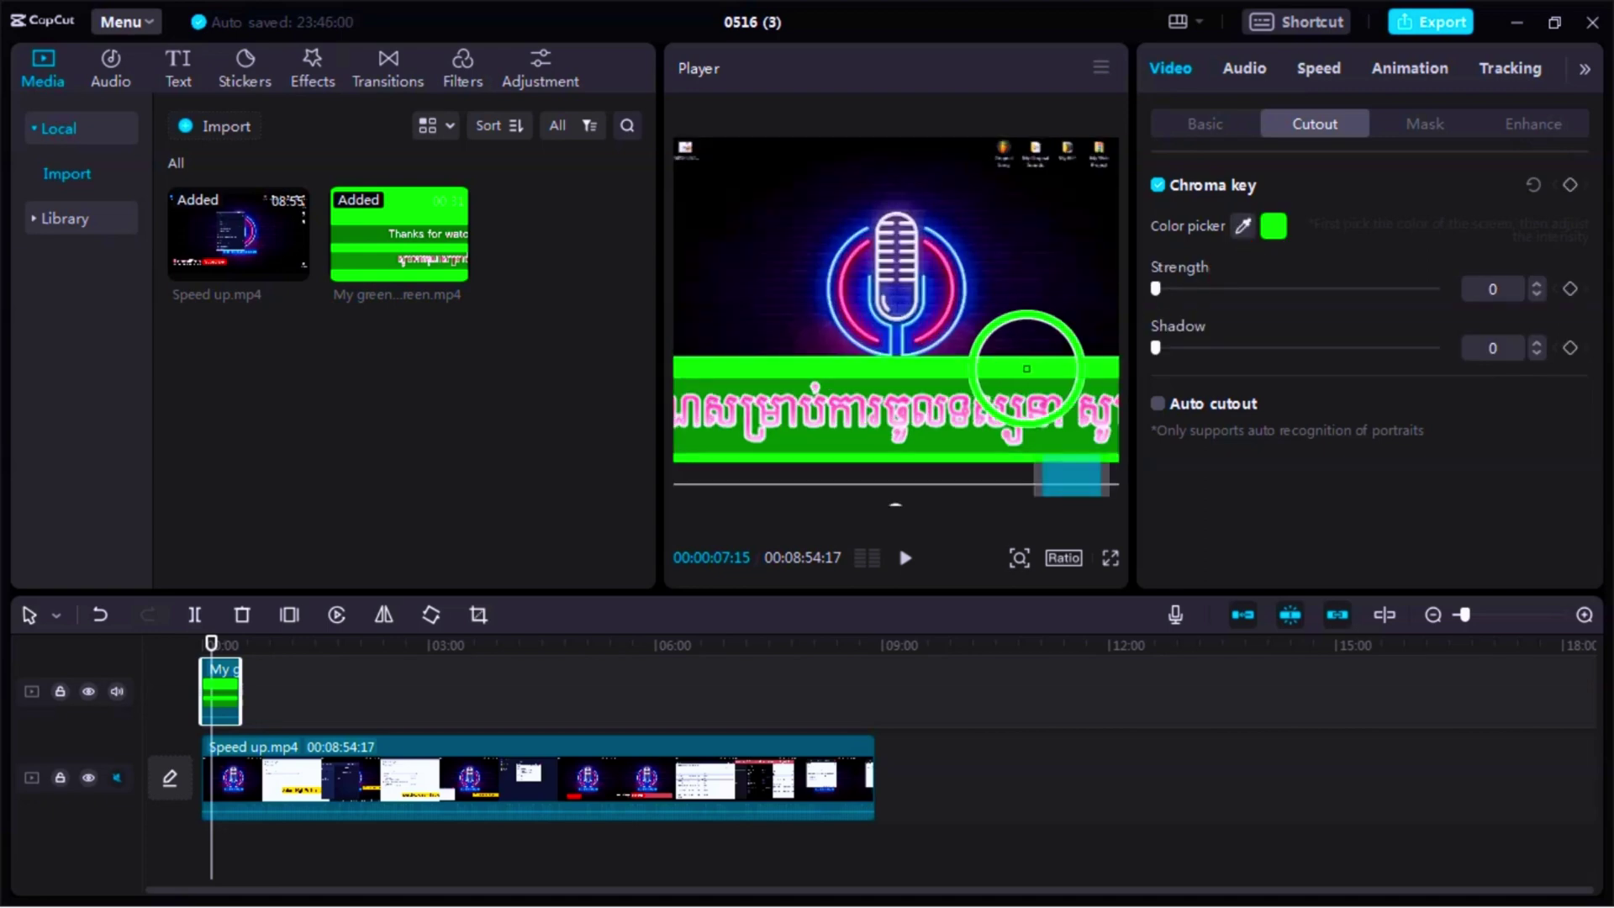
pyautogui.click(1027, 376)
pyautogui.moveTo(1165, 297); pyautogui.dragTo(1246, 307)
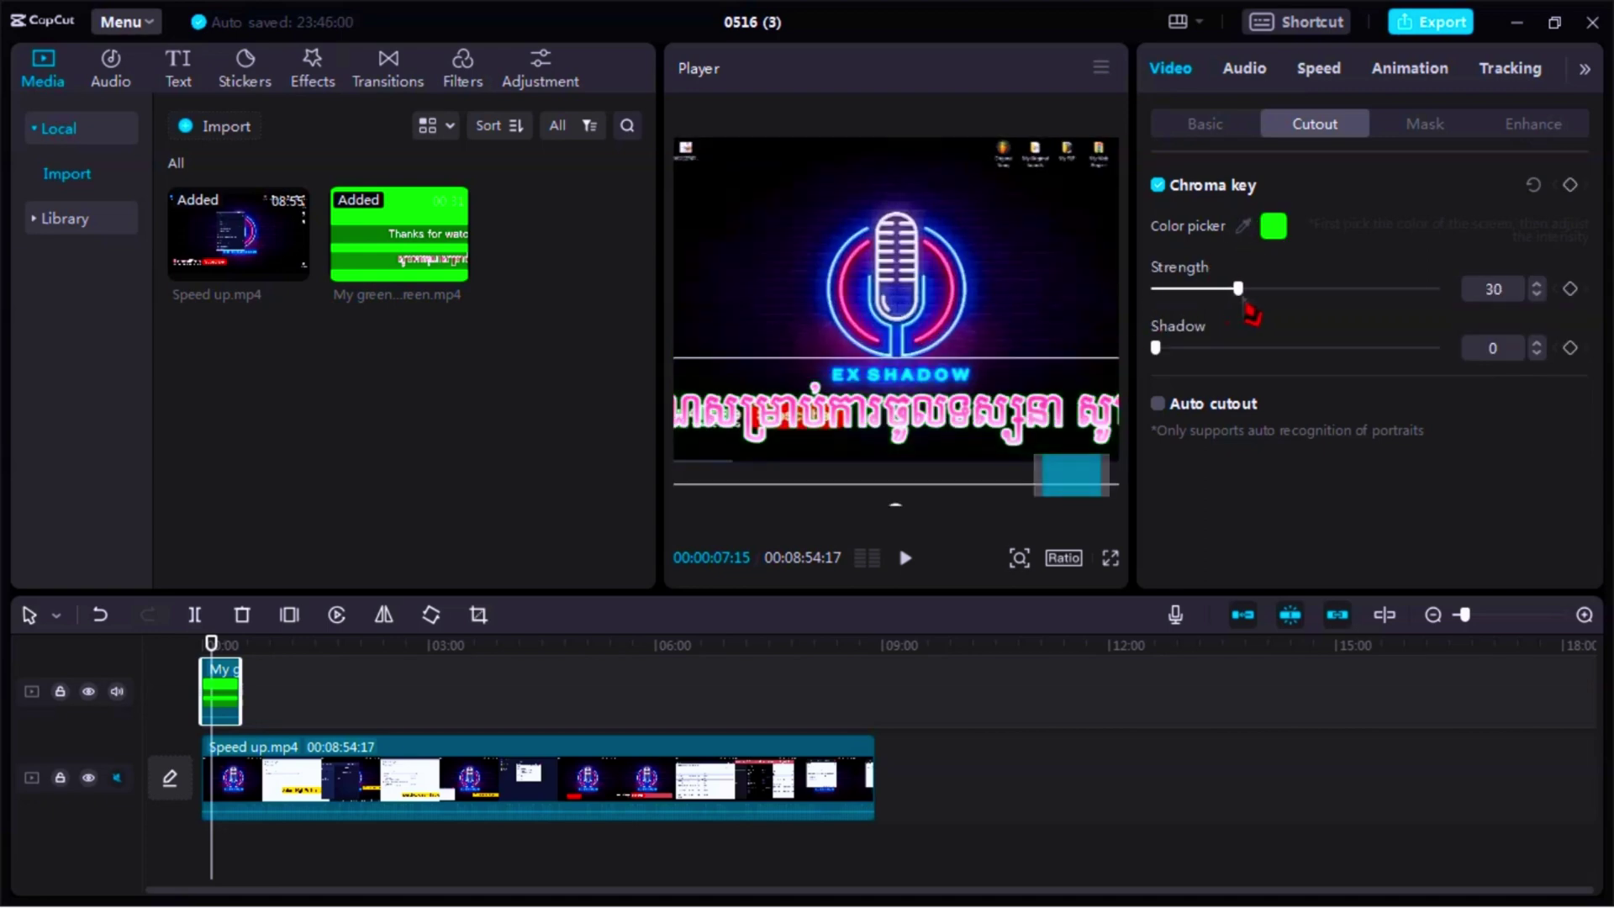
pyautogui.moveTo(1352, 322); pyautogui.dragTo(1121, 355)
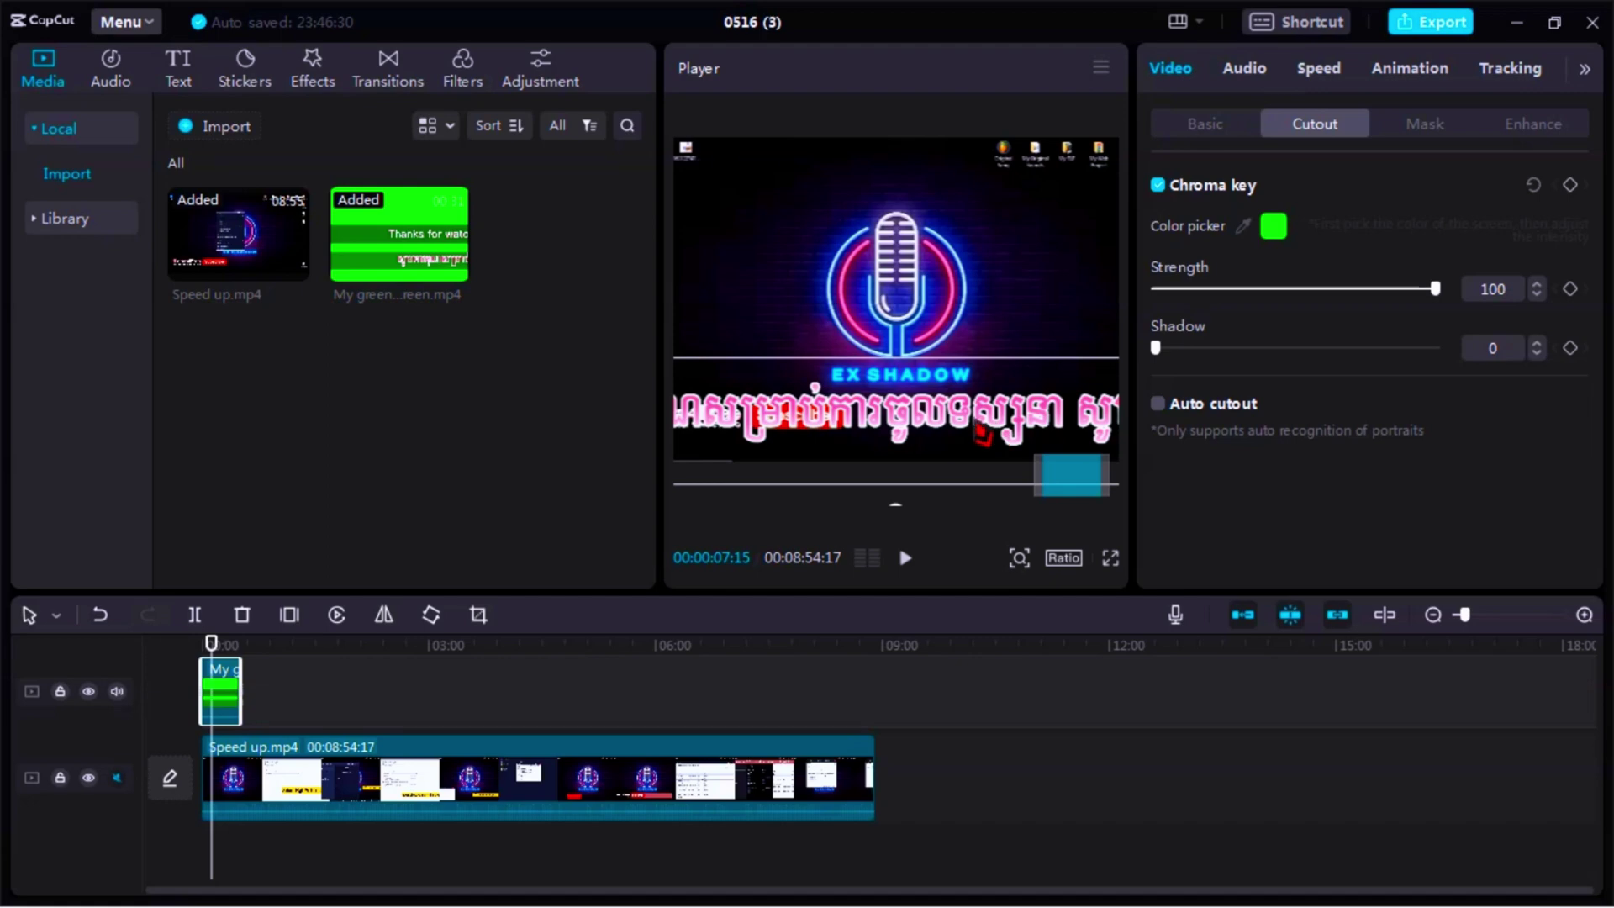
pyautogui.scroll(-2, 975, 424)
# Paste a copy of the keyed green-screen clip at about 00:02:04 on the overlay track and preview it.
pyautogui.press('space')
pyautogui.moveTo(221, 651); pyautogui.dragTo(381, 654)
pyautogui.hotkey('ctrl', 'v')
pyautogui.press('space')
pyautogui.press('space')
pyautogui.press('space')
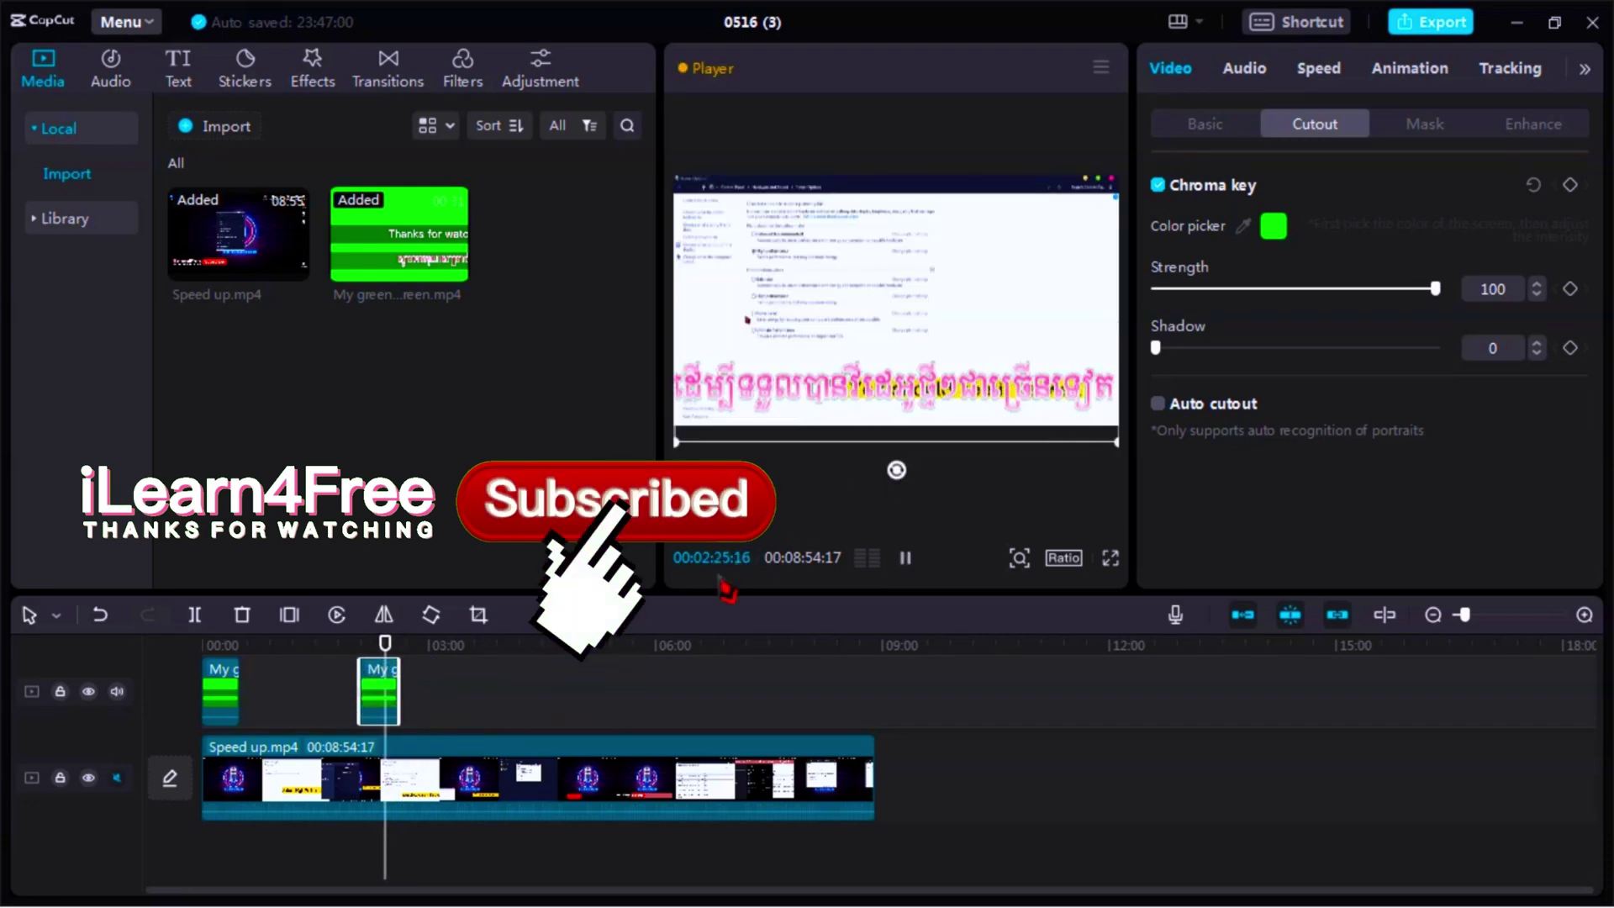
pyautogui.press('space')
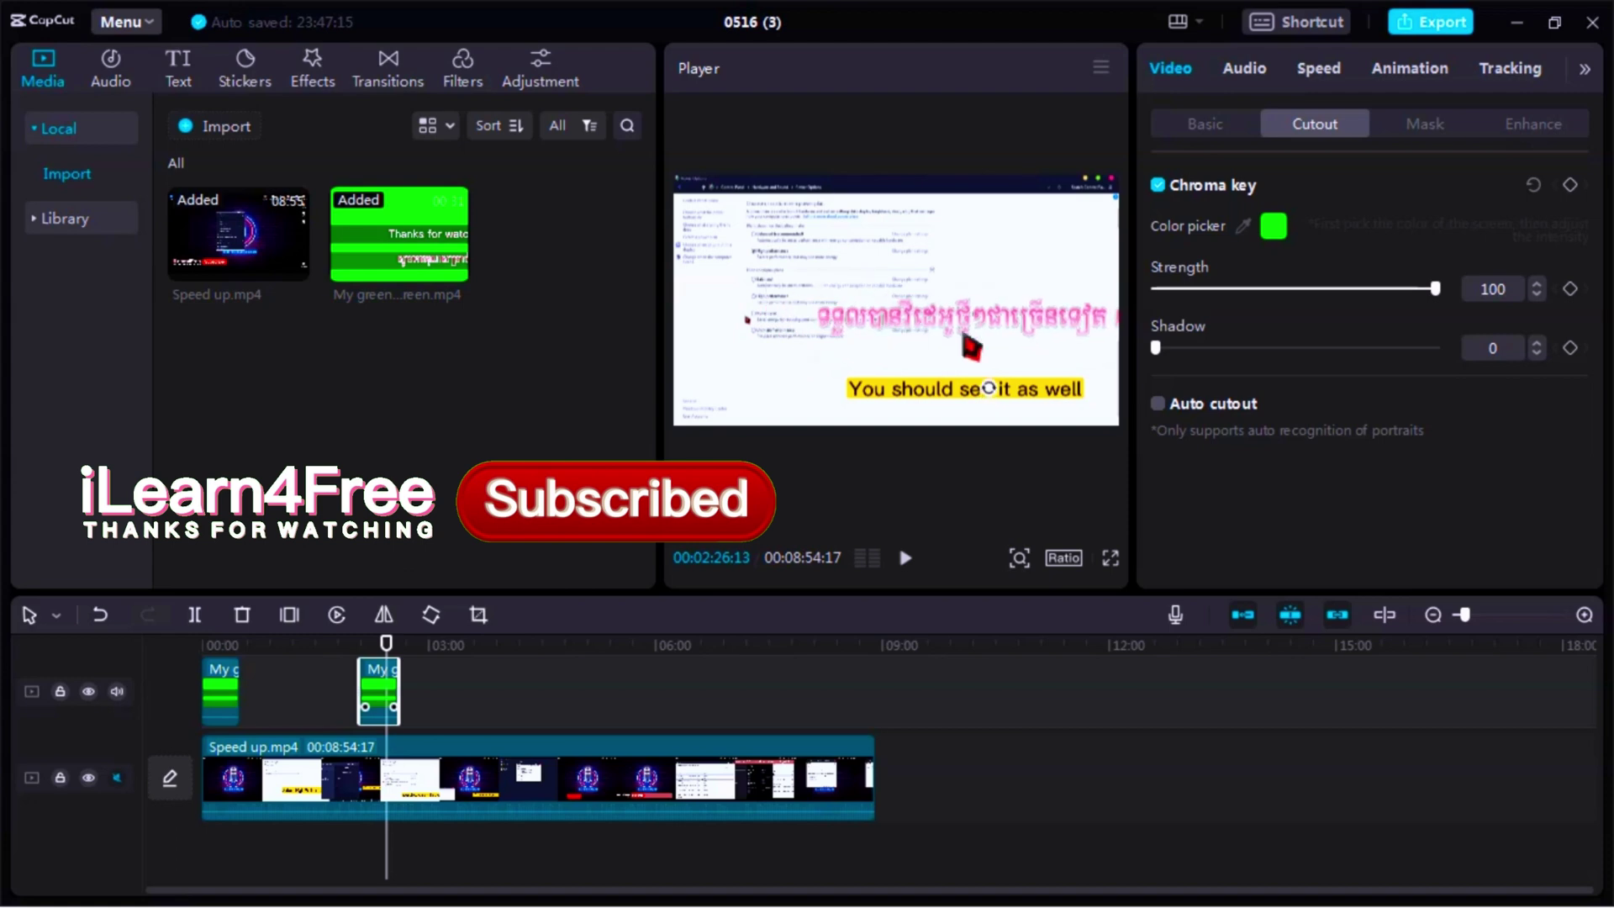
# Adjust the copied message in the preview and move its clip earlier, to start at about 00:01:31.
pyautogui.moveTo(971, 345); pyautogui.dragTo(768, 454)
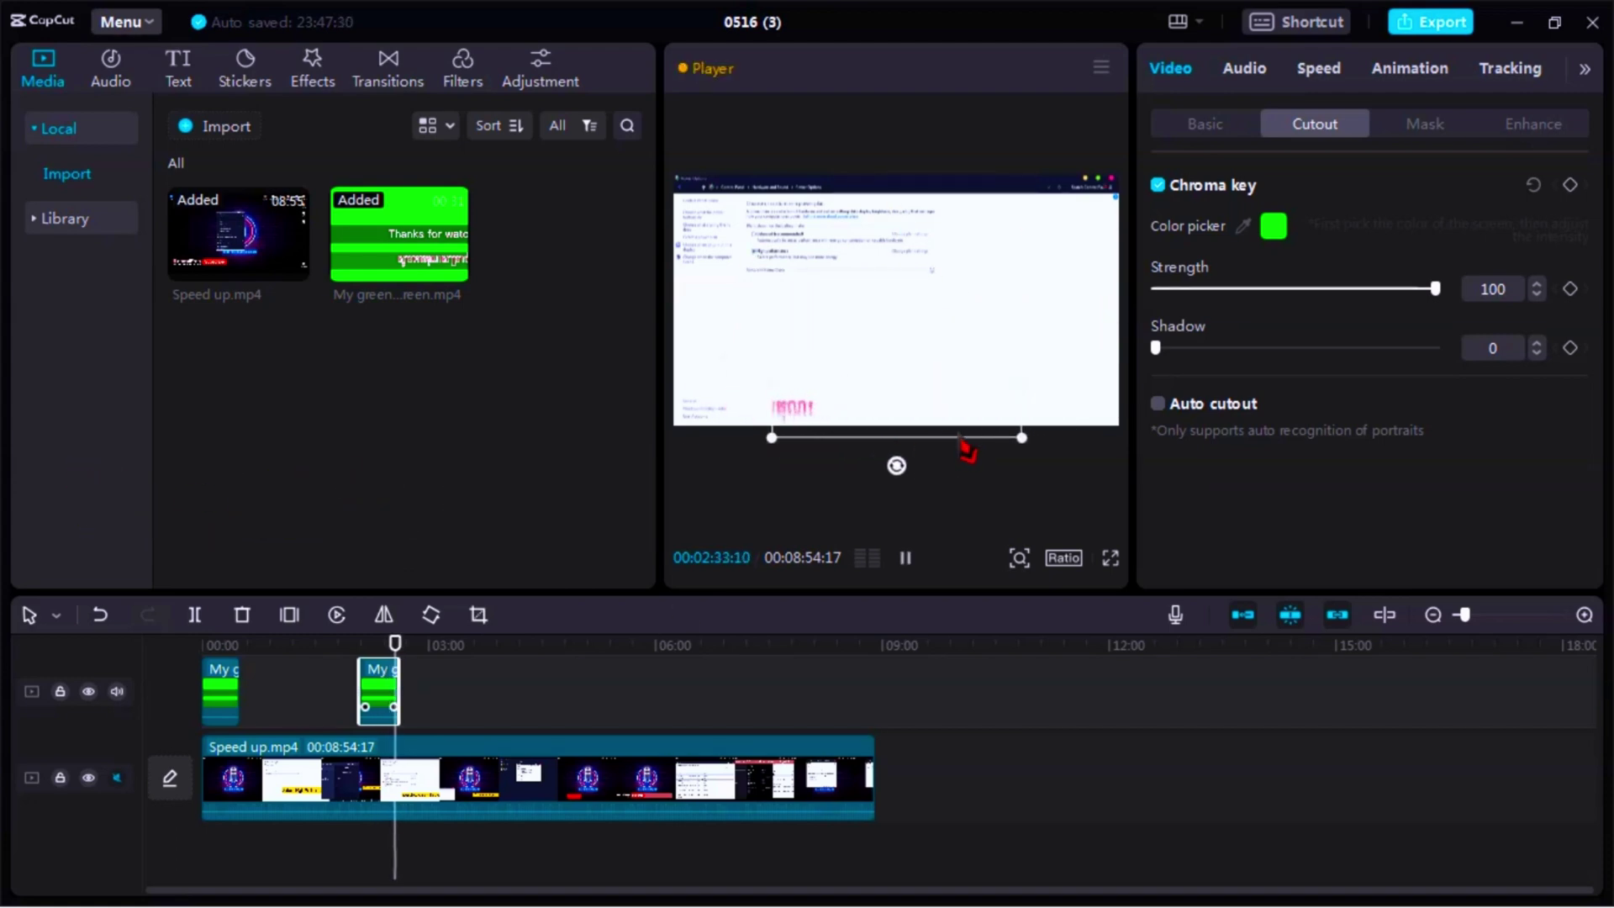
pyautogui.press('space')
pyautogui.click(342, 644)
pyautogui.moveTo(378, 689); pyautogui.dragTo(334, 690)
pyautogui.click(302, 645)
pyautogui.press('space')
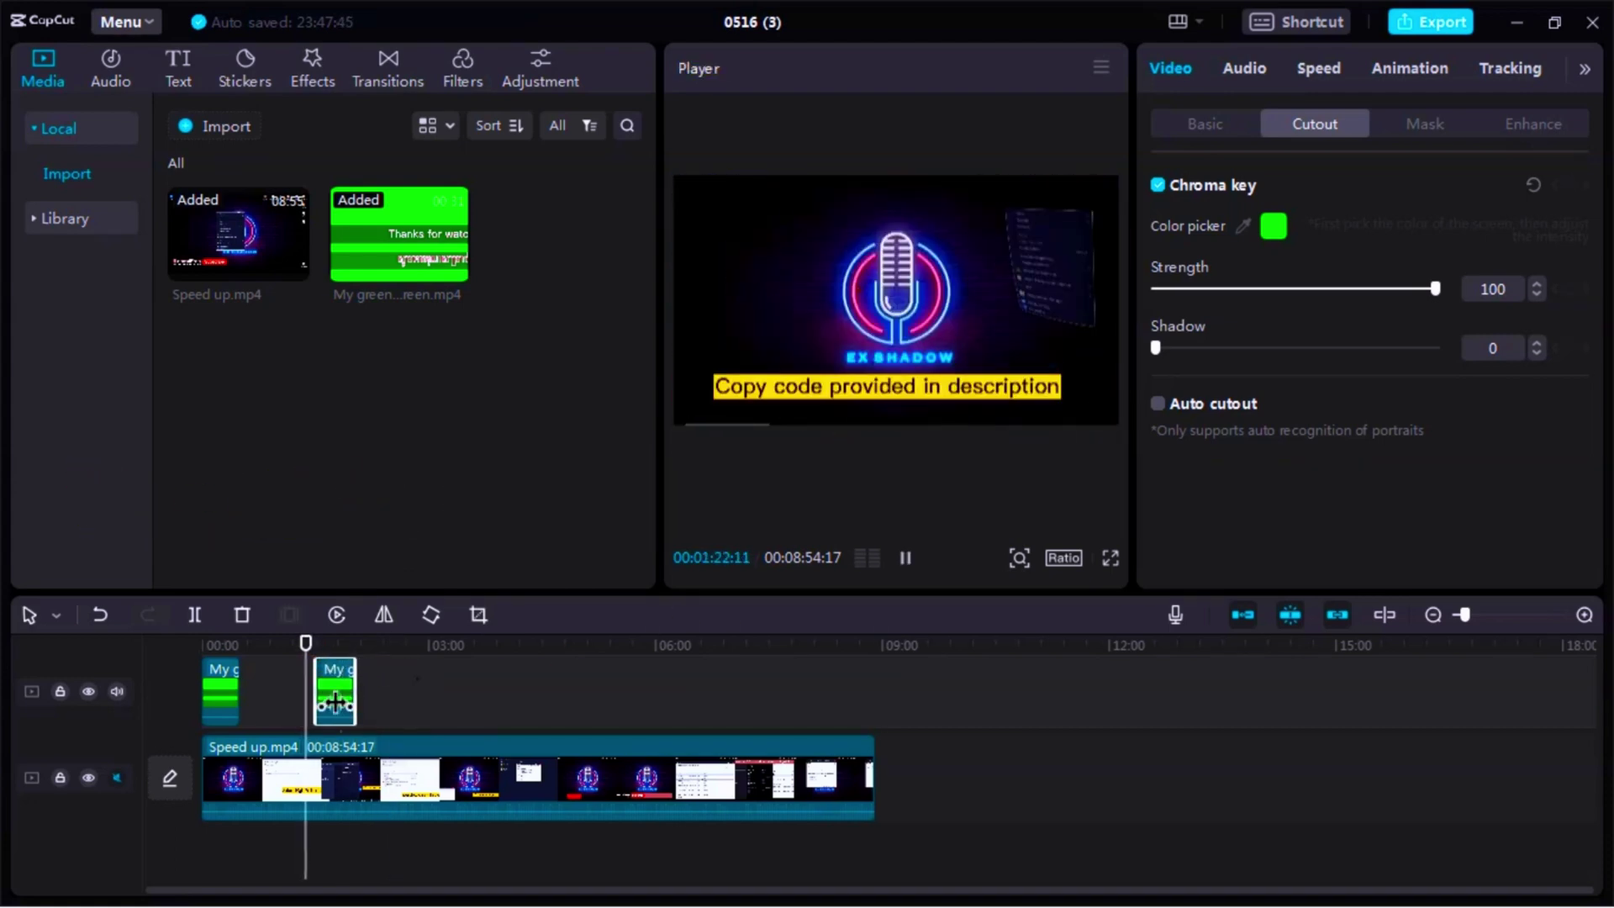
pyautogui.click(377, 688)
pyautogui.click(305, 645)
pyautogui.scroll(1, 414, 705)
pyautogui.press('space')
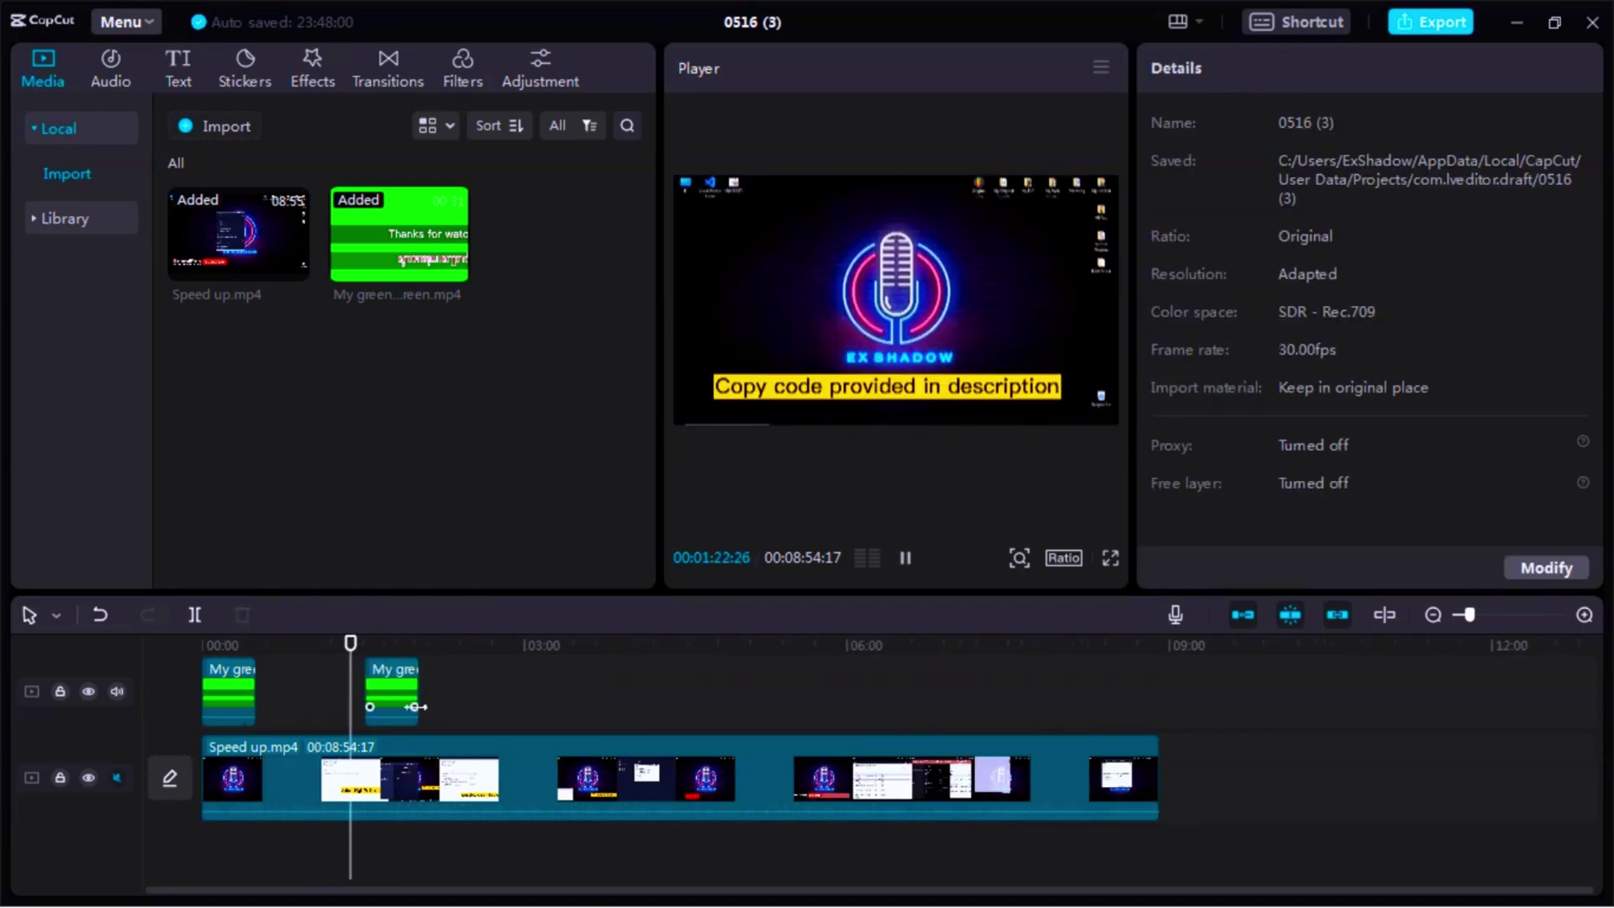
# Place the second clip's Khmer message, horizontally centred, along the lower edge of the video frame and preview it.
pyautogui.click(400, 711)
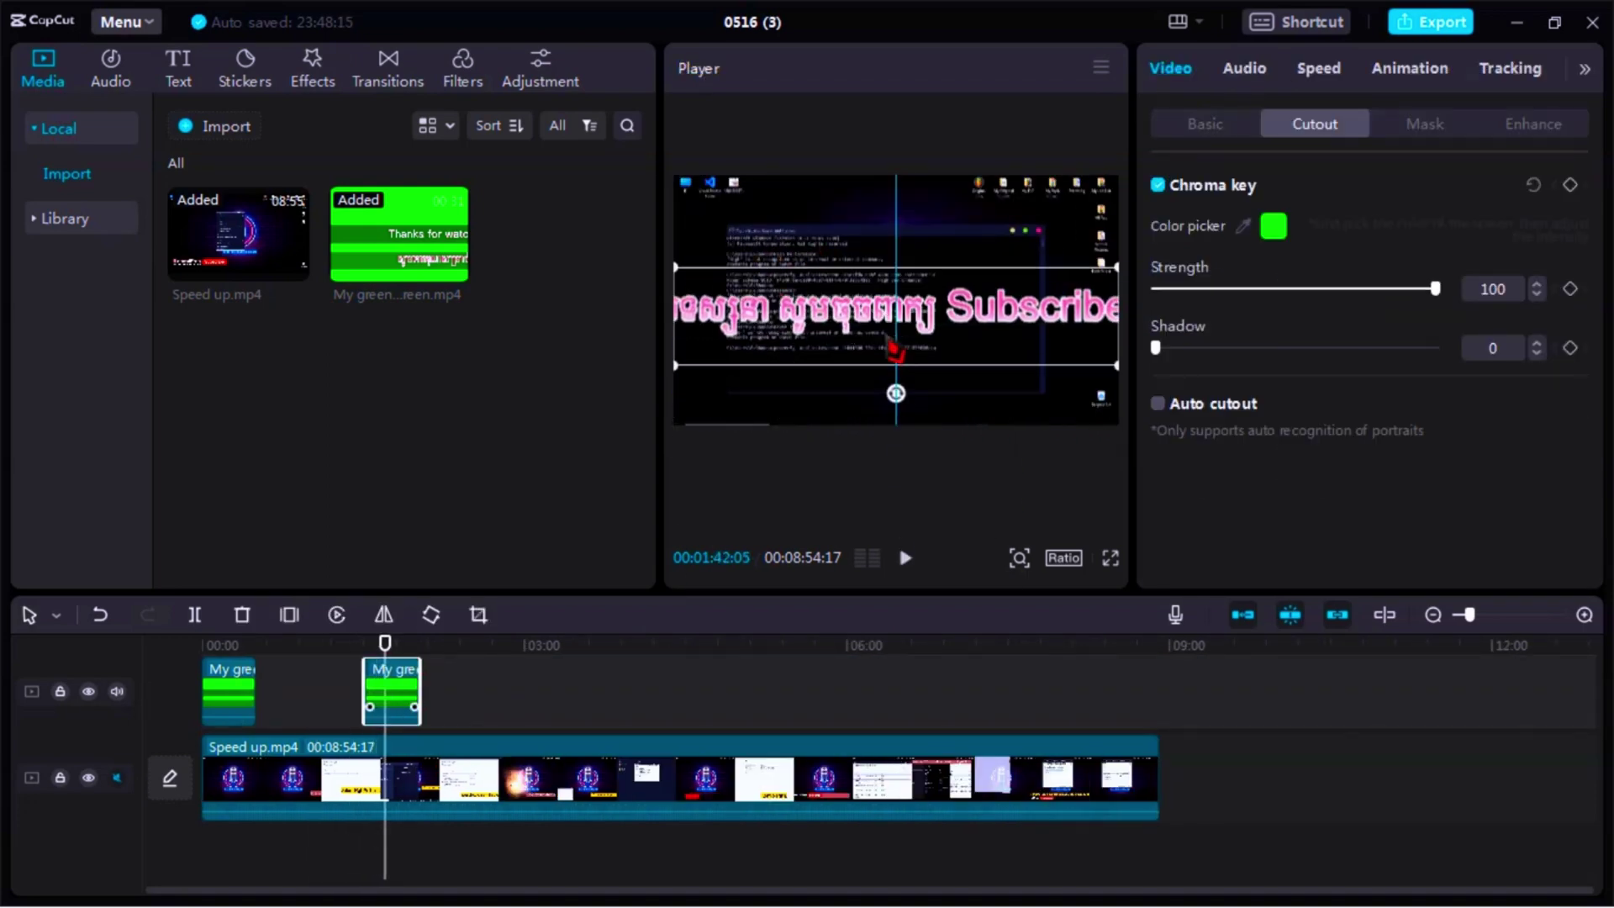
pyautogui.click(607, 731)
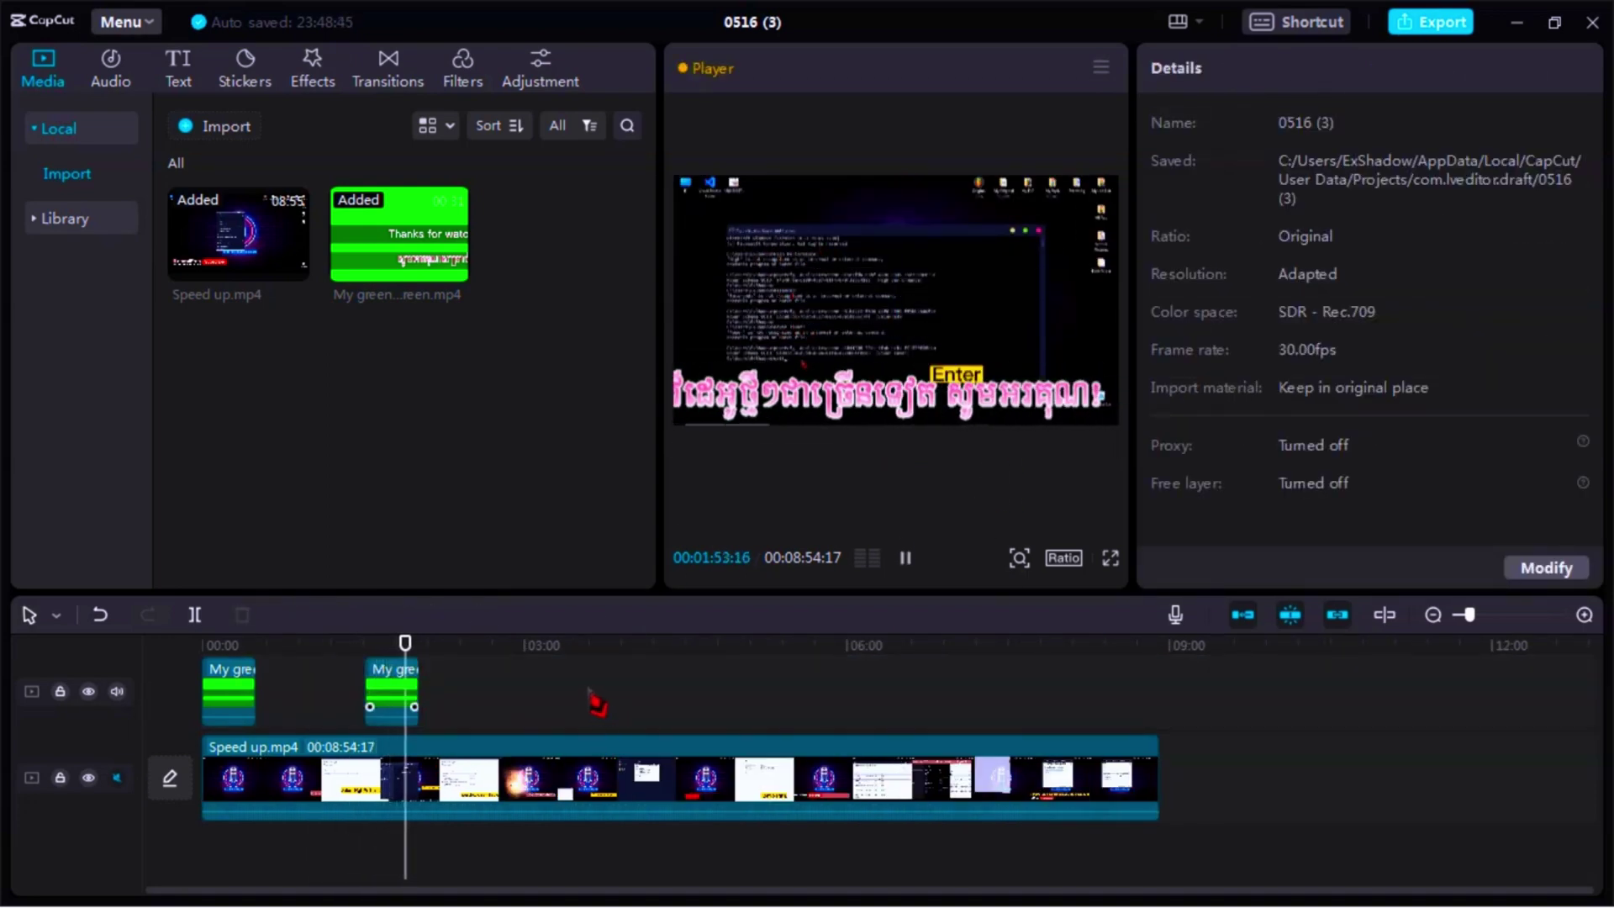
pyautogui.press('space')
# Duplicate the second green-screen clip onto a track above it, starting at about 00:01:52.
pyautogui.click(391, 696)
pyautogui.hotkey('ctrl', 'c')
pyautogui.hotkey('ctrl', 'v')
pyautogui.scroll(1, 393, 696)
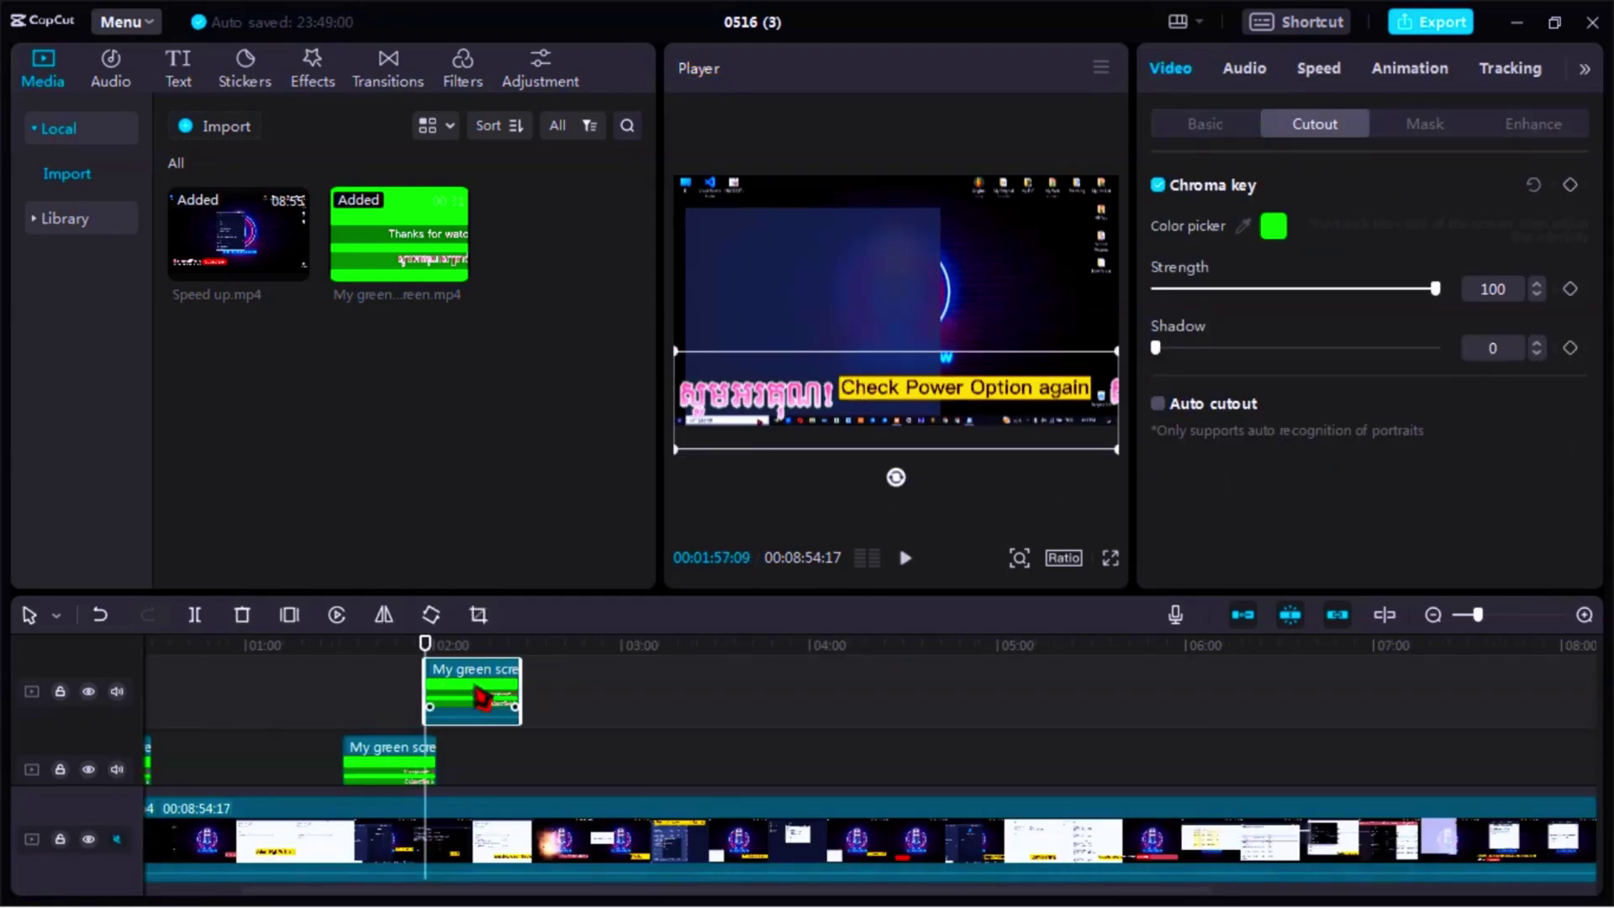
pyautogui.moveTo(475, 688); pyautogui.dragTo(458, 688)
# Preview the overlap of the second and third green-screen clips, and shift the third to start at about 00:01:55.
pyautogui.moveTo(425, 643); pyautogui.dragTo(336, 650)
pyautogui.press('space')
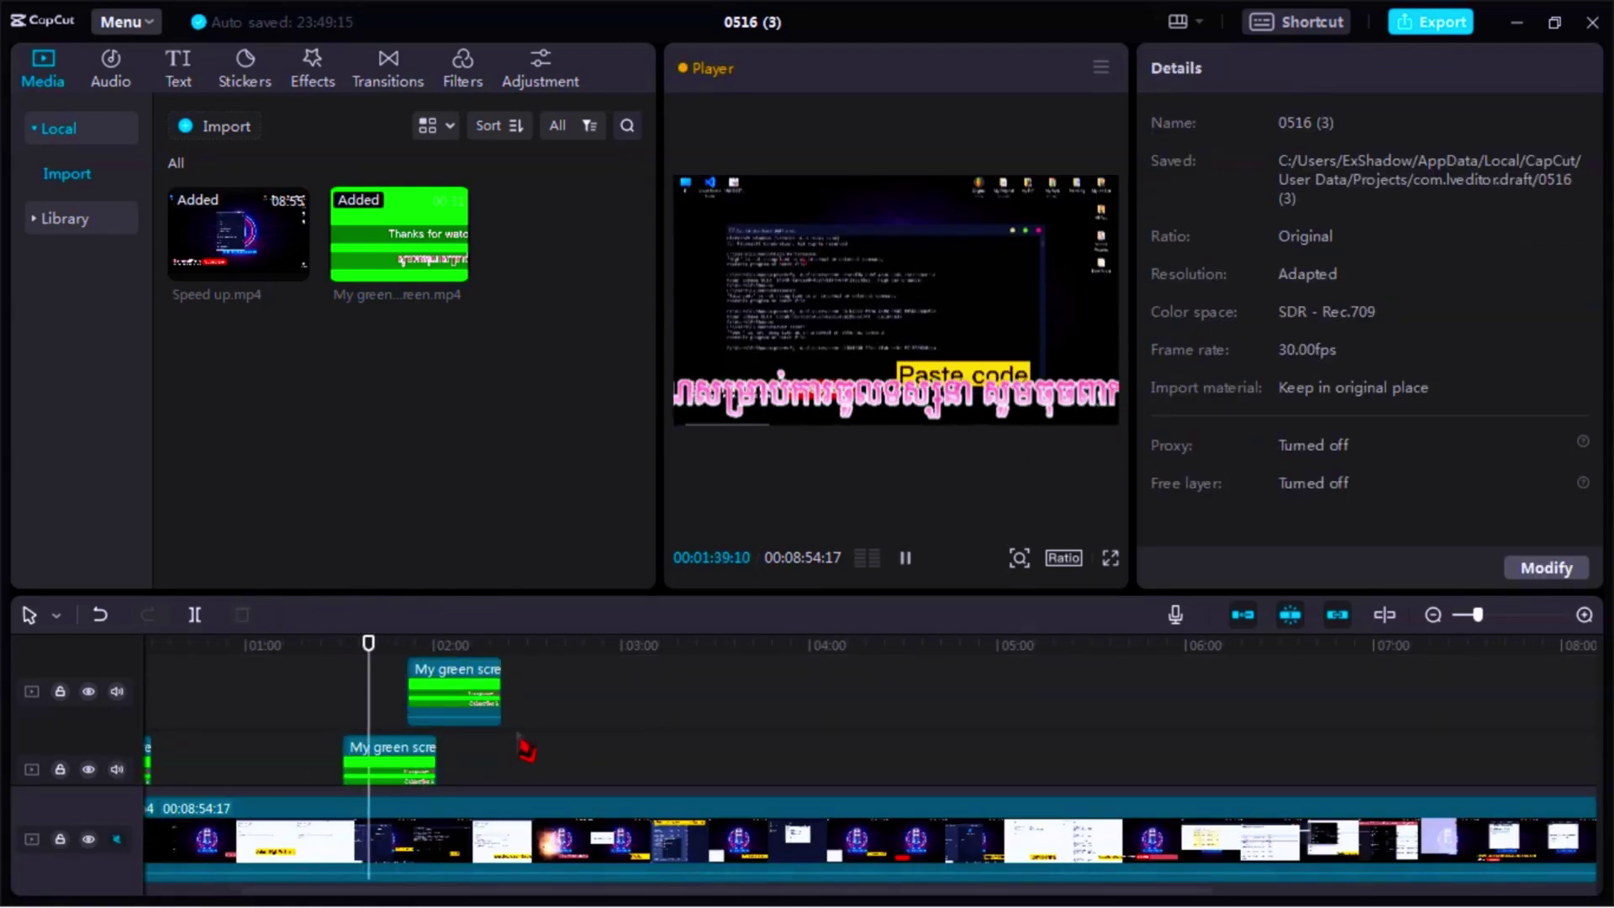
pyautogui.press('space')
pyautogui.scroll(3, 442, 772)
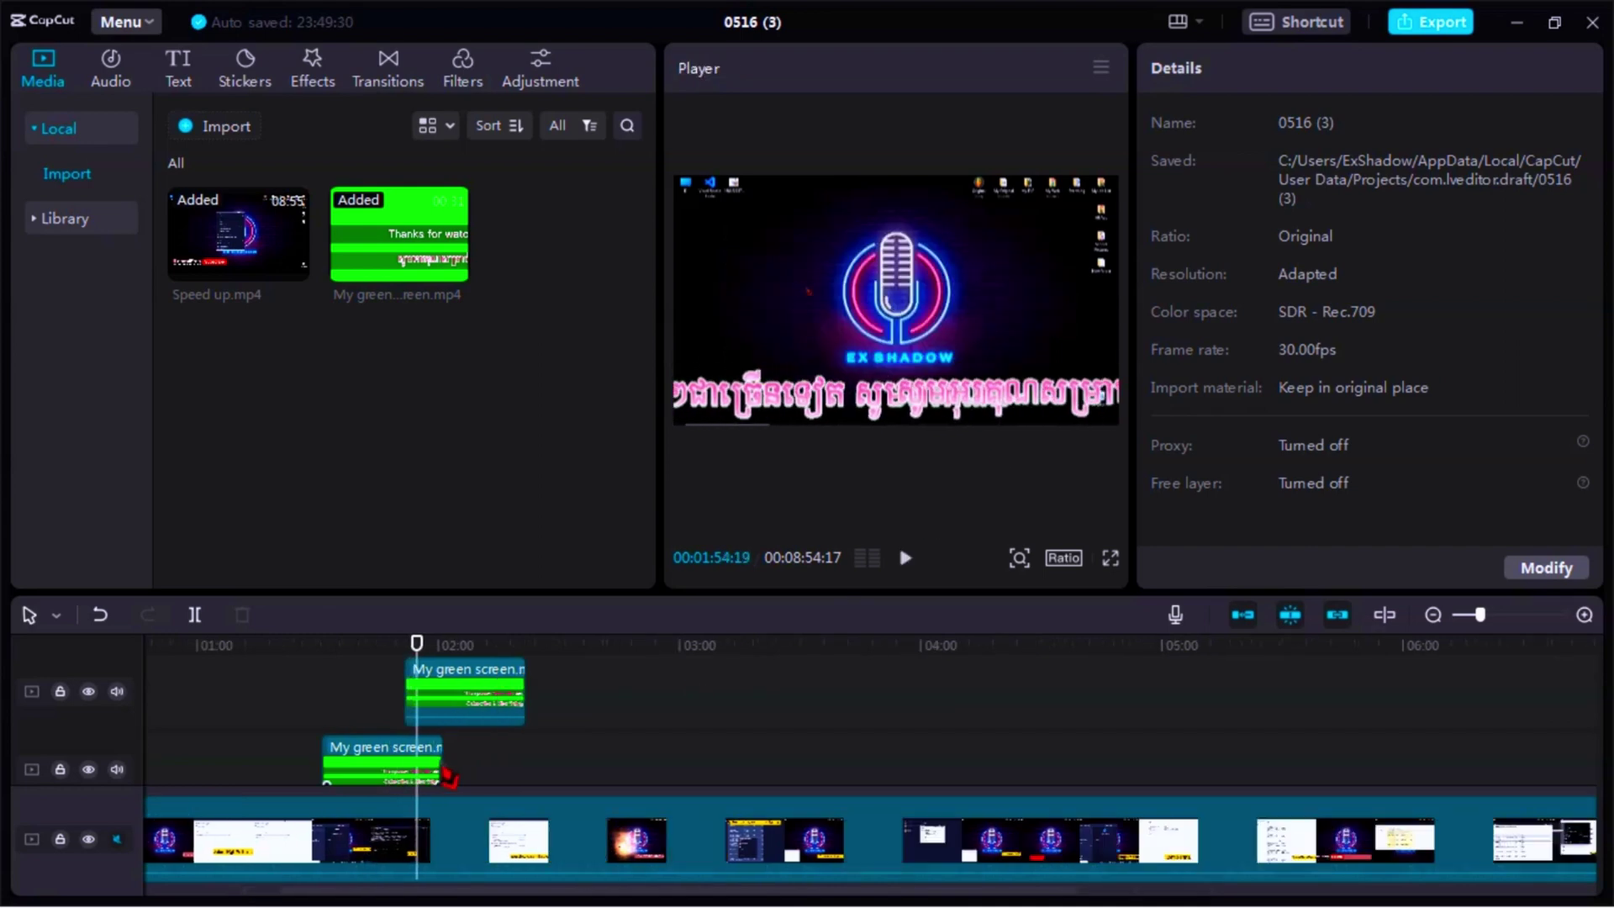
pyautogui.moveTo(454, 691); pyautogui.dragTo(523, 692)
pyautogui.moveTo(419, 668); pyautogui.dragTo(444, 668)
pyautogui.moveTo(632, 691); pyautogui.dragTo(565, 687)
pyautogui.click(402, 656)
pyautogui.press('space')
pyautogui.press('space')
pyautogui.click(389, 664)
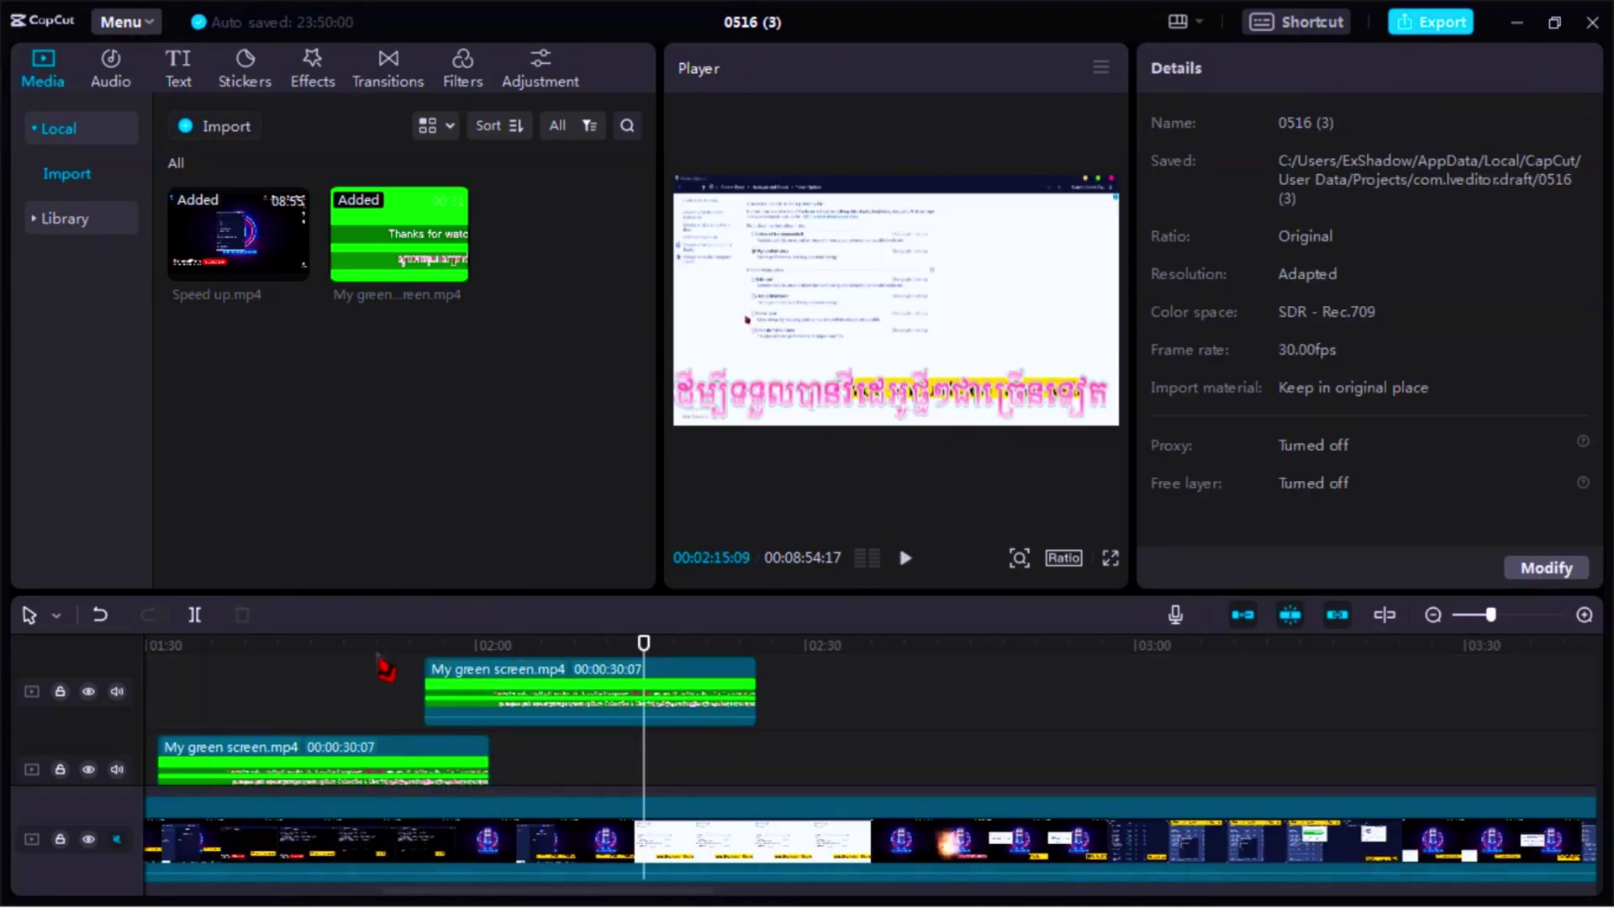
pyautogui.press('space')
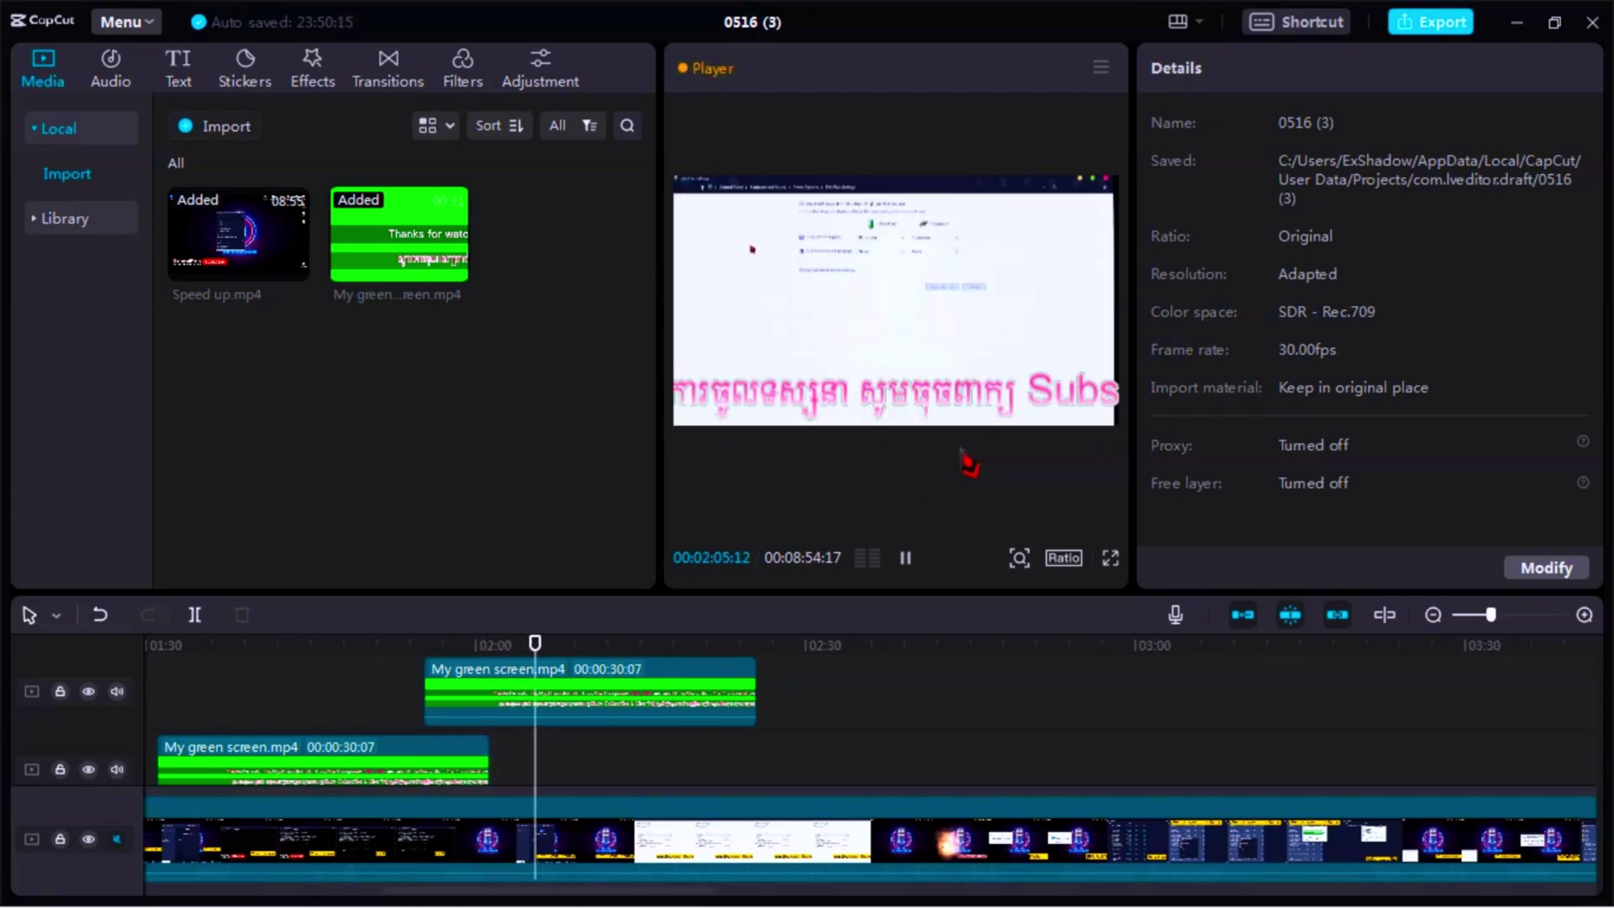
# Select the third green-screen clip and look over its mask and cutout settings.
pyautogui.click(1071, 371)
pyautogui.click(1425, 124)
pyautogui.click(1187, 360)
pyautogui.click(1371, 360)
pyautogui.click(1314, 123)
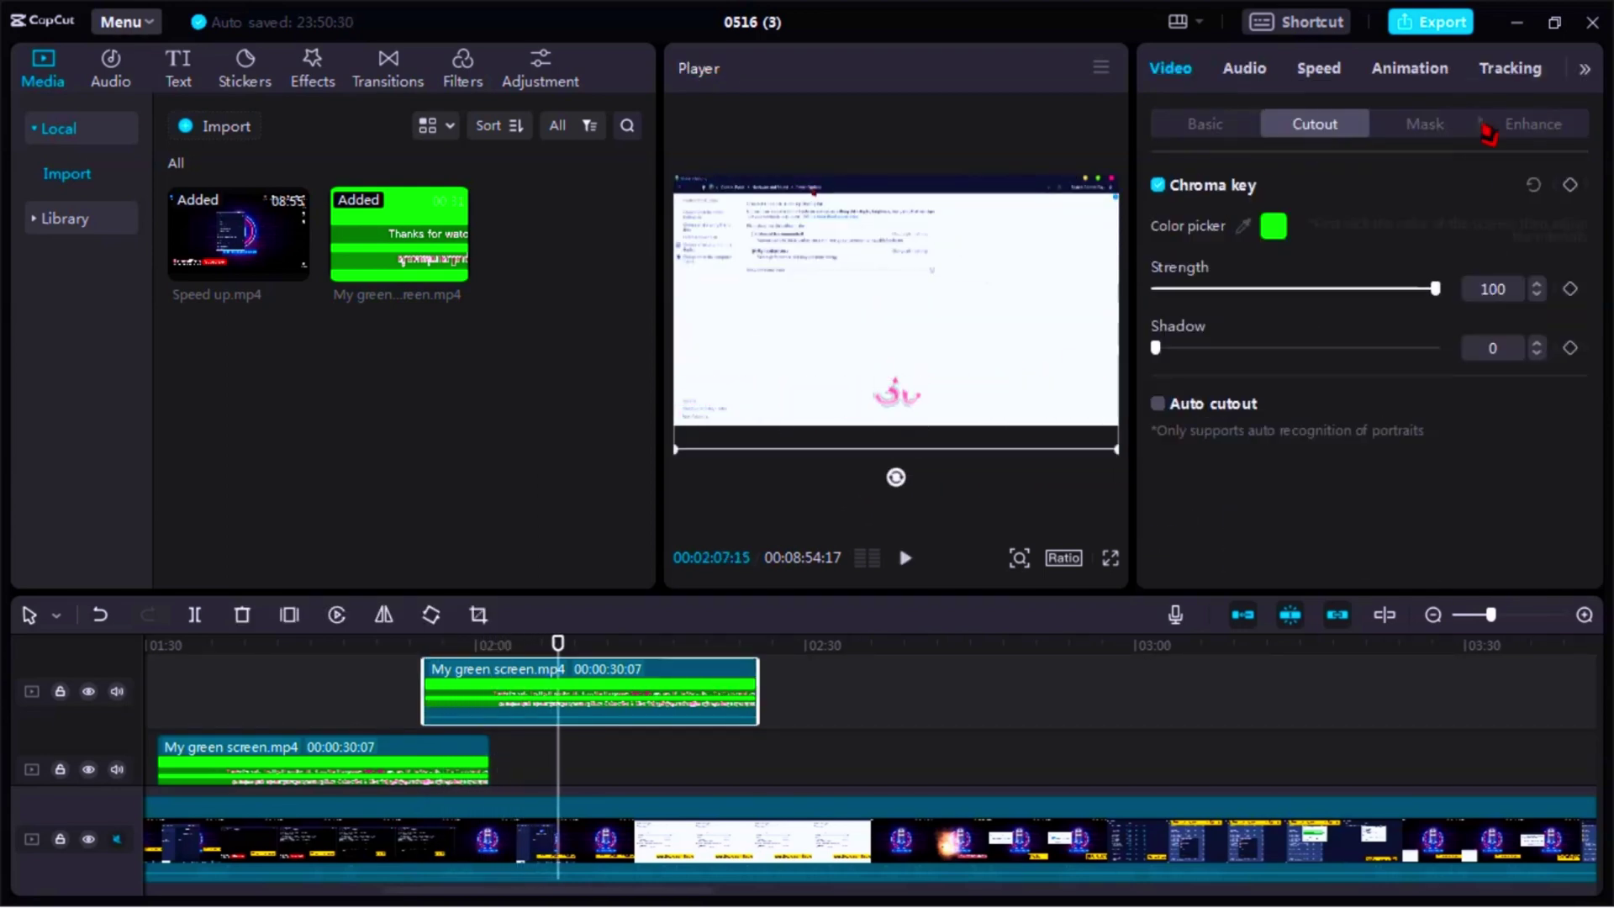